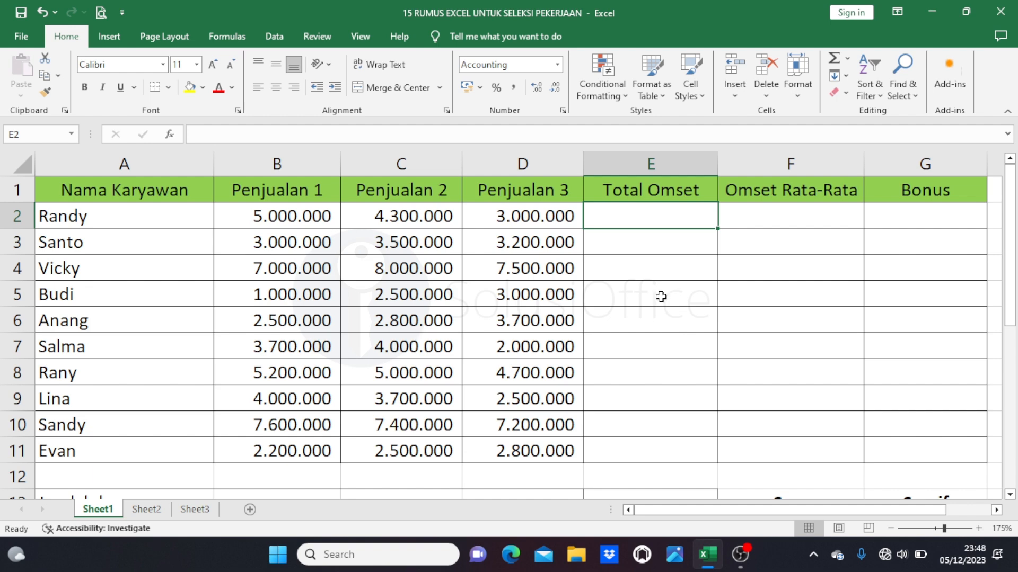
- Look over the tables on Sheet1, Sheet2 and Sheet3 and the function list below the Sheet1 sales table
scroll(661, 296, "down", 2)
scroll(643, 304, "up", 2)
left_click(146, 510)
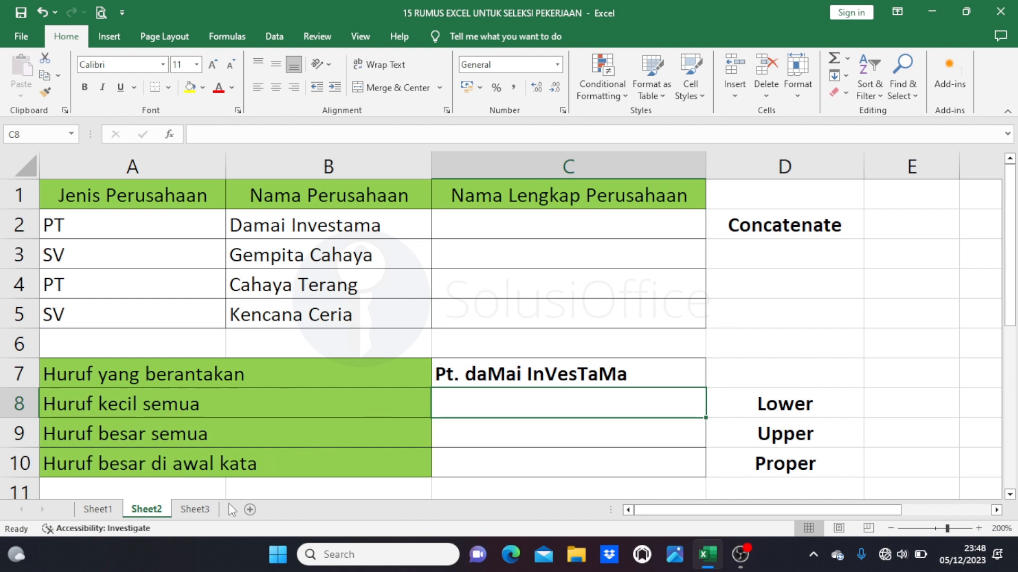
left_click(195, 510)
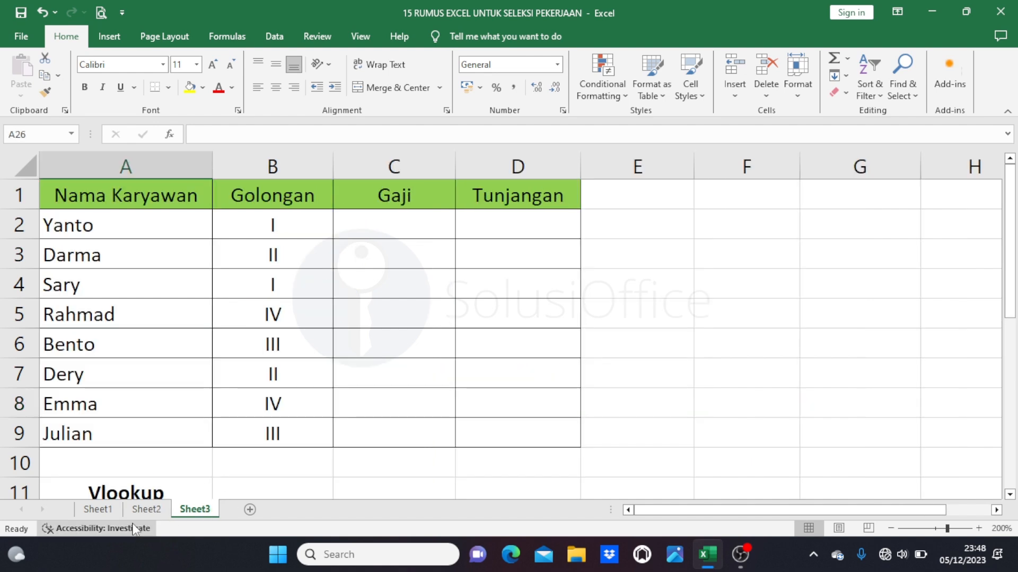
scroll(161, 469, "down", 3)
left_click(116, 512)
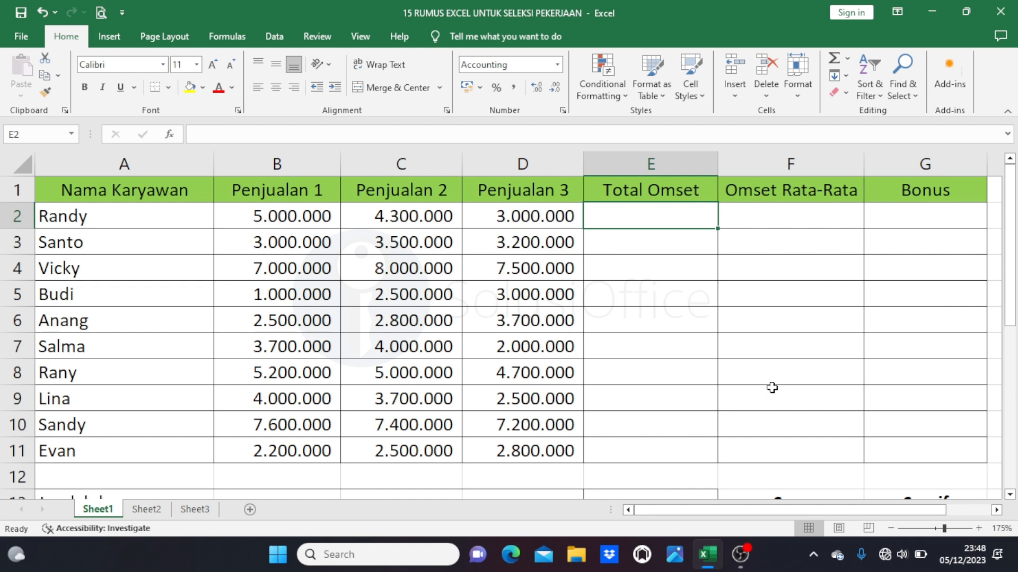
scroll(772, 388, "down", 2)
left_click(803, 348)
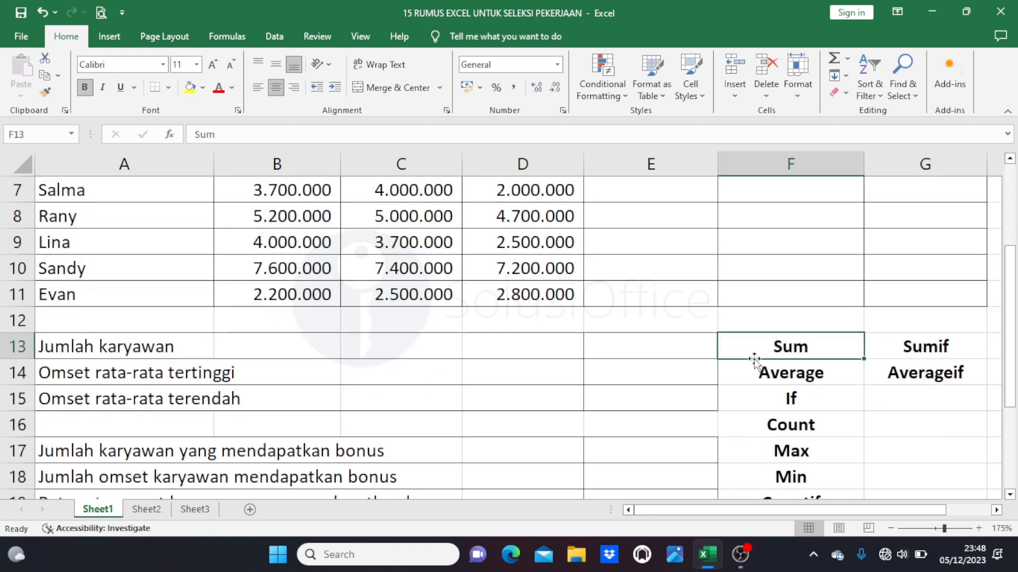
scroll(754, 360, "up", 2)
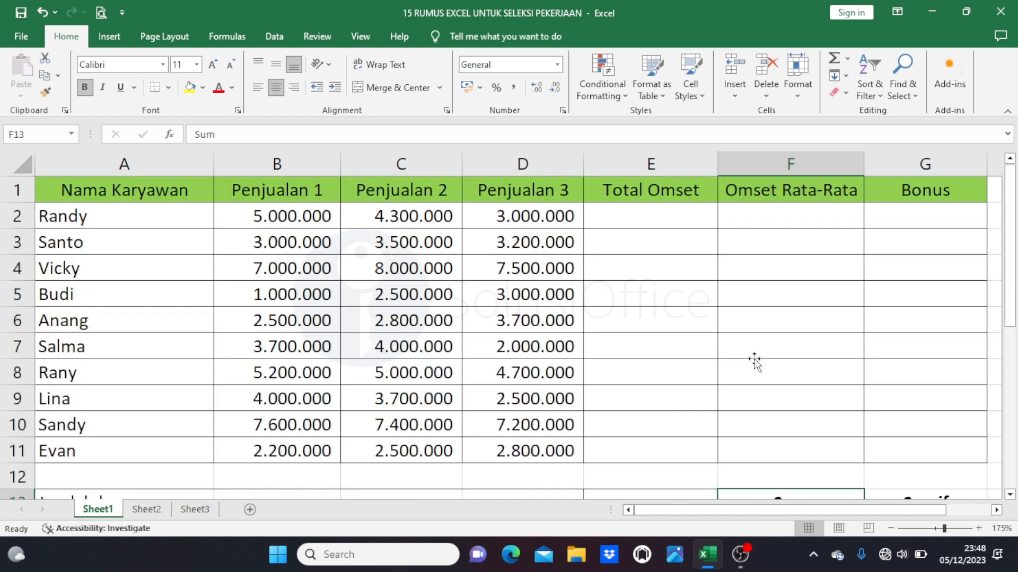
- Enter =SUM(B2:D2) in cell E2 to total the first employee's three sales under Total Omset
left_click(670, 217)
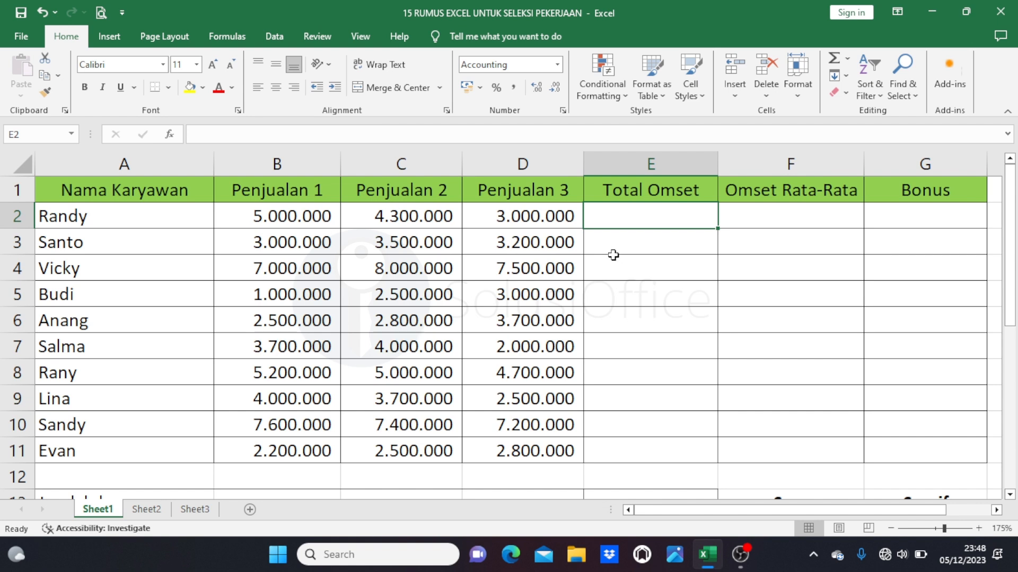
left_click(322, 217)
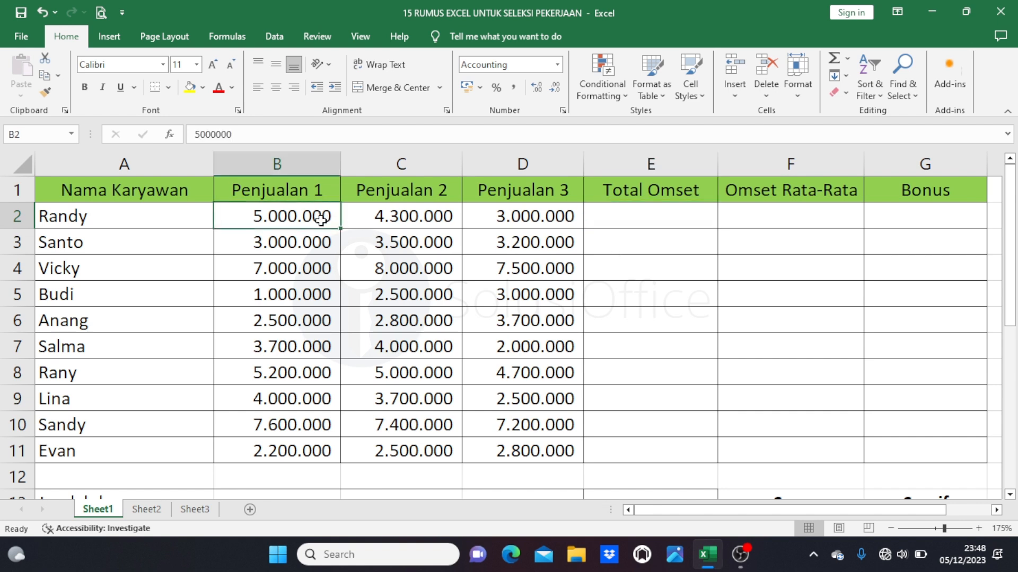
left_click(424, 220)
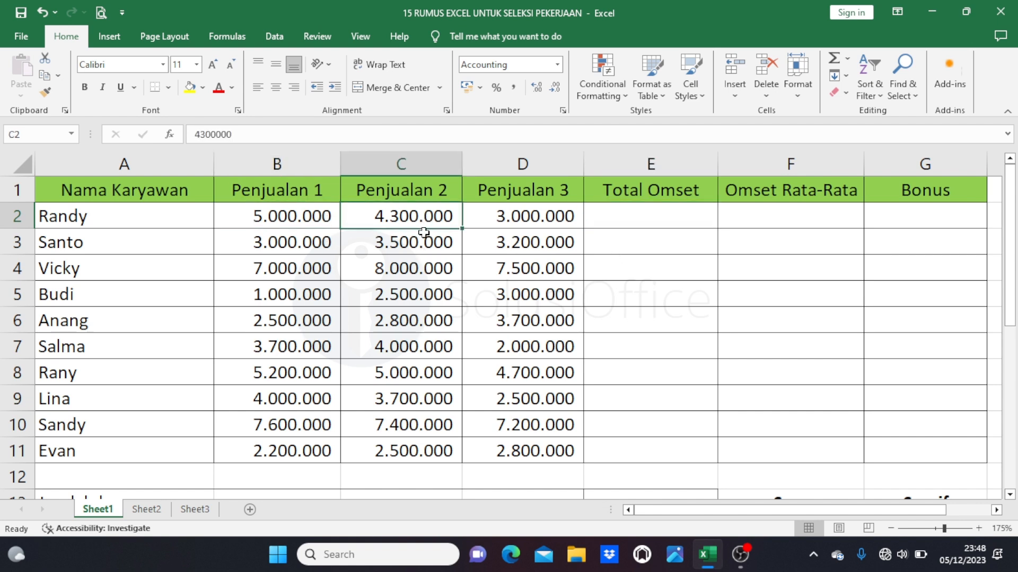
left_click(524, 220)
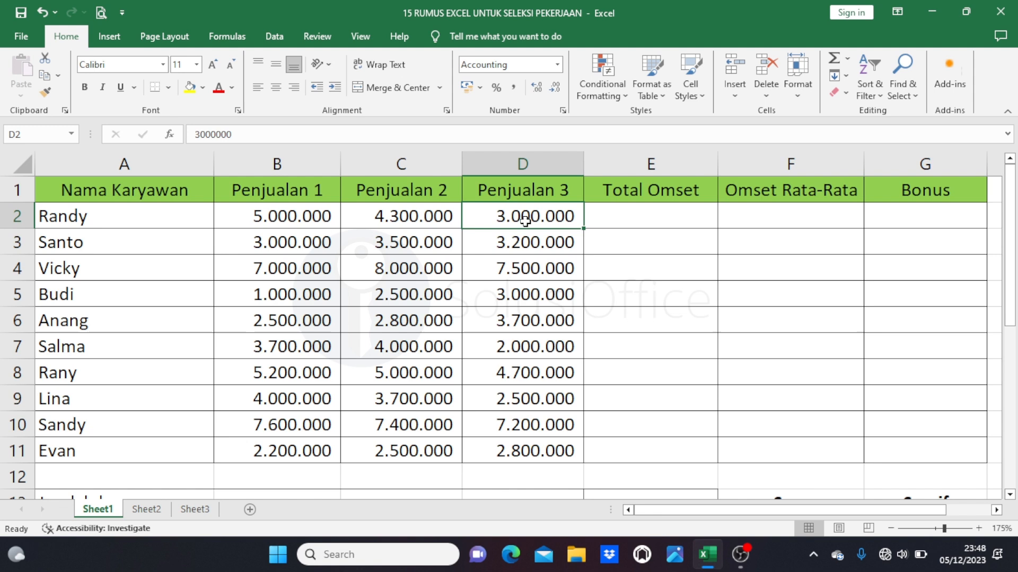
left_click(652, 217)
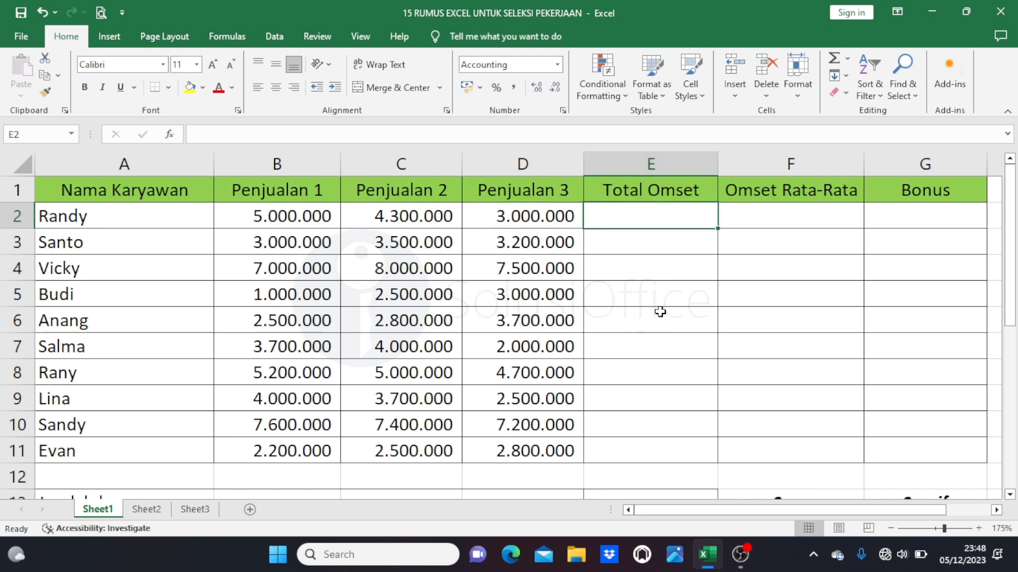
type("=")
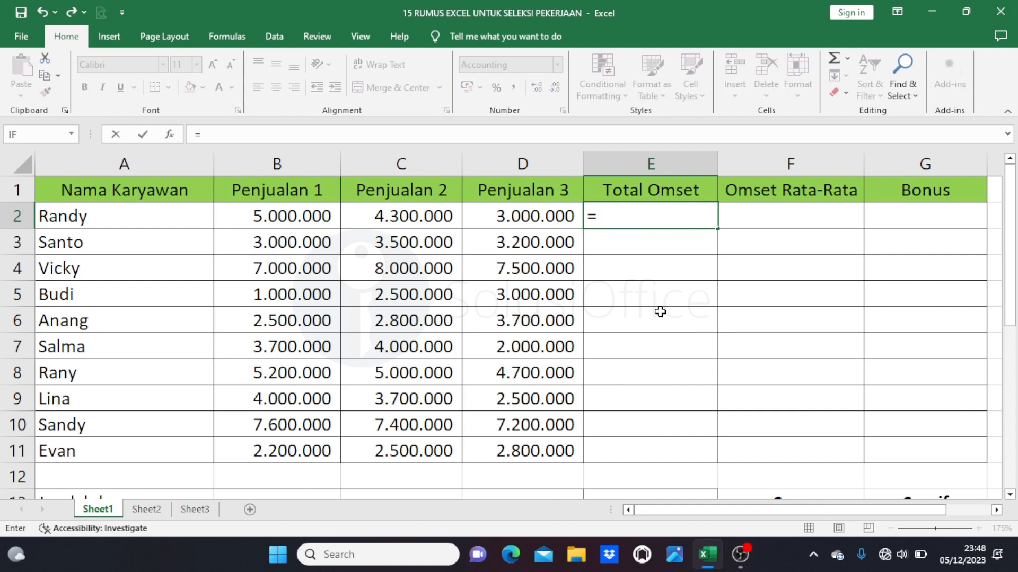
type("sum(")
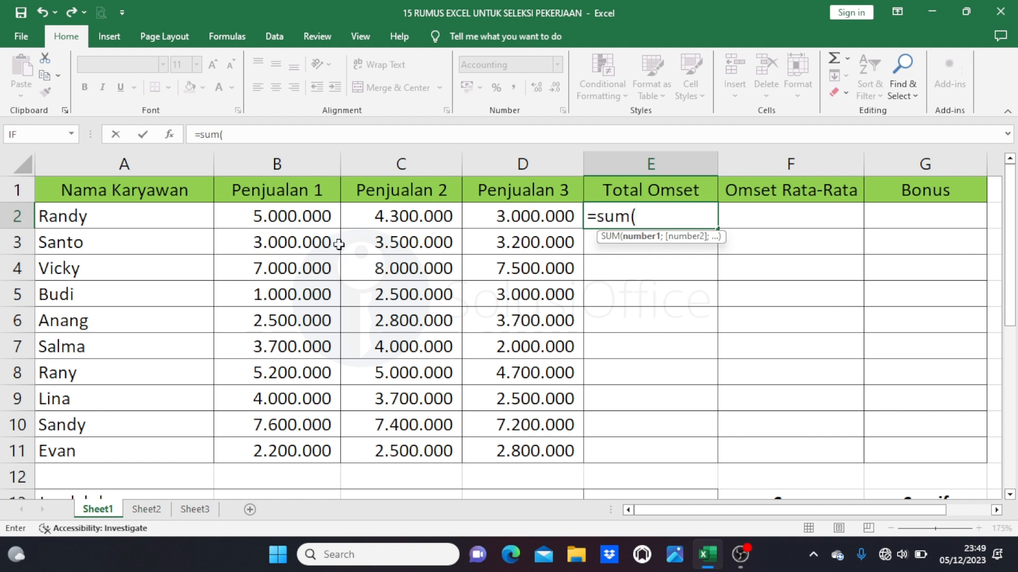
left_click_drag(300, 223, 487, 219)
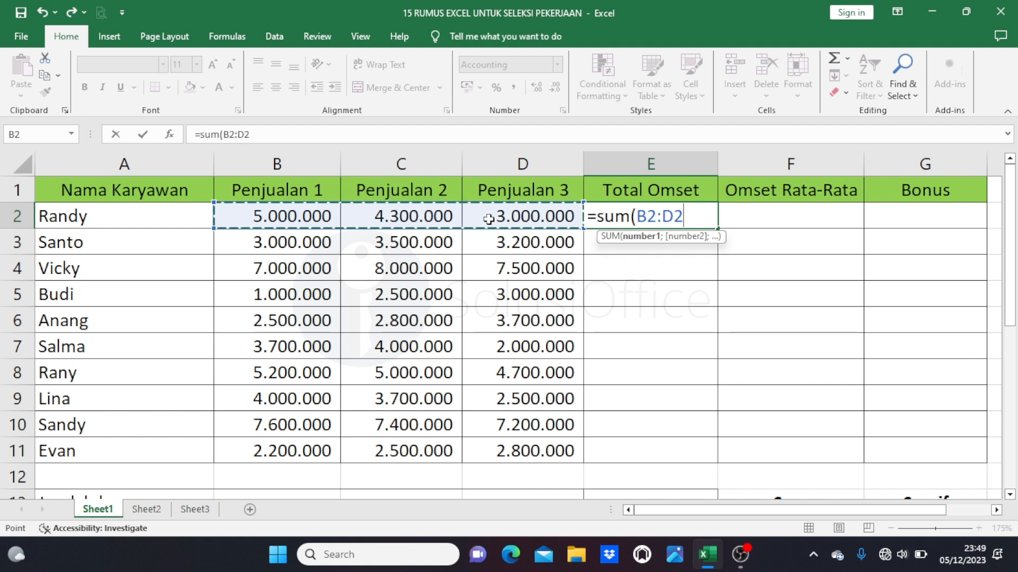
type(")")
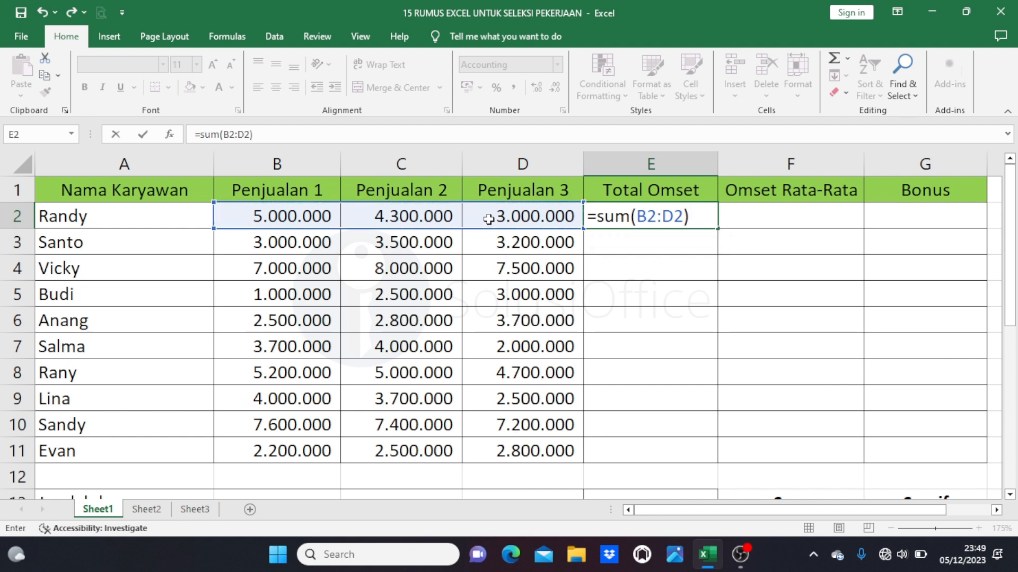
key("Return")
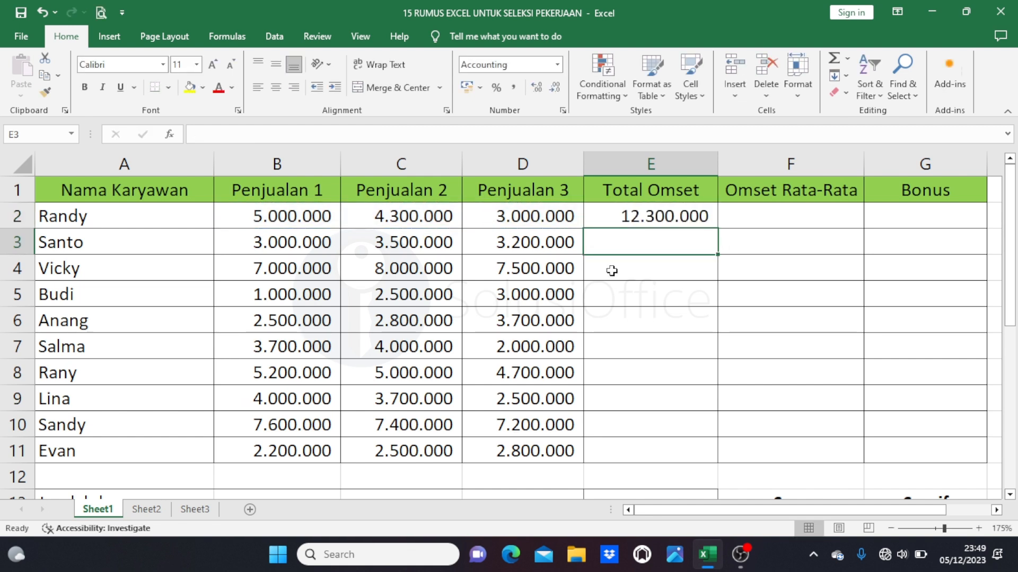
- Fill the SUM formula from E2 down the Total Omset column to row 11 and check the filled cells
left_click(302, 221)
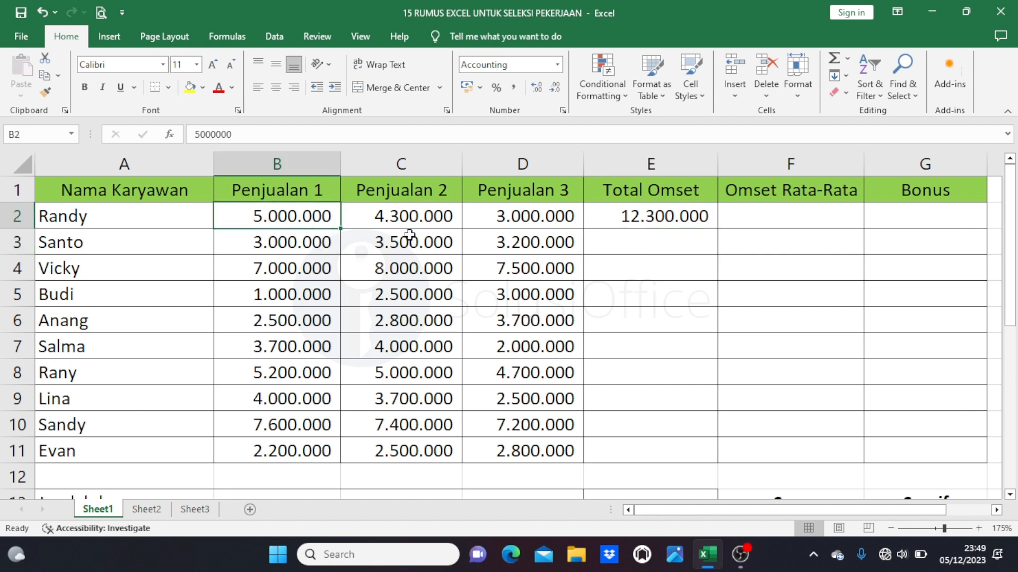
left_click(405, 217)
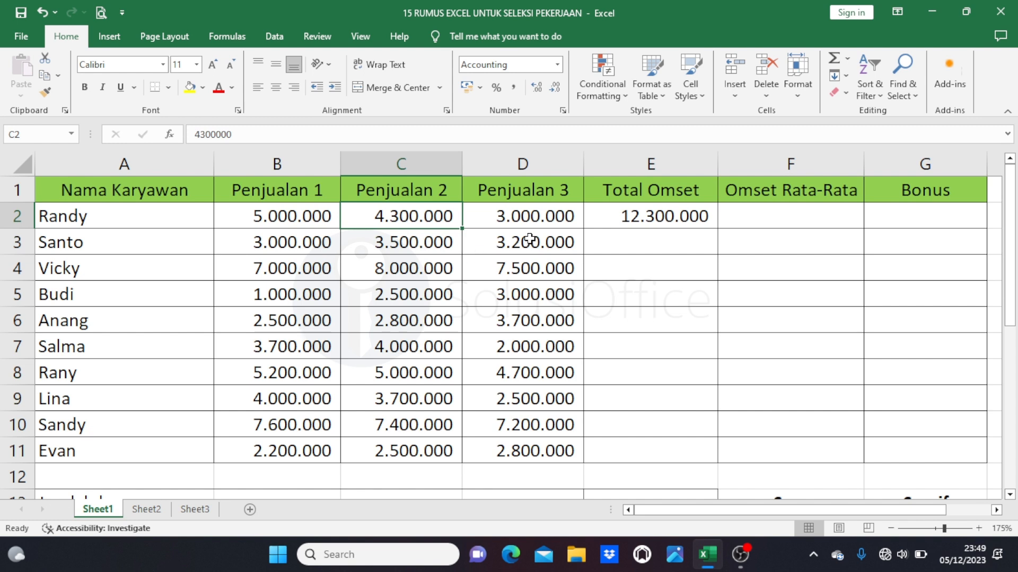
left_click(549, 219)
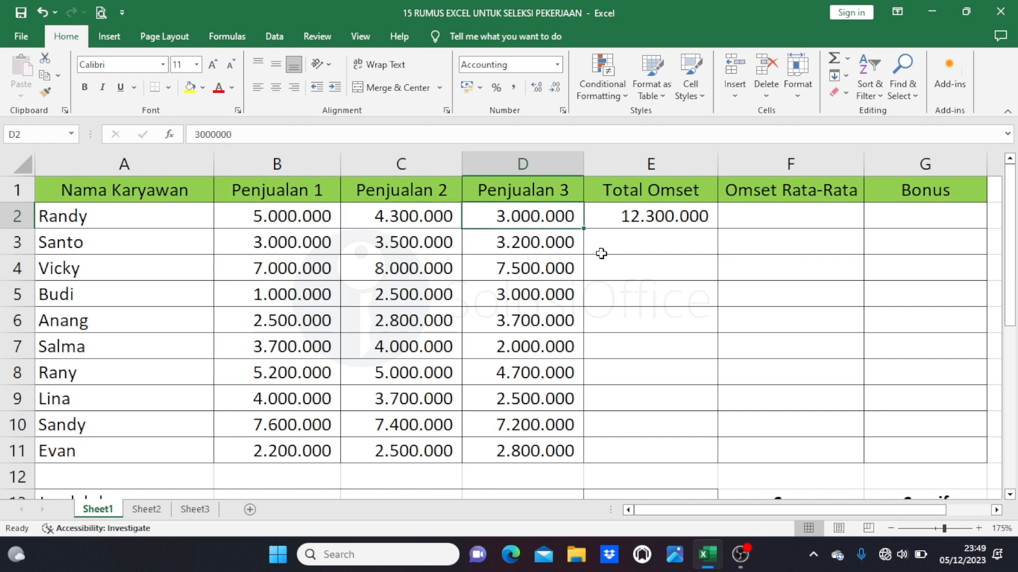
left_click(610, 223)
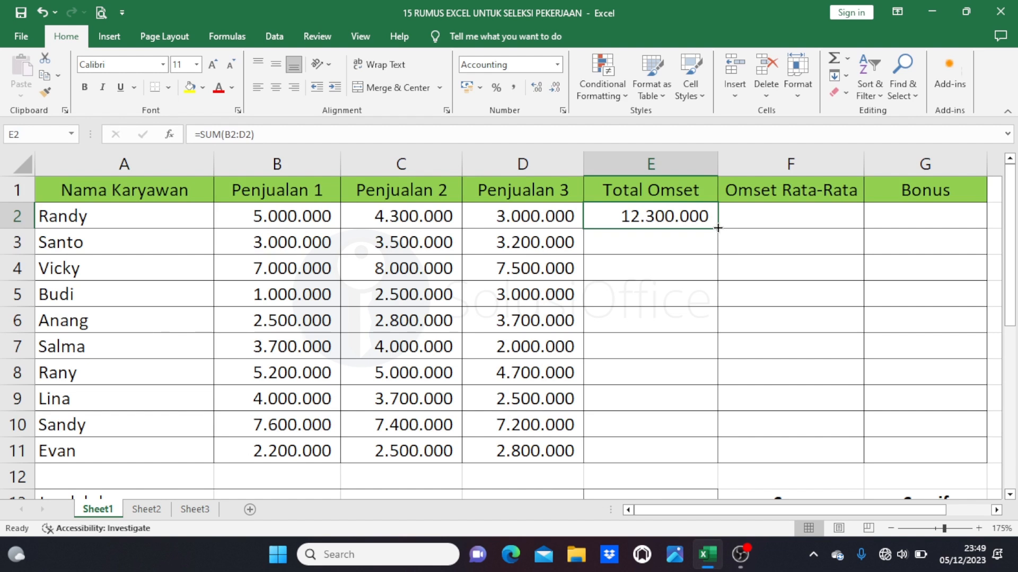
double_click(717, 228)
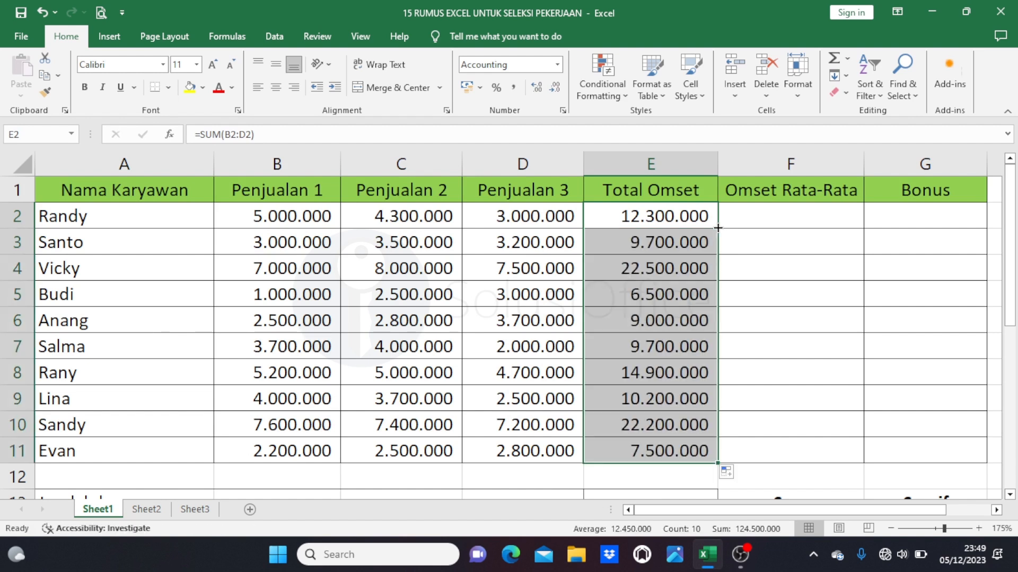
left_click(688, 243)
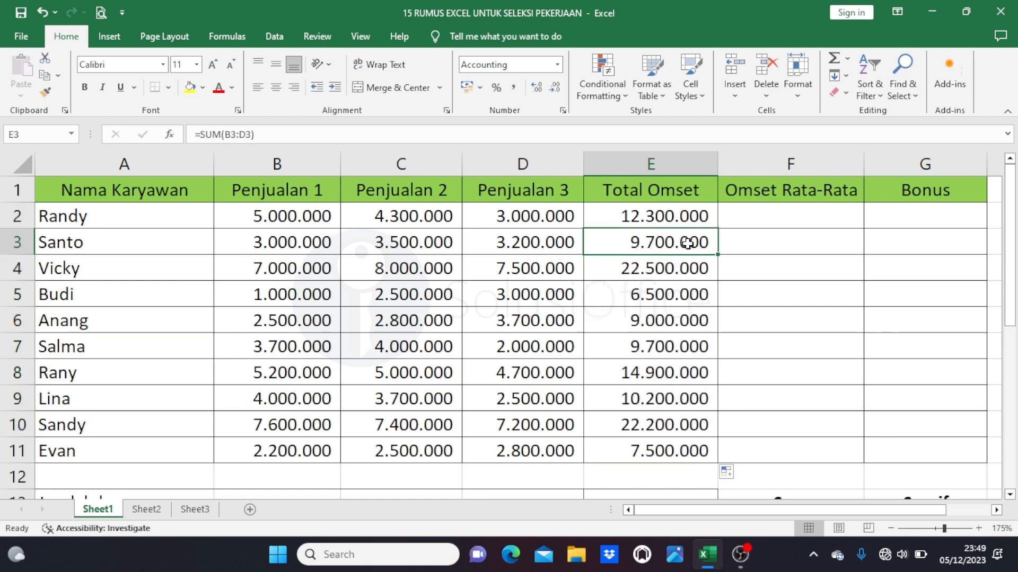
left_click_drag(687, 243, 666, 450)
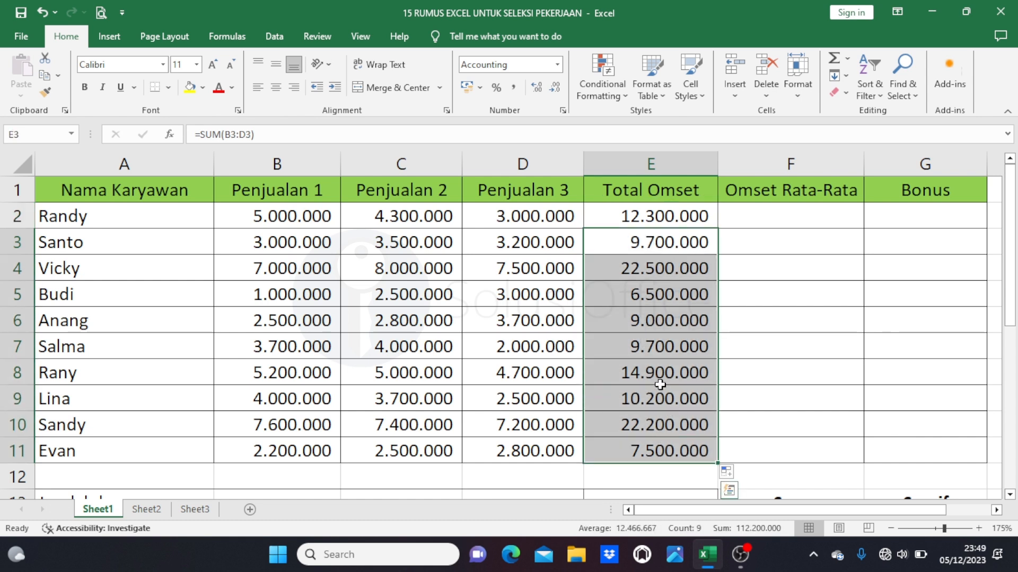
left_click(641, 242)
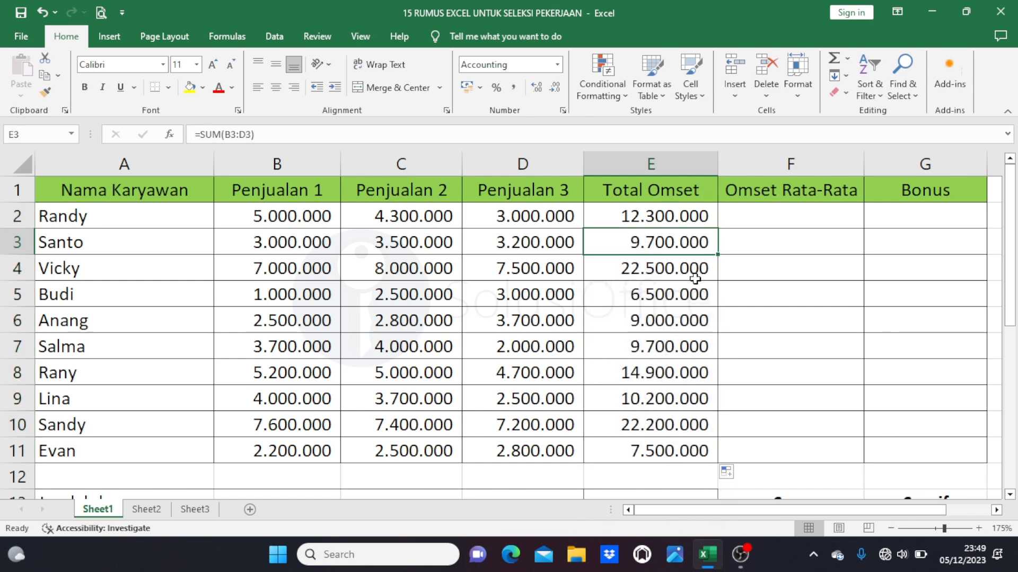
- Enter =AVERAGE(B2:D2) in cell F2 to average the first employee's three sales under Omset Rata-Rata
scroll(774, 275, "down", 2)
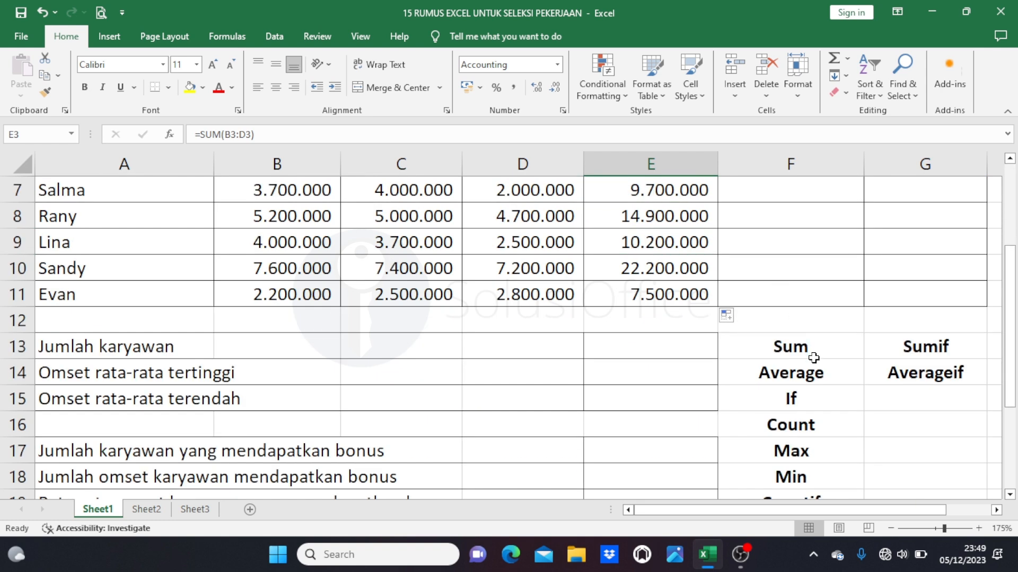
left_click(809, 371)
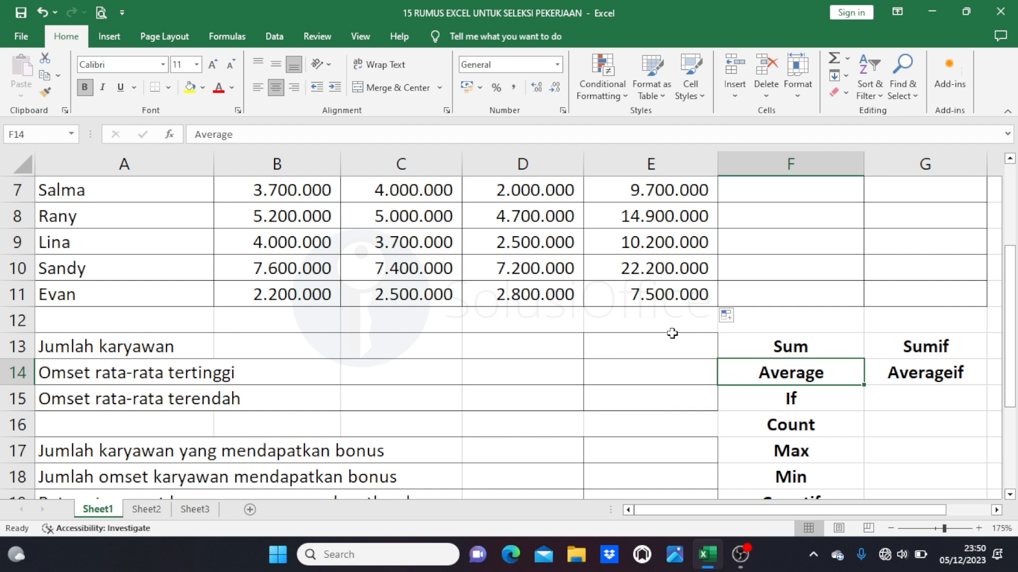
scroll(672, 333, "up", 2)
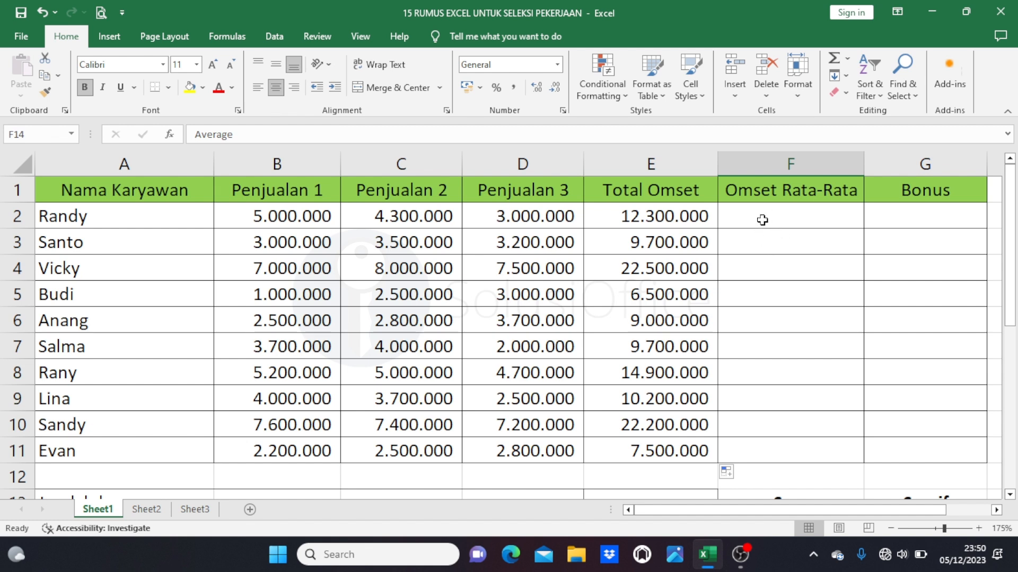
left_click(780, 215)
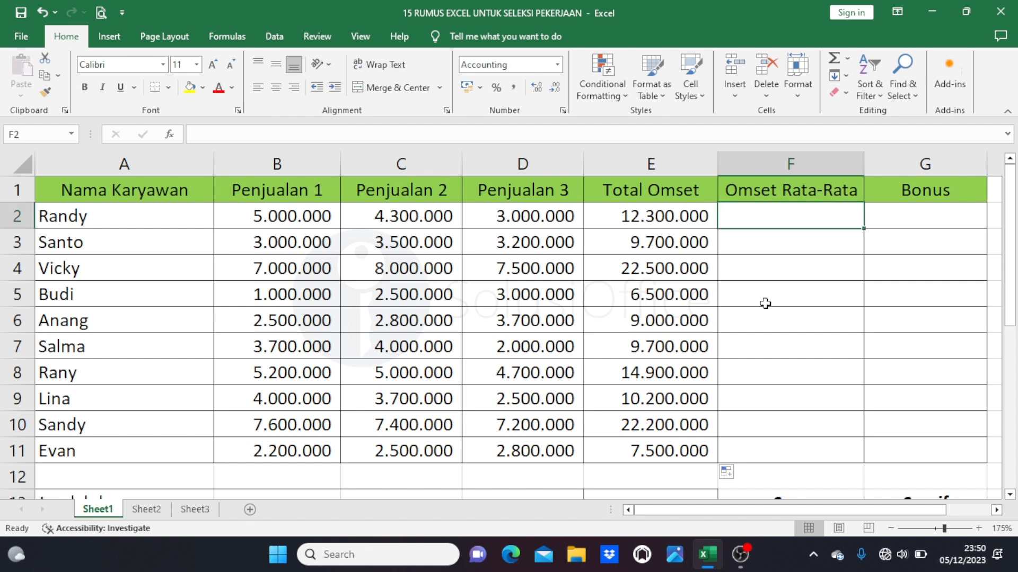
type("=average")
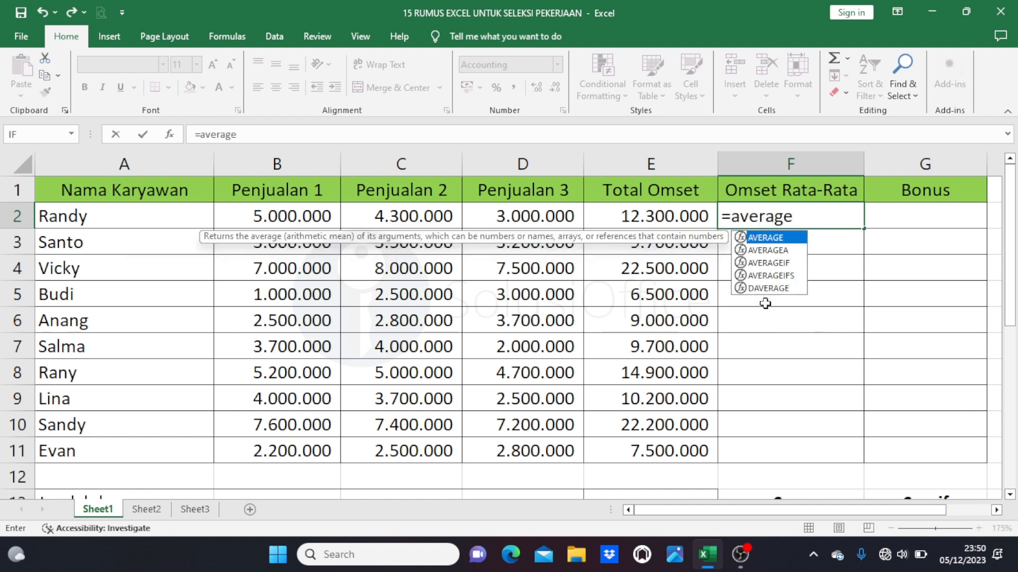
type("(")
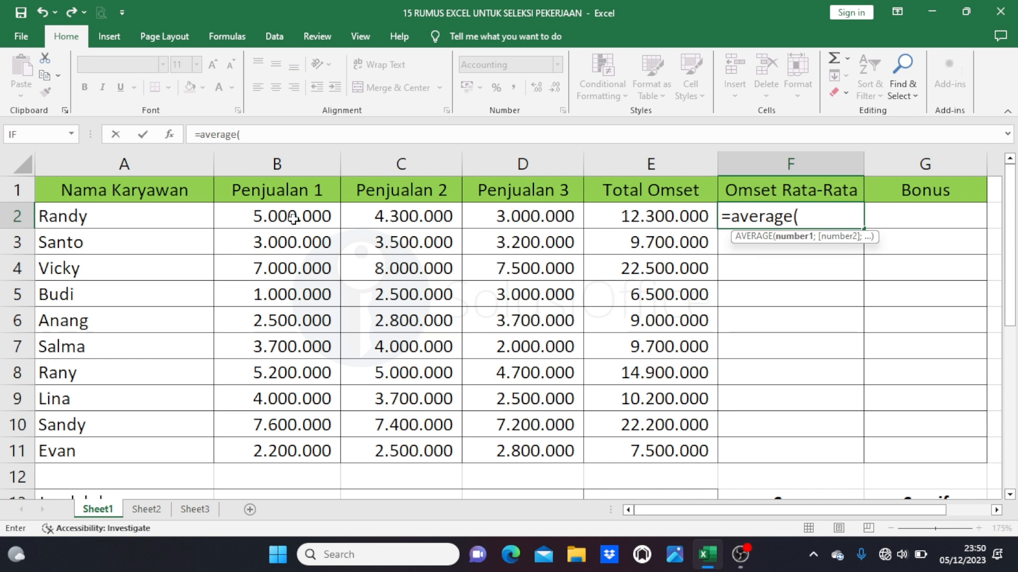
left_click_drag(293, 218, 502, 217)
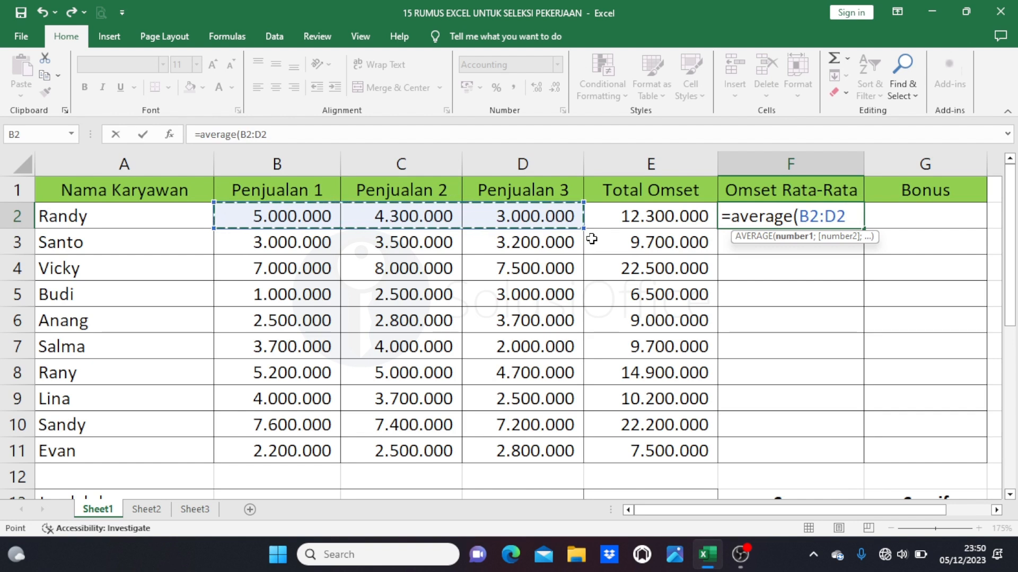
type(")")
key("Return")
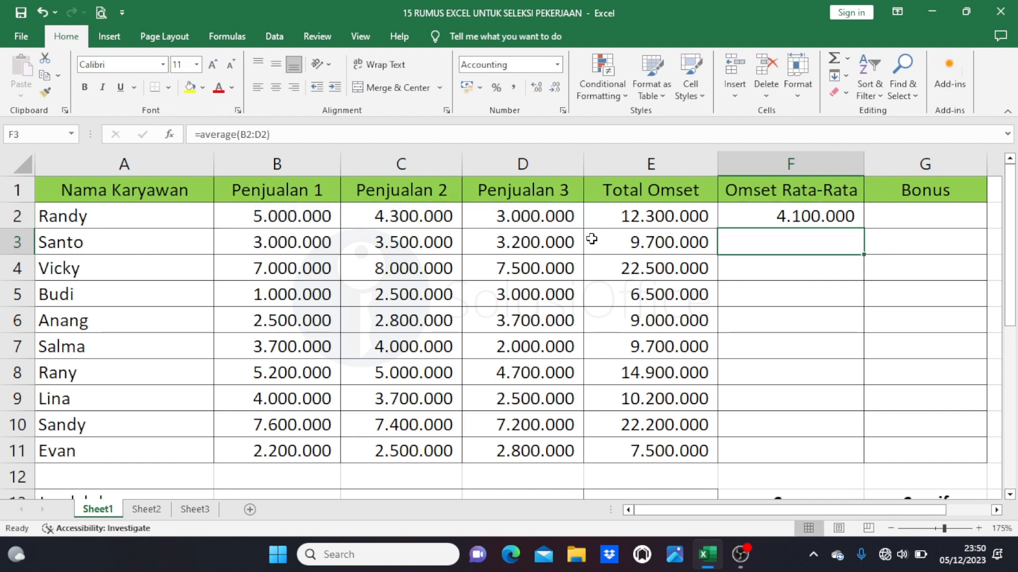
- Review the first employee's three sales and fill the AVERAGE formula from F2 down the Omset Rata-Rata column to row 11
left_click(329, 218)
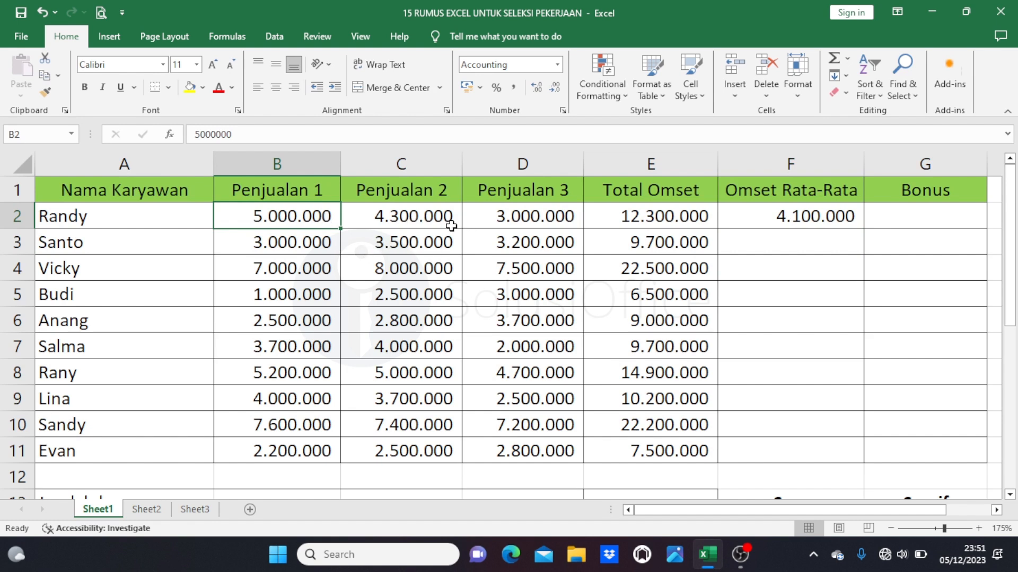
left_click(430, 219)
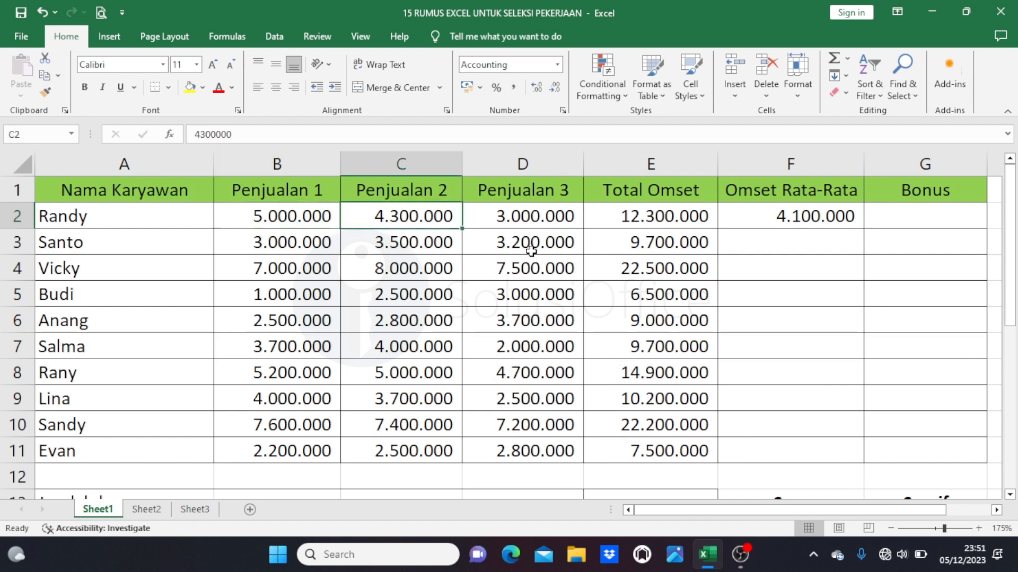
left_click(552, 219)
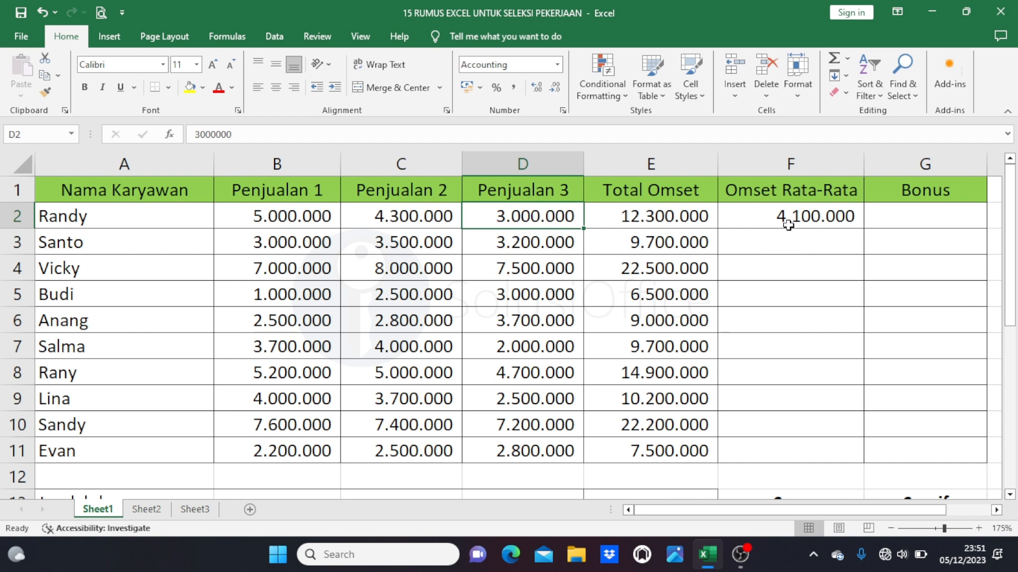
left_click(765, 218)
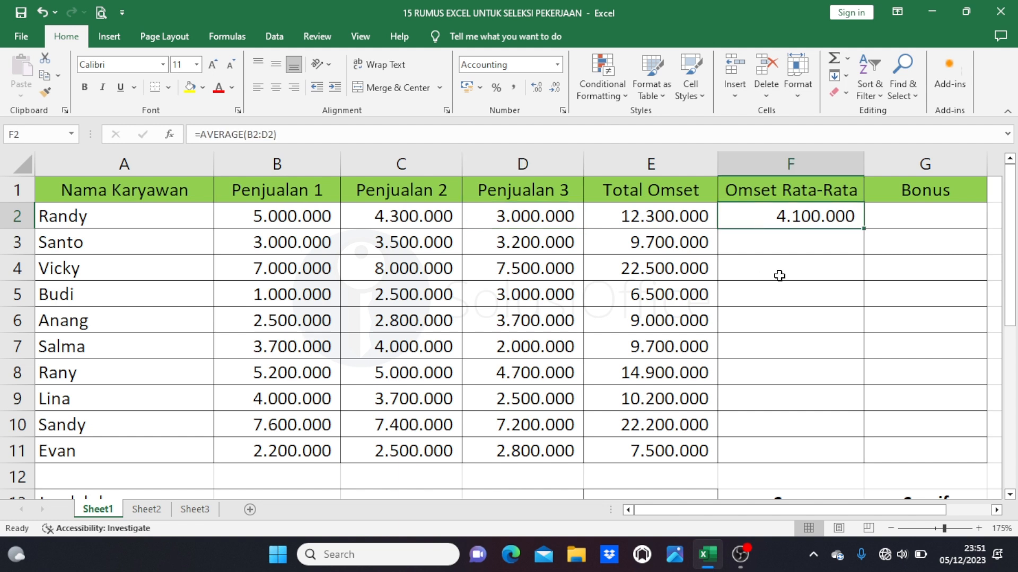
double_click(865, 229)
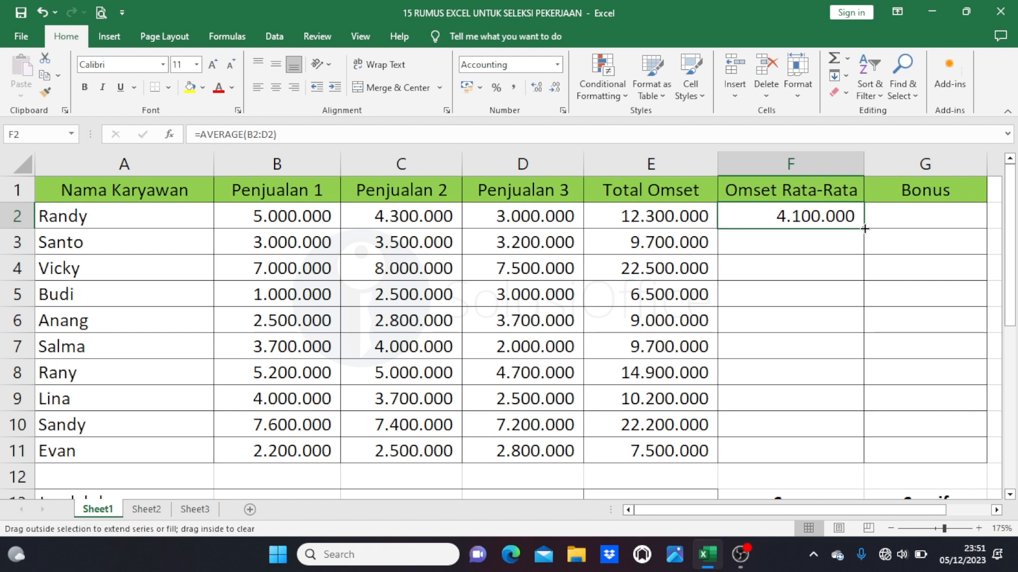
scroll(852, 271, "down", 2)
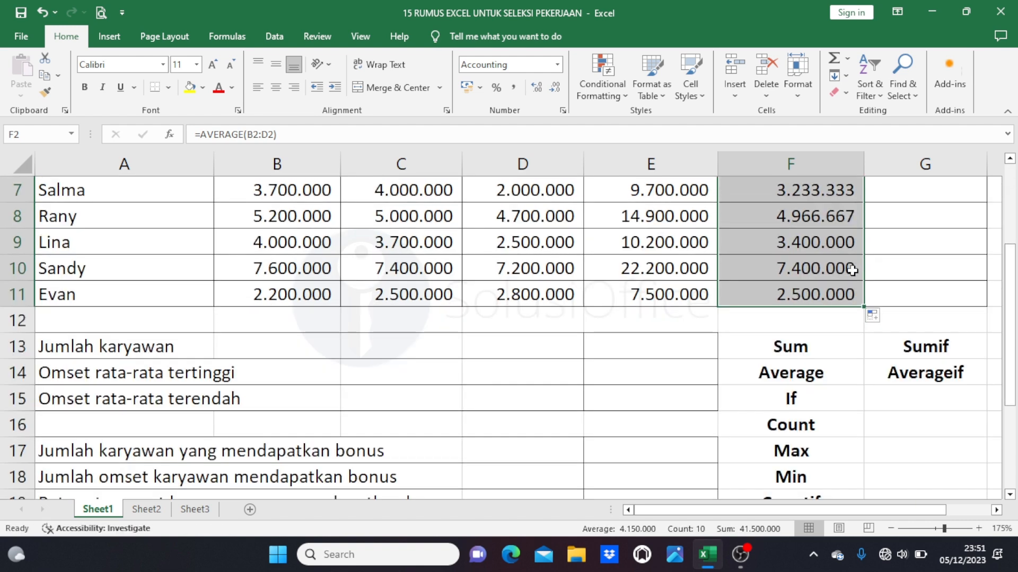
- Consult the bonus rule under Keterangan and begin an IF formula in G2 under Bonus with the logical test E2>=10000000
left_click(819, 400)
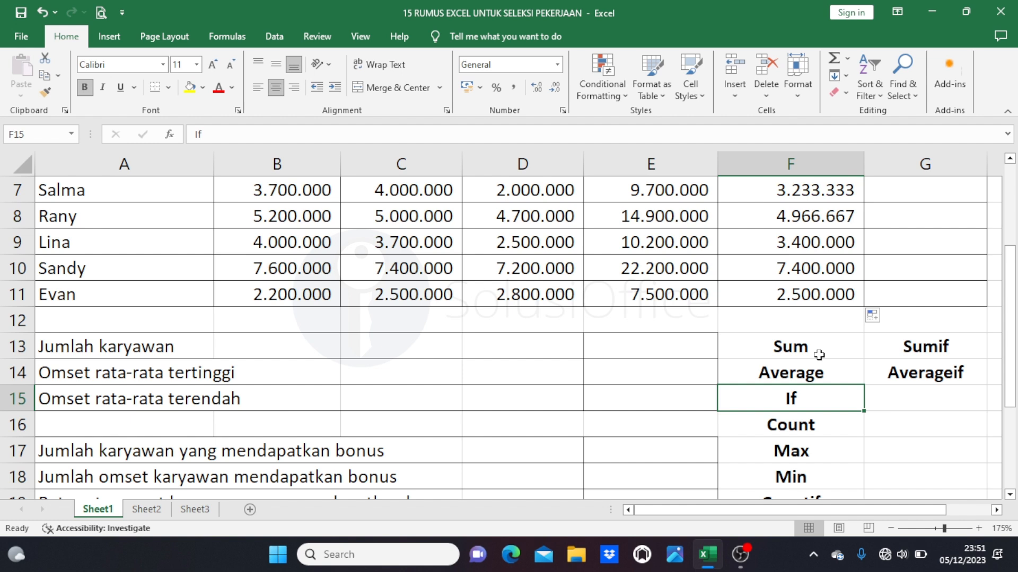
scroll(848, 347, "up", 2)
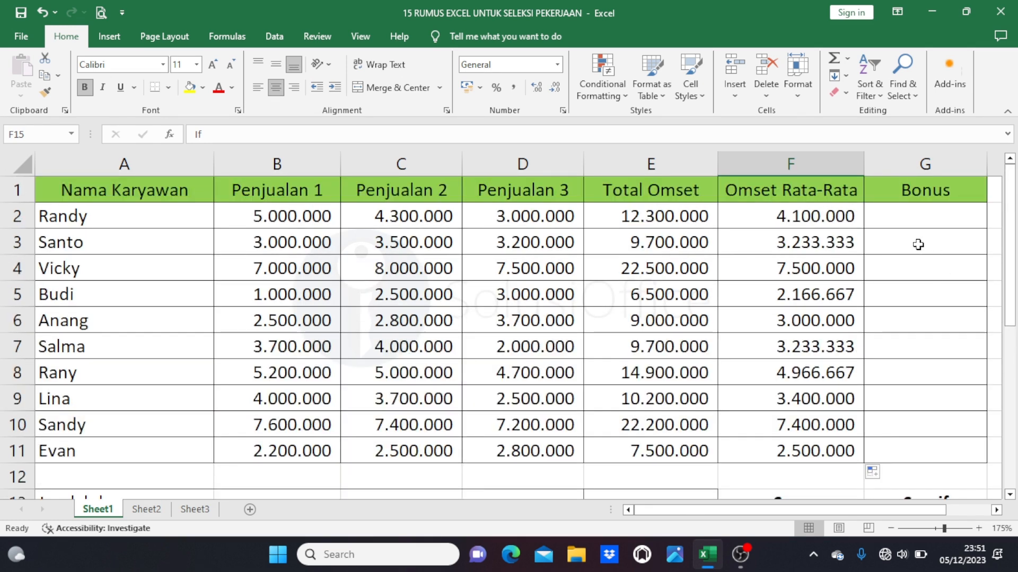
left_click(924, 221)
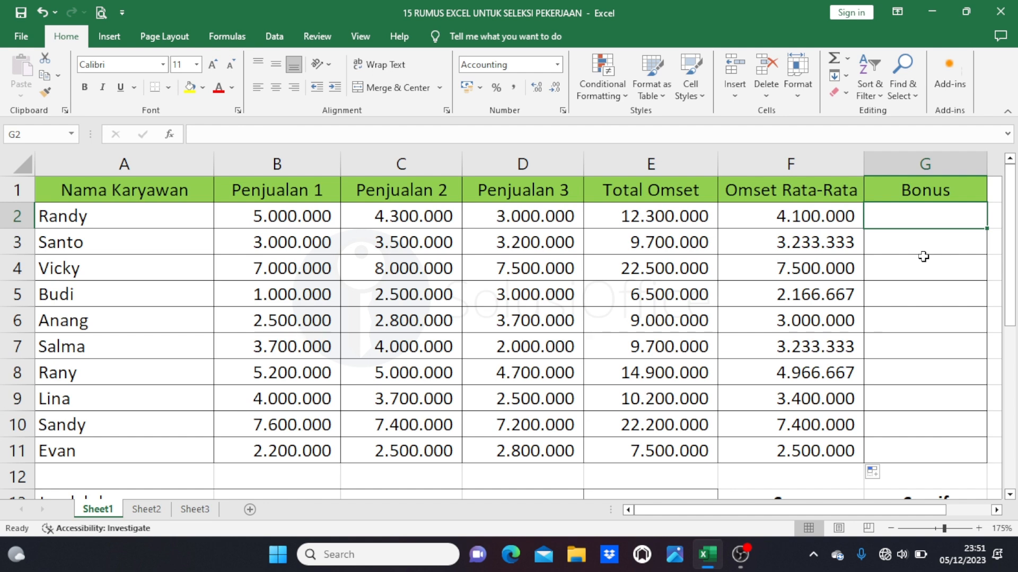
scroll(646, 342, "down", 2)
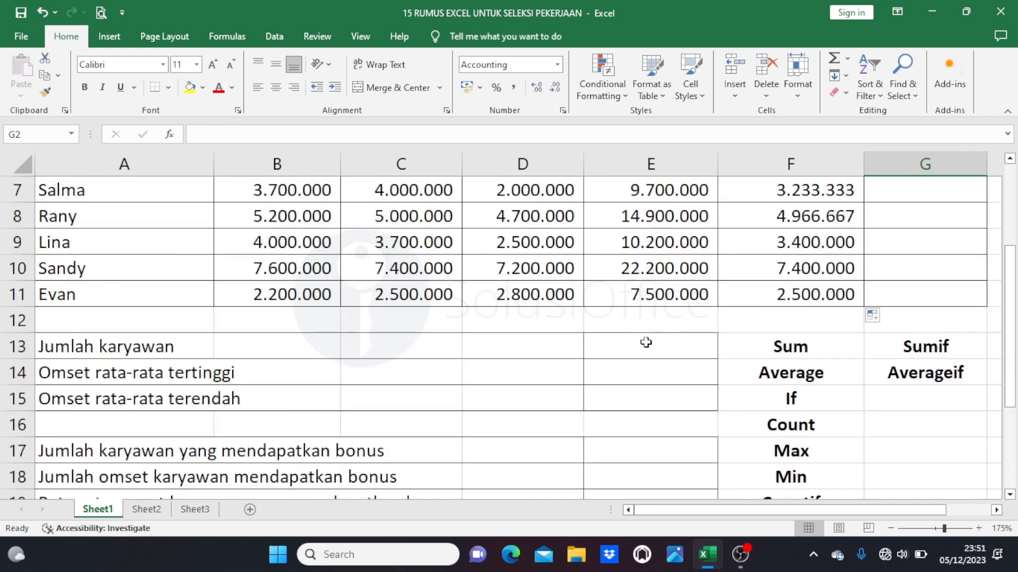
scroll(645, 343, "down", 3)
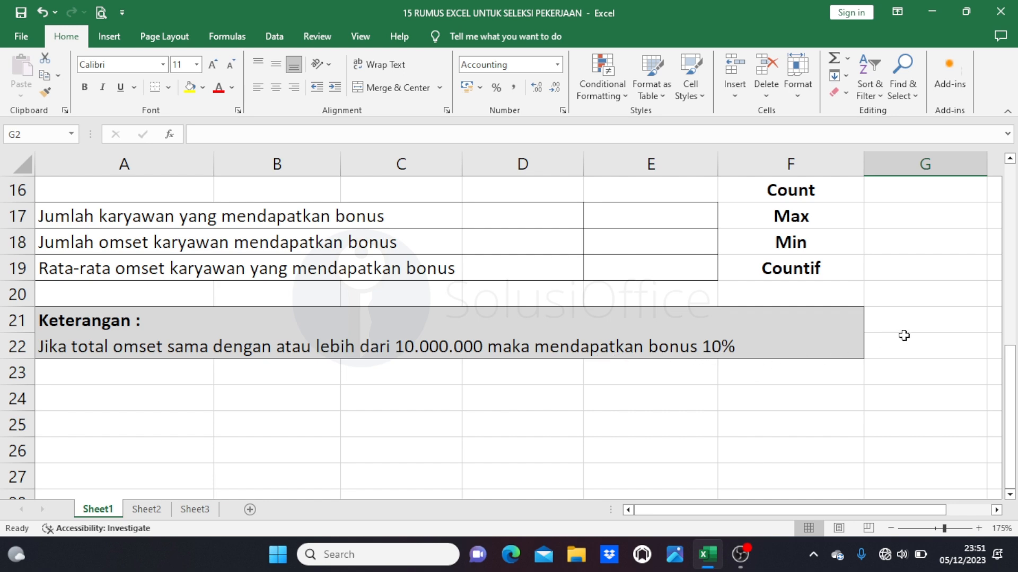
scroll(904, 335, "up", 5)
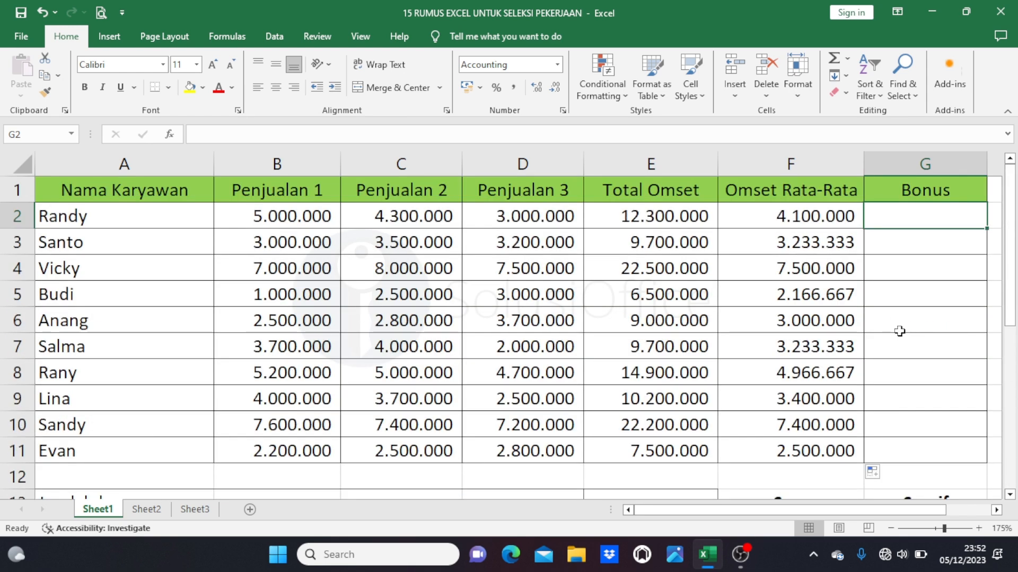
type("=")
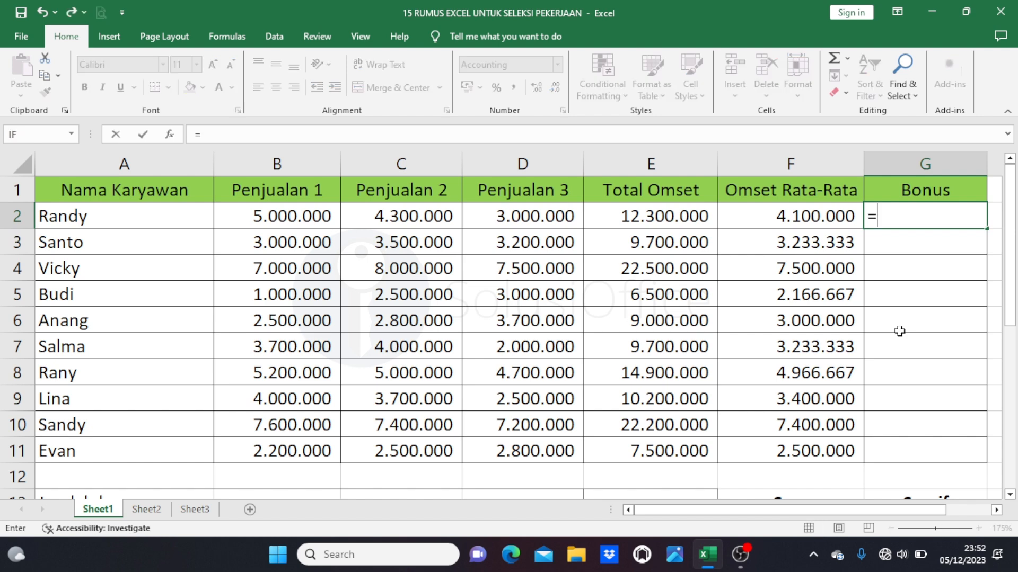
type("if(")
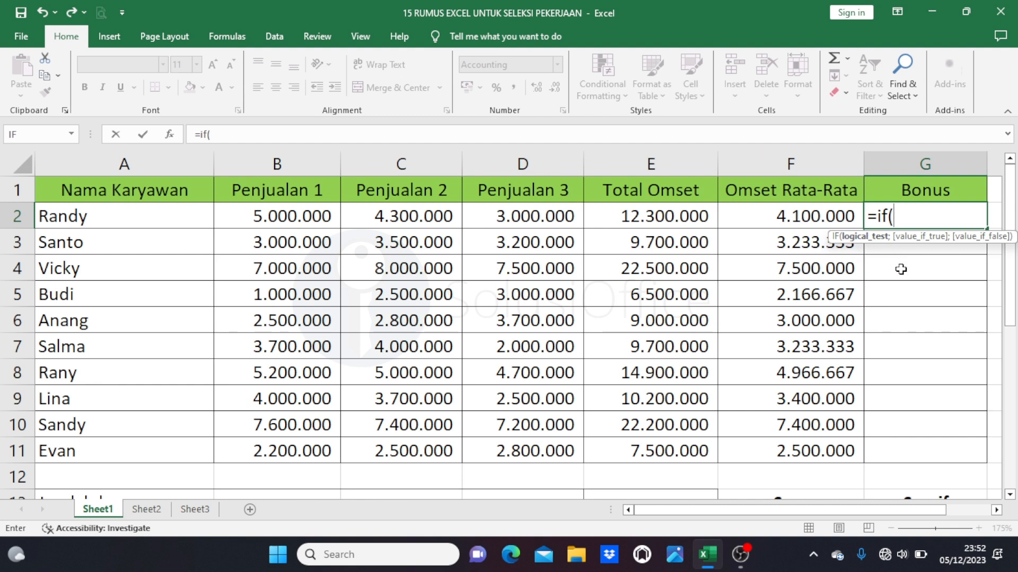
scroll(870, 282, "down", 5)
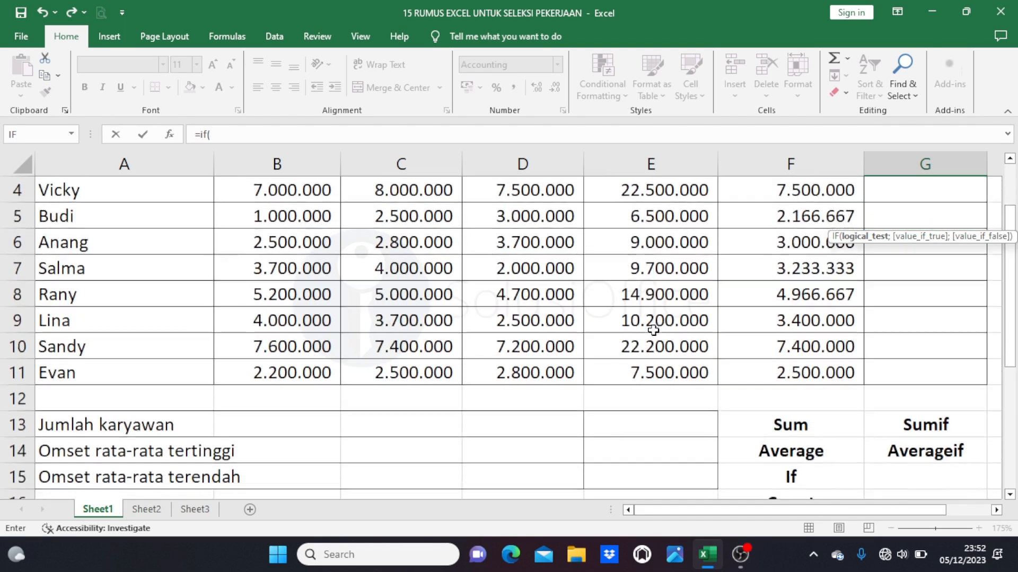
scroll(142, 395, "up", 1)
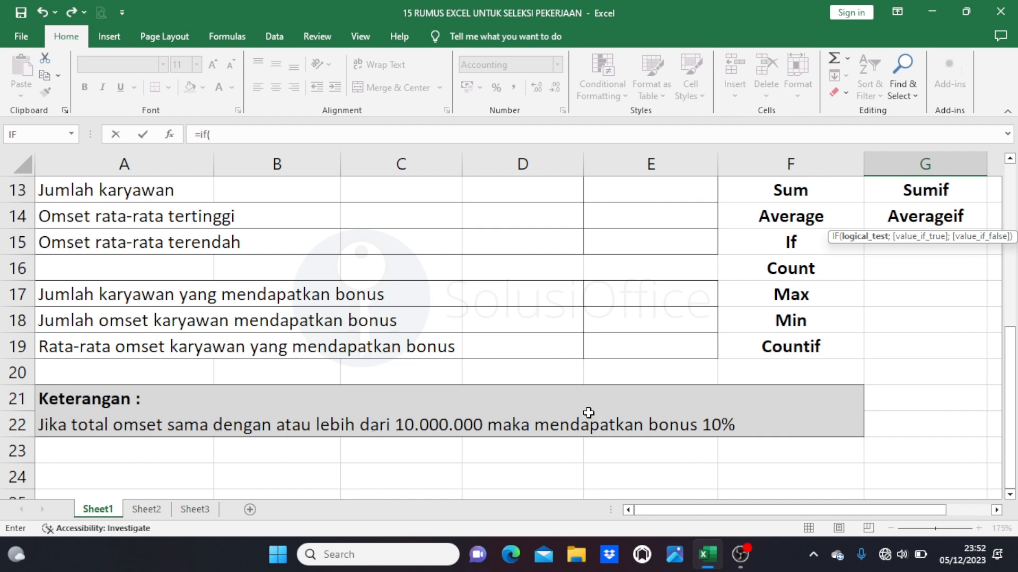
scroll(663, 403, "up", 4)
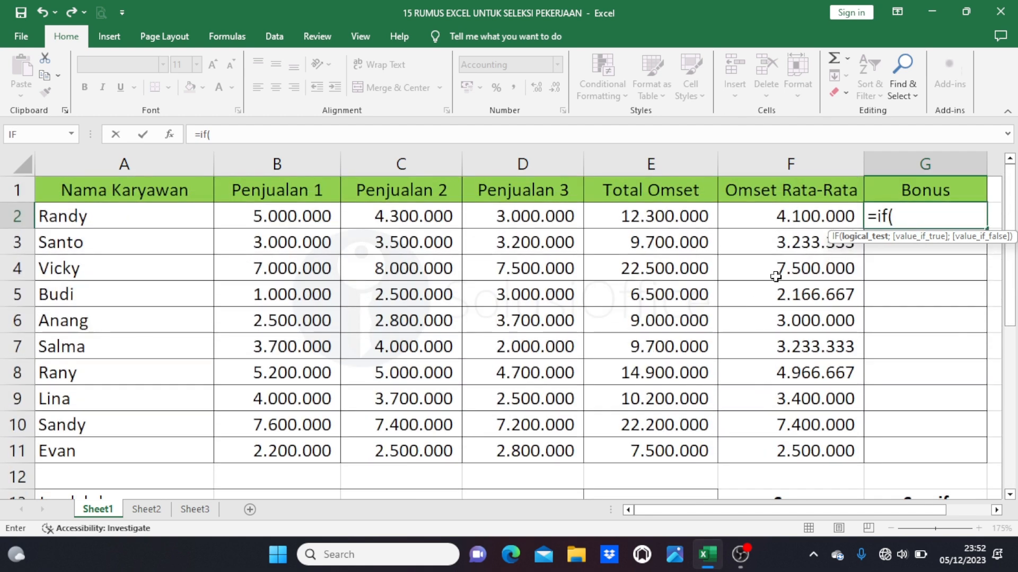
left_click(606, 216)
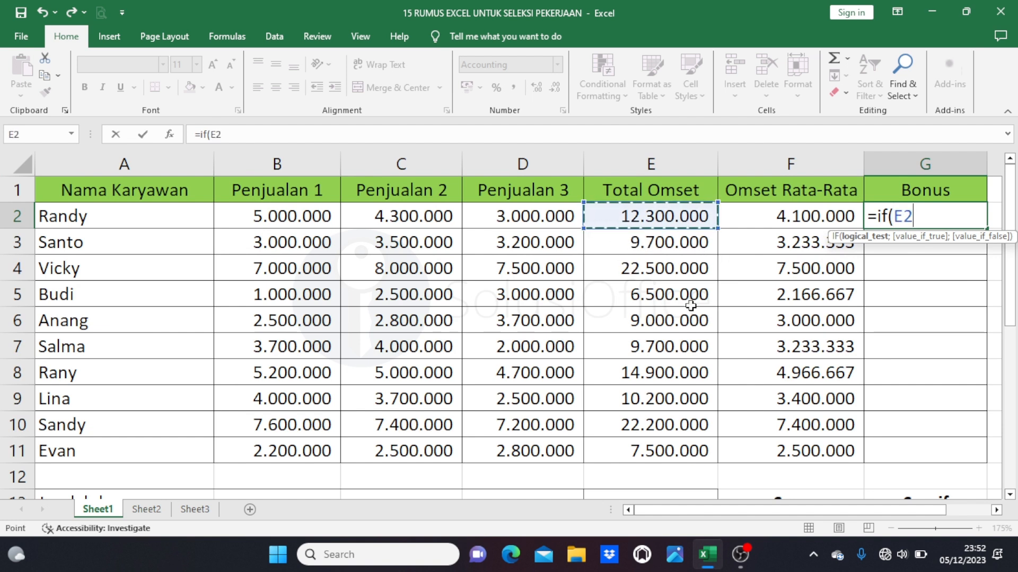
type(">")
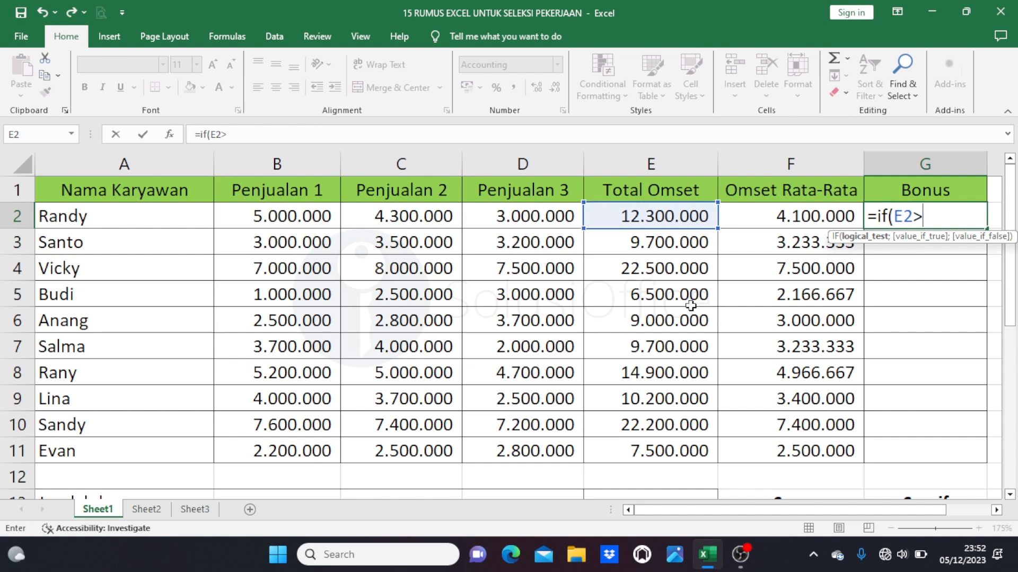
type("=10000000")
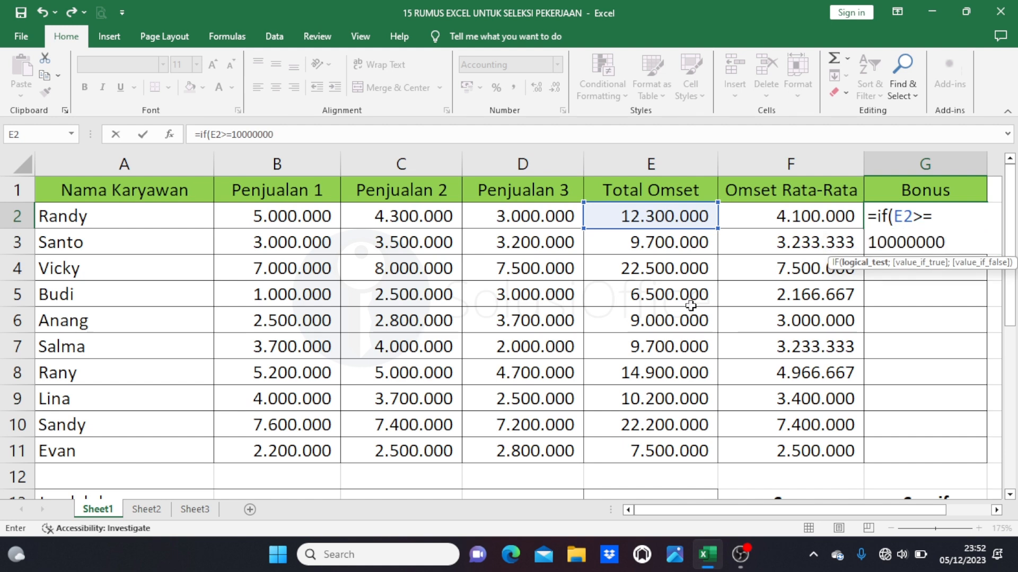
type(";")
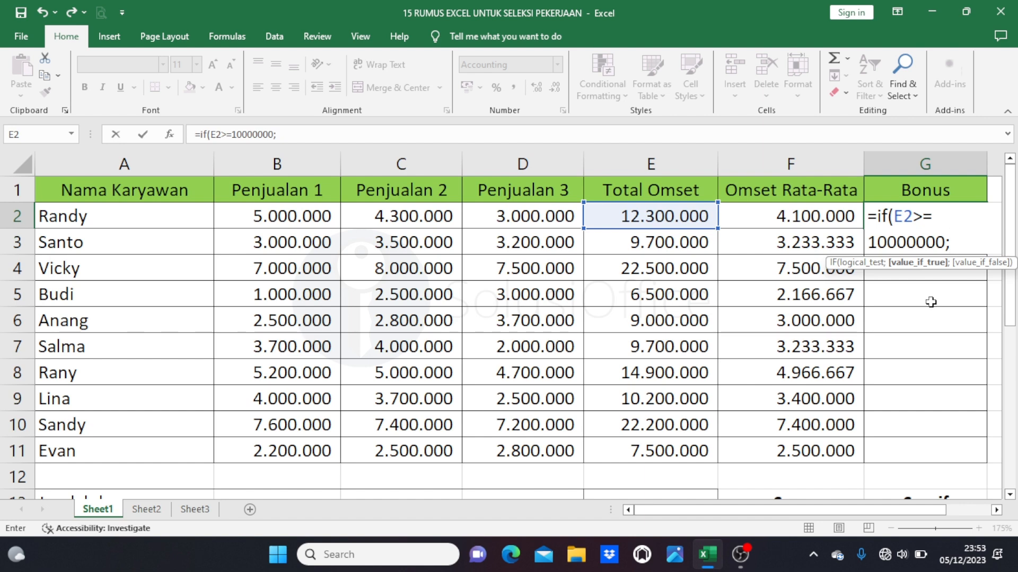
- Complete the IF formula in G2 with E2*10% as the value if true and 0 as the value if false
scroll(909, 294, "down", 5)
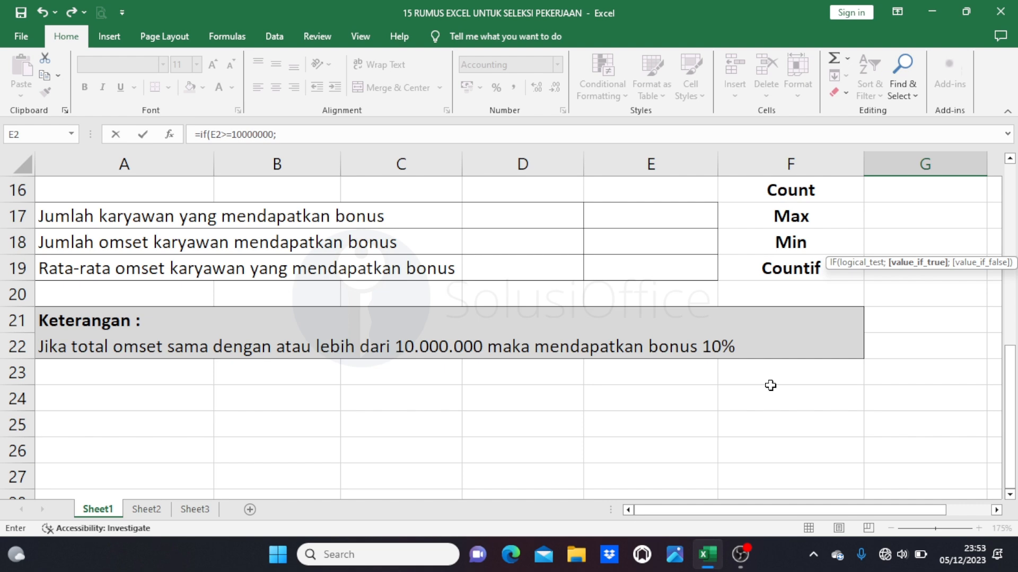
scroll(893, 390, "up", 5)
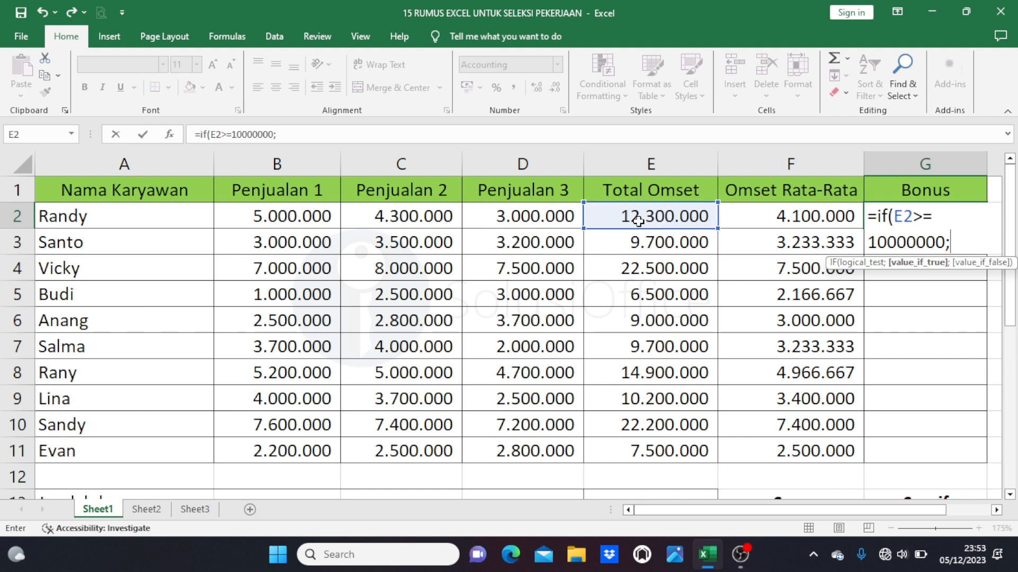
left_click(611, 219)
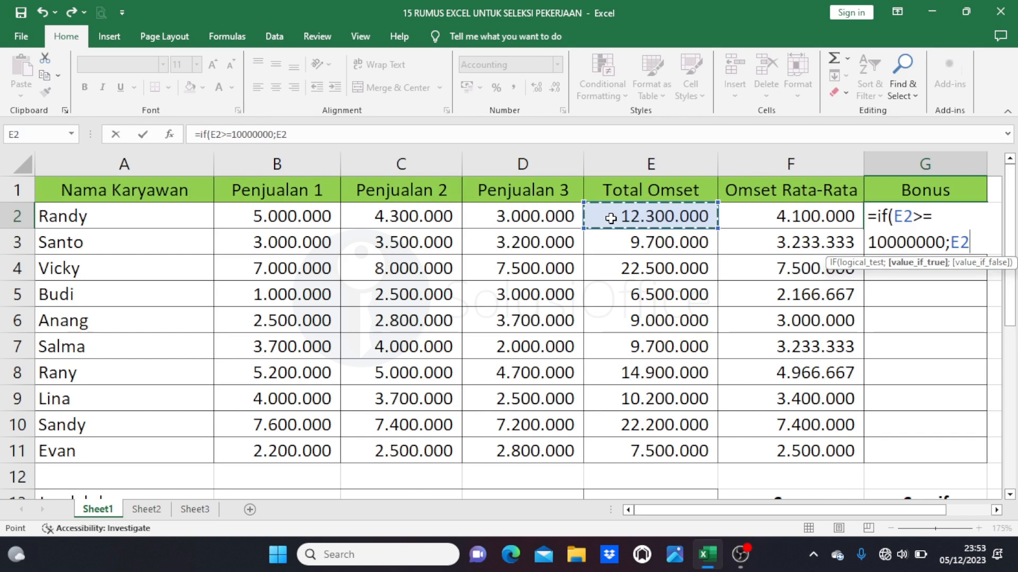
type("*")
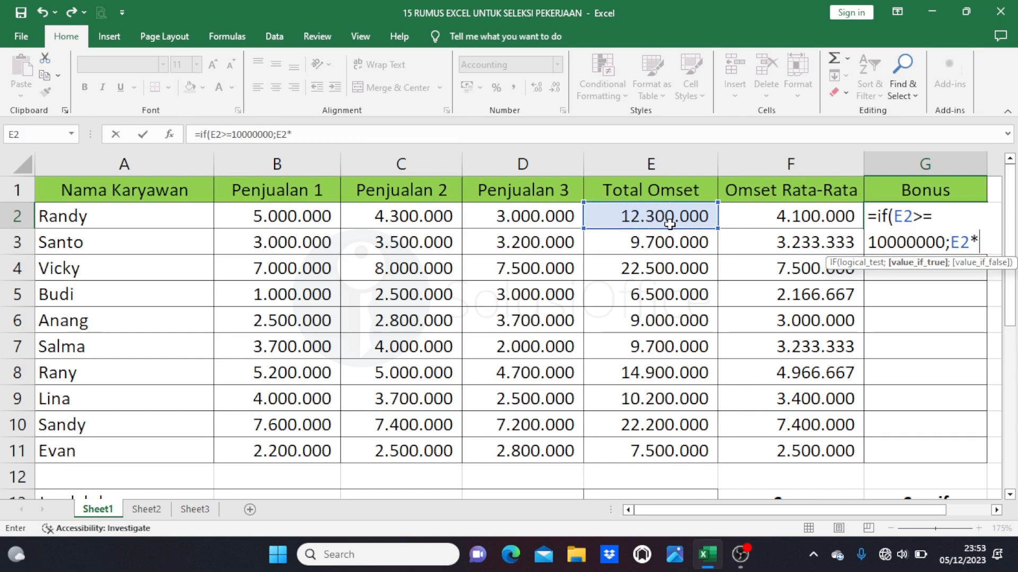
type("10%")
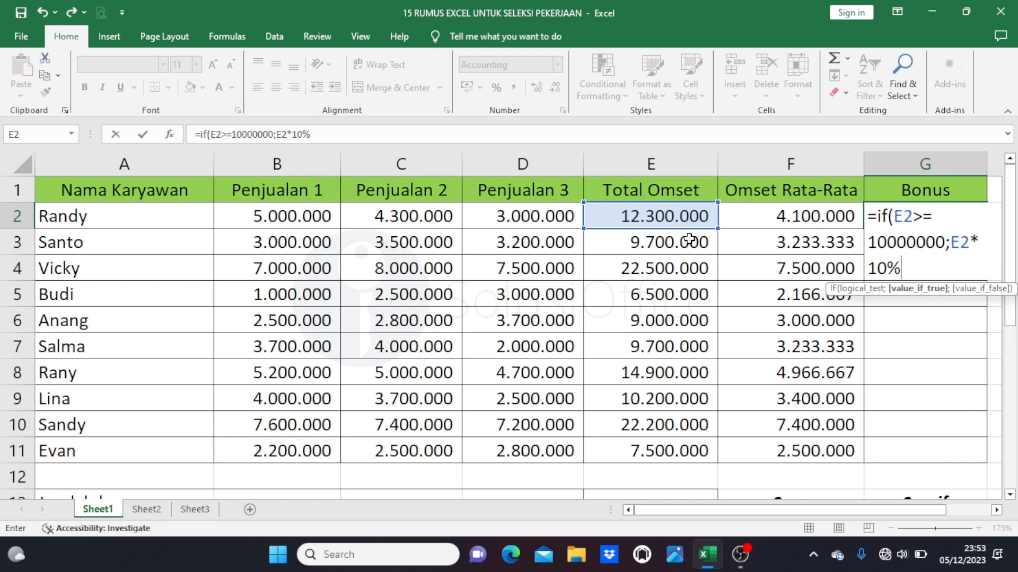
type(";")
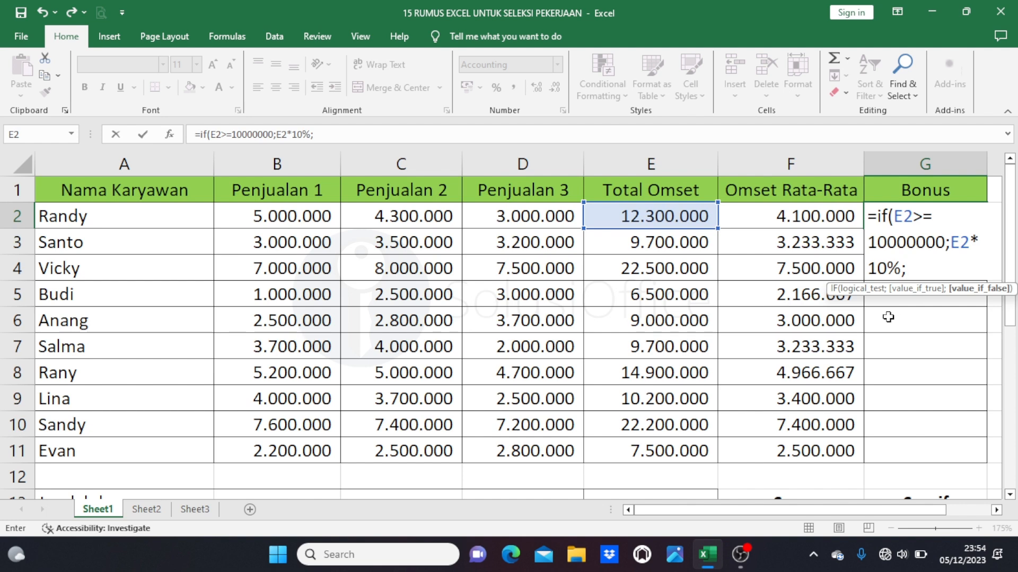
type("0")
type(")")
key("Return")
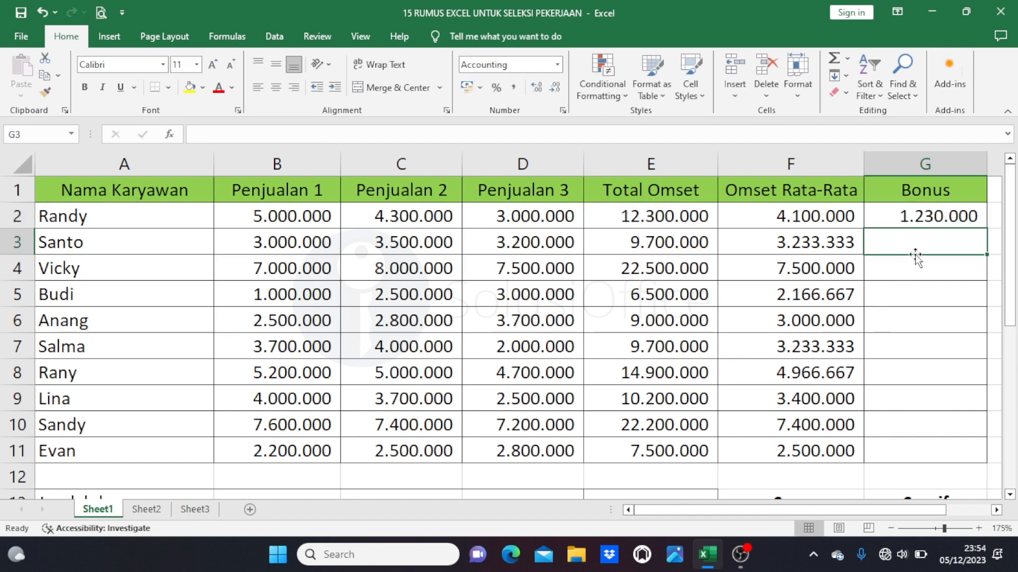
- Fill the IF formula from G2 down the Bonus column to row 11 and check the bonuses against Total Omset
left_click(880, 218)
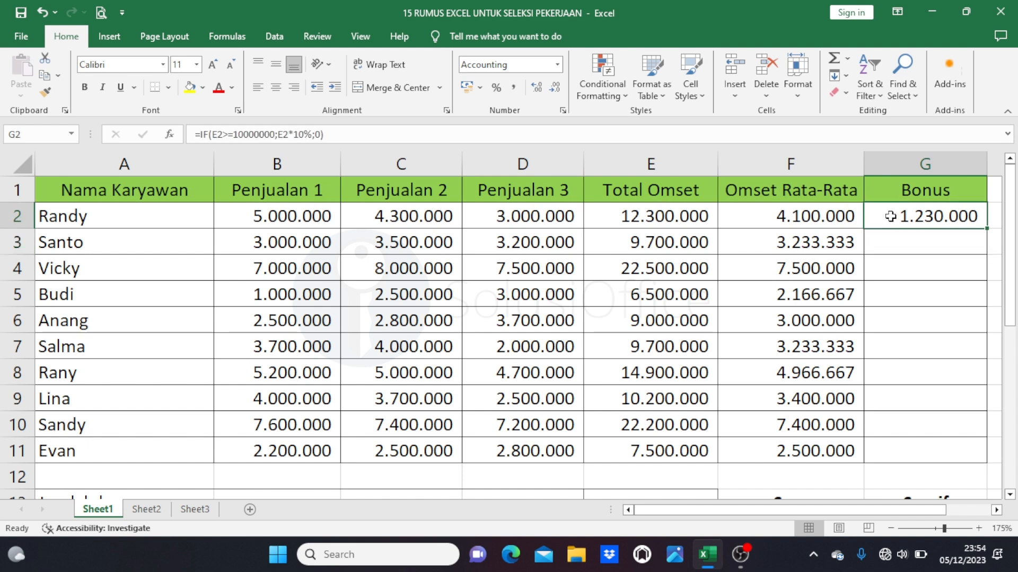
double_click(985, 228)
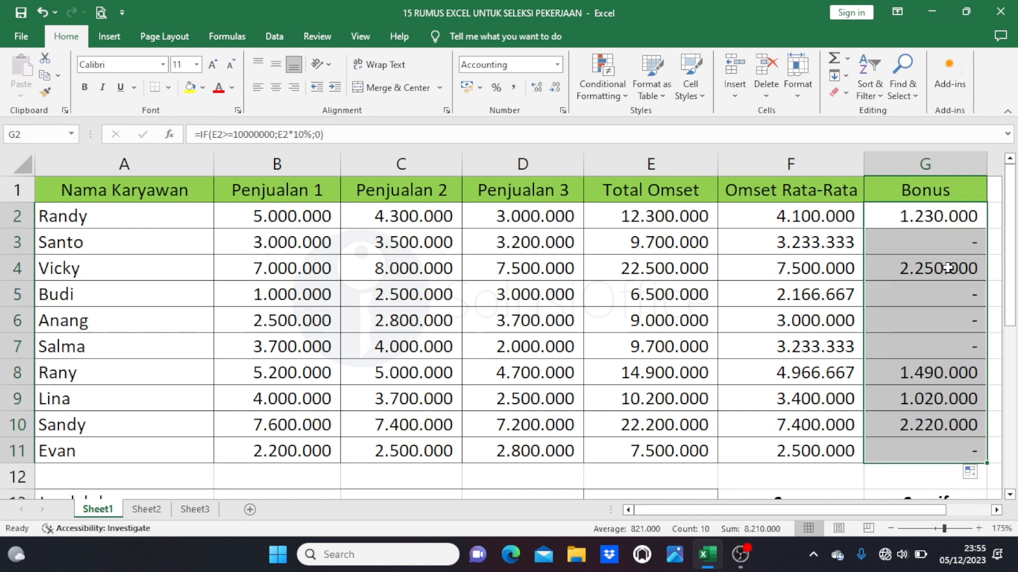
left_click(930, 215)
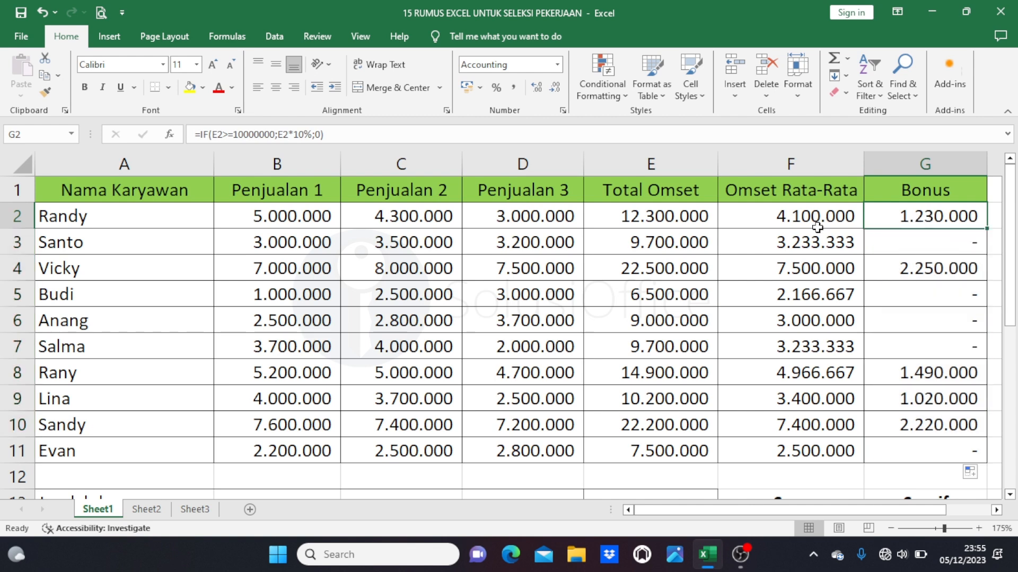
left_click(614, 222)
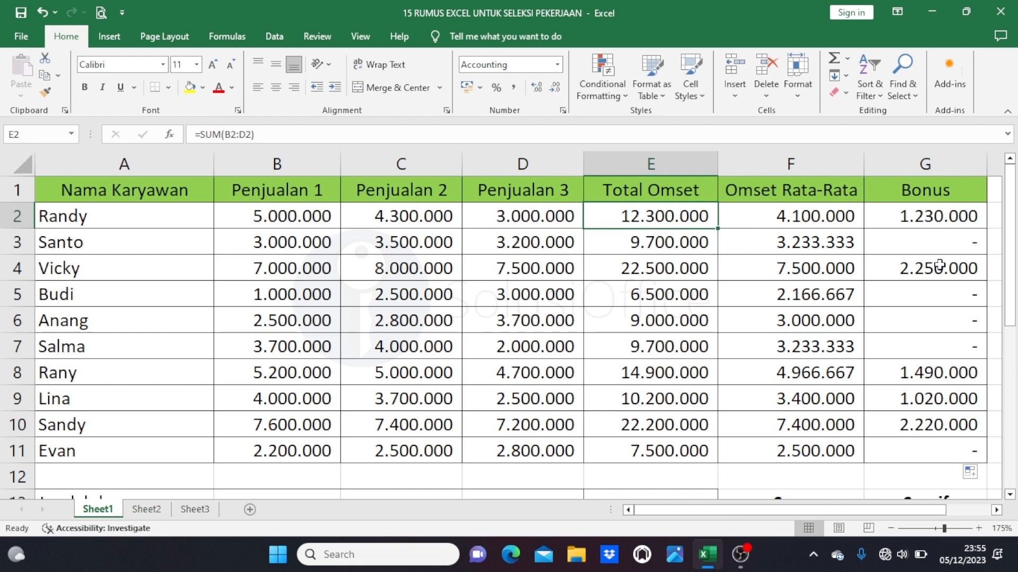
left_click(932, 248)
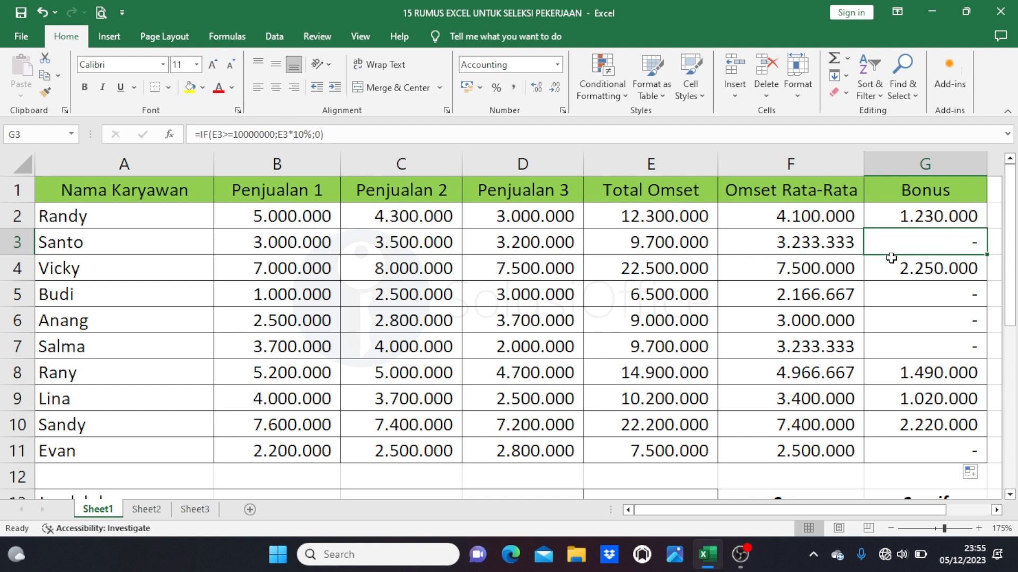
left_click(675, 246)
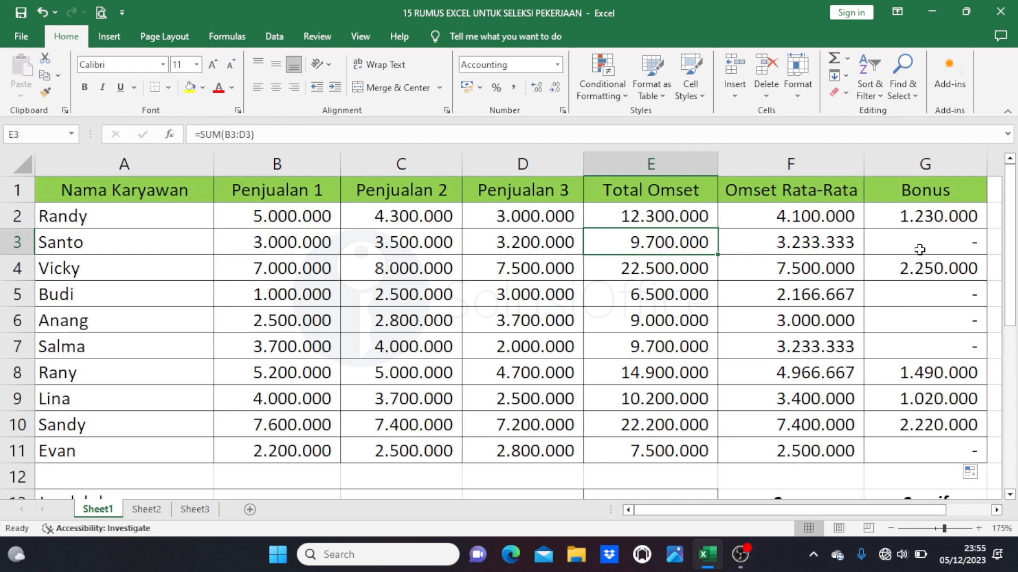
left_click_drag(924, 218, 922, 438)
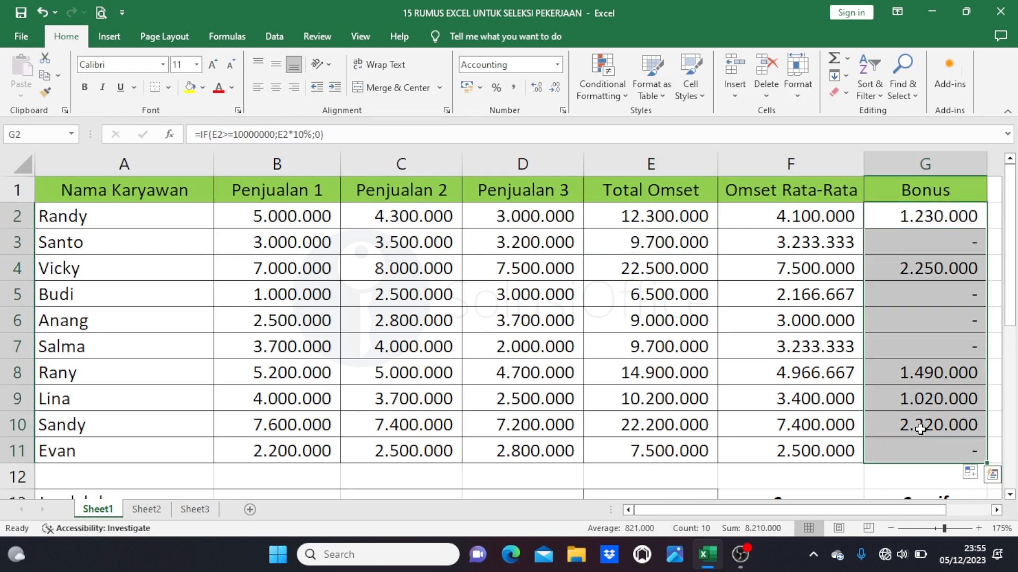
- Review the IF formula in G2 under Bonus, then locate Count in the function list below the table
double_click(909, 223)
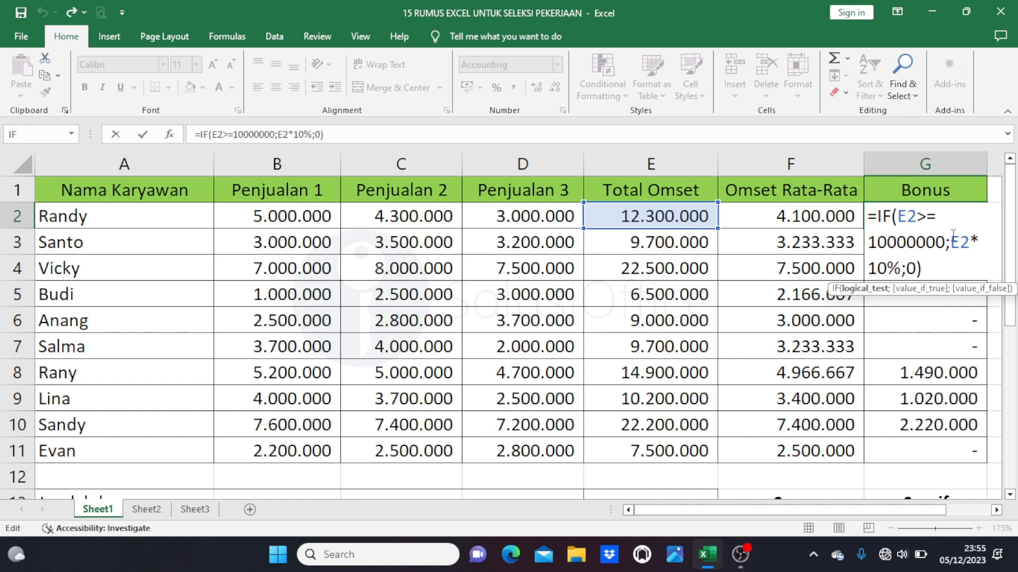
key("Return")
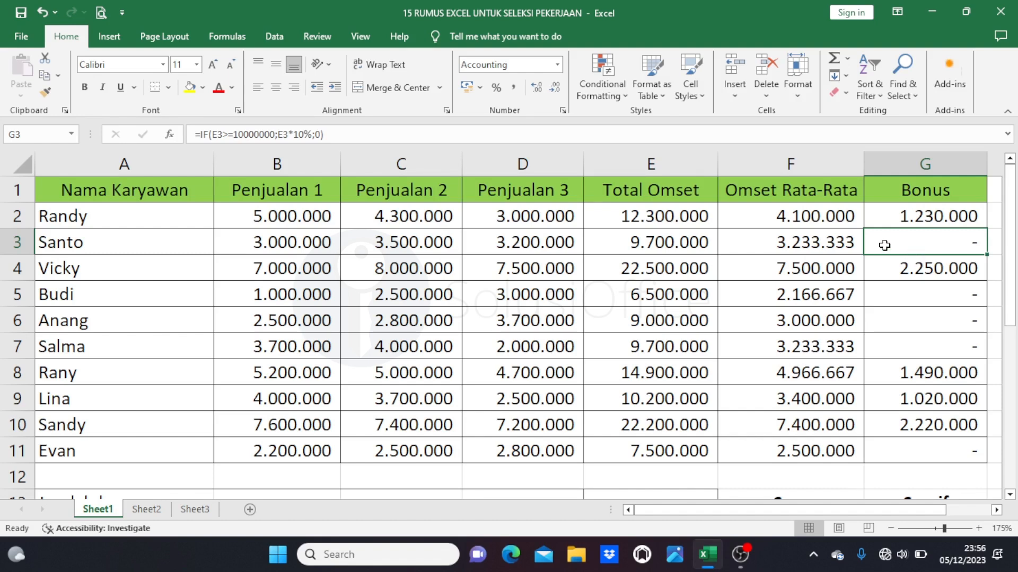
scroll(882, 249, "down", 2)
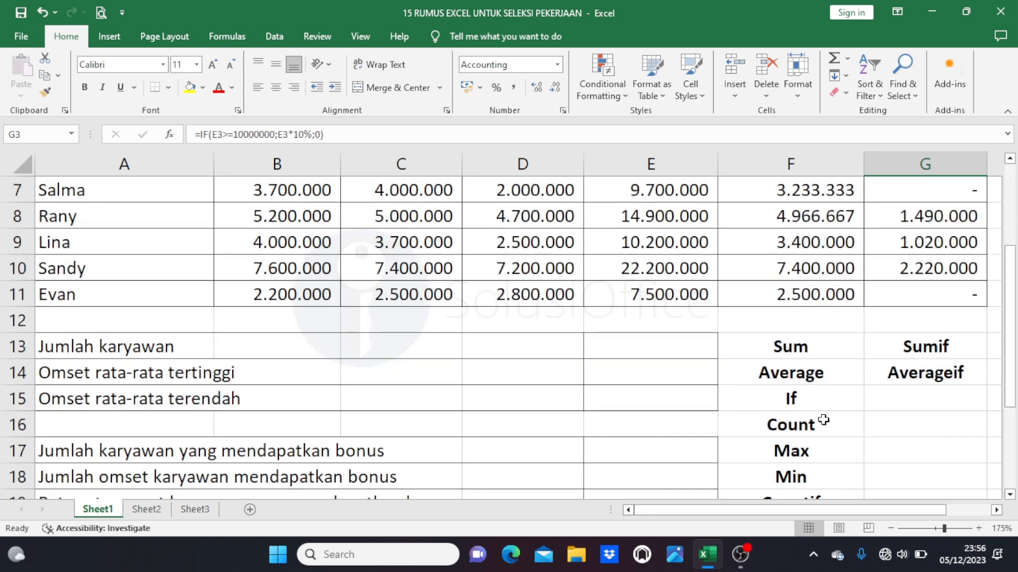
left_click(804, 422)
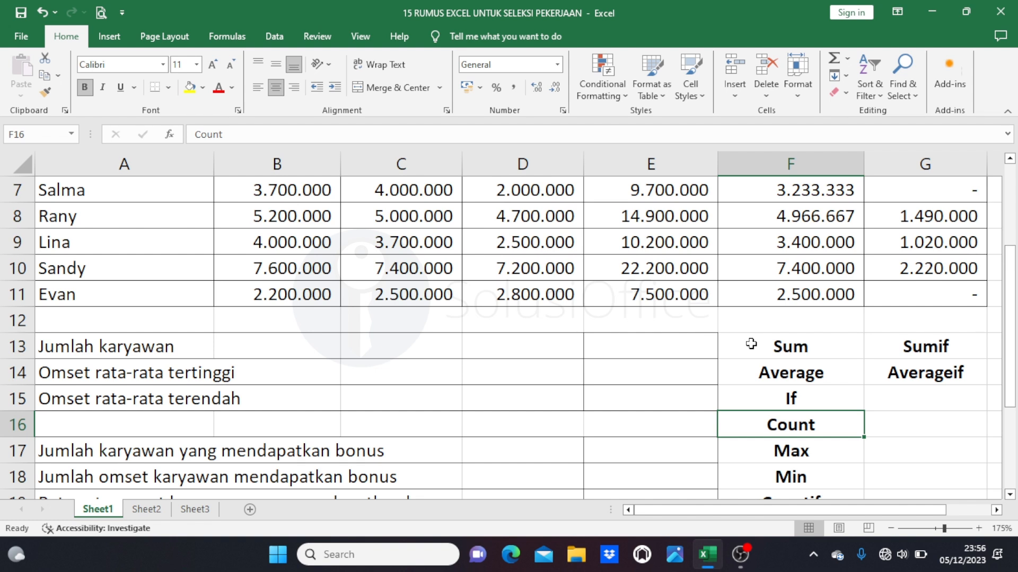
- Enter =COUNT(E2:E11) in E13 beside Jumlah karyawan to count the employees from the Total Omset column
left_click(651, 346)
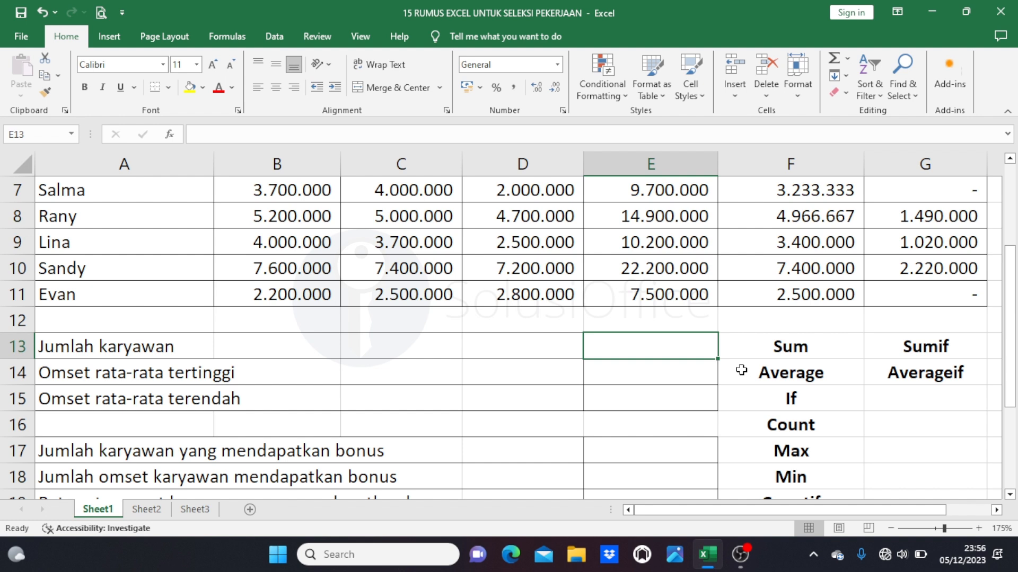
type("=count")
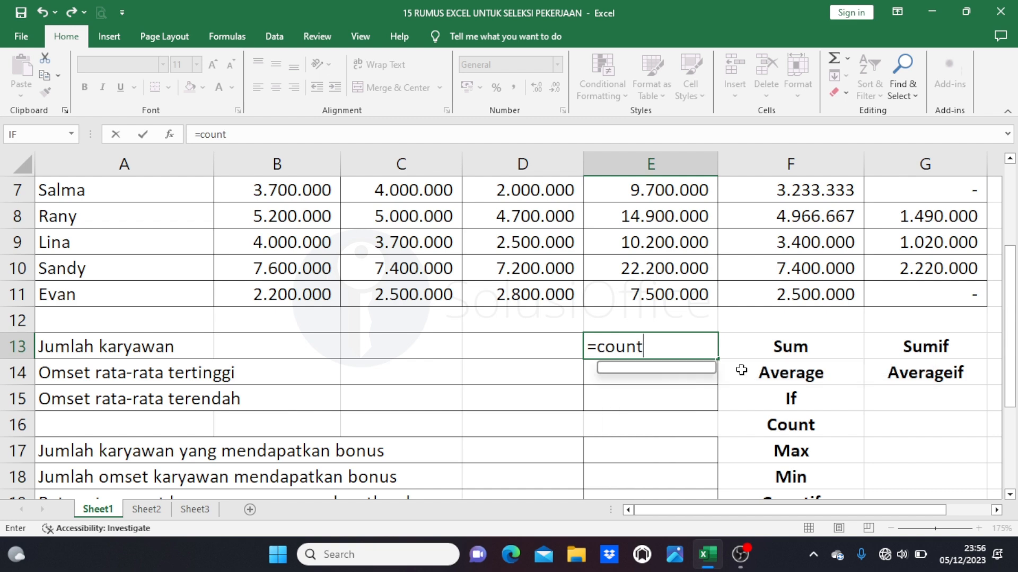
type("(")
scroll(725, 338, "up", 1)
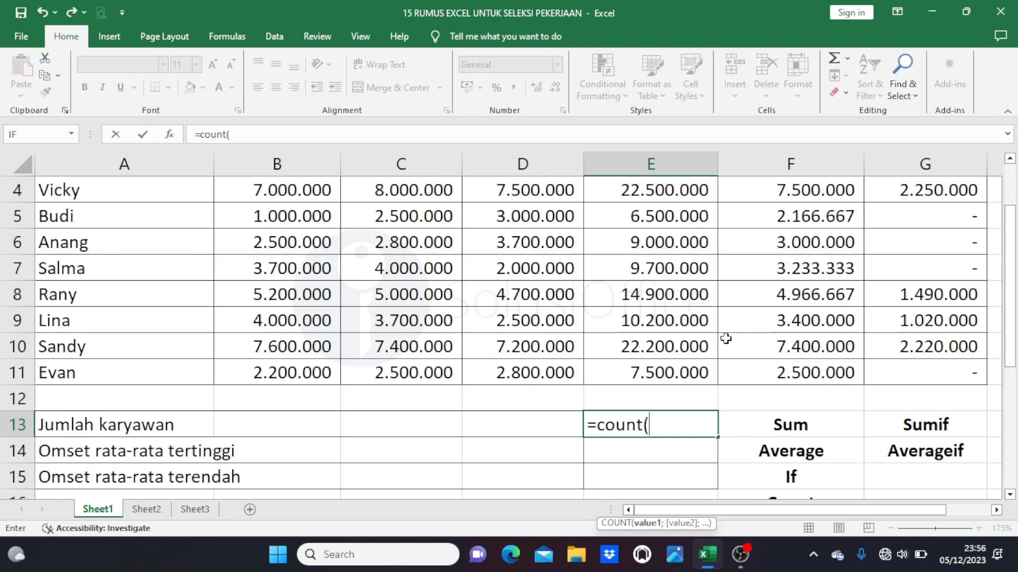
scroll(725, 338, "up", 1)
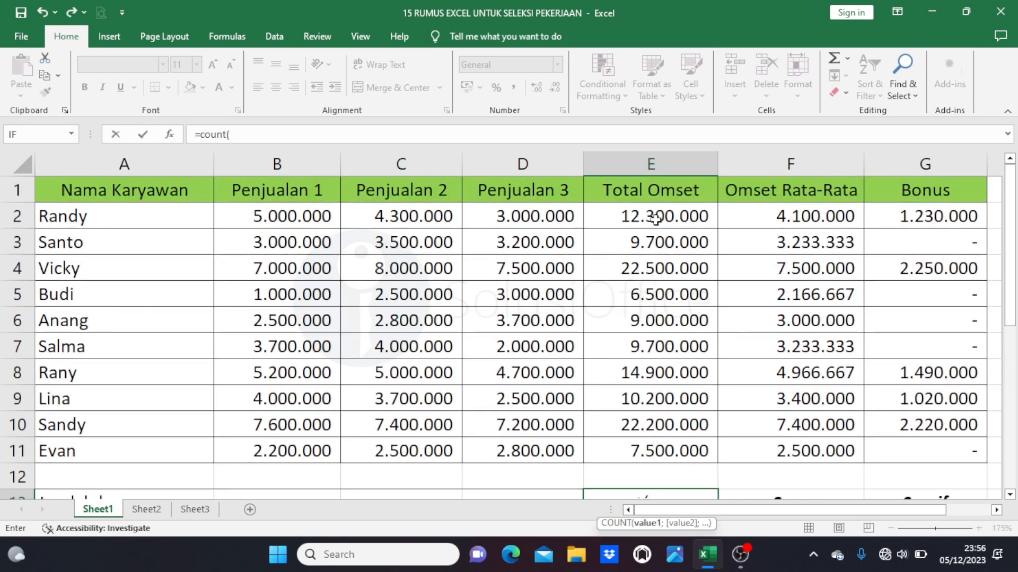
left_click_drag(656, 220, 667, 447)
scroll(667, 448, "down", 1)
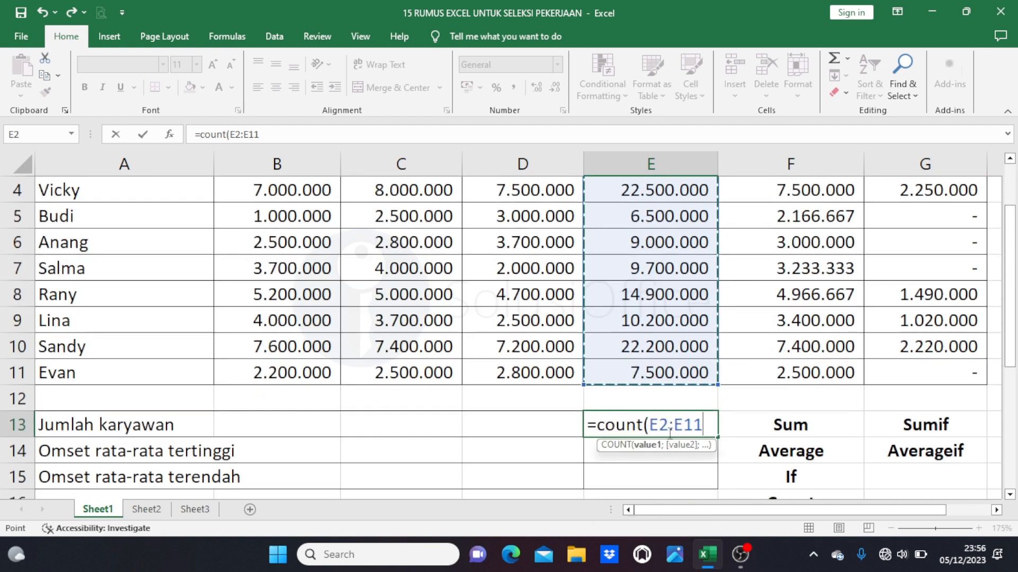
type(")")
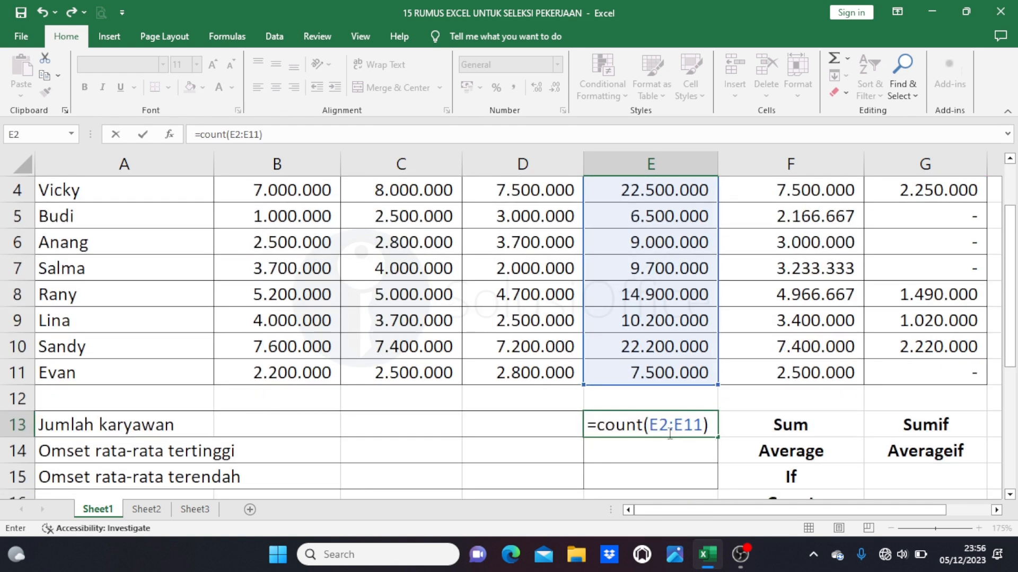
key("Return")
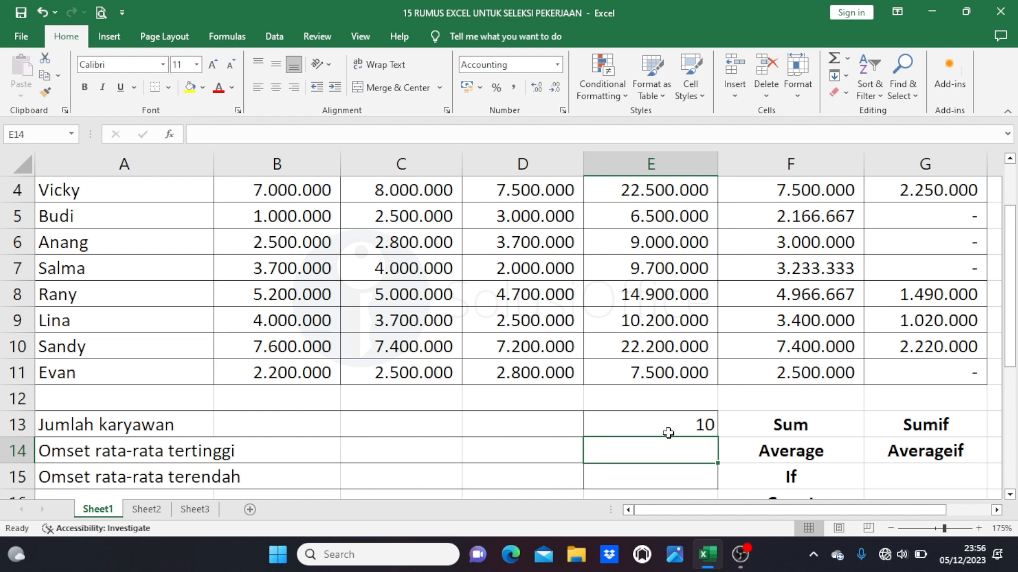
- Check the COUNT formula in E13 and examine the employee names in A2:A11 as an alternative counting range
left_click(647, 427)
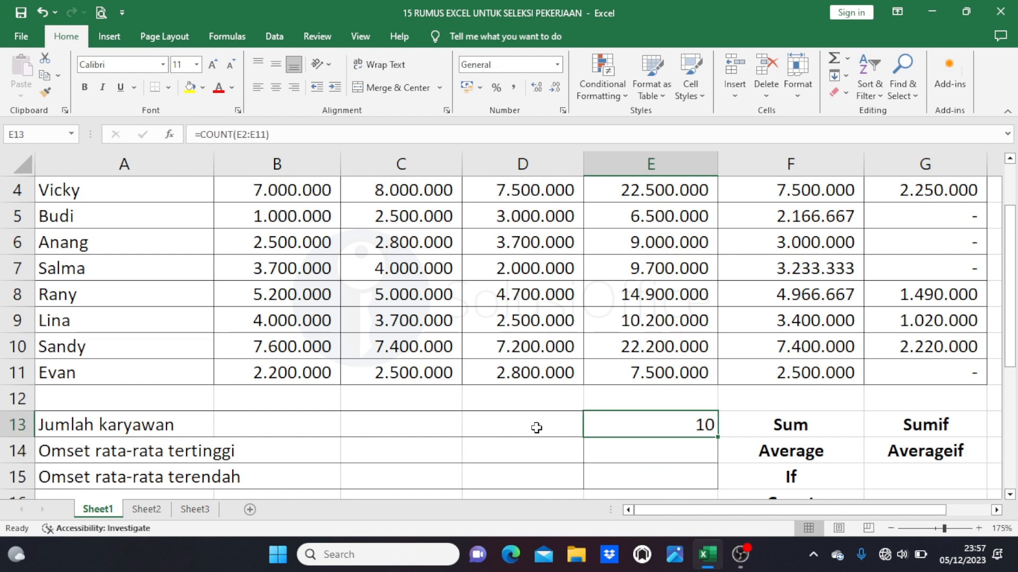
scroll(536, 427, "up", 1)
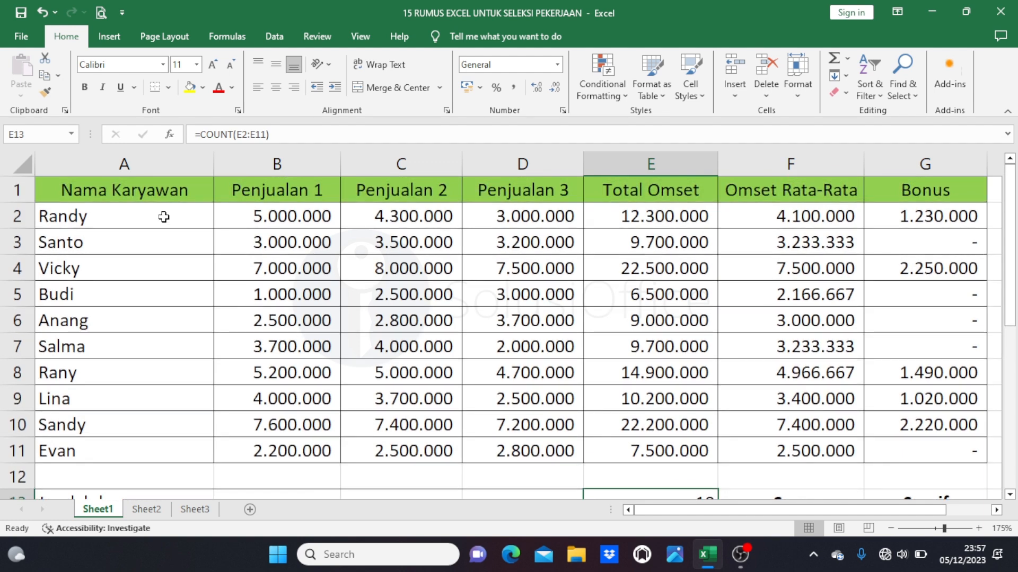
left_click_drag(164, 216, 160, 447)
scroll(527, 391, "down", 1)
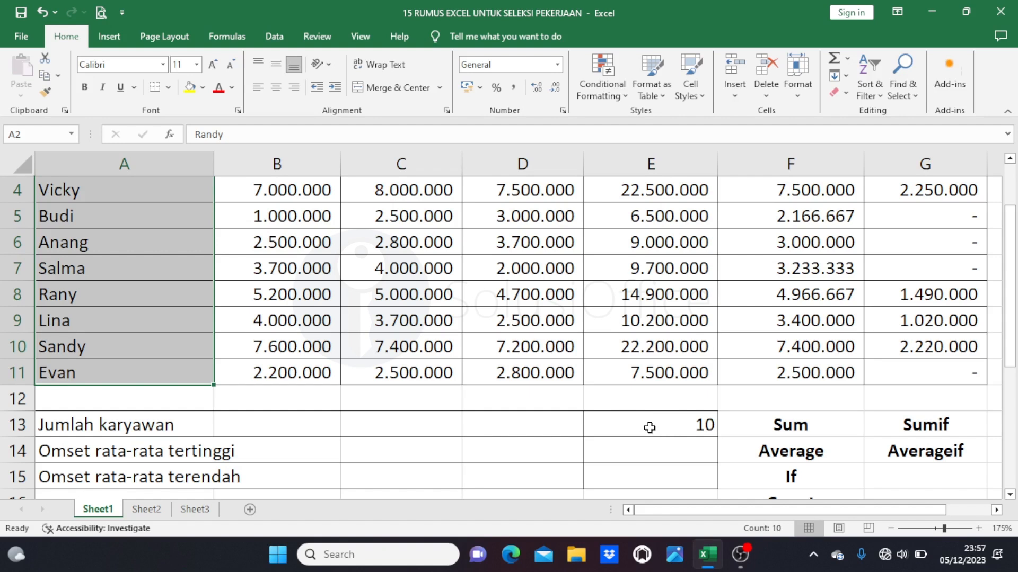
- Edit the formula in E13 to remove the E2:E11 argument and change the function to COUNTA
double_click(647, 427)
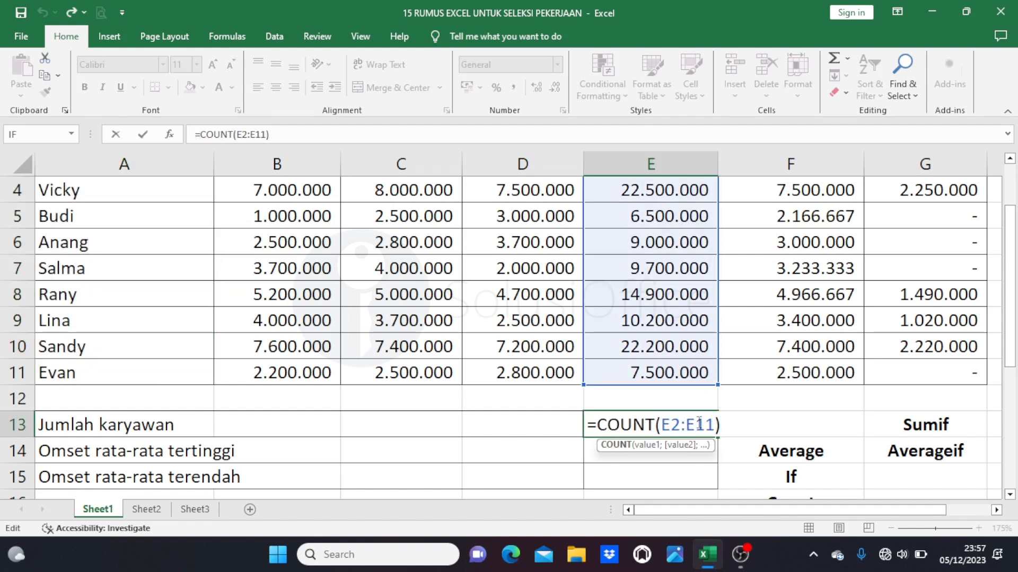
key("BackSpace")
key("BackSpace")
key("BackSpace")
key("BackSpace")
key("BackSpace")
key("BackSpace")
key("BackSpace")
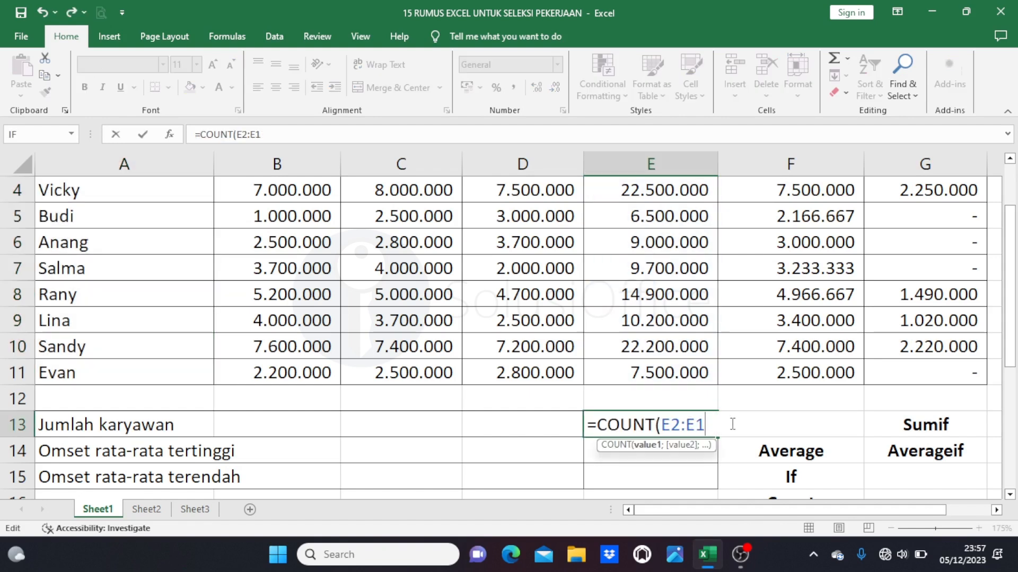
key("BackSpace")
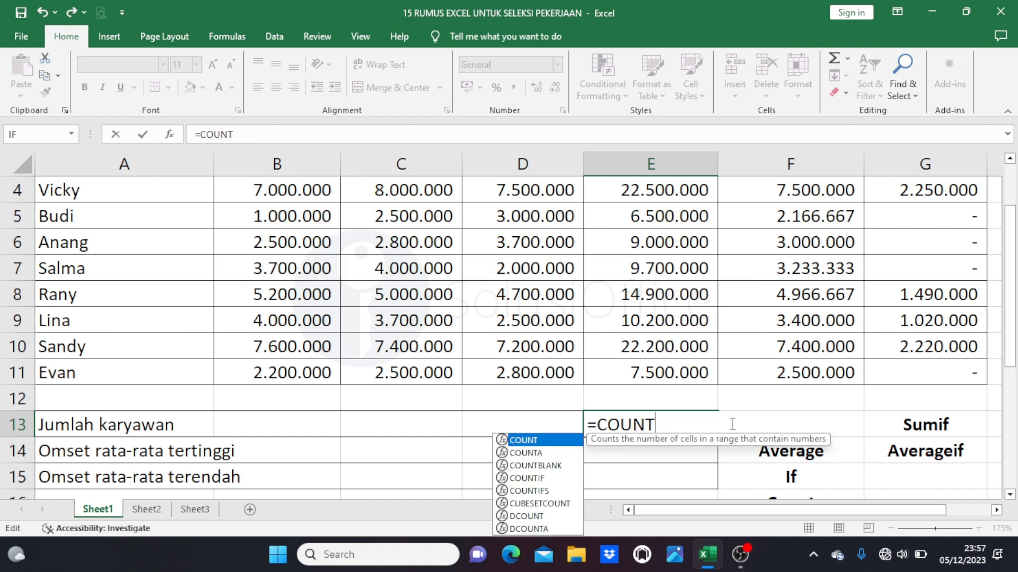
type("A")
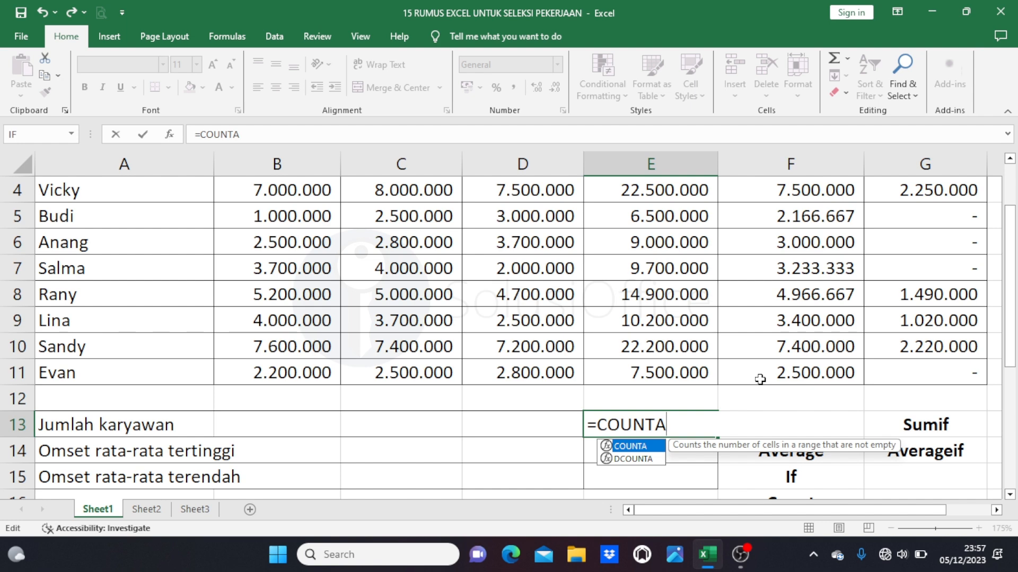
- Complete the COUNTA formula in E13 with the employee name range A2:A11 and check the entered formula
type("(")
scroll(760, 380, "up", 1)
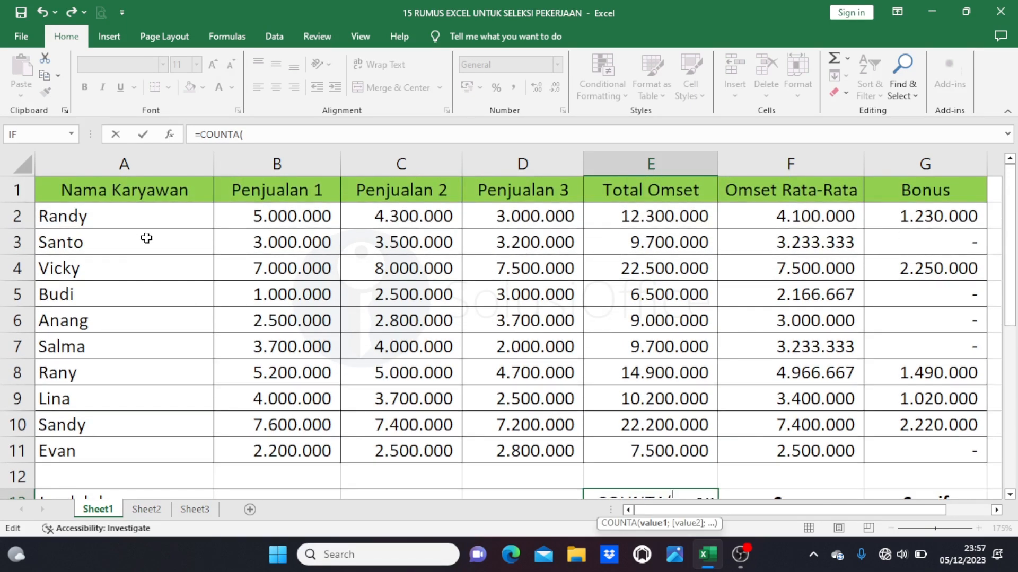
left_click_drag(159, 218, 152, 448)
scroll(427, 363, "down", 1)
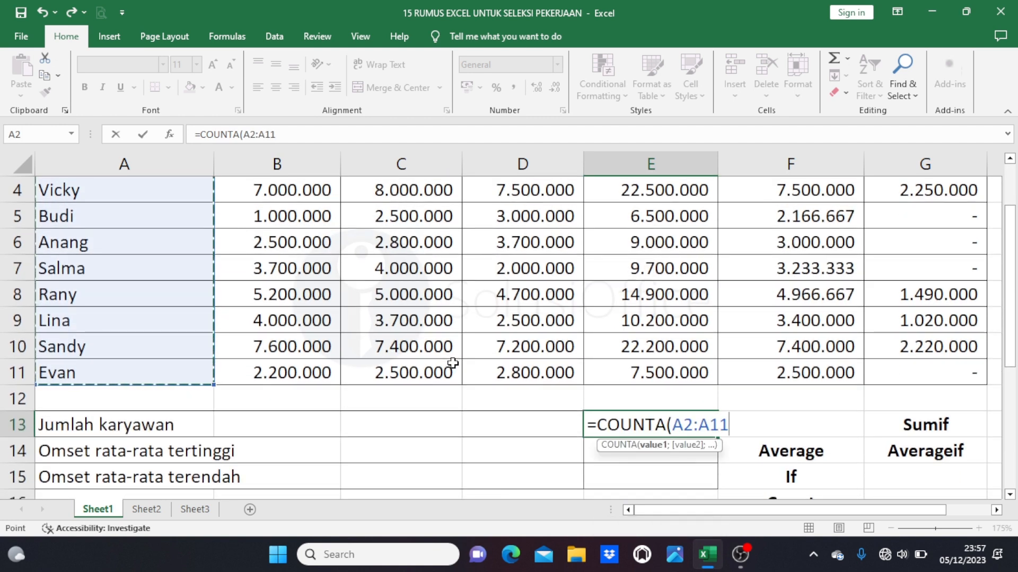
type(")")
key("Return")
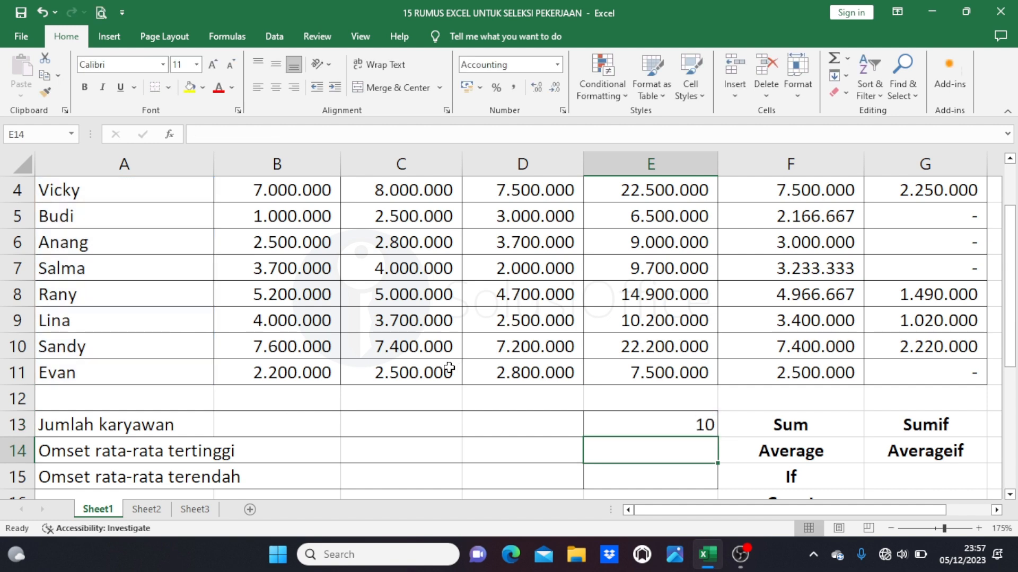
left_click(647, 425)
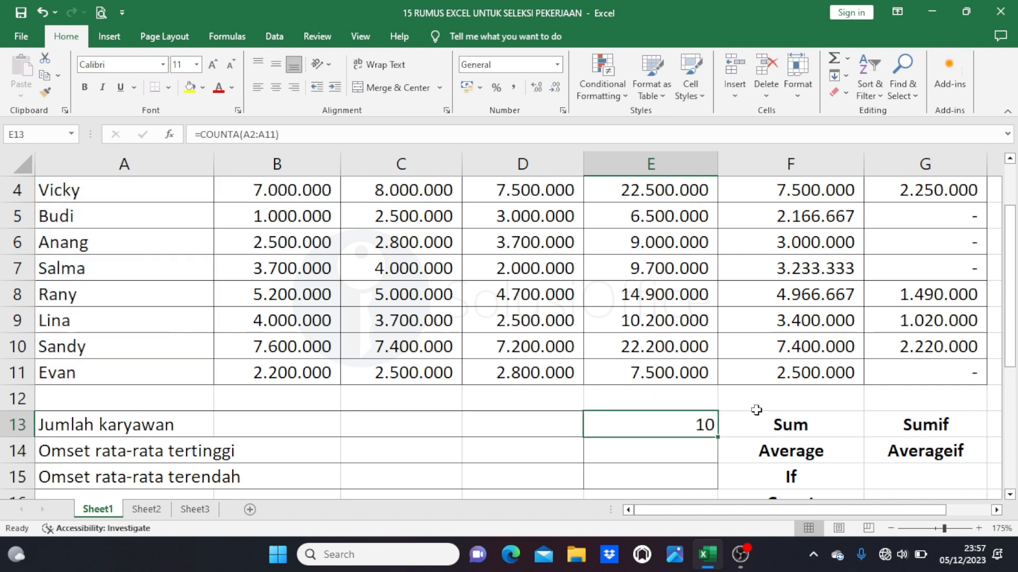
- Enter =MAX(F2:F11) in E14 beside Omset rata-rata tertinggi to get the highest average sales
scroll(762, 406, "down", 1)
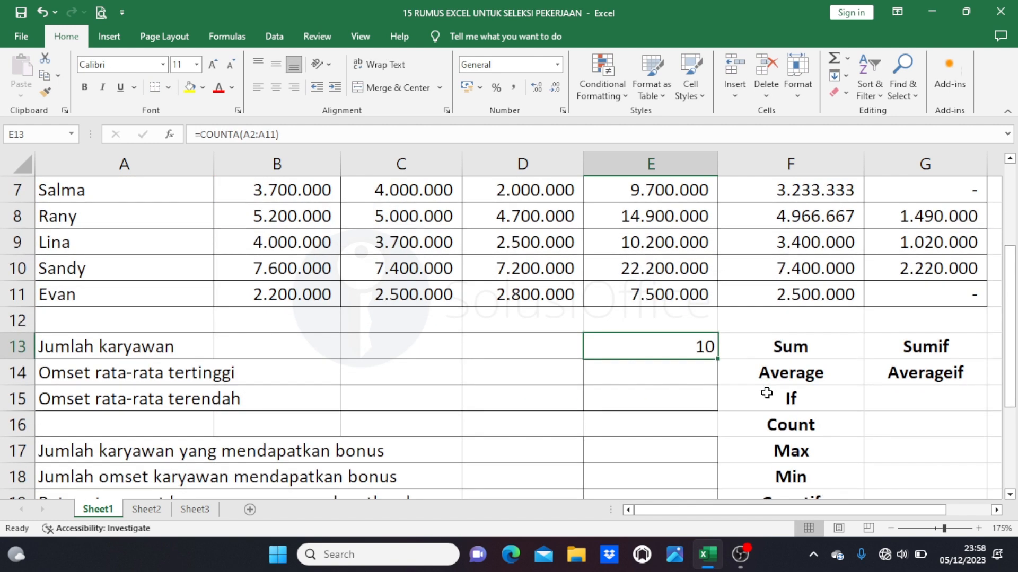
left_click(803, 452)
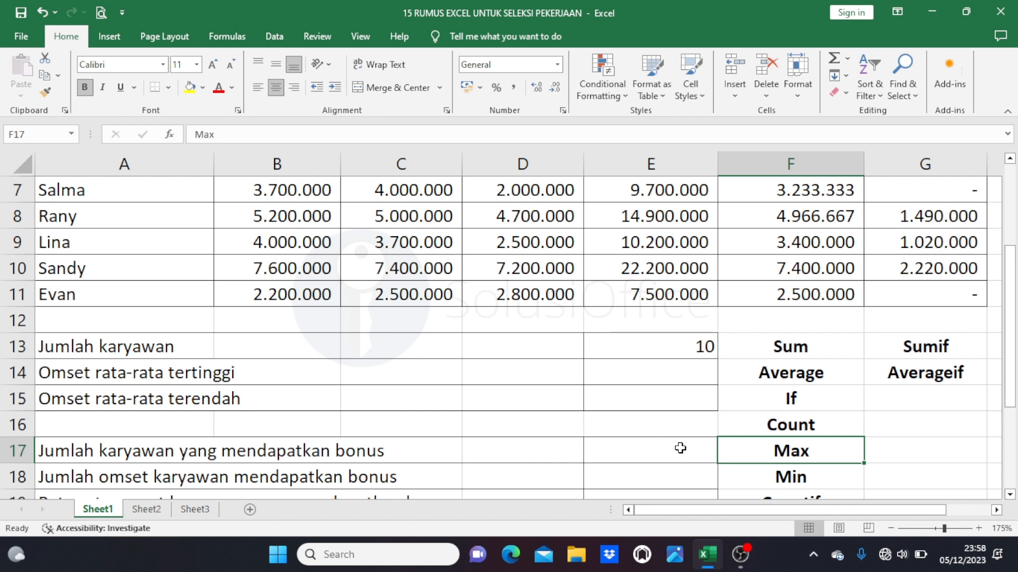
left_click(684, 374)
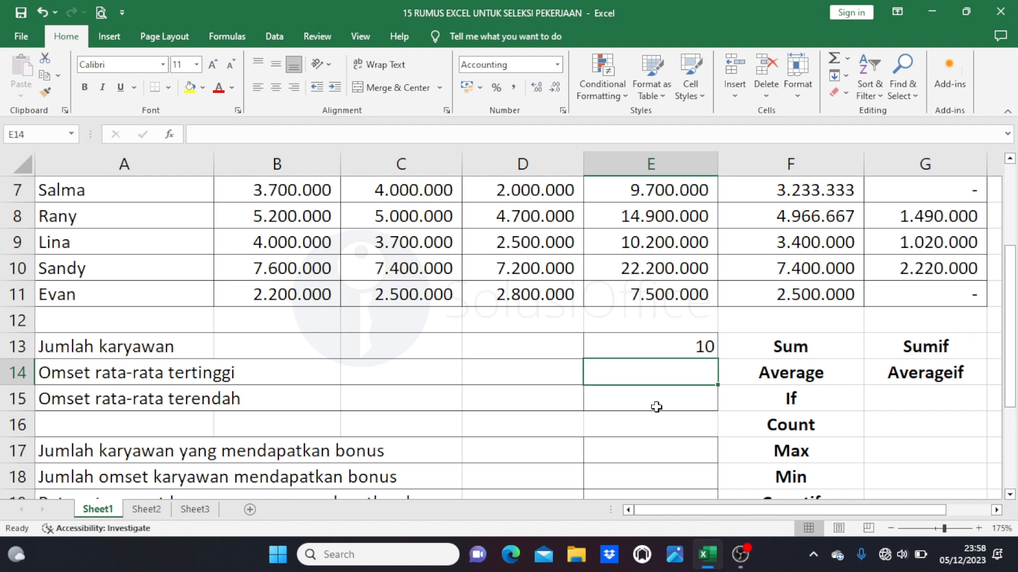
type("=max")
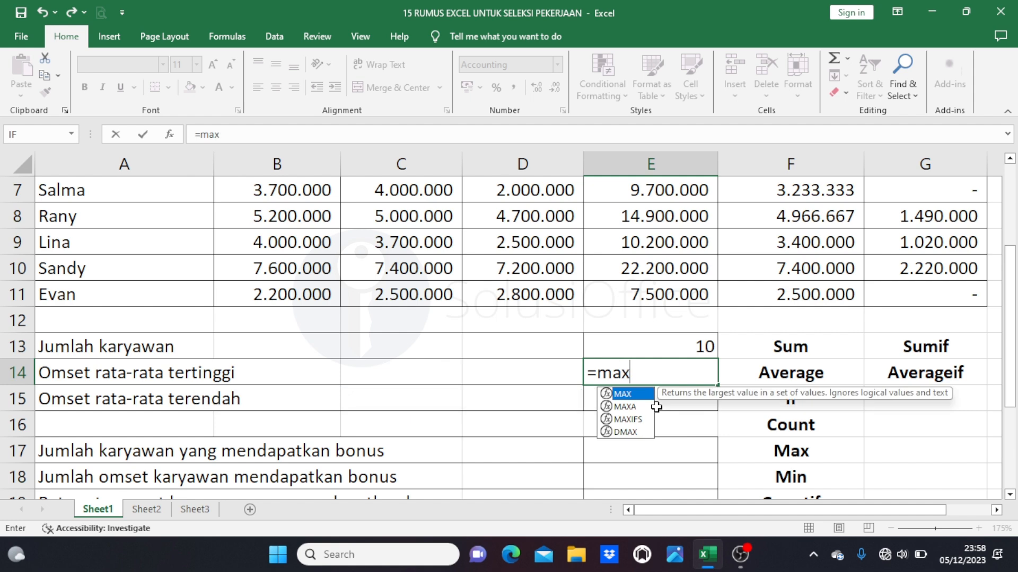
type("(")
scroll(656, 407, "up", 2)
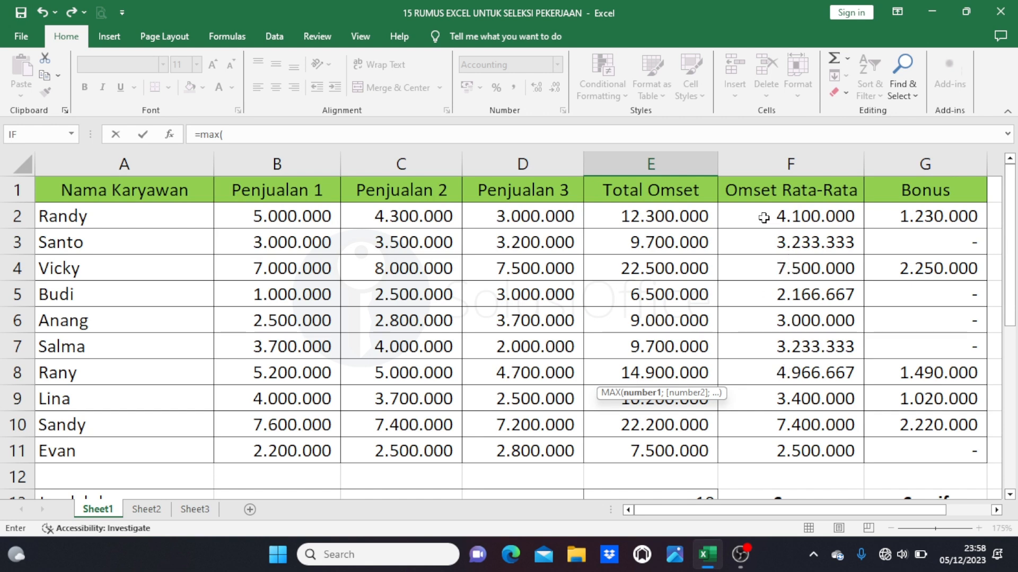
left_click_drag(767, 223, 770, 453)
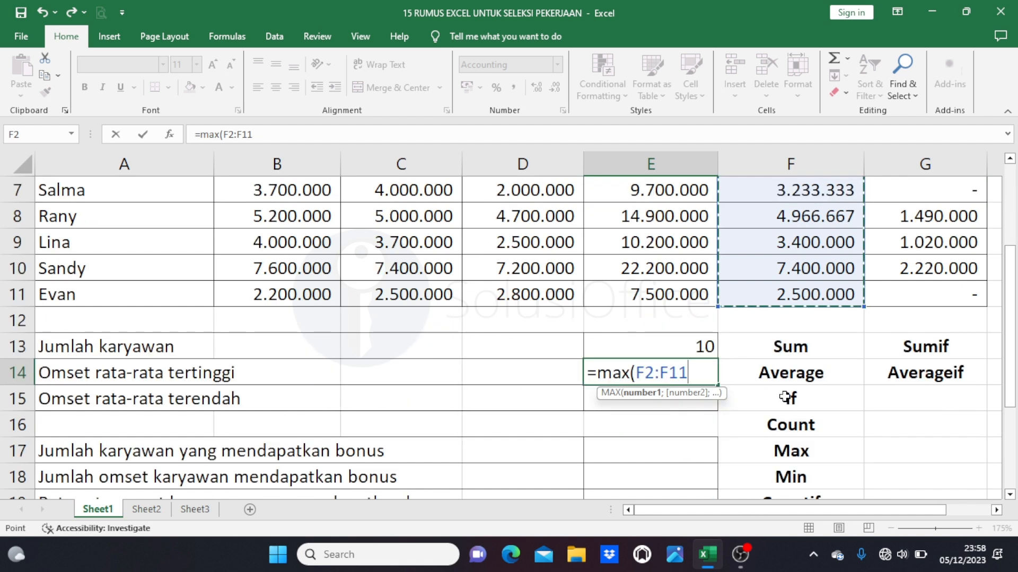
type(")")
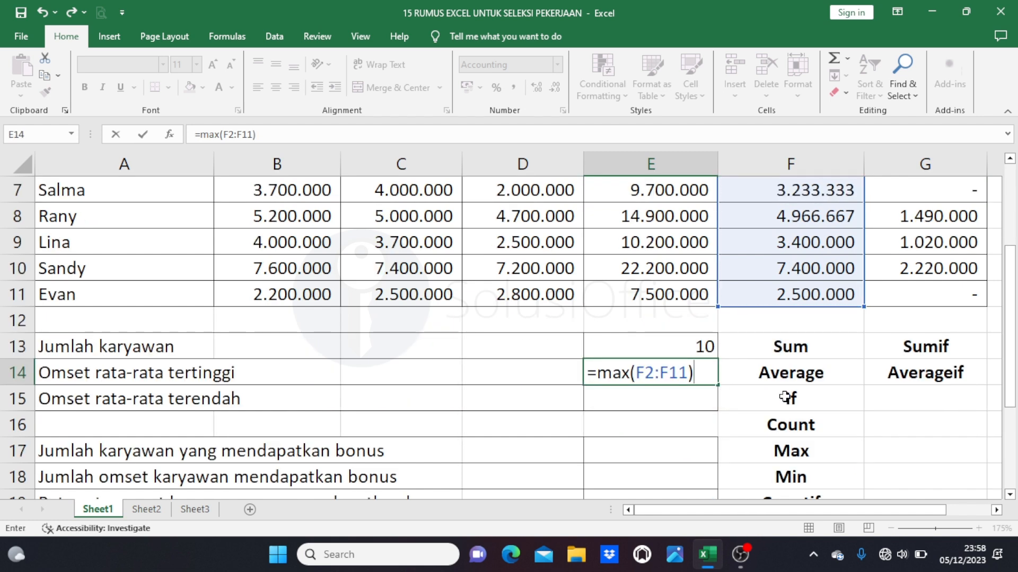
key("Return")
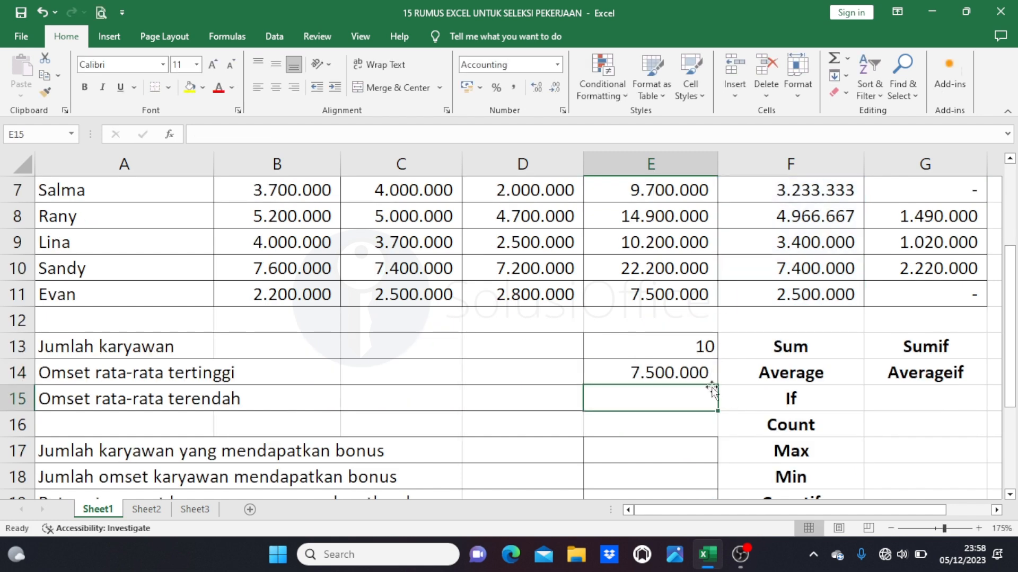
- Check the MAX result in E14 against the Omset Rata-Rata values in F2:F11
left_click(636, 376)
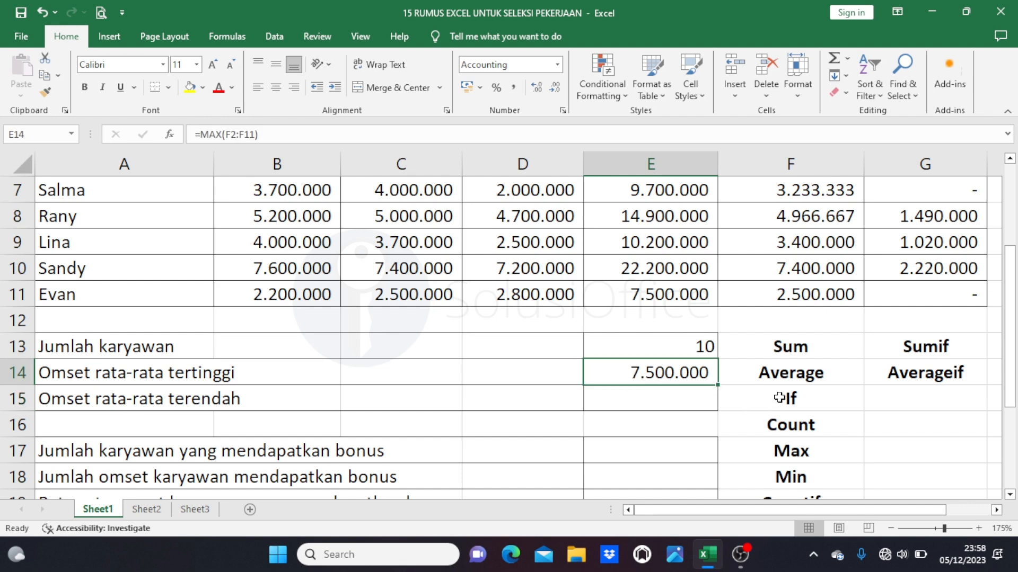
scroll(779, 397, "up", 2)
left_click(786, 222)
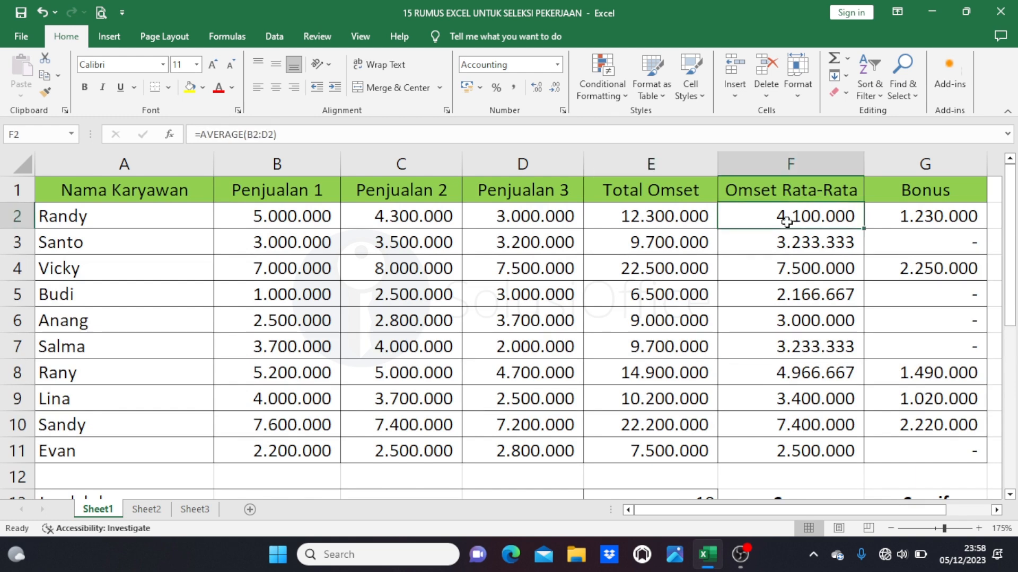
left_click_drag(786, 221, 792, 445)
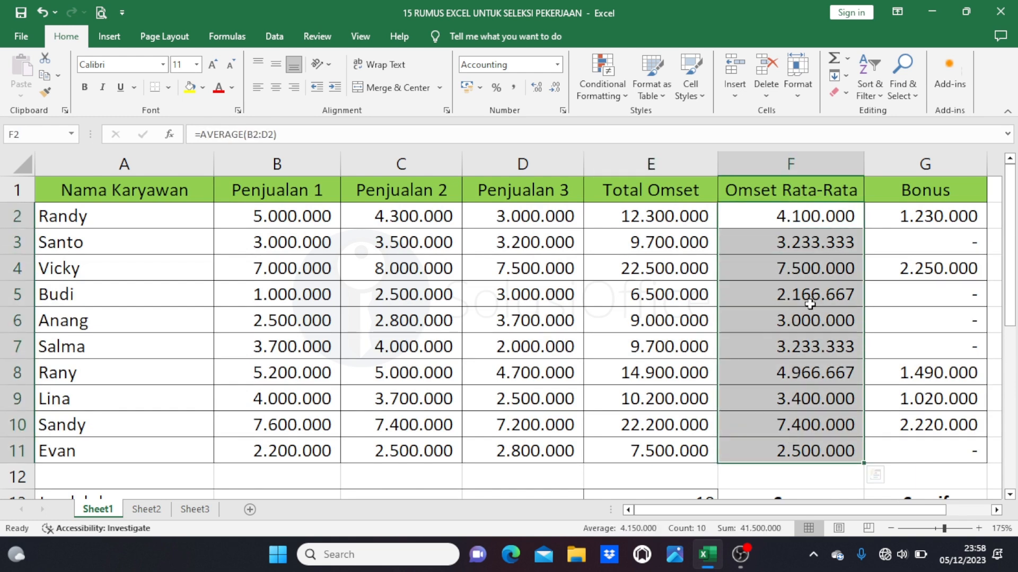
left_click(771, 267)
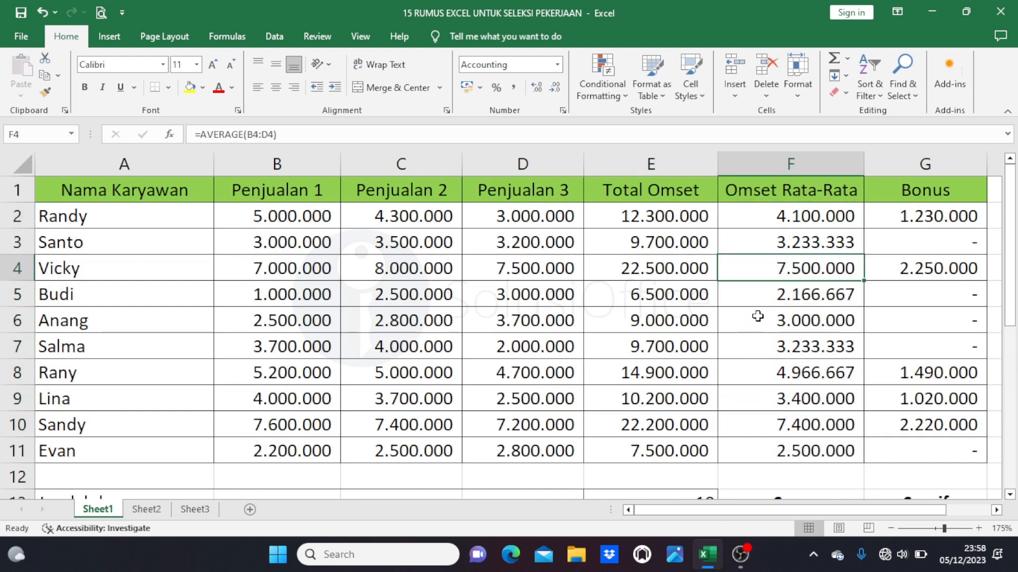
scroll(758, 316, "down", 3)
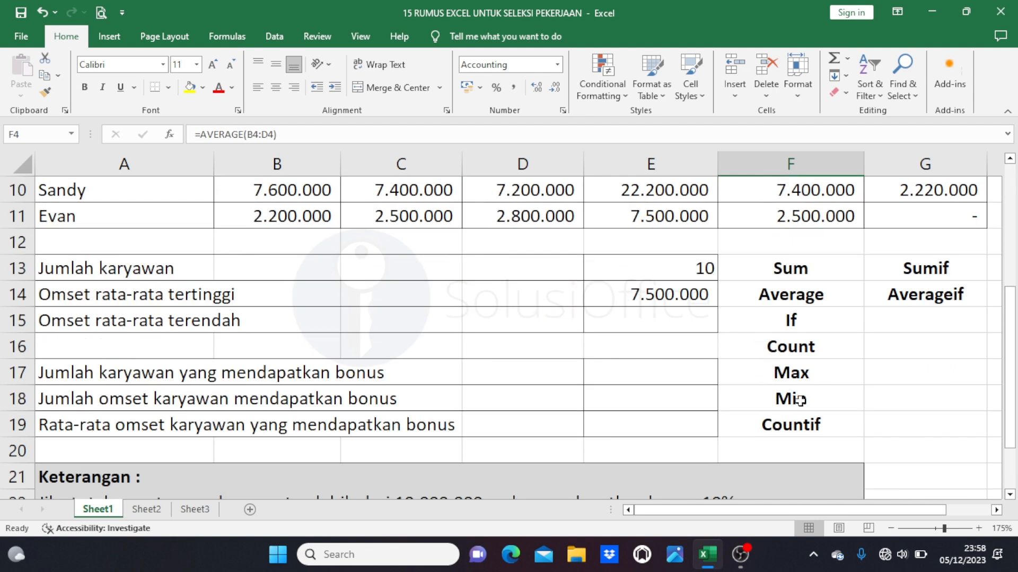
- Enter =MIN(F2:F11) in E15 beside Omset rata-rata terendah to get the lowest average sales
left_click(800, 401)
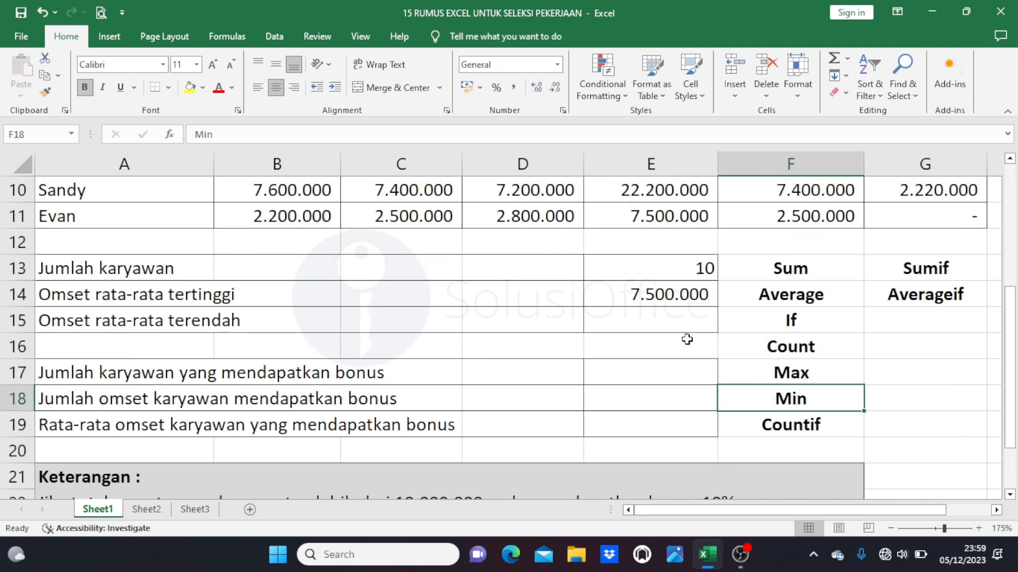
left_click(677, 321)
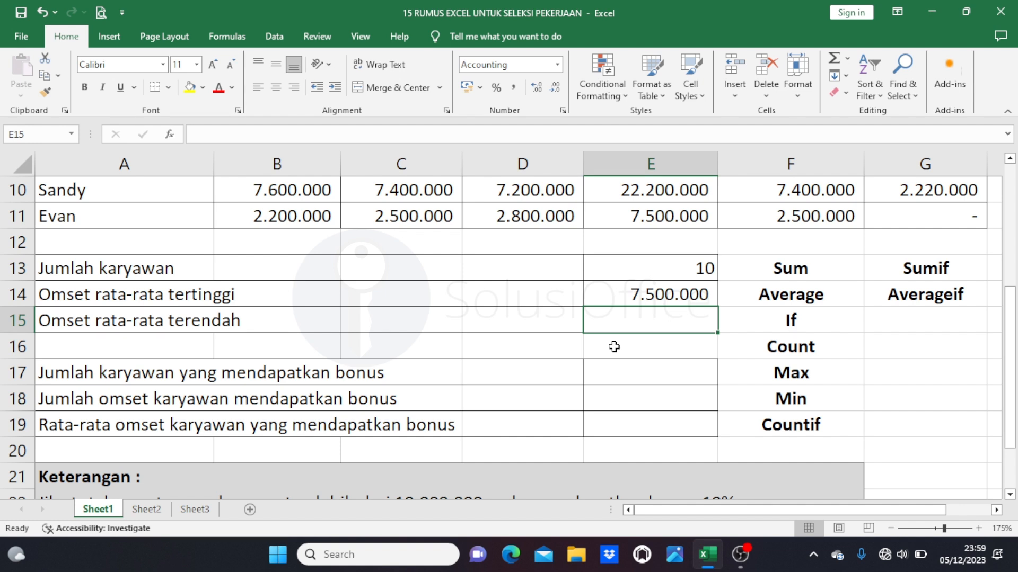
type("=")
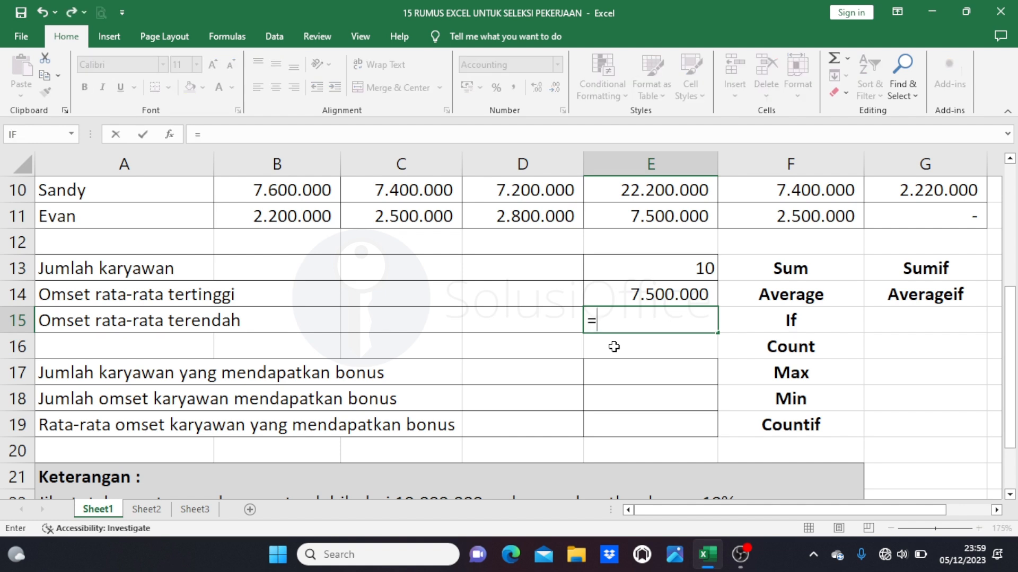
type("min")
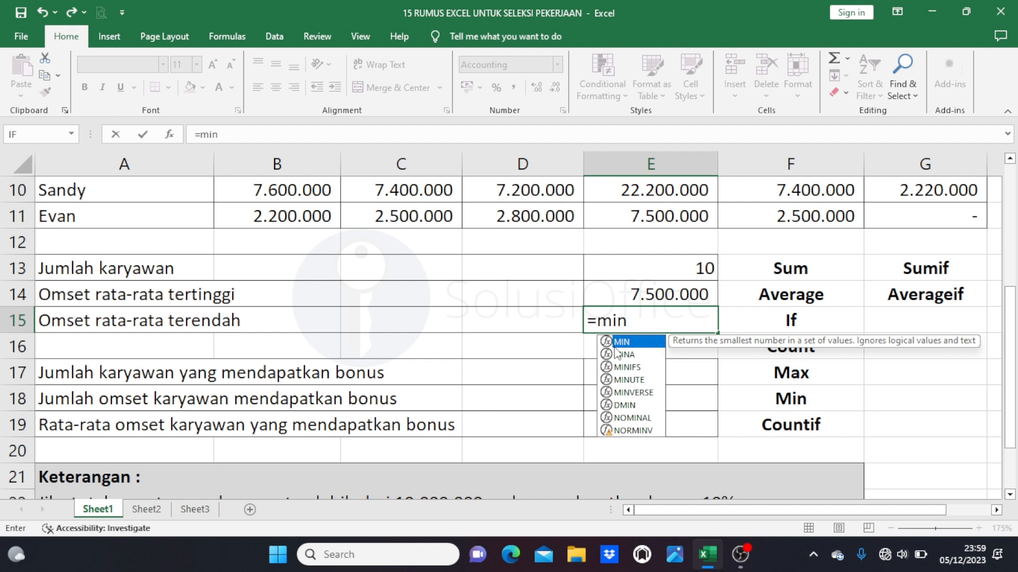
type("(")
scroll(636, 334, "up", 3)
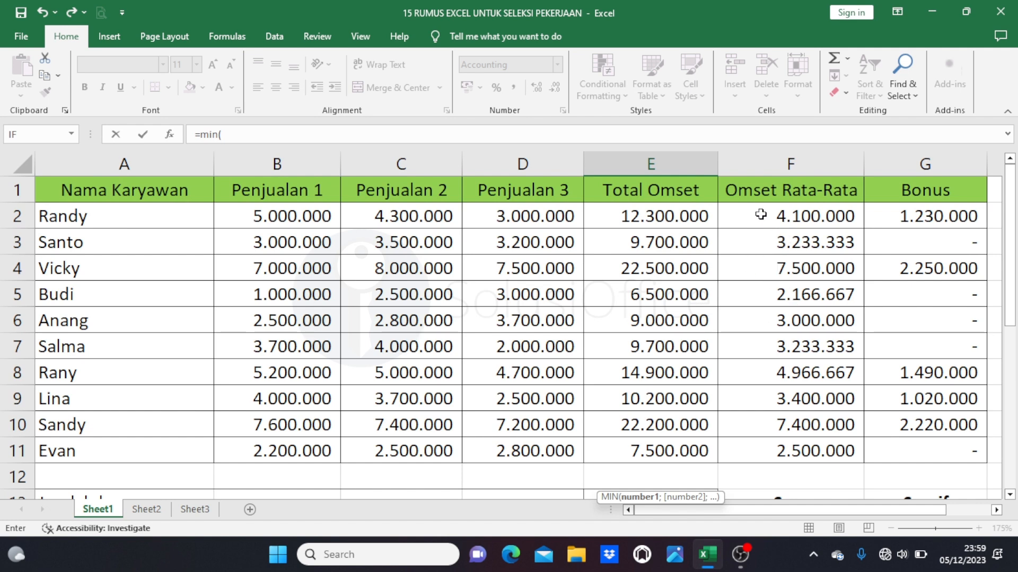
left_click_drag(760, 214, 797, 453)
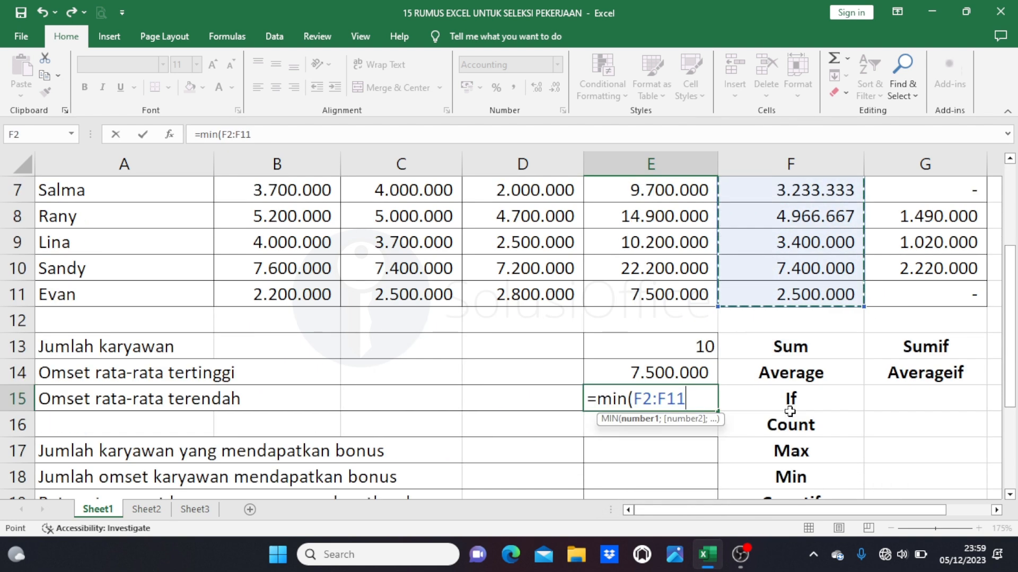
type(")")
key("Return")
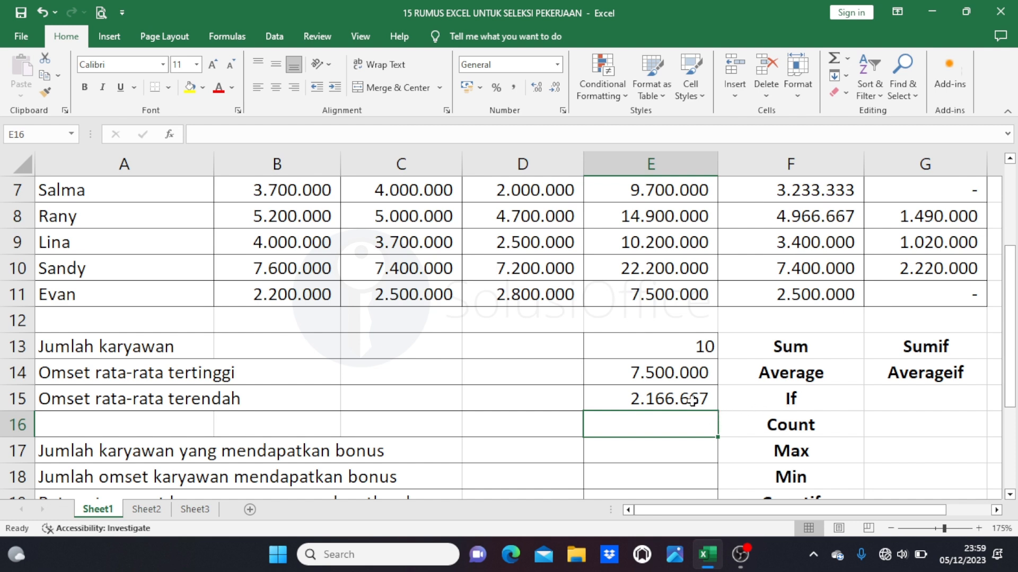
- Check the MIN result in E15 against the Omset Rata-Rata values in F2:F11
key("Up")
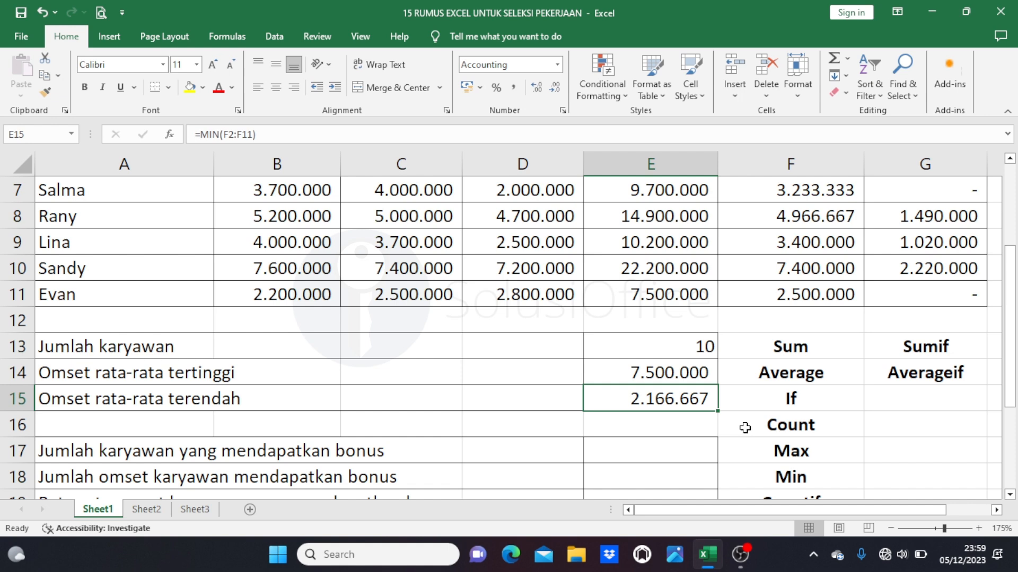
scroll(744, 426, "up", 2)
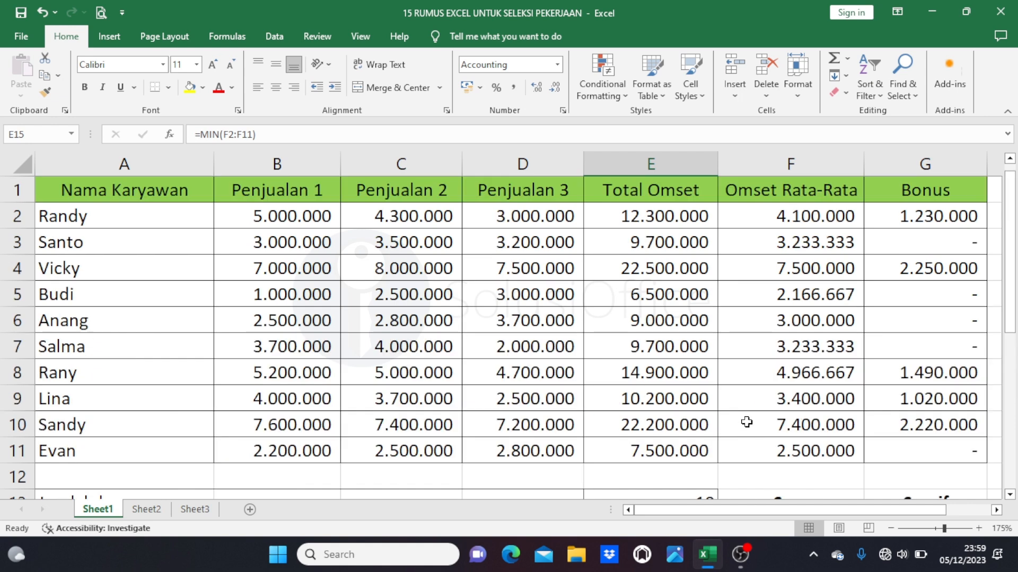
left_click_drag(795, 212, 801, 450)
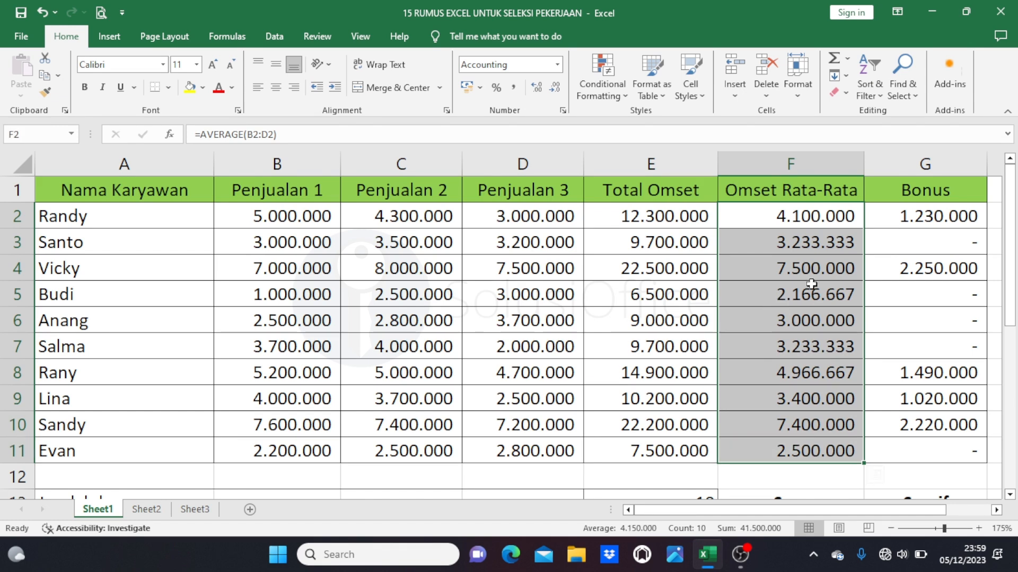
left_click(743, 295)
scroll(744, 296, "down", 3)
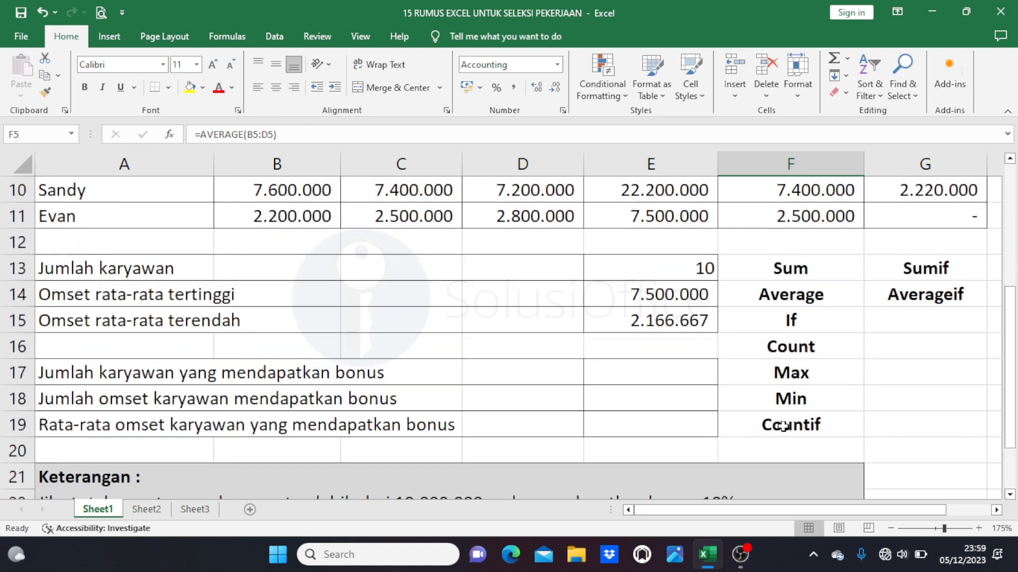
- Begin a COUNTIF formula in E17 beside Jumlah karyawan yang mendapatkan bonus, using the Total Omset range E2:E11
left_click(762, 423)
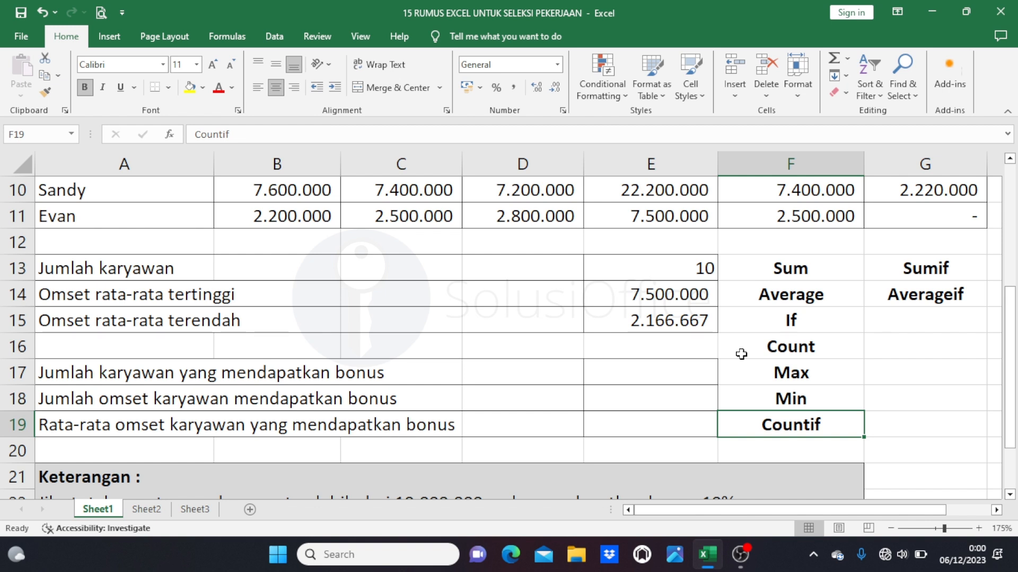
left_click(679, 375)
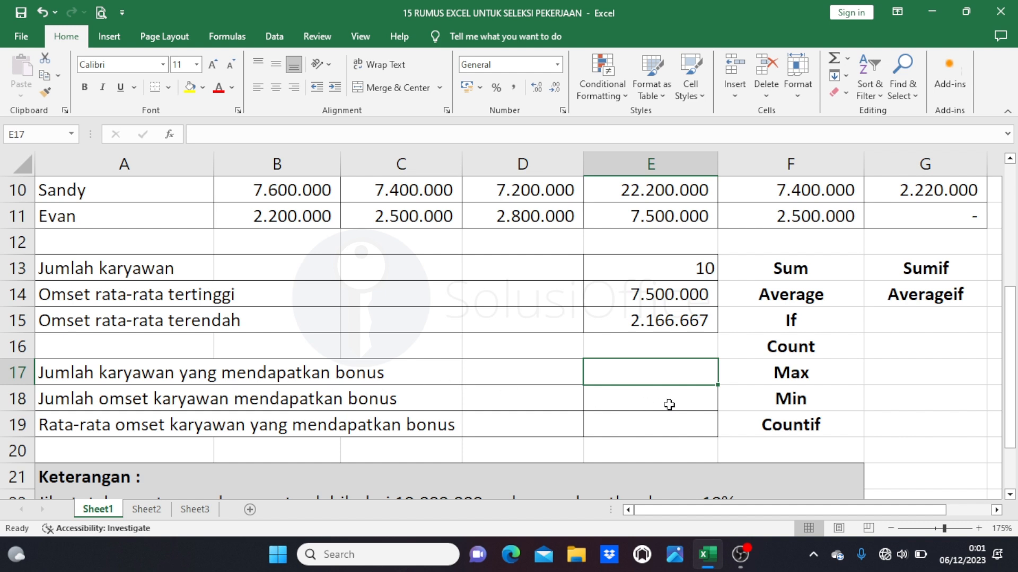
type("=c")
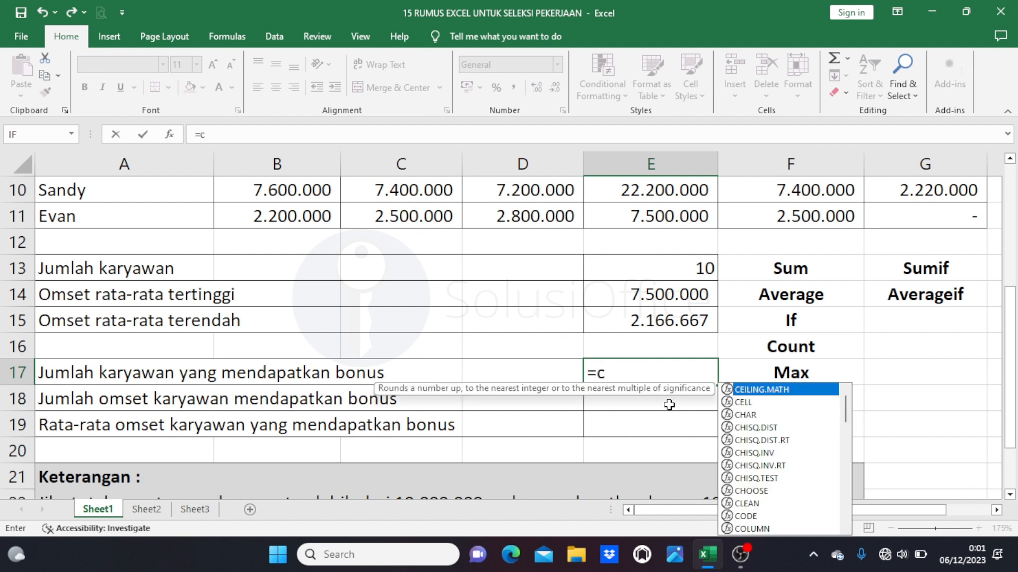
type("ountif")
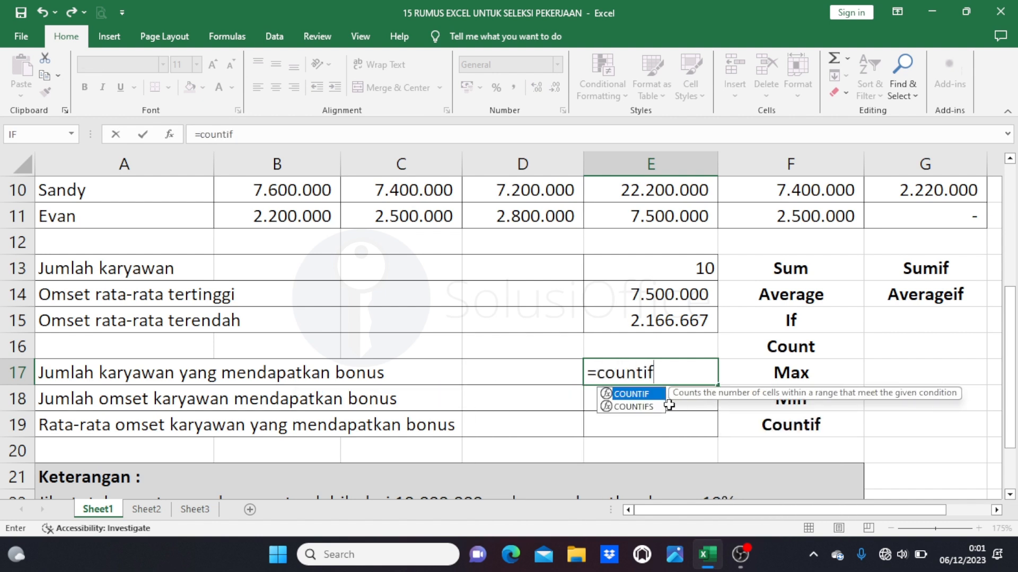
type("(")
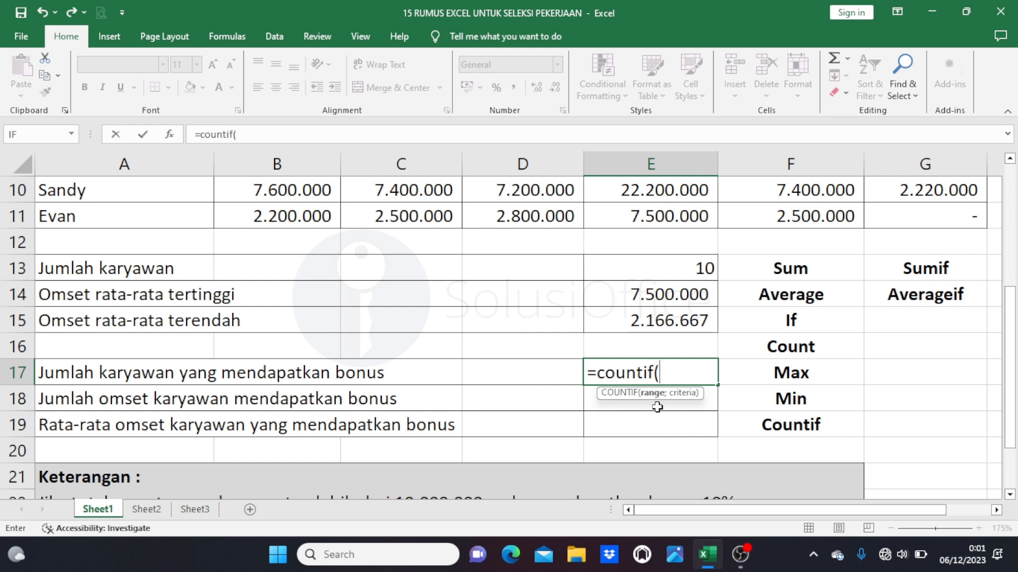
scroll(804, 342, "up", 3)
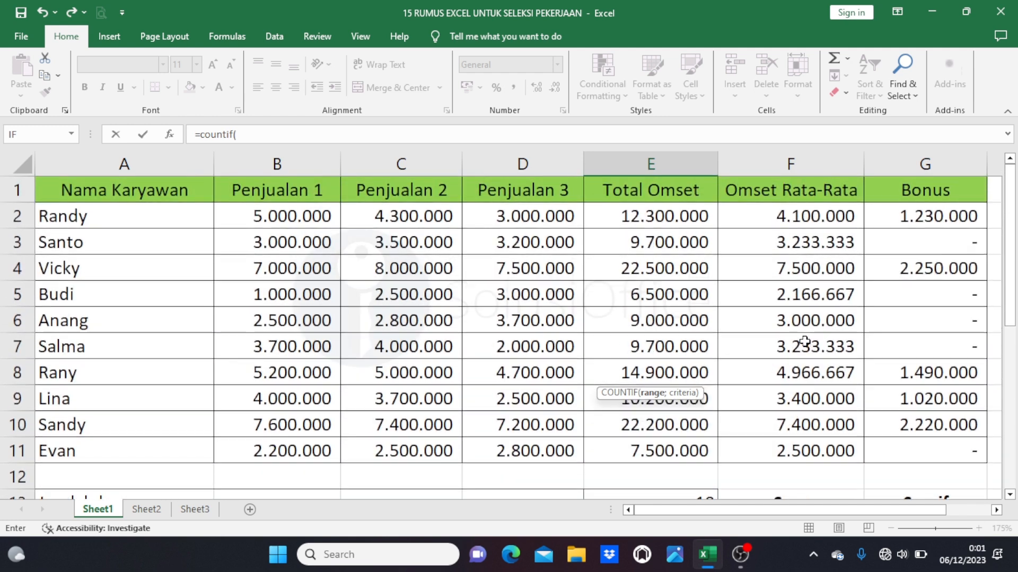
left_click_drag(647, 217, 641, 450)
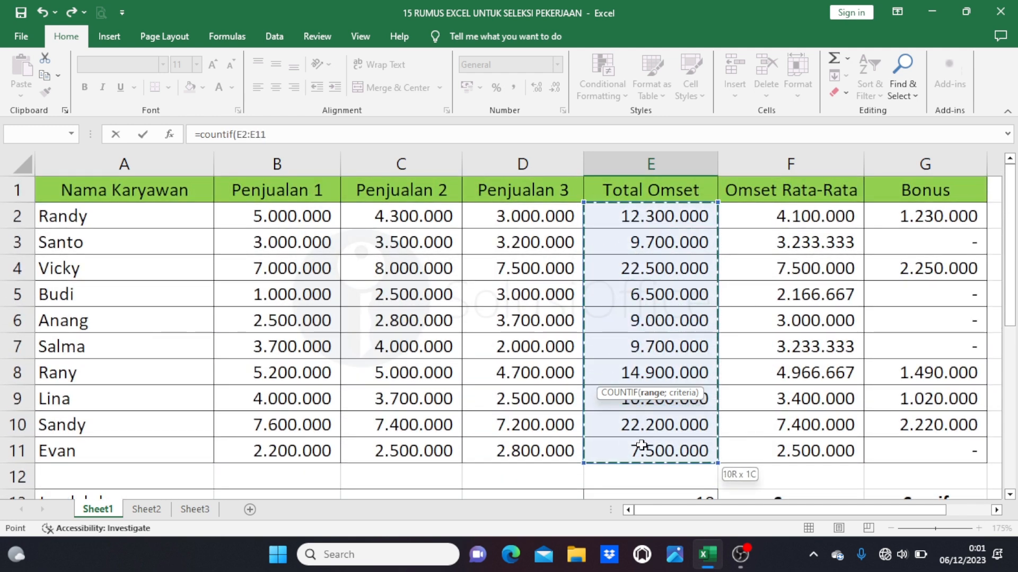
- Complete the COUNTIF formula in E17 with the criterion ">=10000000", following the bonus condition in the Keterangan note
scroll(585, 350, "down", 3)
scroll(584, 350, "down", 1)
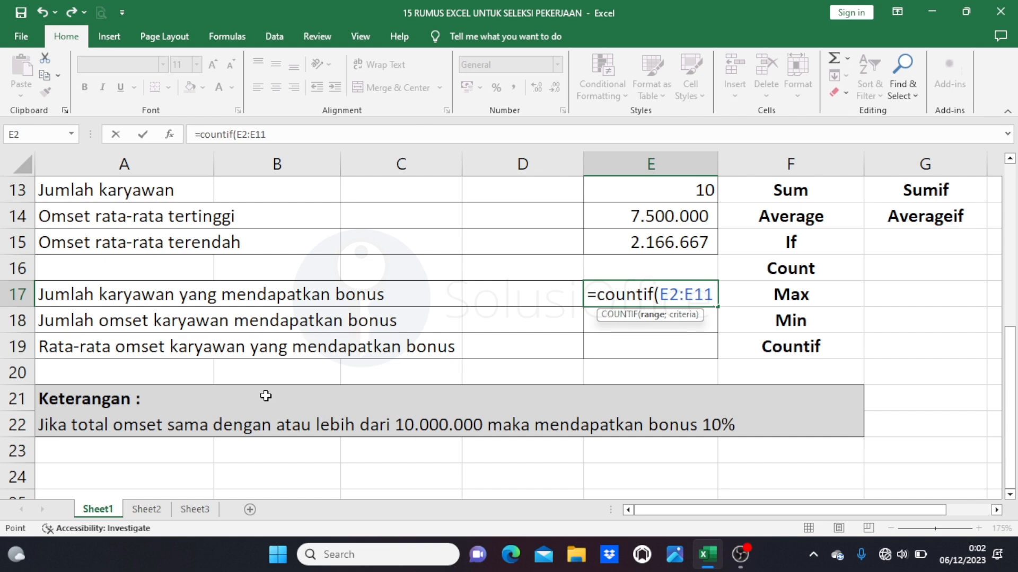
scroll(511, 380, "up", 1)
scroll(511, 380, "up", 4)
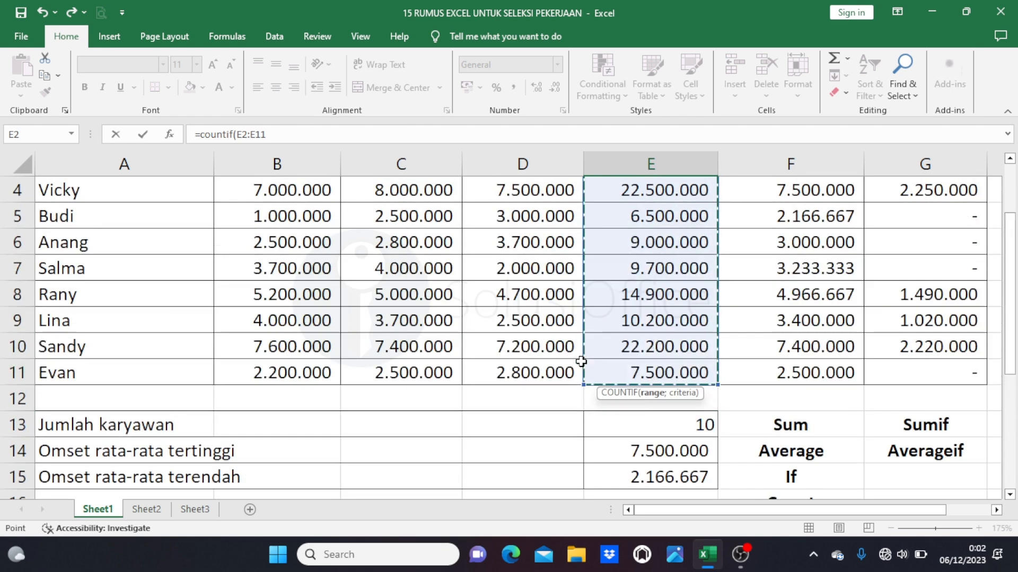
scroll(642, 351, "down", 3)
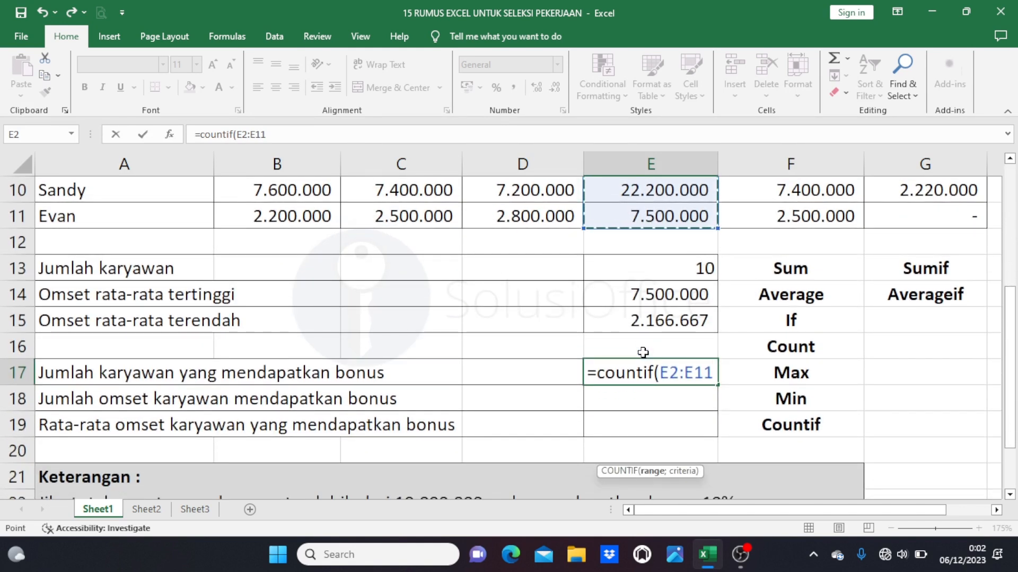
type(";")
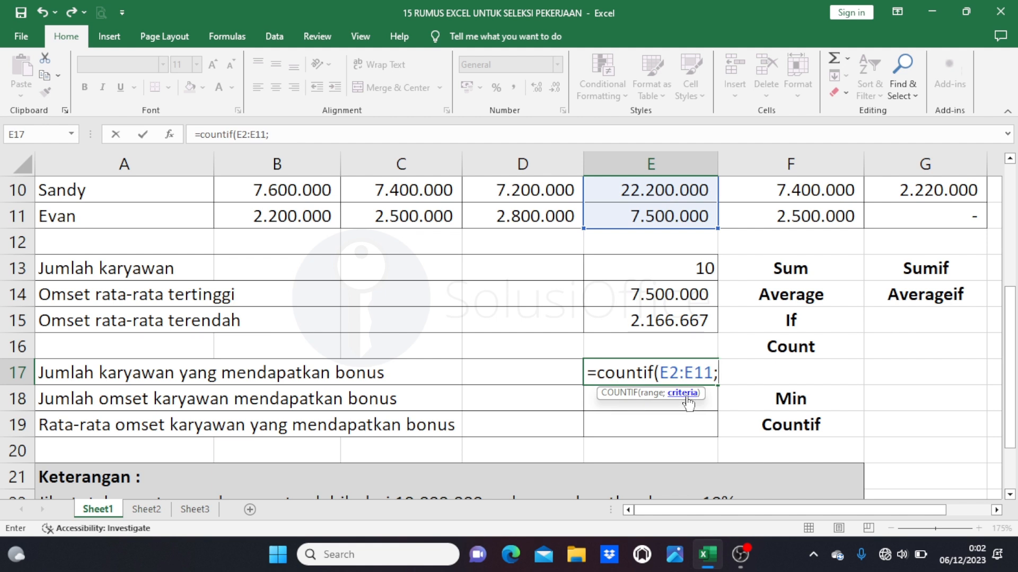
scroll(722, 382, "down", 1)
scroll(723, 382, "up", 1)
type("\">")
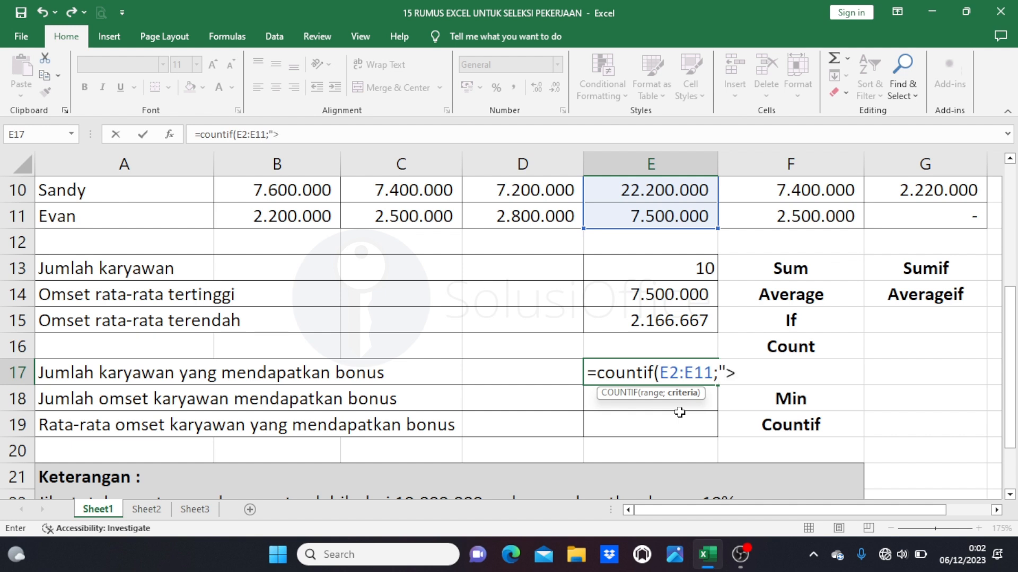
type("=10000000")
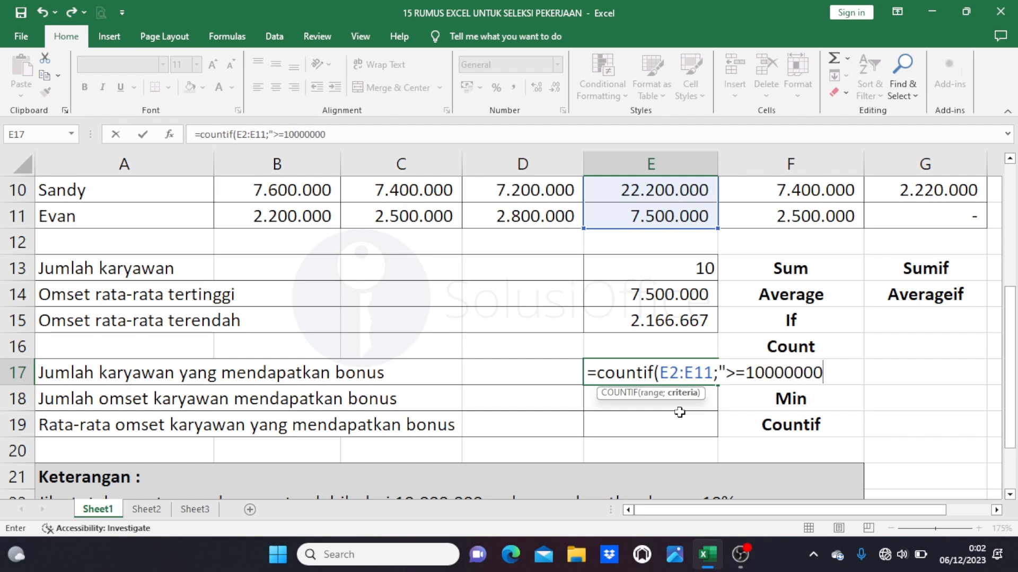
type("\")")
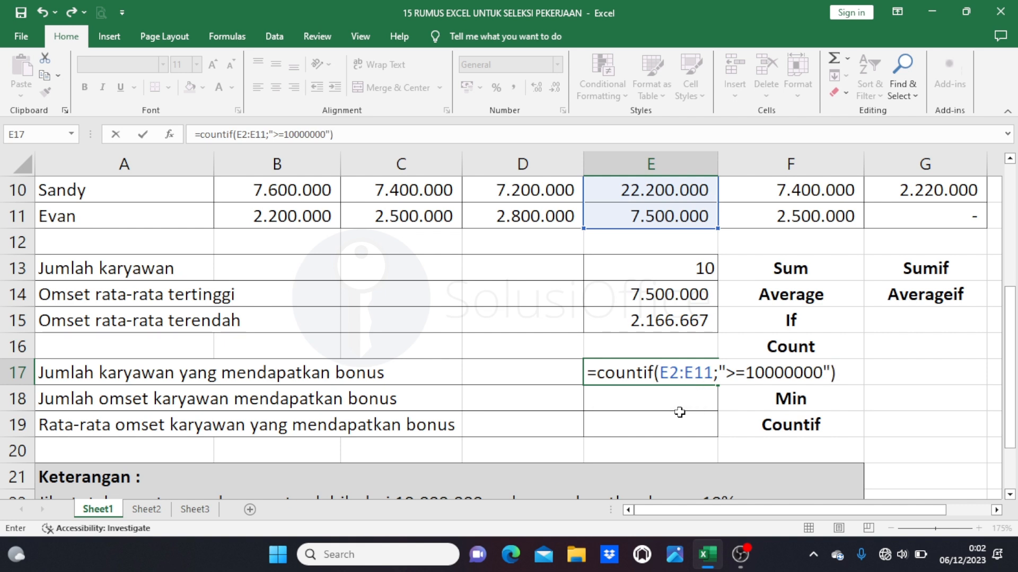
key("Return")
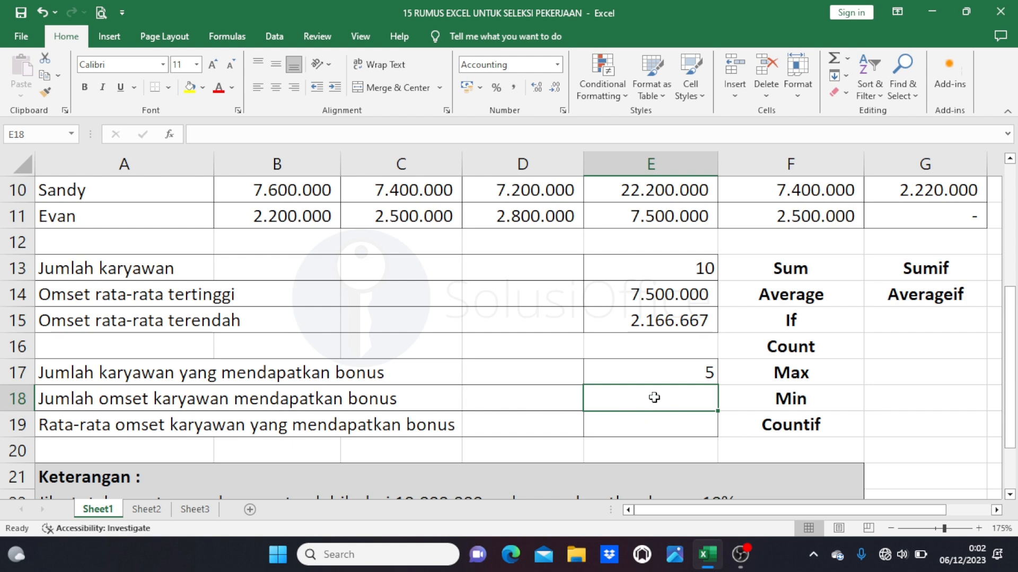
- Check the COUNTIF result in E17 against the Total Omset values of at least 10.000.000 in column E
left_click(652, 372)
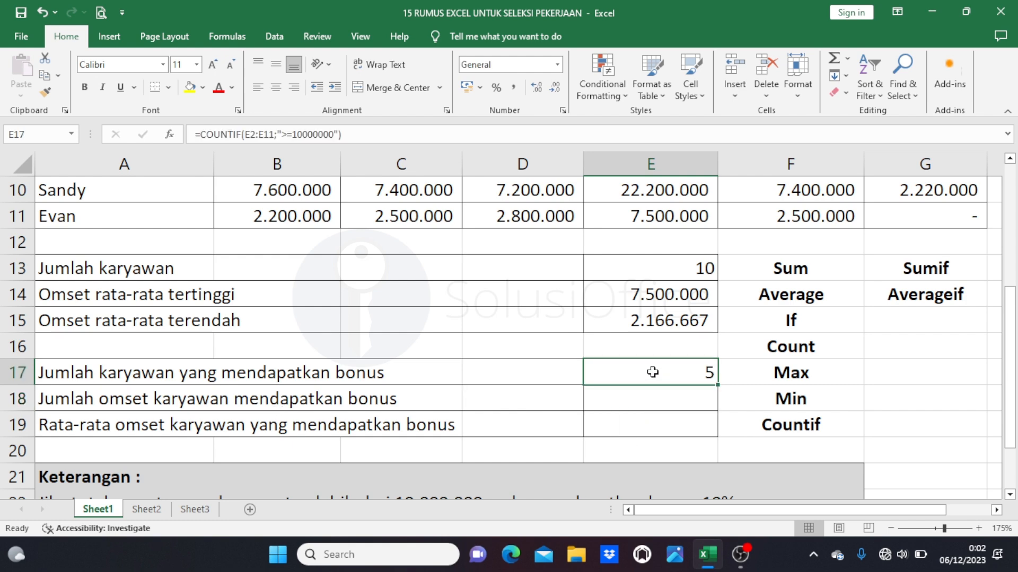
scroll(652, 372, "up", 3)
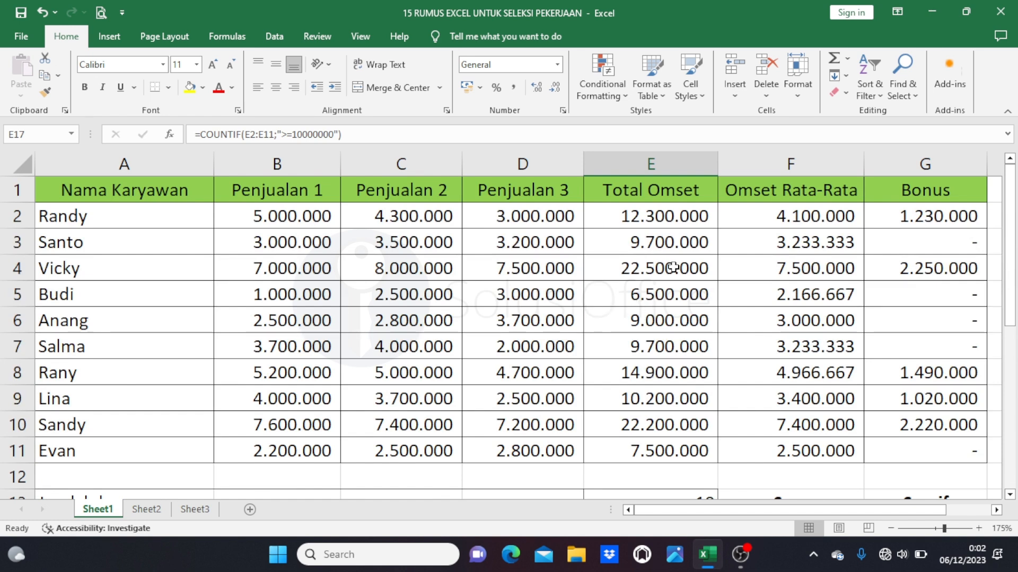
left_click(627, 222)
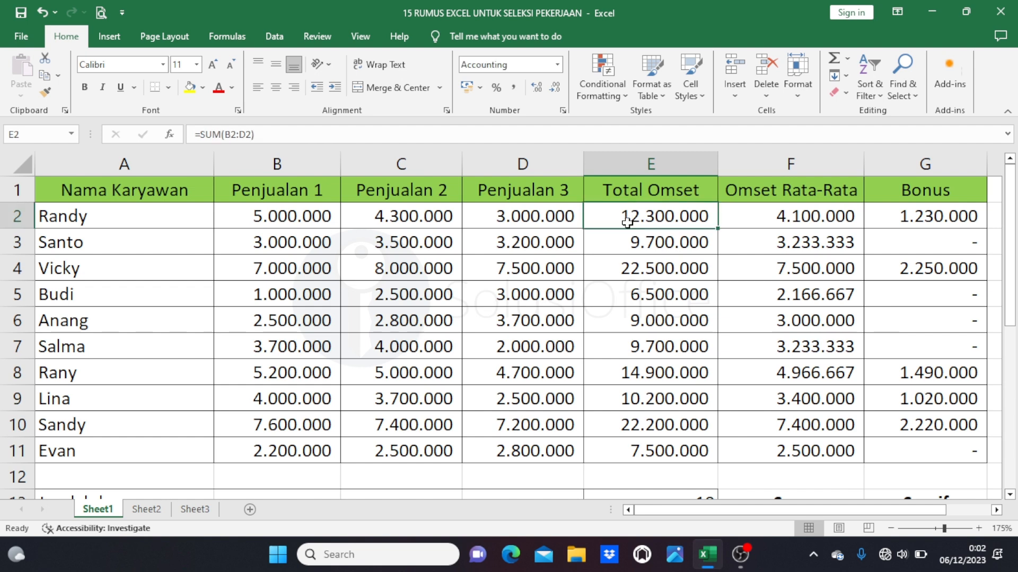
left_click(639, 272)
left_click(651, 377)
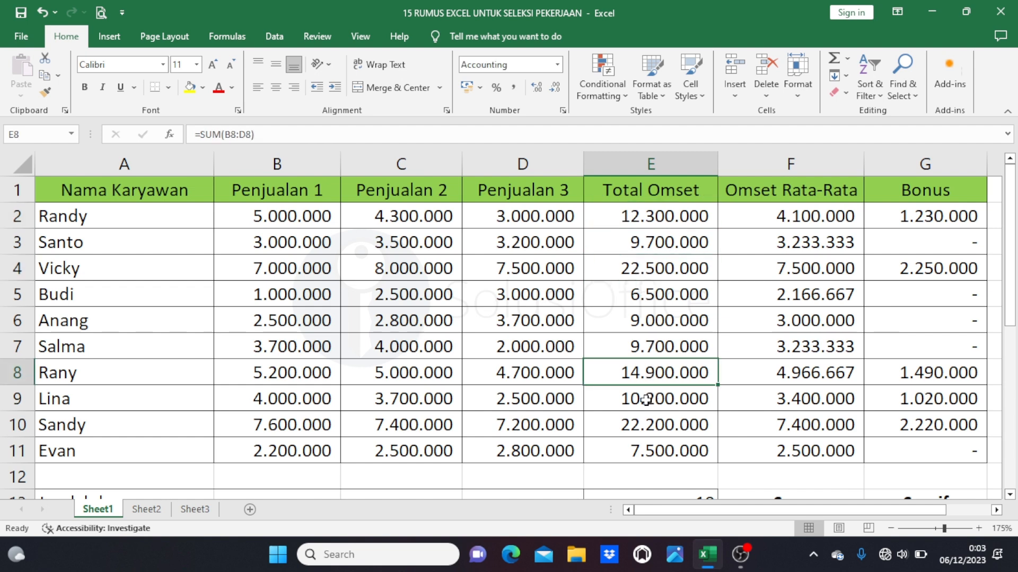
left_click(647, 400)
left_click(640, 427)
scroll(673, 347, "down", 2)
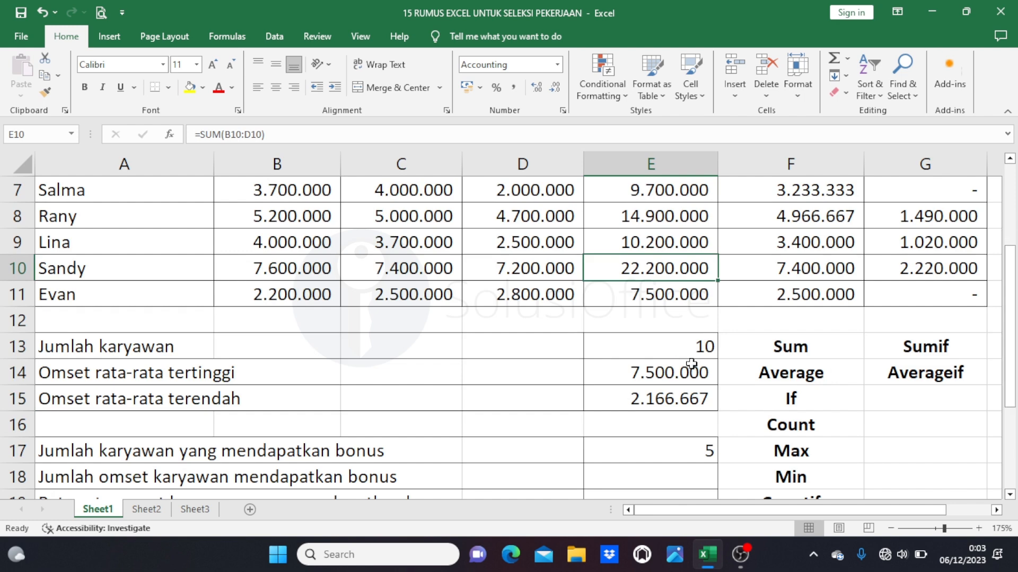
scroll(689, 371, "down", 1)
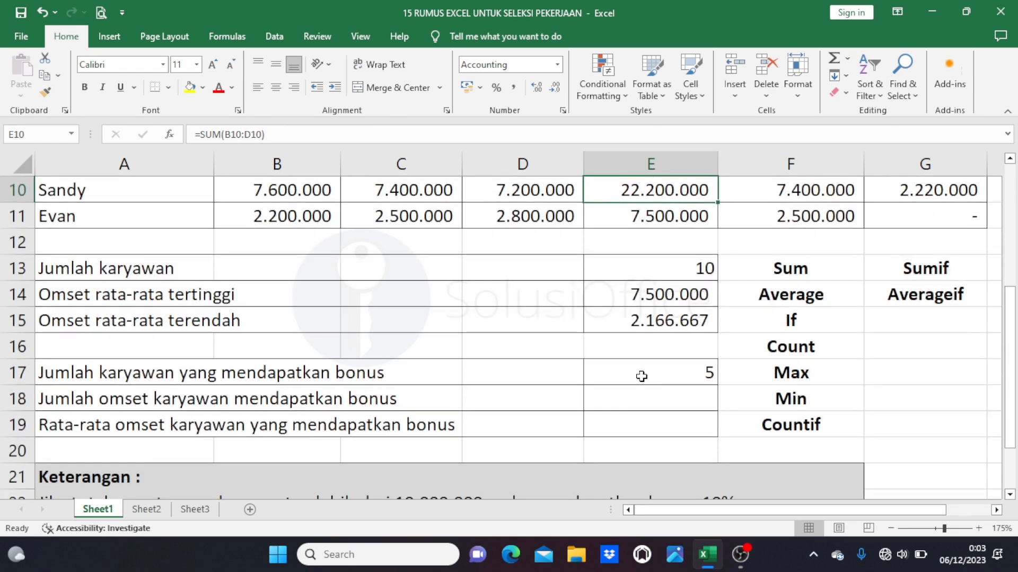
left_click(641, 376)
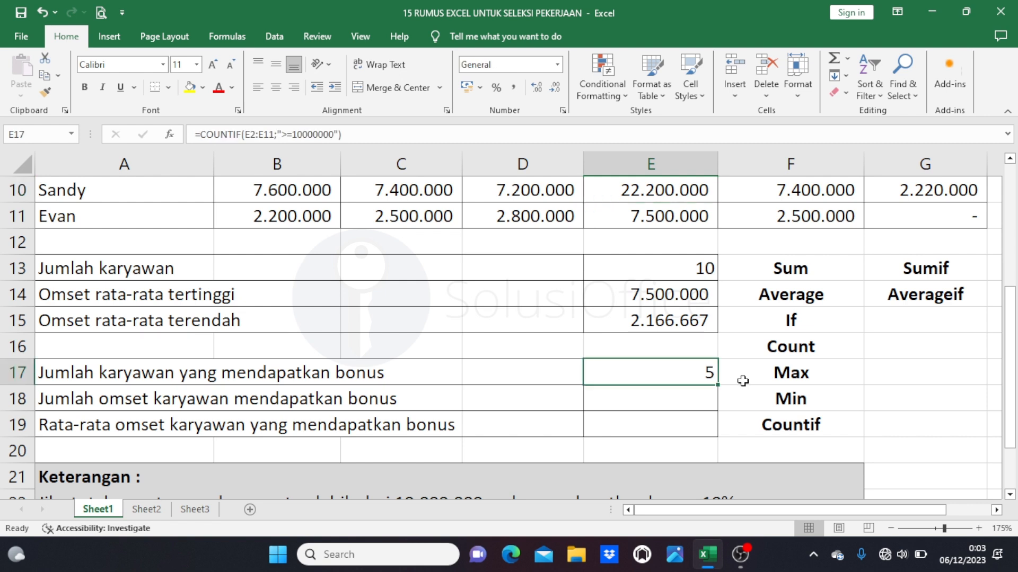
- Begin a SUMIF formula in E18 beside Jumlah omset karyawan mendapatkan bonus, using the Total Omset range E2:E11
left_click(946, 269)
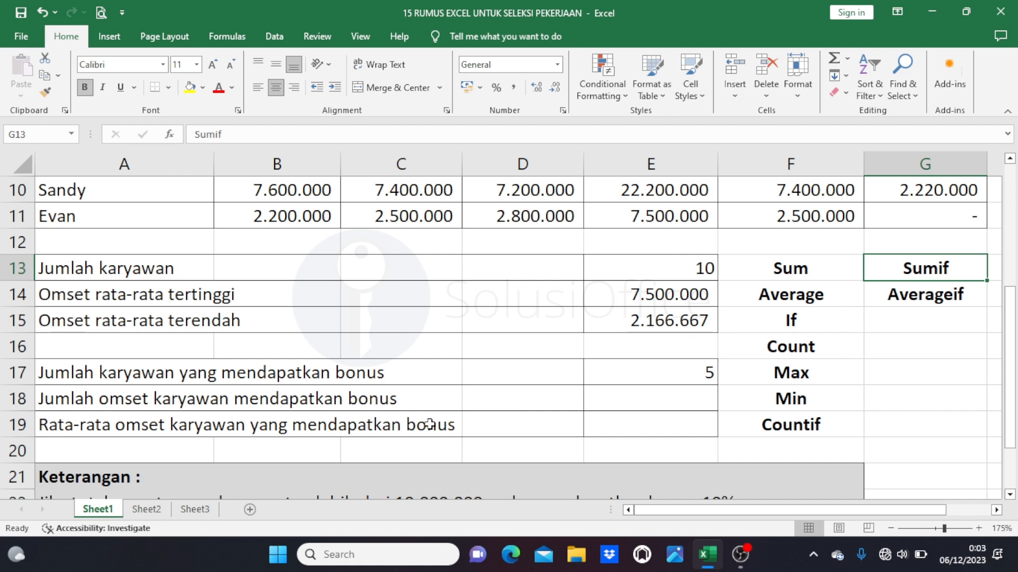
left_click(678, 400)
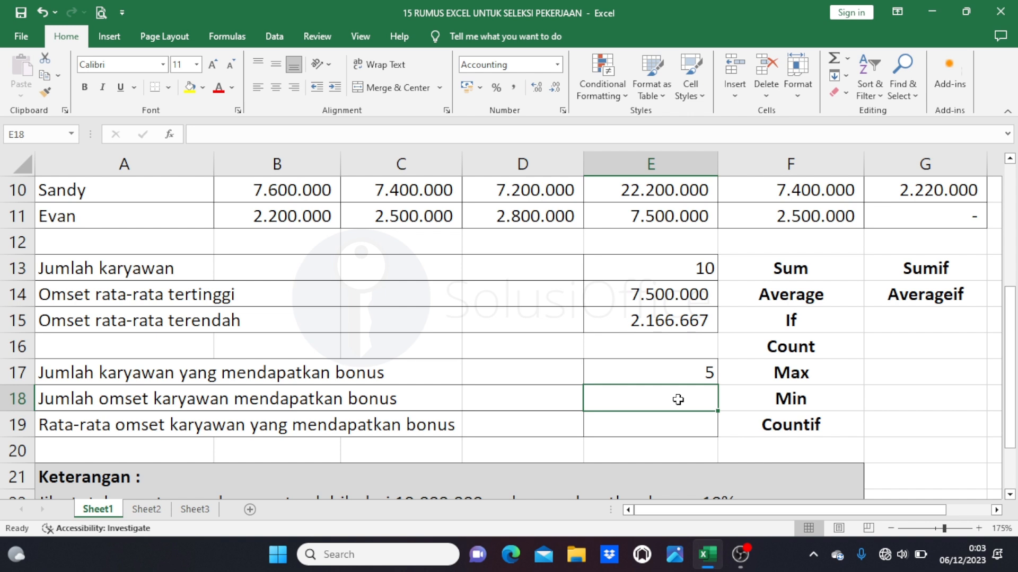
type("=sumif")
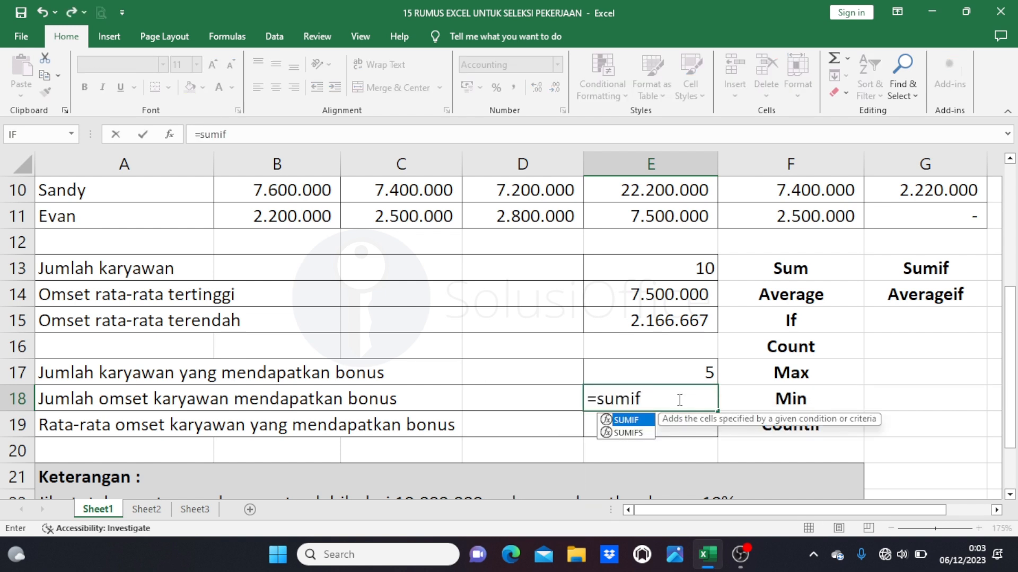
type("(")
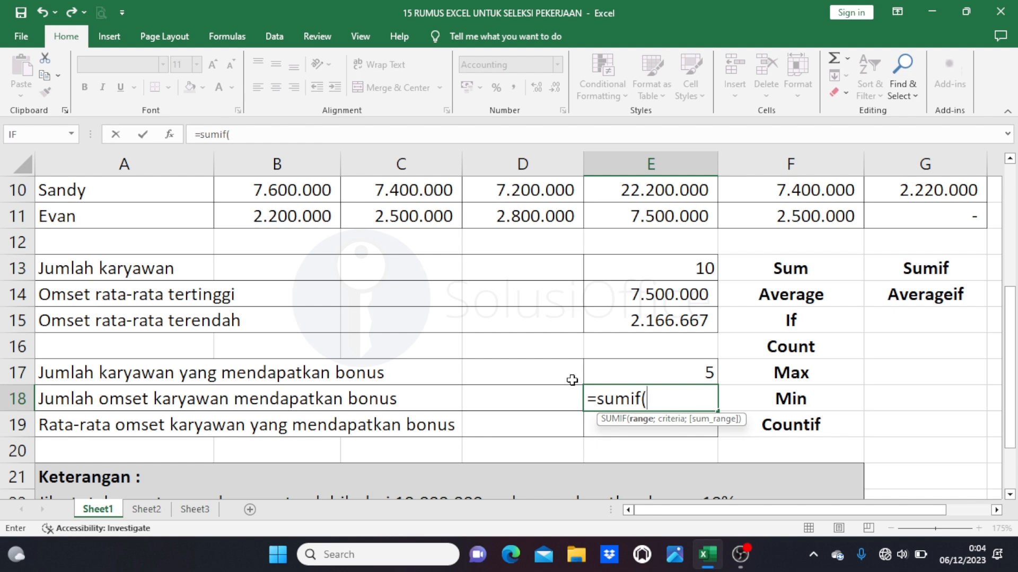
scroll(532, 381, "down", 2)
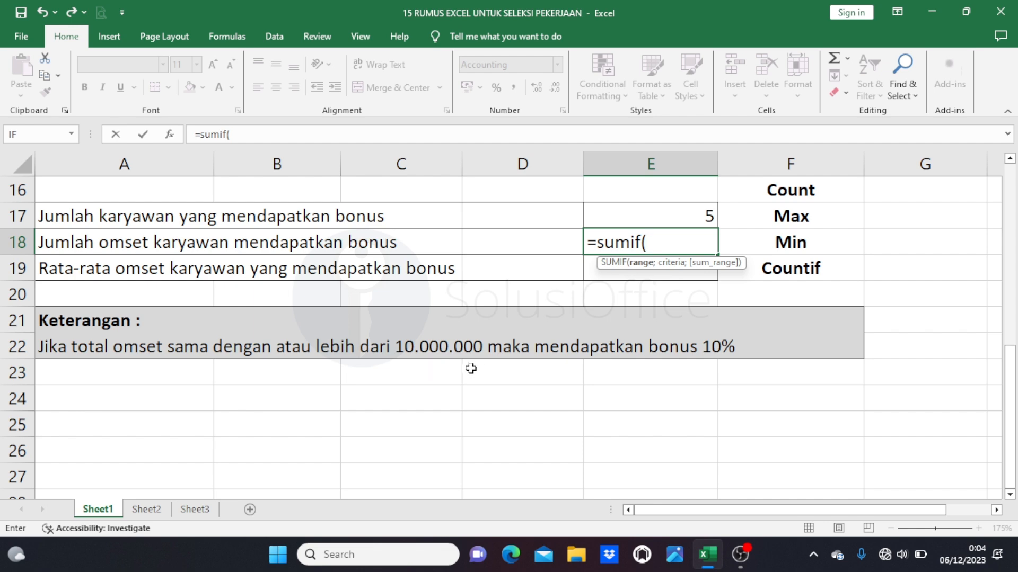
scroll(484, 364, "up", 1)
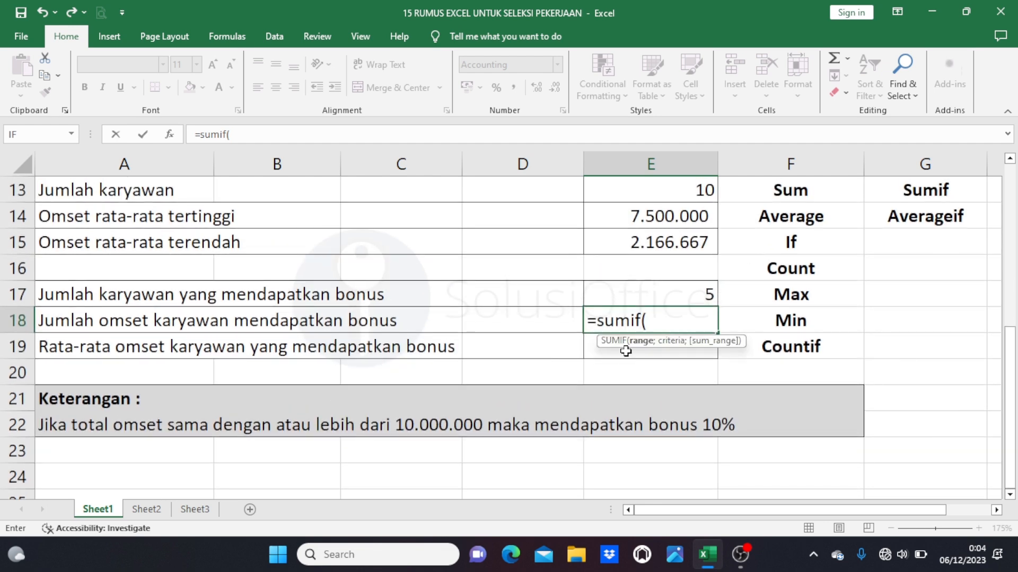
scroll(644, 313, "up", 2)
scroll(644, 313, "up", 2)
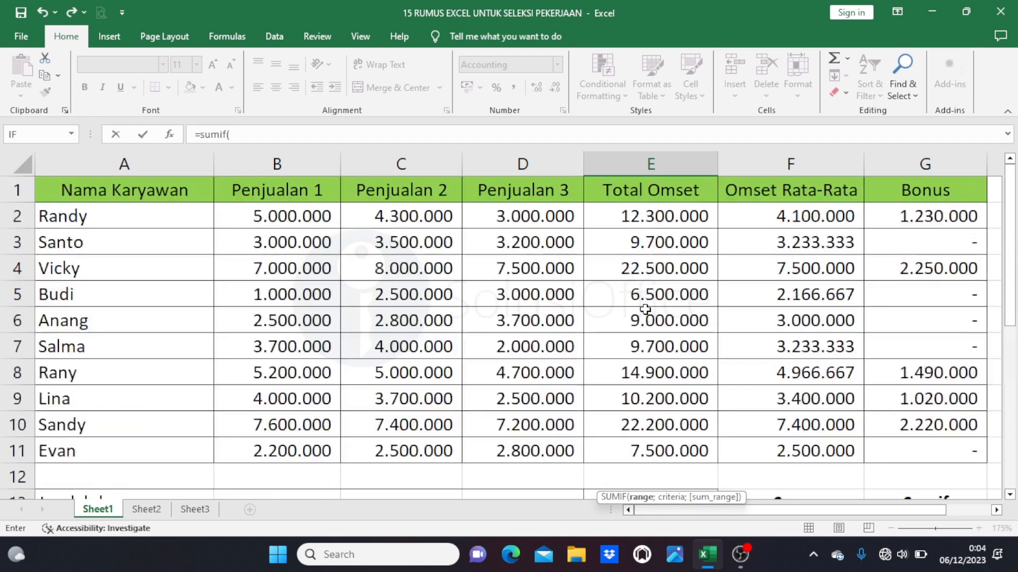
left_click_drag(629, 216, 635, 445)
scroll(634, 429, "down", 1)
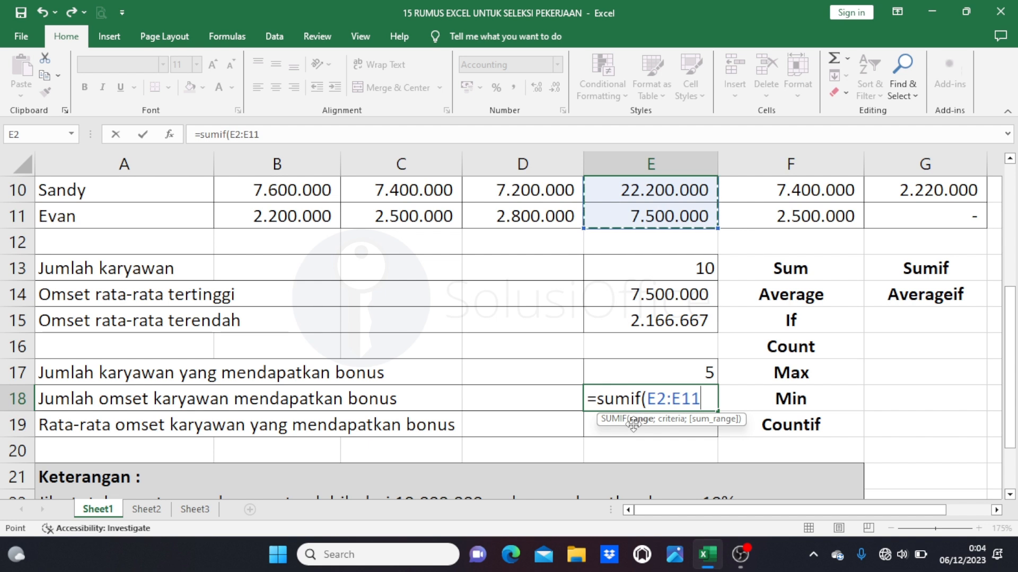
- Complete the SUMIF formula in E18 with the criterion ">=10000000", following the bonus condition in the Keterangan note
type(";")
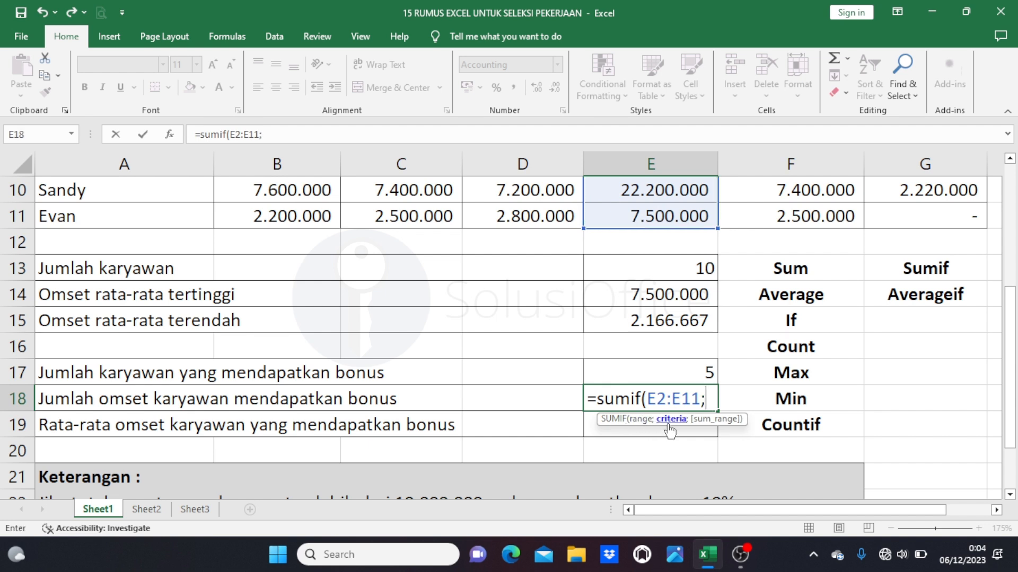
scroll(643, 436, "down", 1)
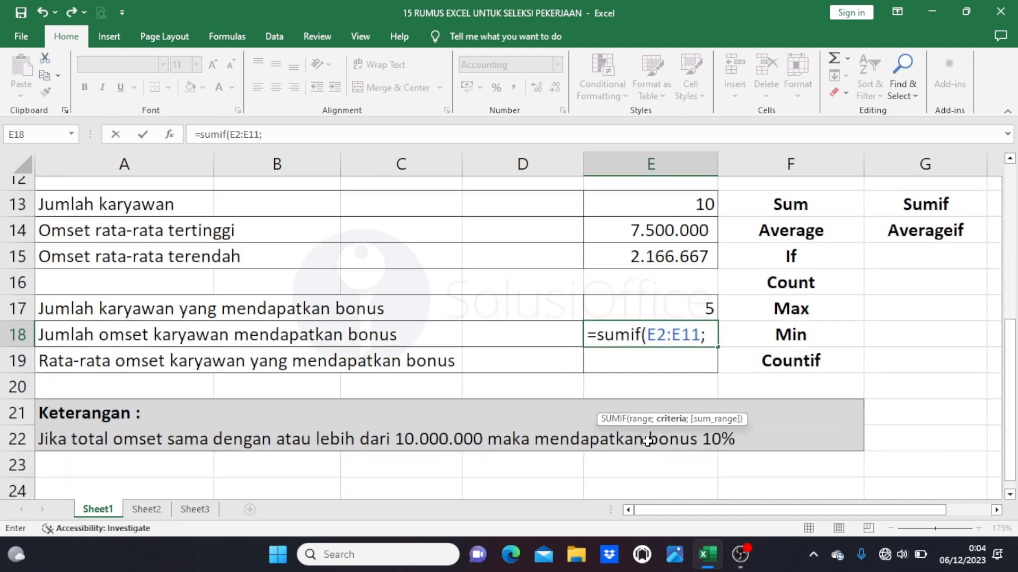
scroll(657, 402, "up", 1)
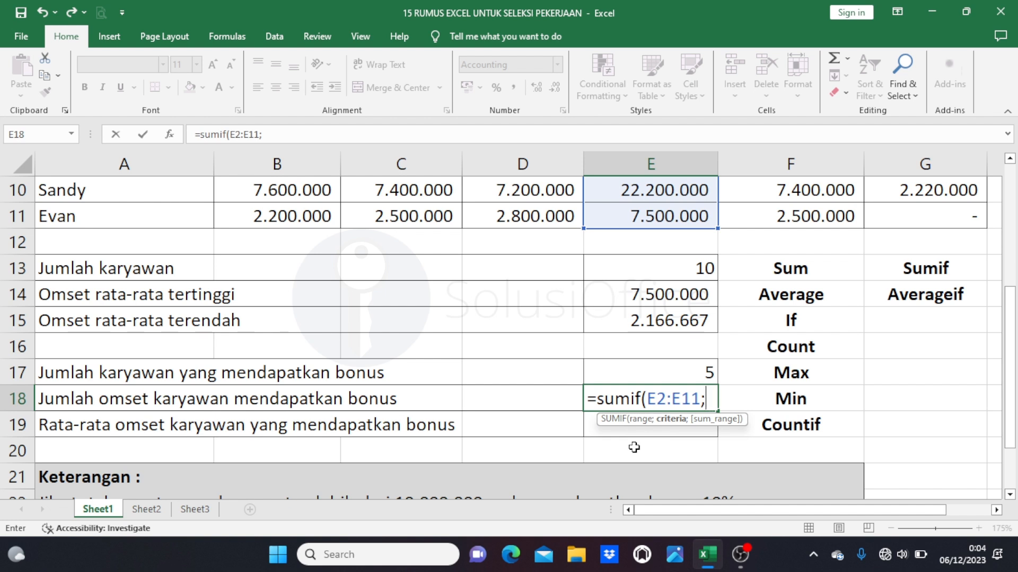
type("\">=1")
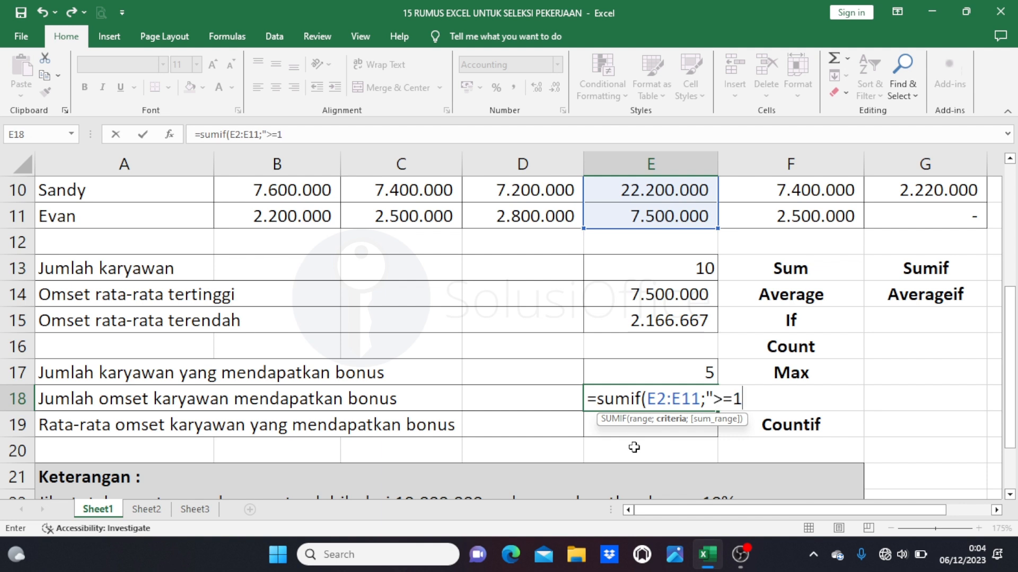
type("0000")
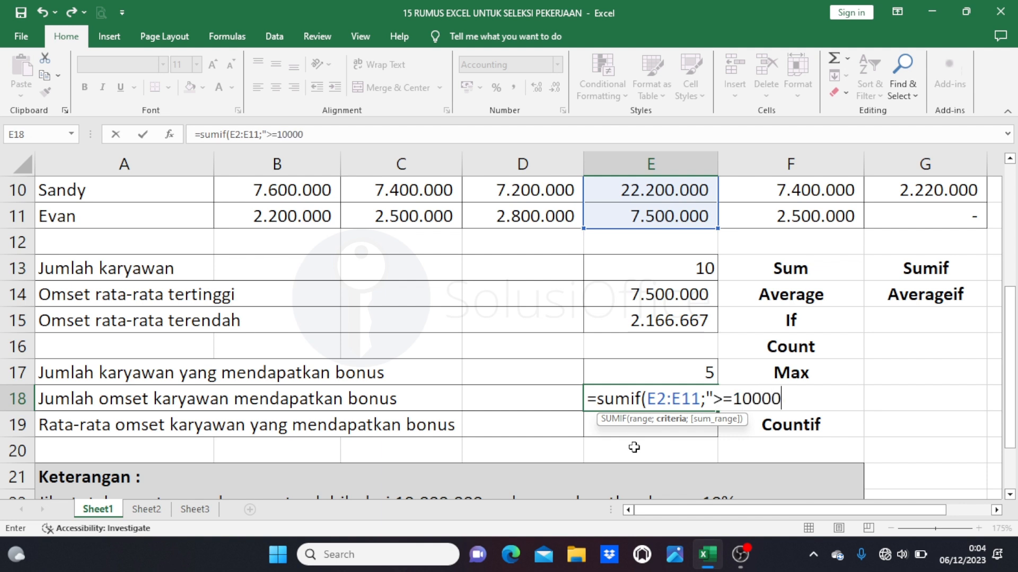
type("000\")")
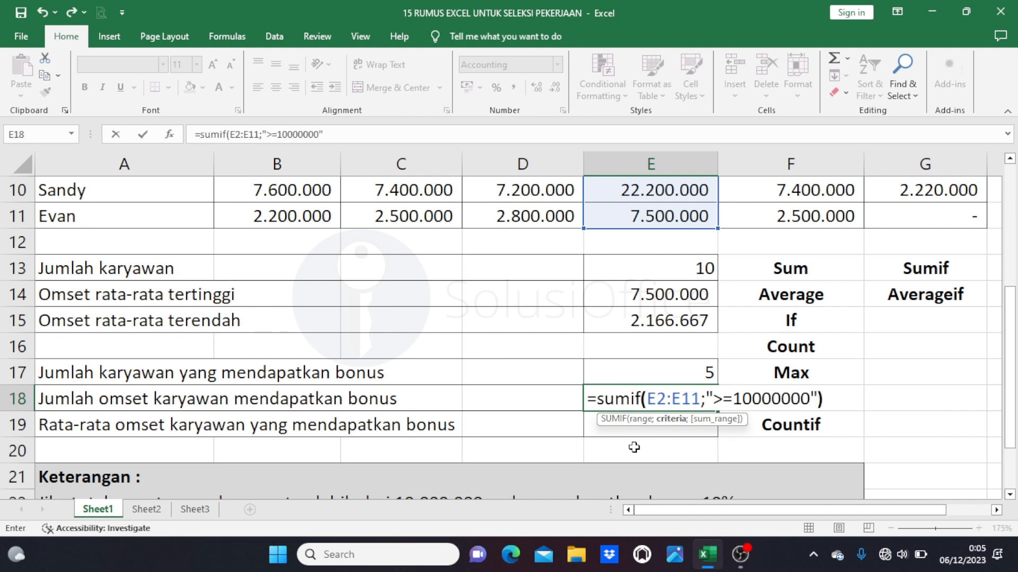
key("Return")
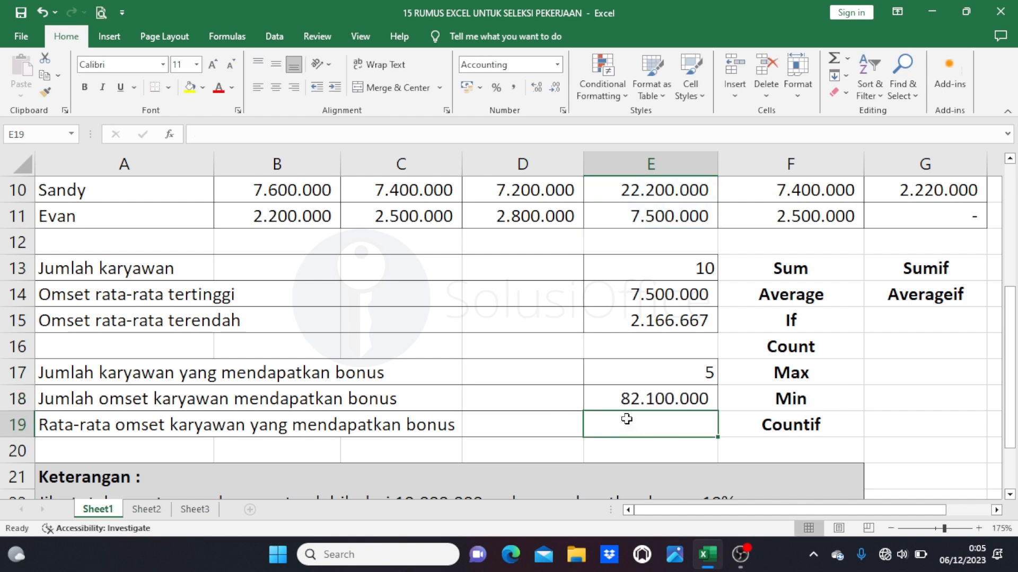
- Check the SUMIF result in E18 against the Total Omset values in E2:E11
left_click(609, 401)
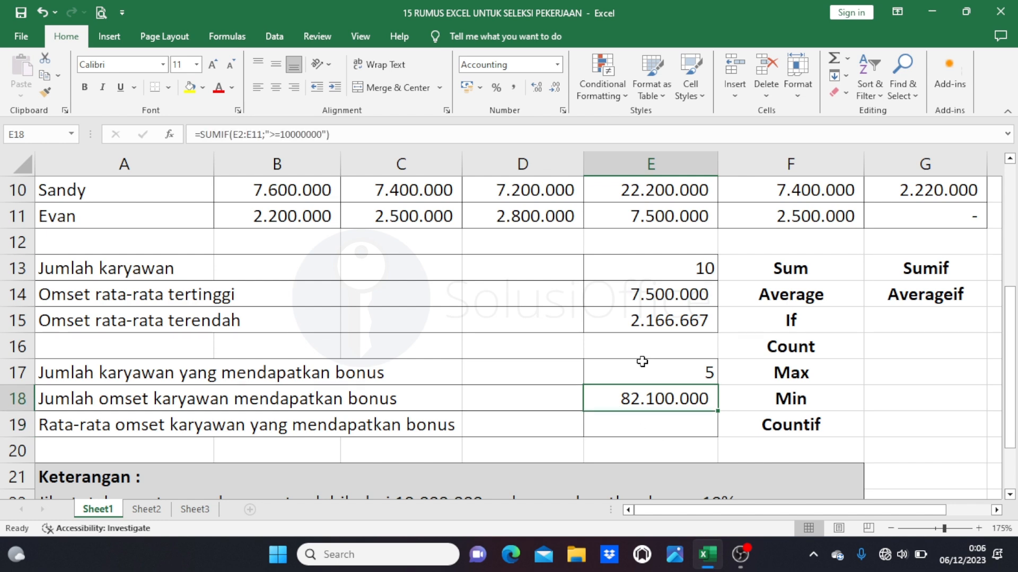
scroll(642, 362, "up", 3)
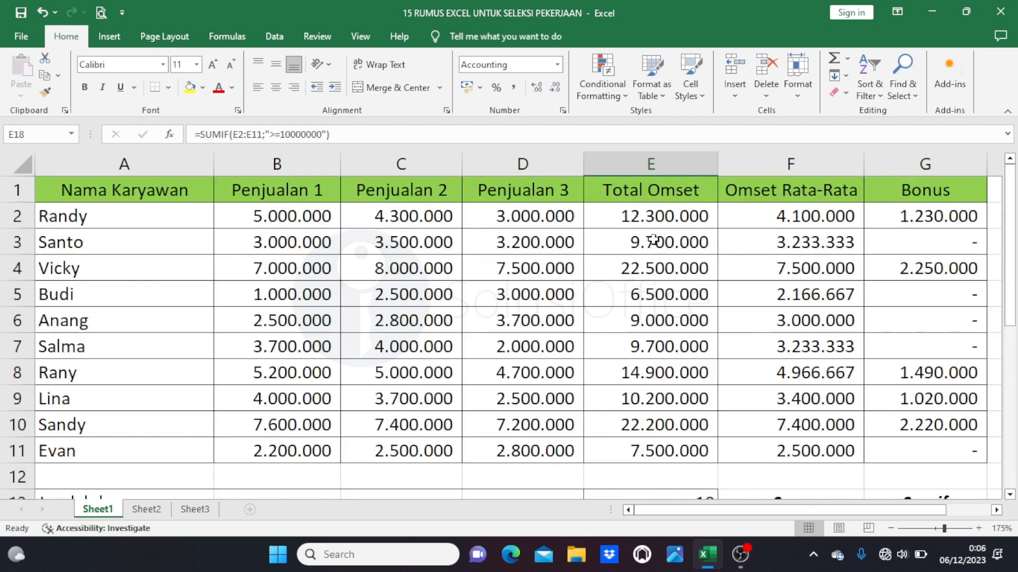
left_click_drag(640, 221, 652, 443)
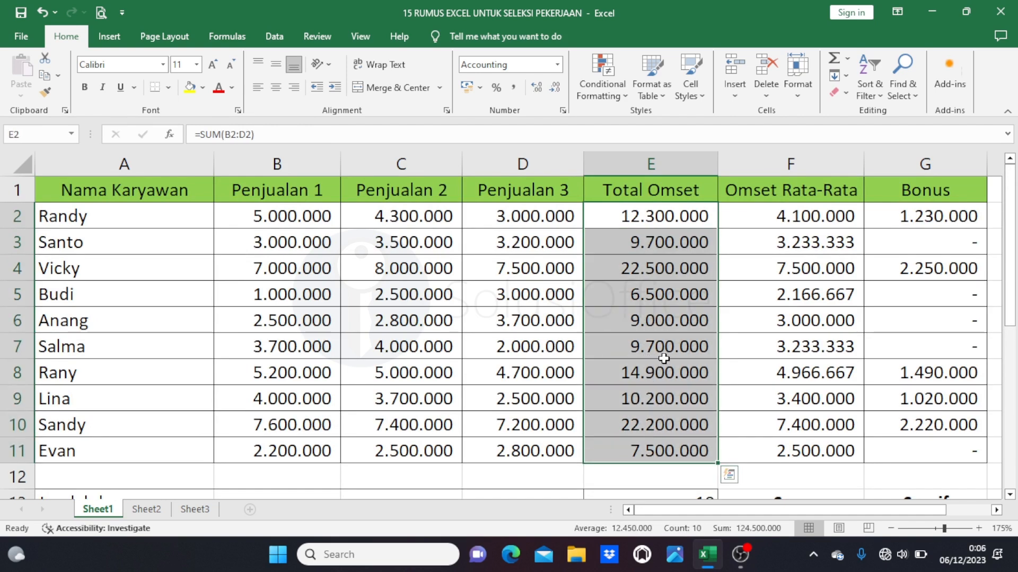
scroll(651, 296, "down", 1)
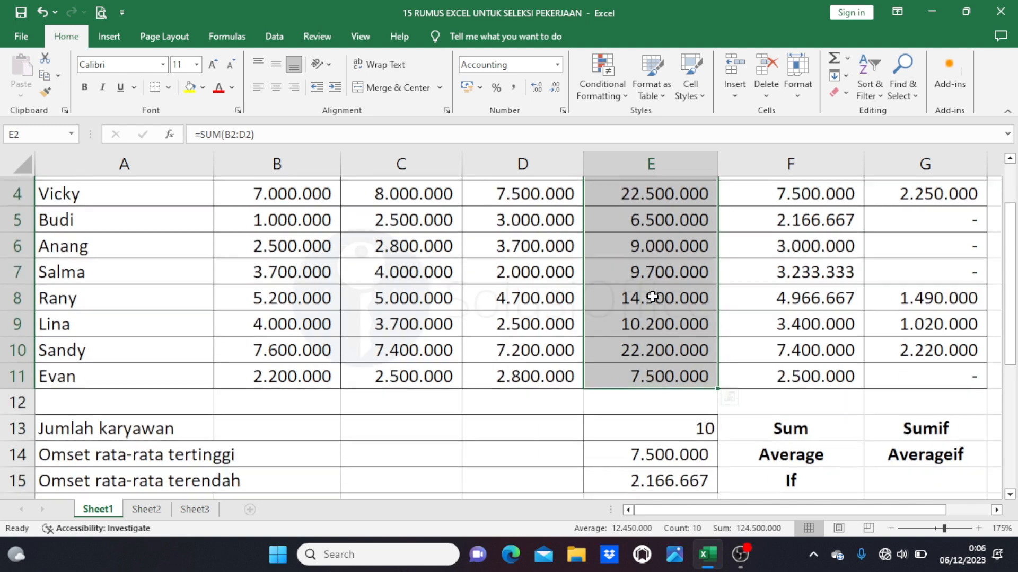
scroll(639, 423, "down", 2)
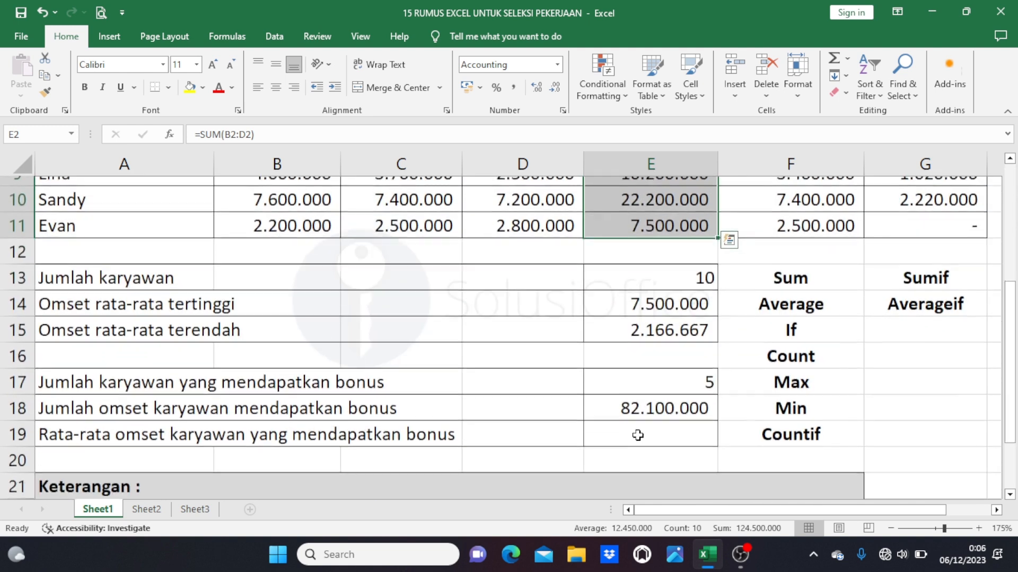
left_click(608, 401)
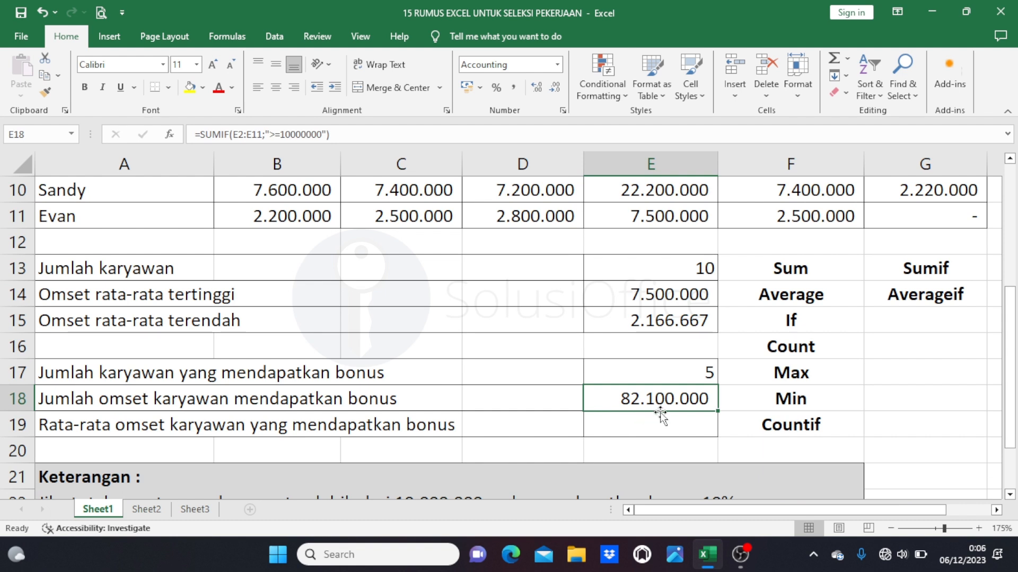
- Begin an AVERAGEIF formula in E19 beside Rata-rata omset karyawan yang mendapatkan bonus, using the Total Omset range E2:E11
left_click(927, 297)
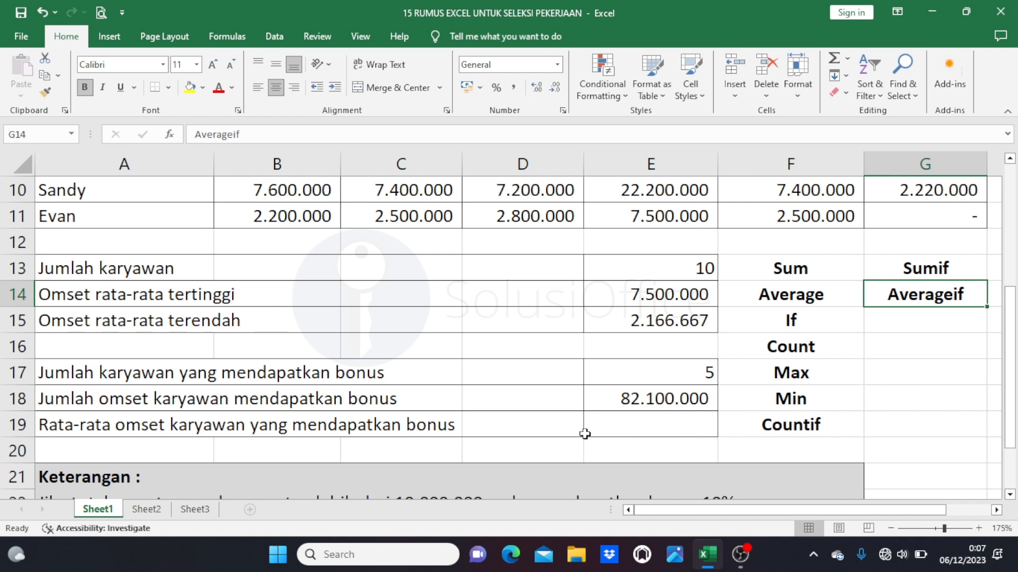
left_click(614, 427)
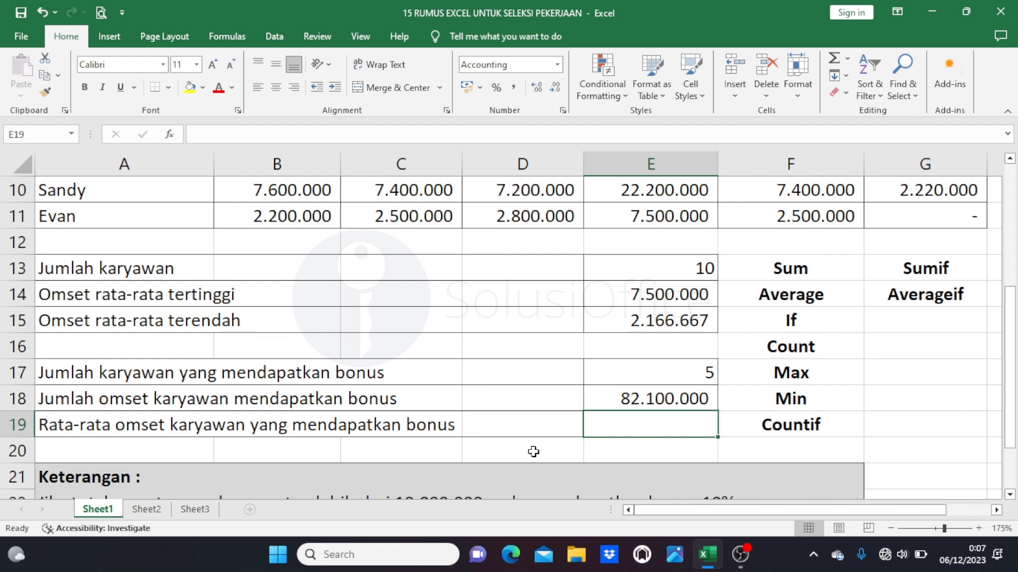
type("=")
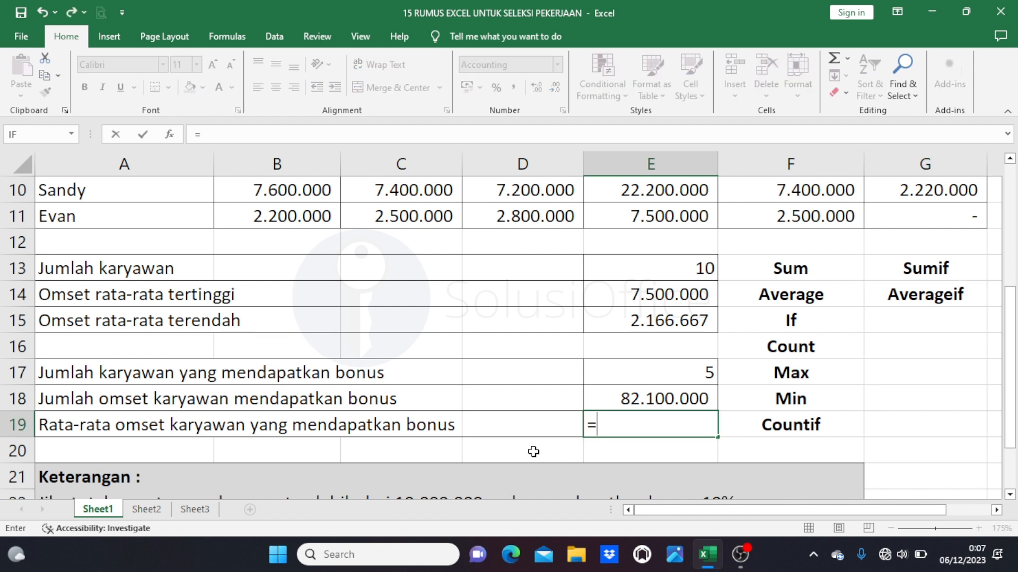
type("av")
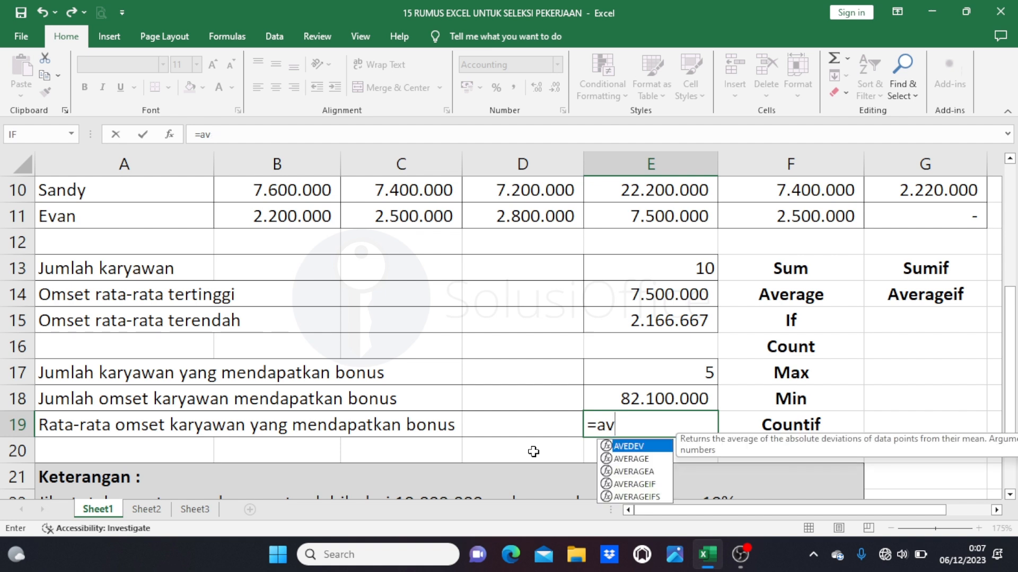
type("erageif(")
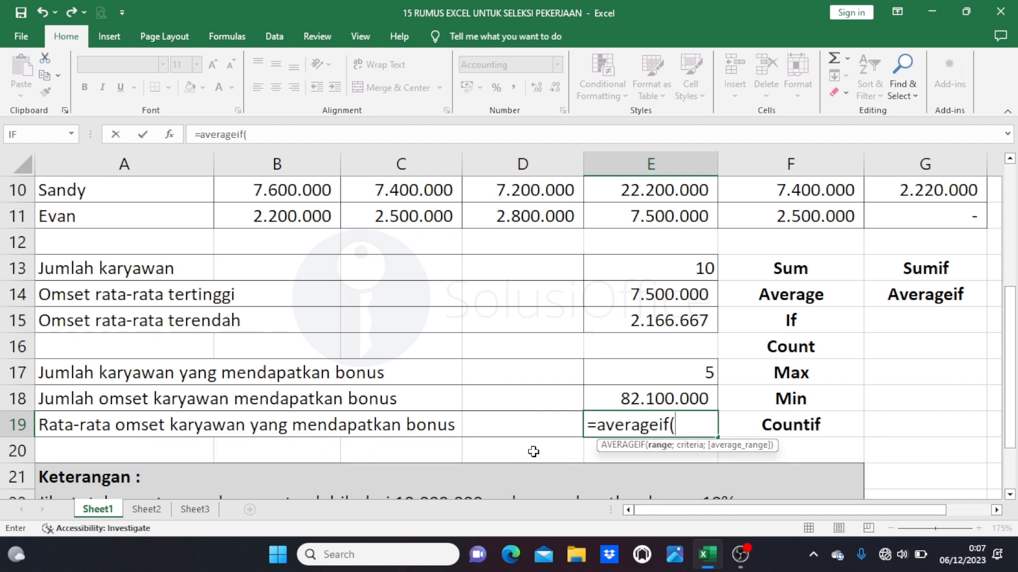
scroll(615, 411, "up", 1)
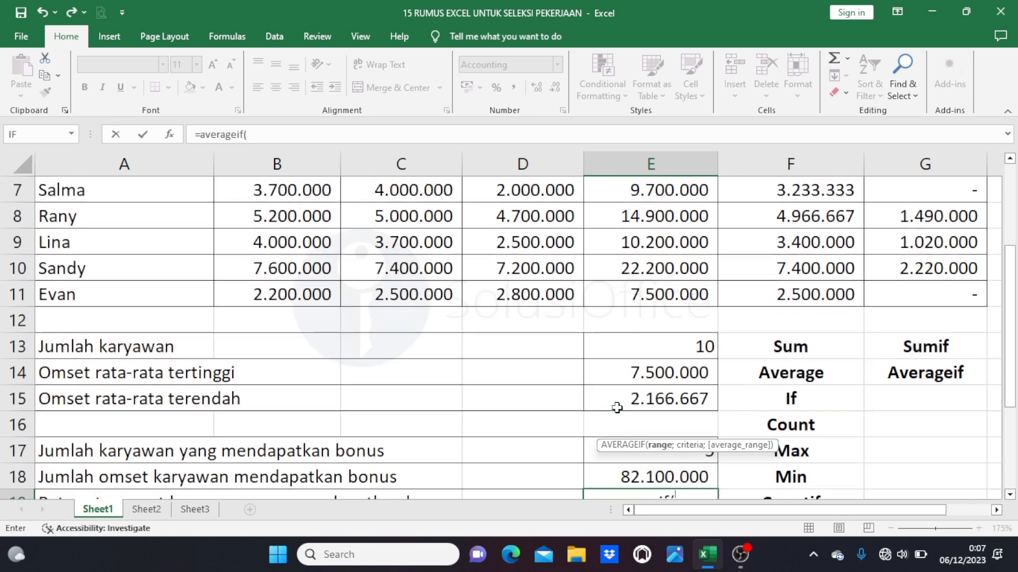
scroll(673, 385, "up", 2)
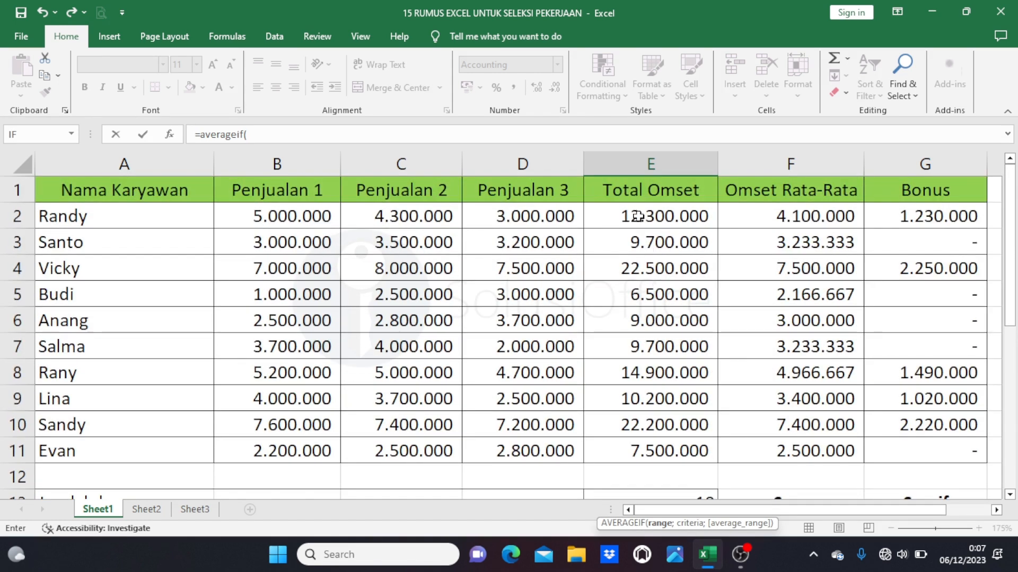
left_click_drag(659, 215, 641, 450)
scroll(636, 431, "down", 2)
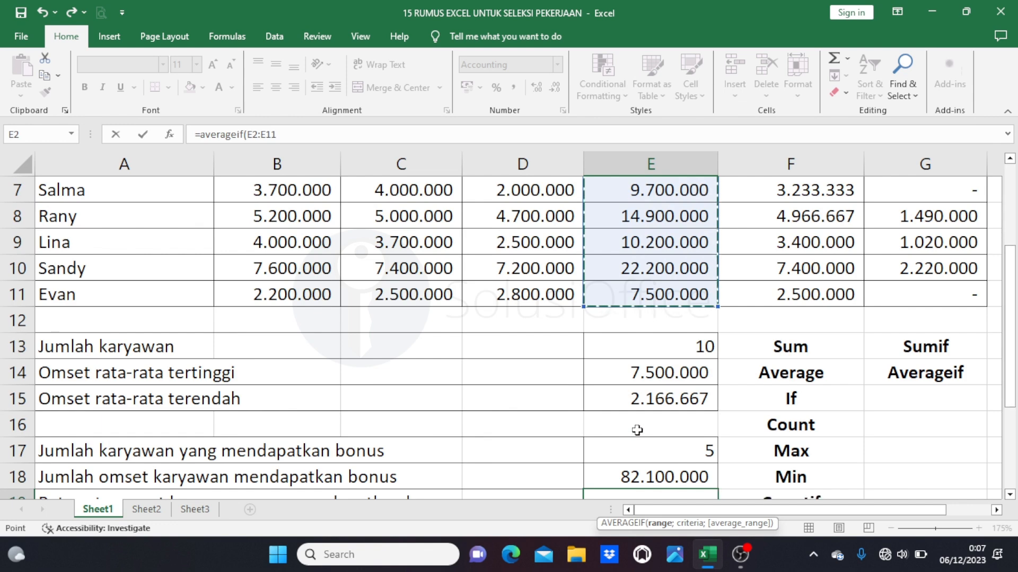
scroll(604, 425, "down", 1)
scroll(599, 421, "down", 1)
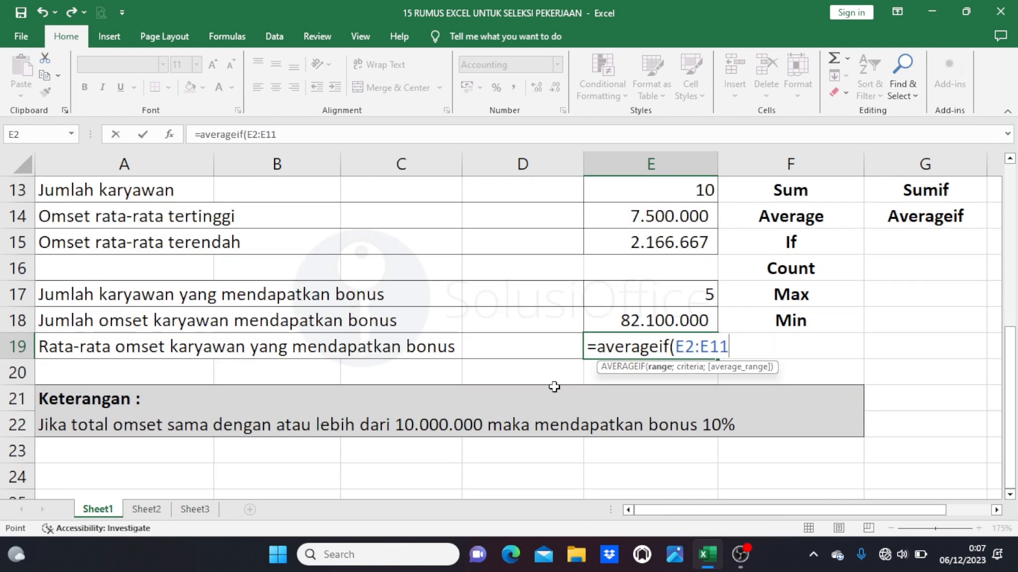
- Complete the AVERAGEIF formula in E19 with the criterion ">=10000000"
type(";")
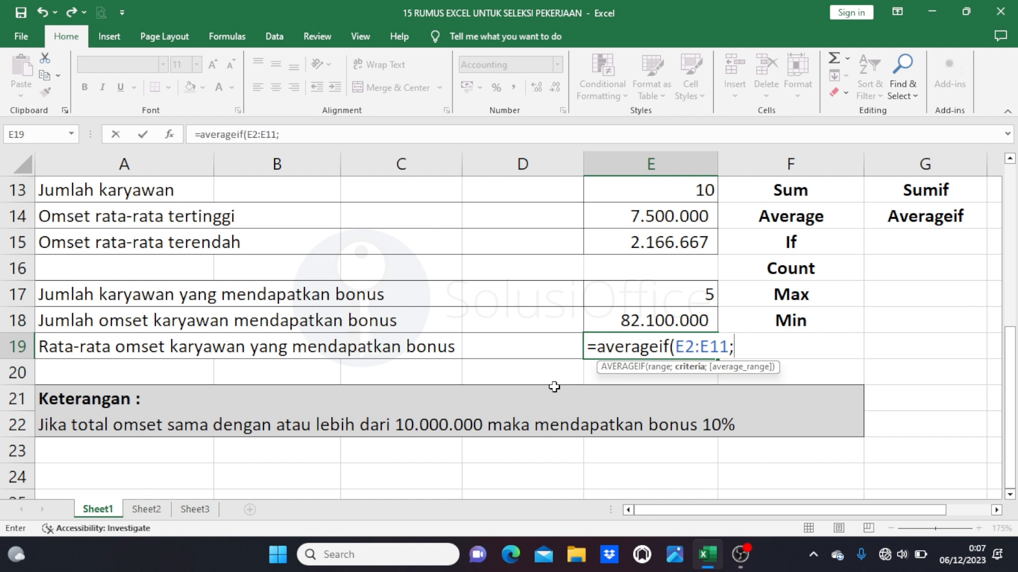
type("\">=10000000")
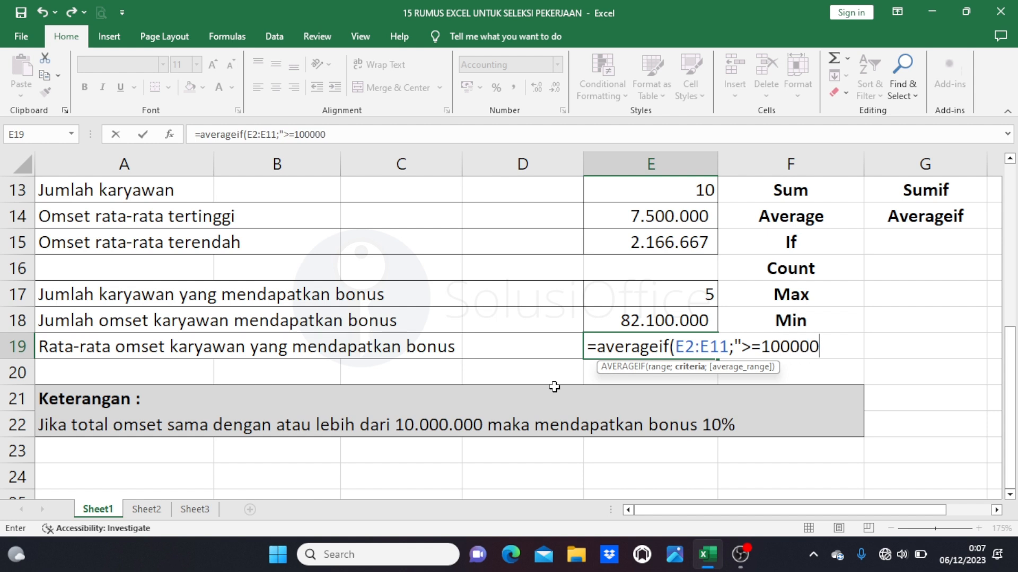
type("\")")
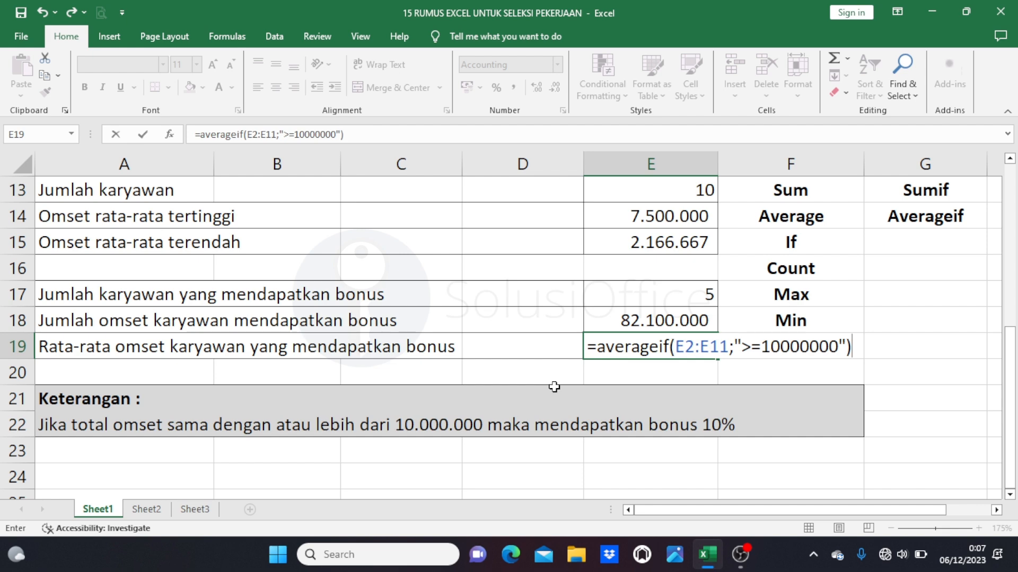
key("Return")
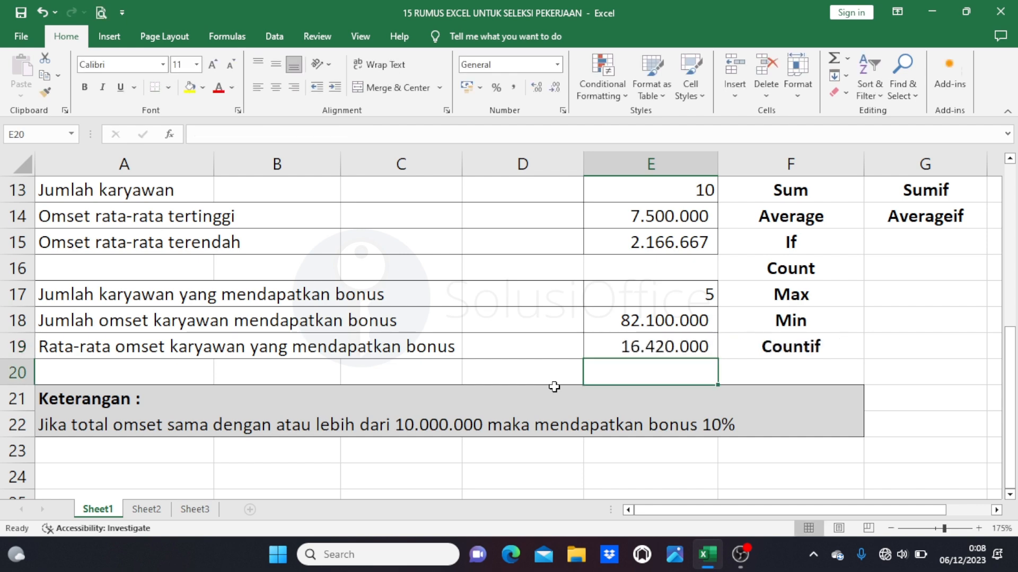
scroll(607, 328, "up", 4)
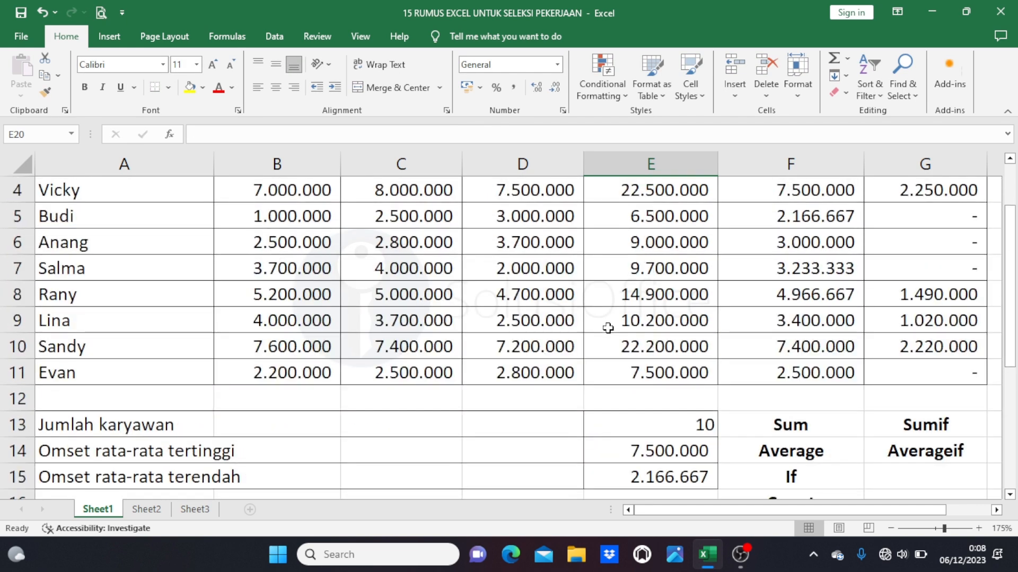
- Check the AVERAGEIF formula and result in E19 against the employee table and the other summary rows
scroll(608, 328, "up", 1)
scroll(608, 328, "down", 2)
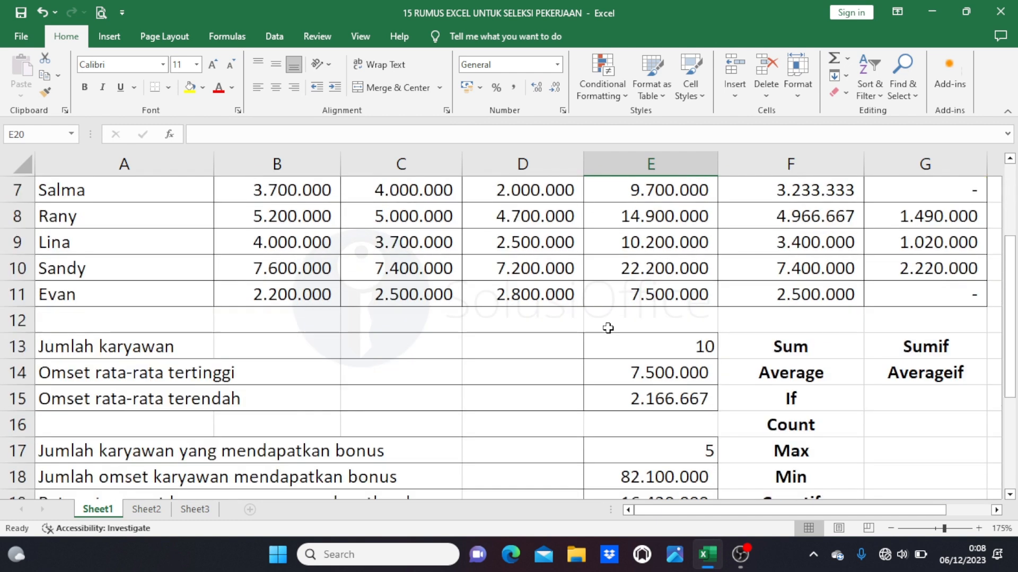
scroll(608, 328, "down", 1)
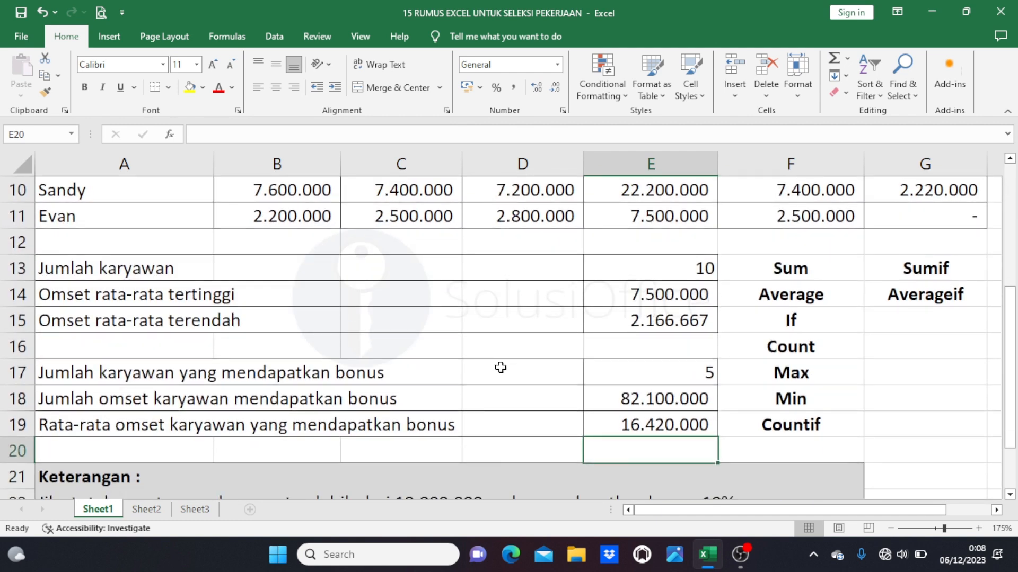
left_click(628, 423)
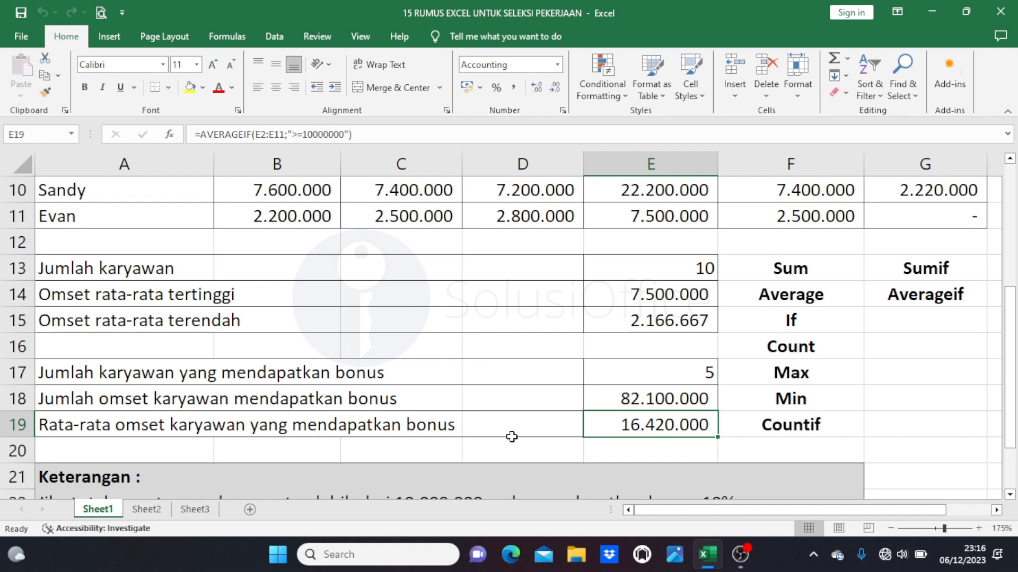
- Switch to Sheet2 and look at the first entries under Jenis Perusahaan and Nama Perusahaan
left_click(147, 510)
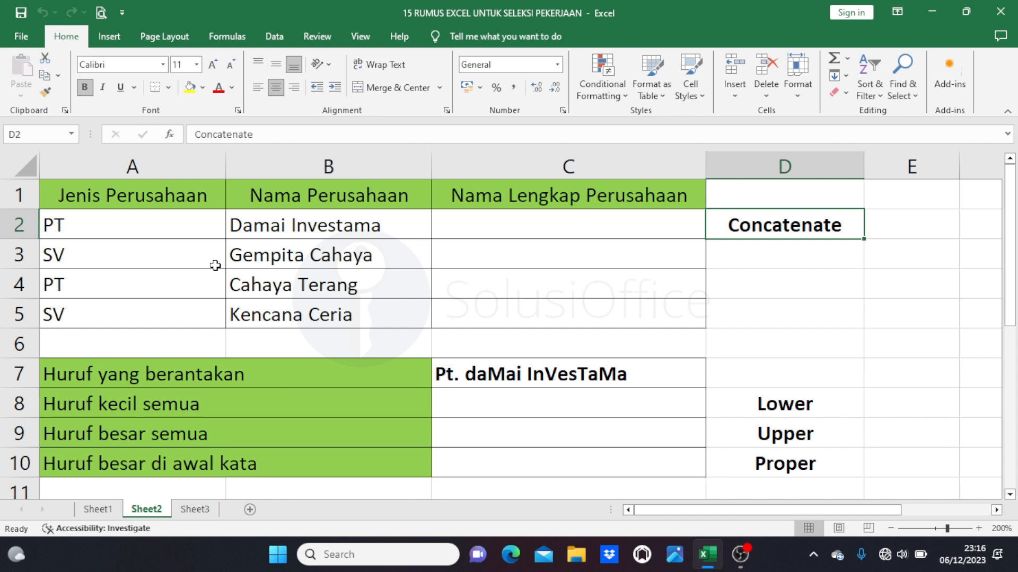
left_click(184, 228)
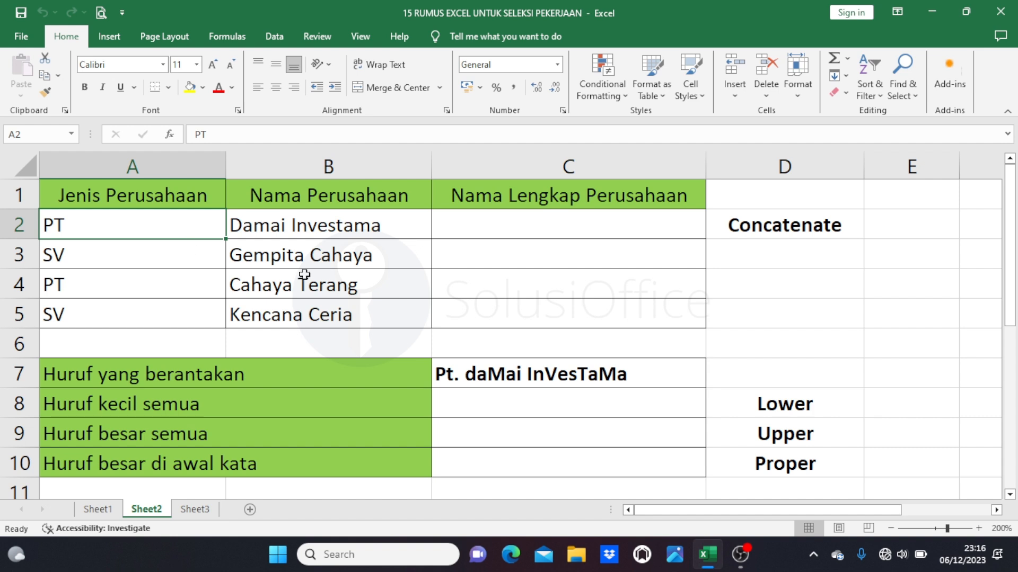
left_click(388, 235)
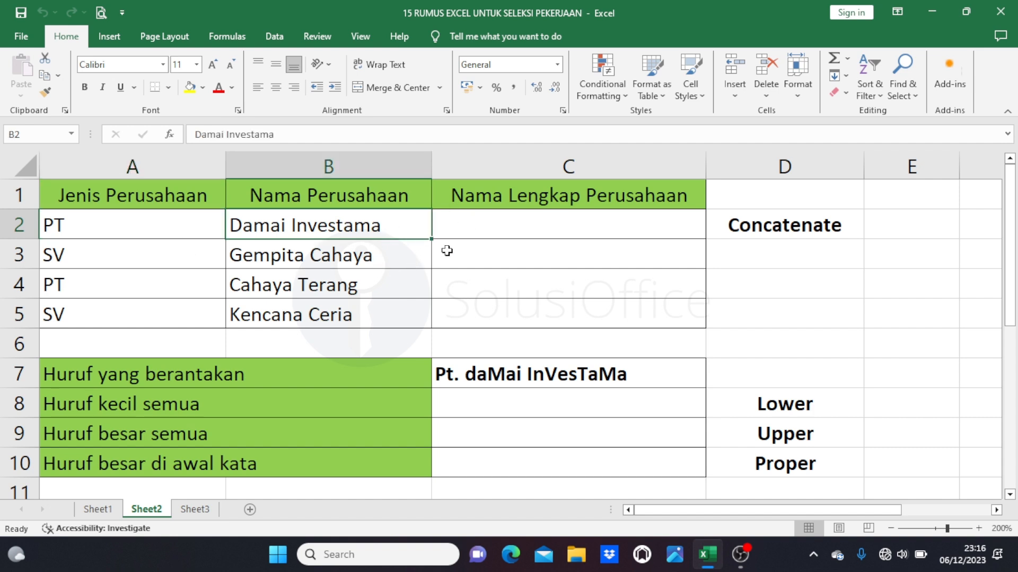
- Enter =CONCATENATE(A2;B2) in C2 to join the company type and name under Nama Lengkap Perusahaan
left_click(467, 230)
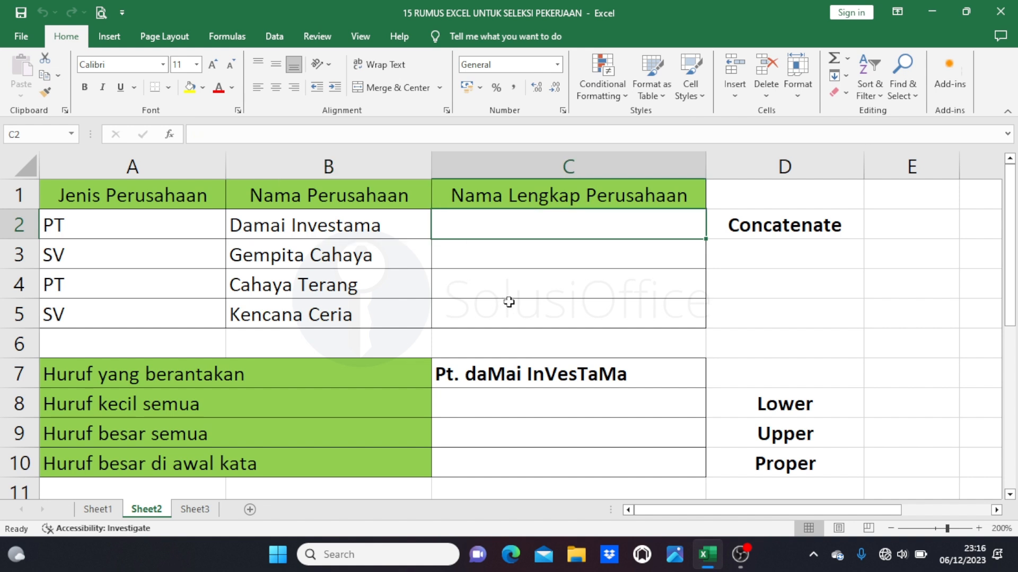
type("=c")
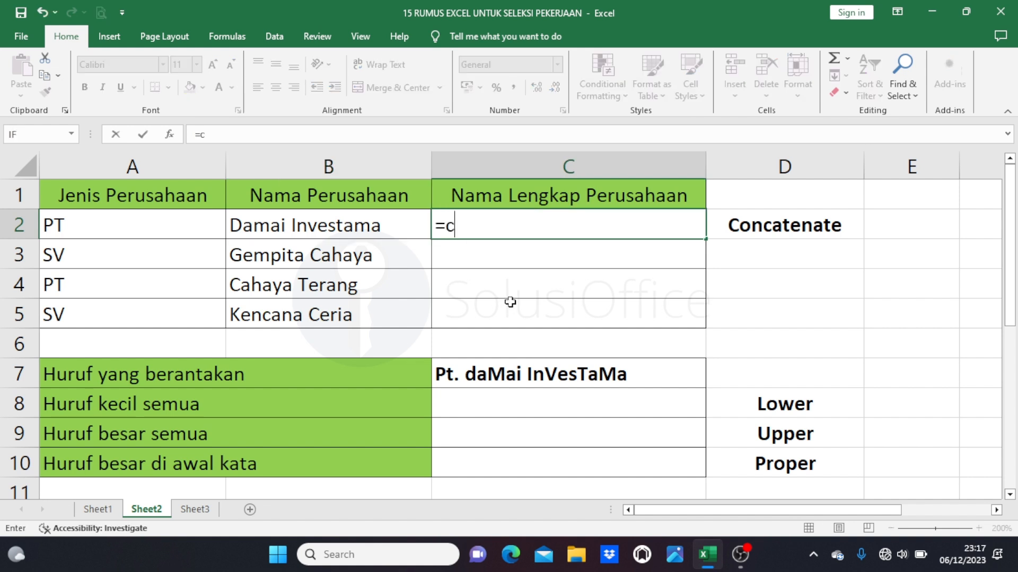
type("onca")
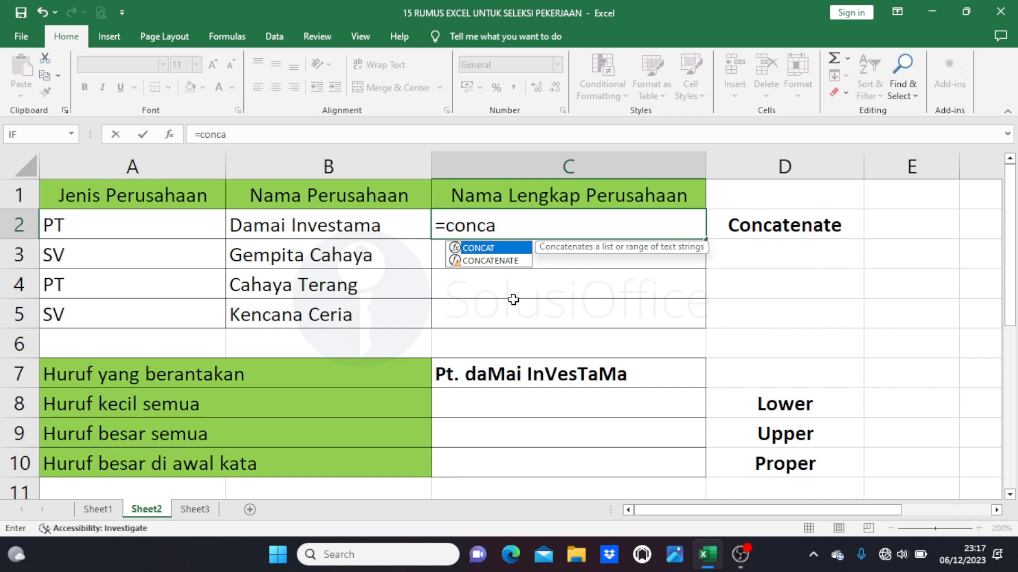
type("tenate")
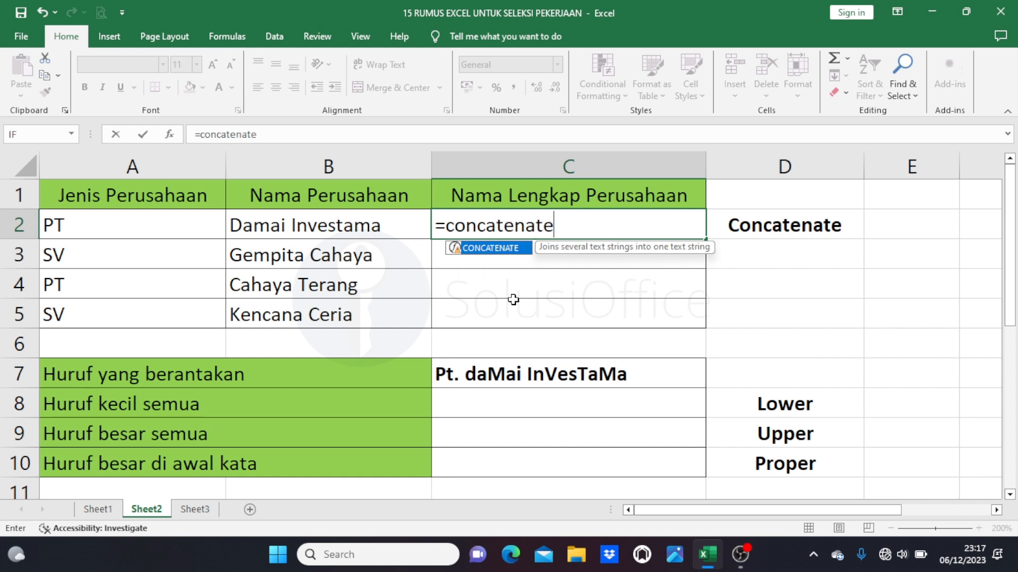
type("(")
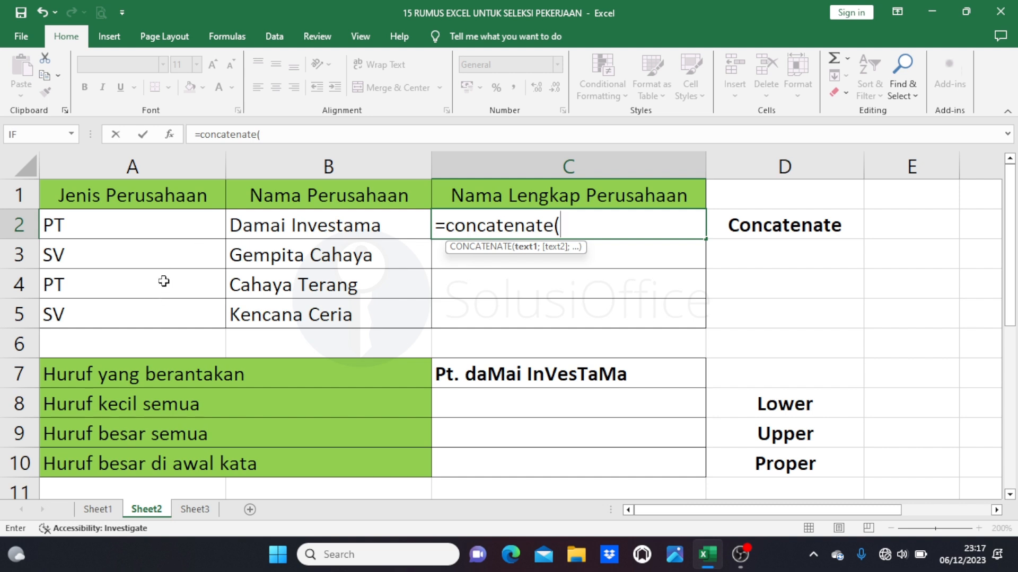
left_click(168, 227)
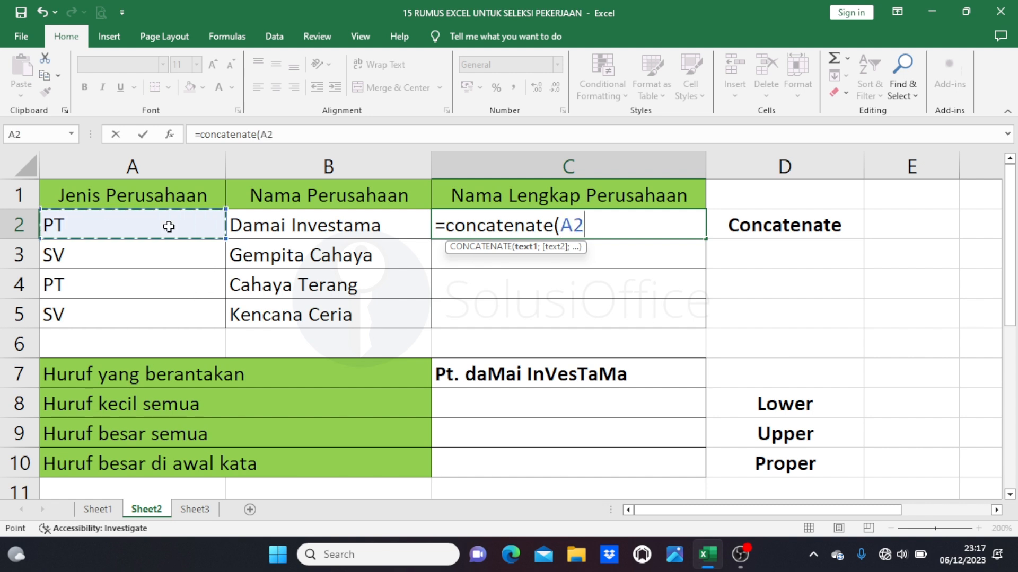
type(";")
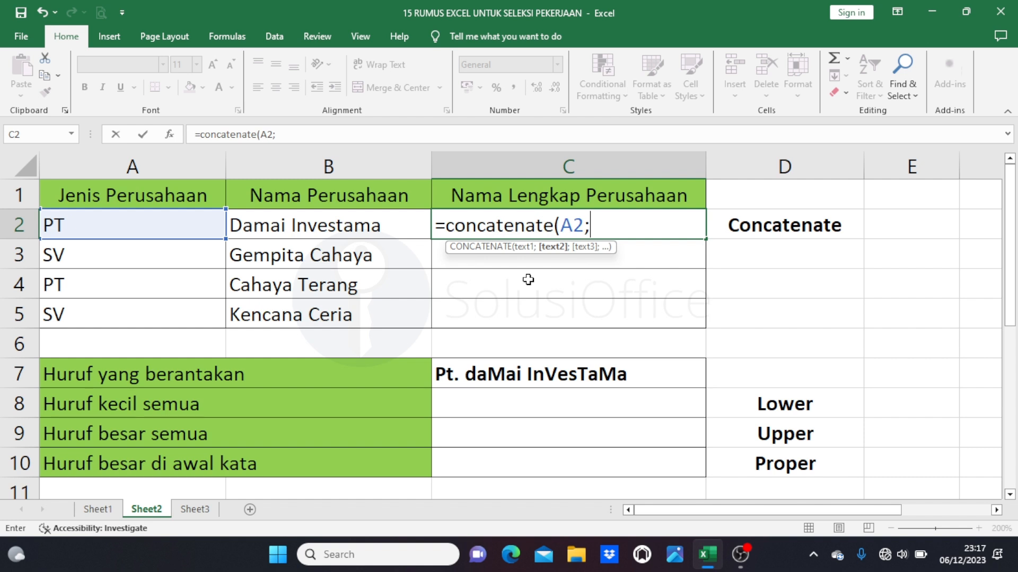
left_click(382, 226)
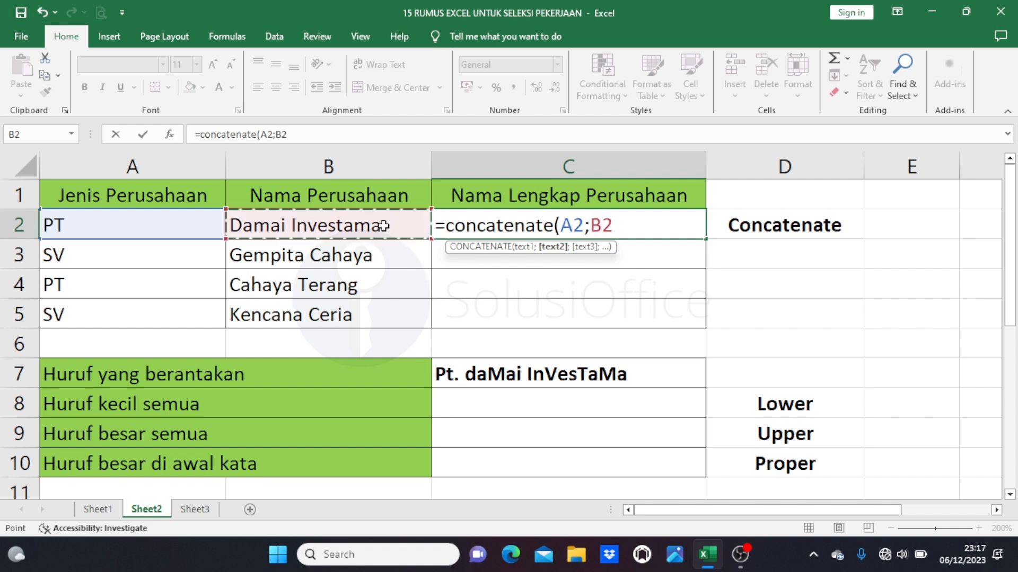
type(")")
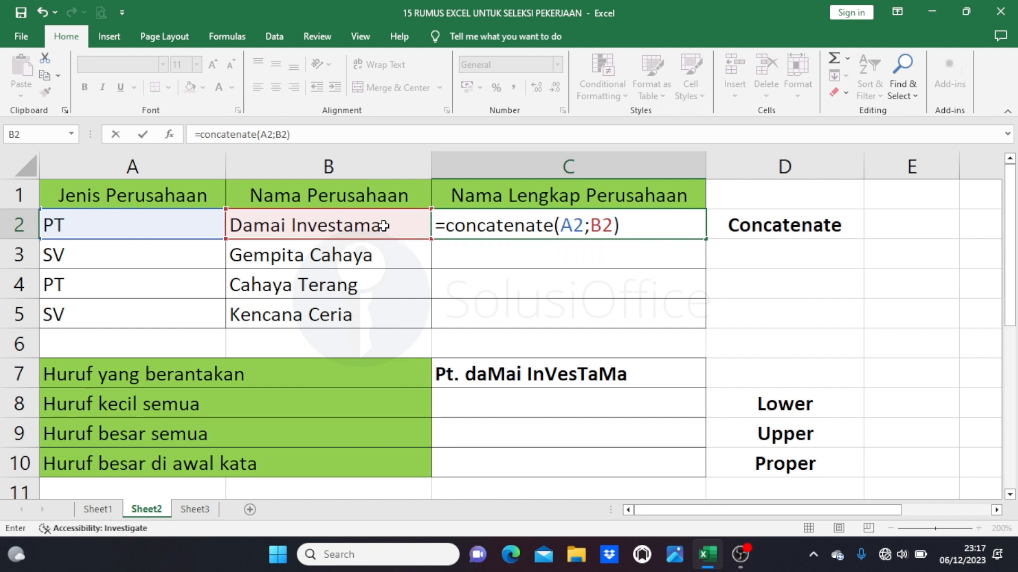
key("Return")
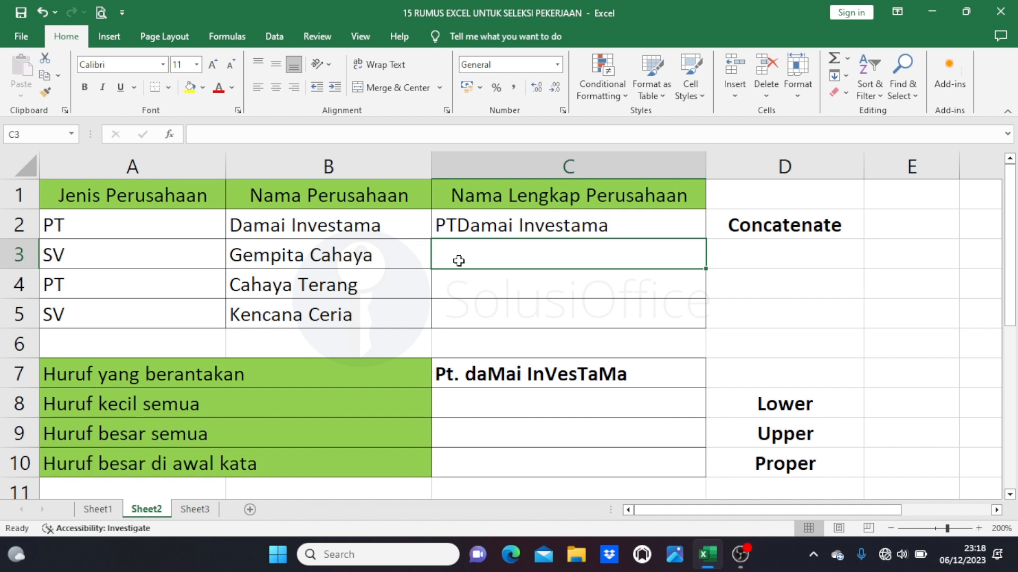
- Rewrite the formula in C2 as =CONCATENATE(A2;". ";B2) so a period and space separate the company type and name
double_click(632, 225)
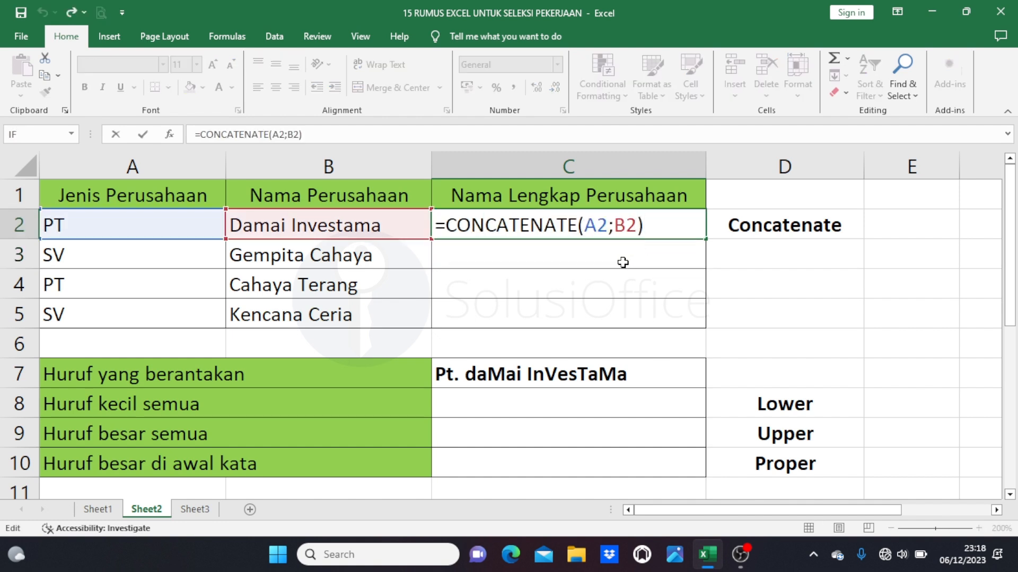
key("BackSpace")
key("BackSpace")
key("BackSpace")
key("BackSpace")
key("BackSpace")
key("BackSpace")
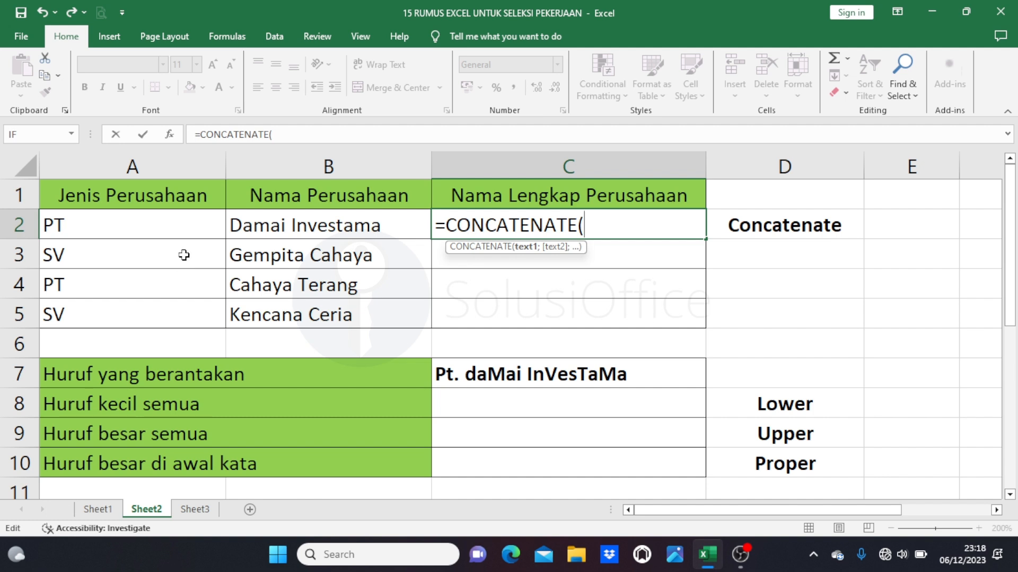
left_click(170, 227)
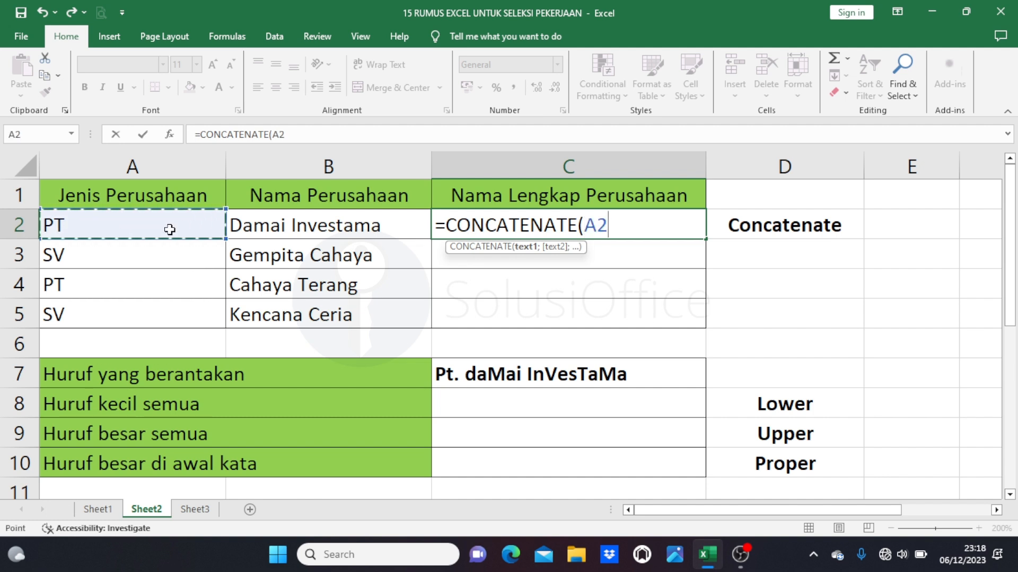
type(";")
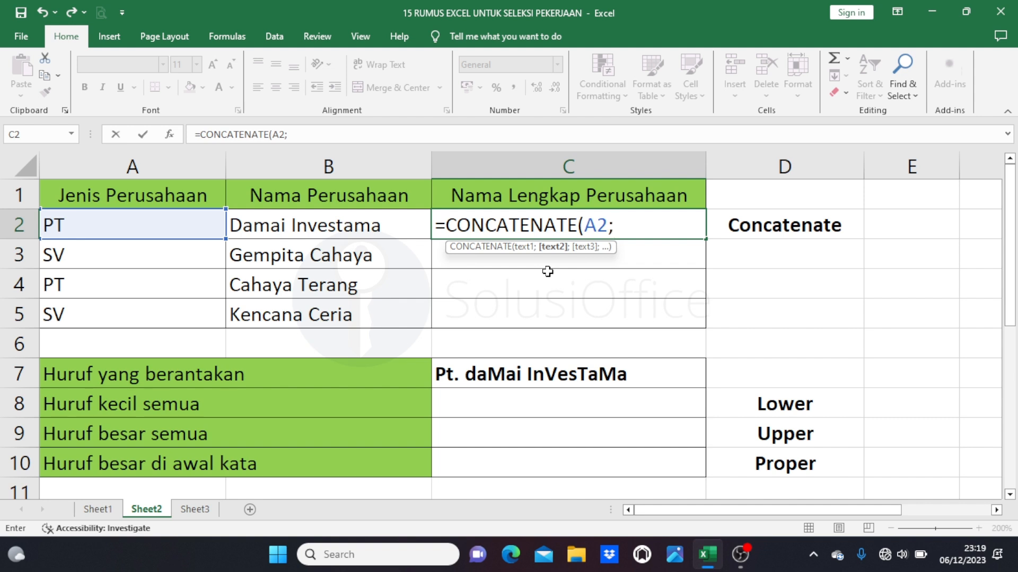
type("\". \";")
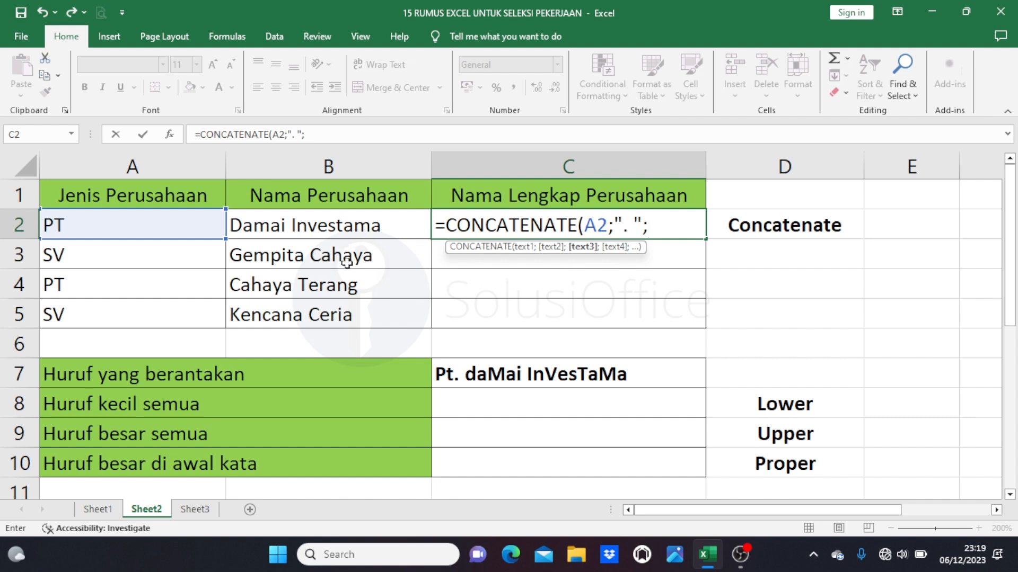
left_click(386, 230)
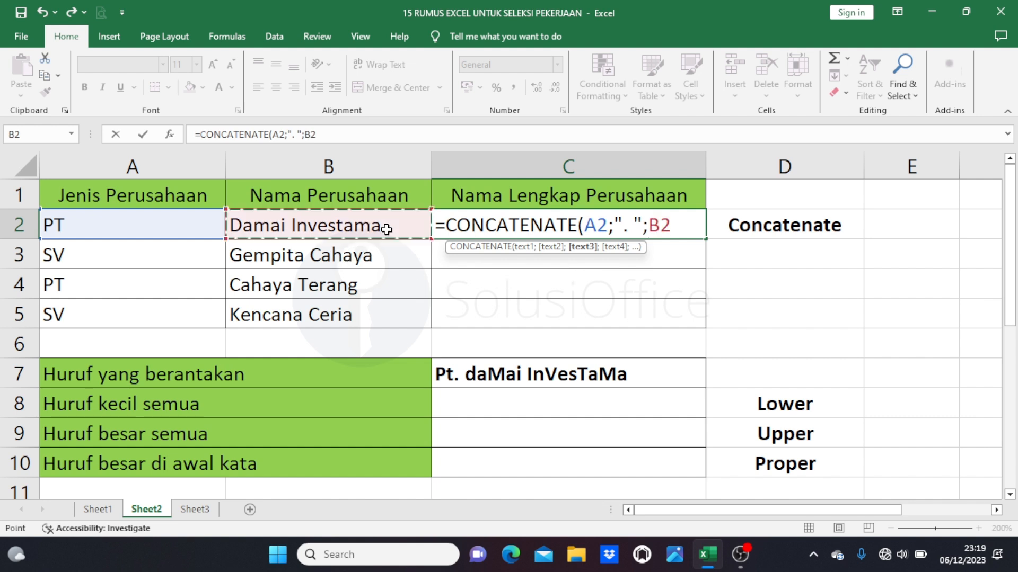
type(")")
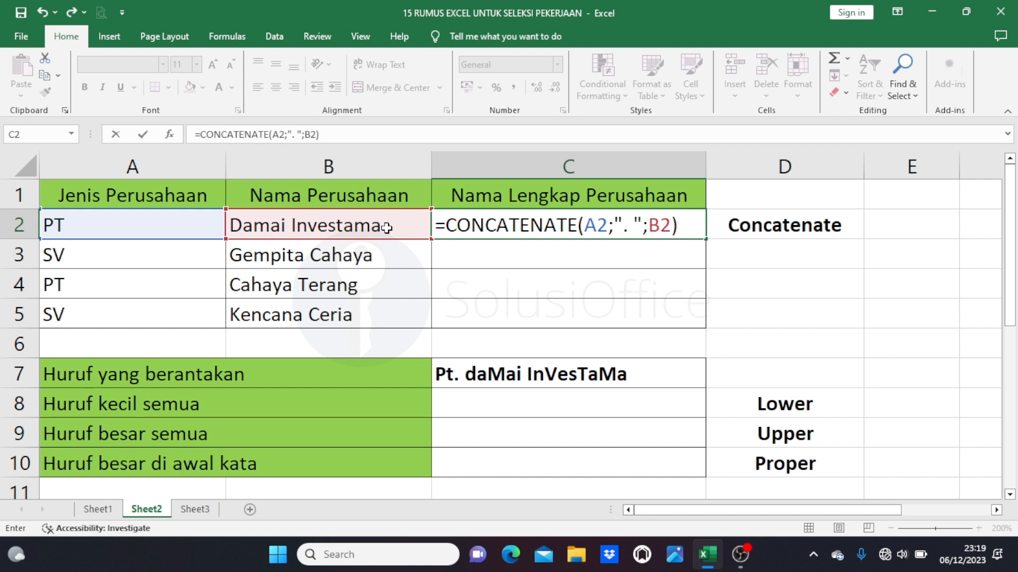
key("Return")
key("Up")
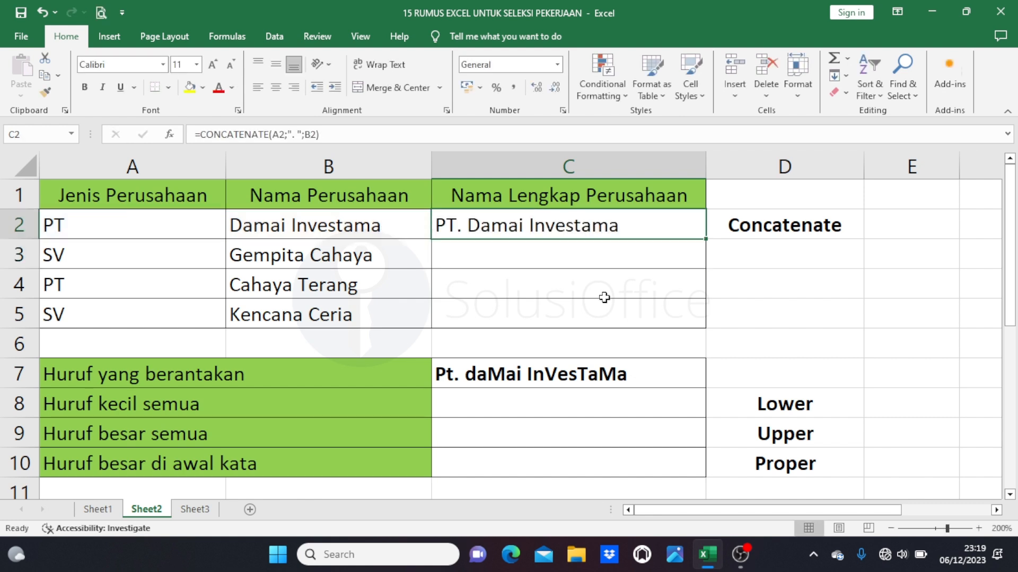
- Compare C2 without and with the ". " separator, then fill the CONCATENATE formula down through C5 and check the copies
key("ctrl+z")
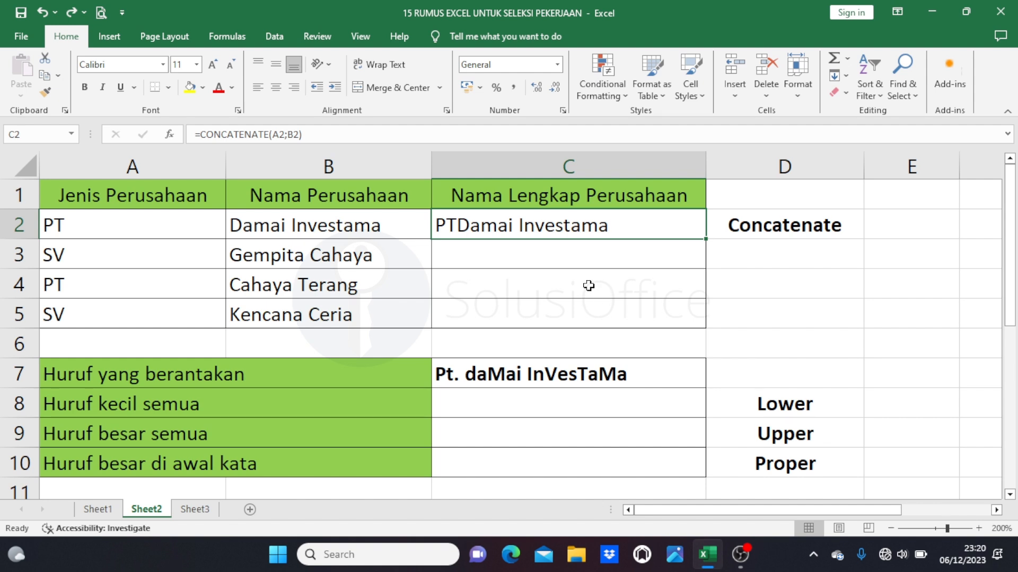
key("ctrl+y")
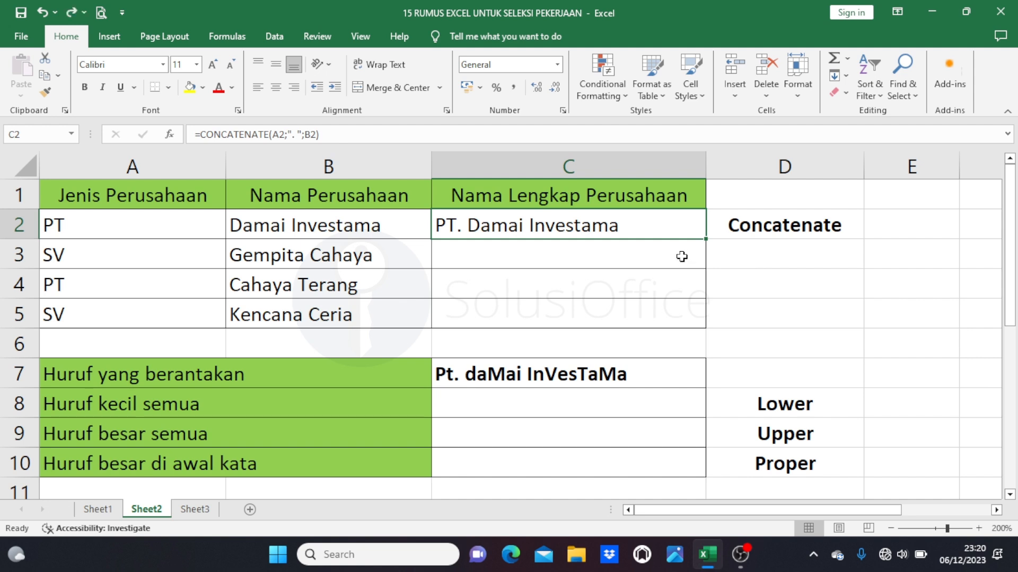
double_click(704, 239)
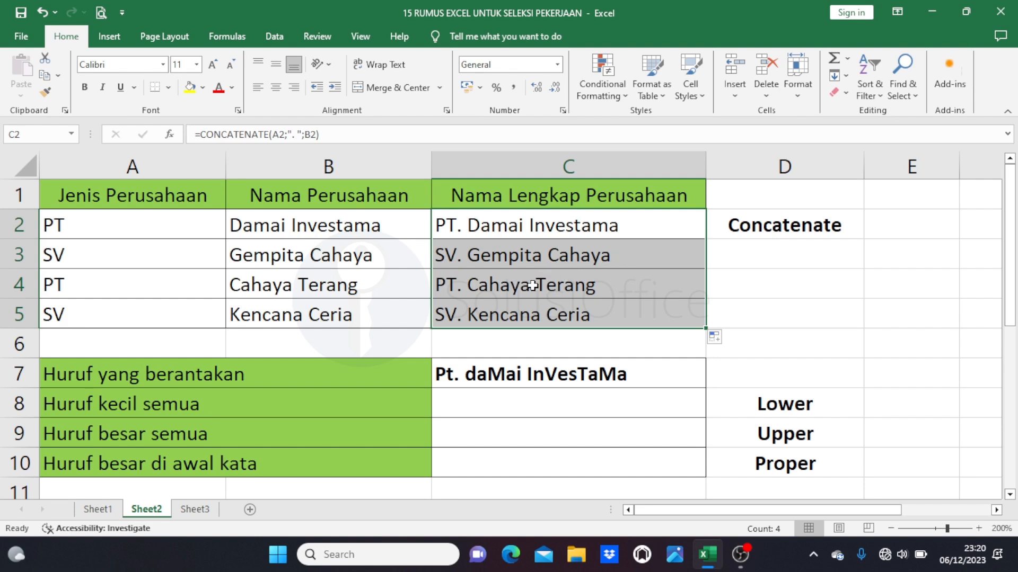
left_click_drag(480, 263, 475, 302)
left_click(462, 262)
left_click(468, 292)
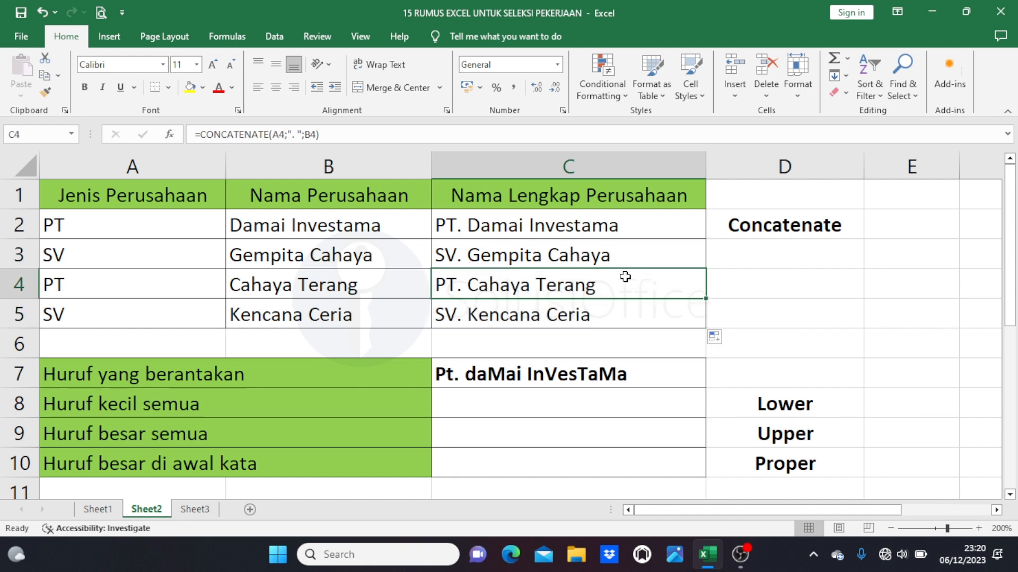
- Enter =LOWER(C7) in C8 to convert the messy company name to all lowercase in the Huruf kecil semua row
left_click(753, 406)
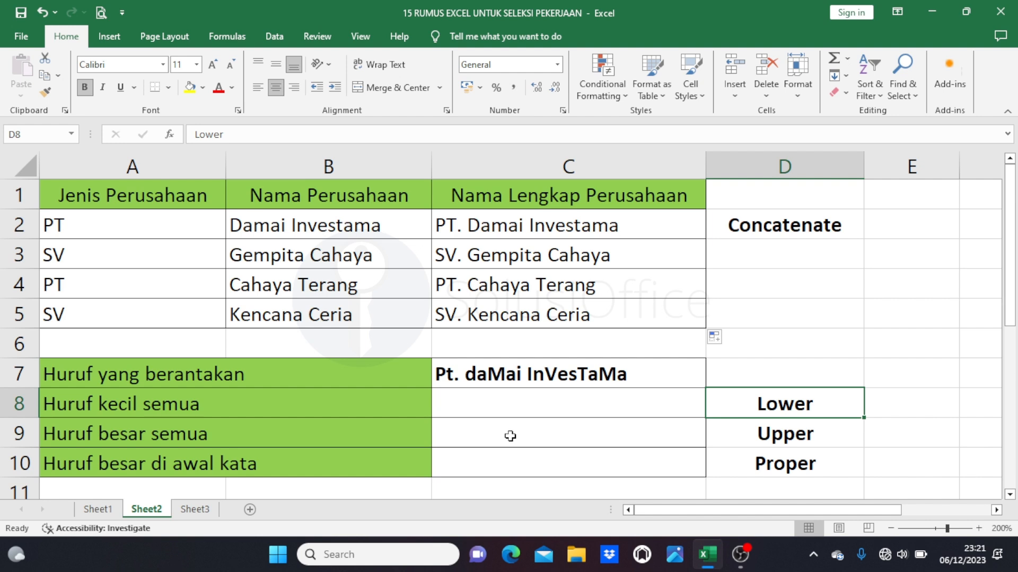
left_click(659, 377)
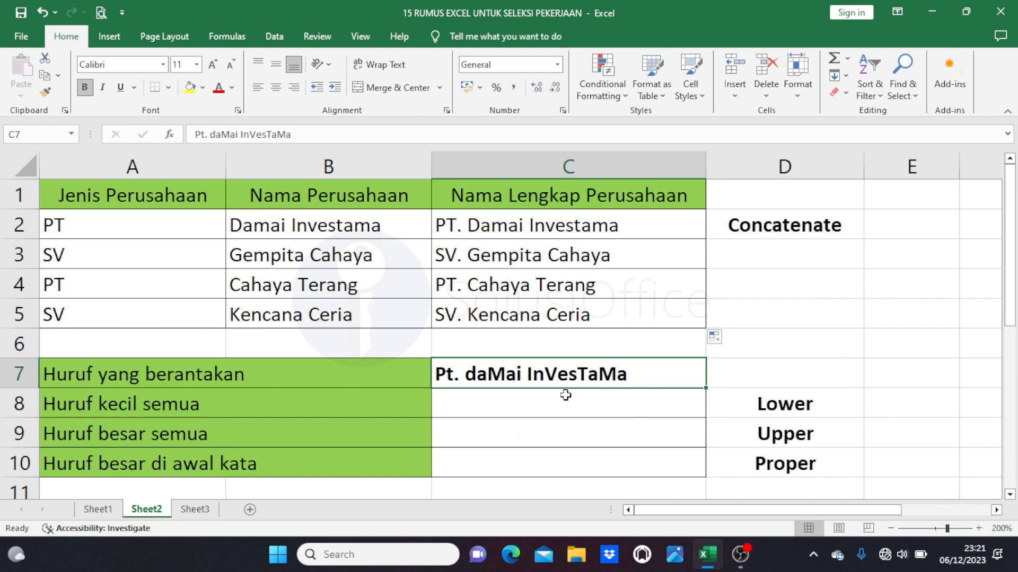
left_click(504, 414)
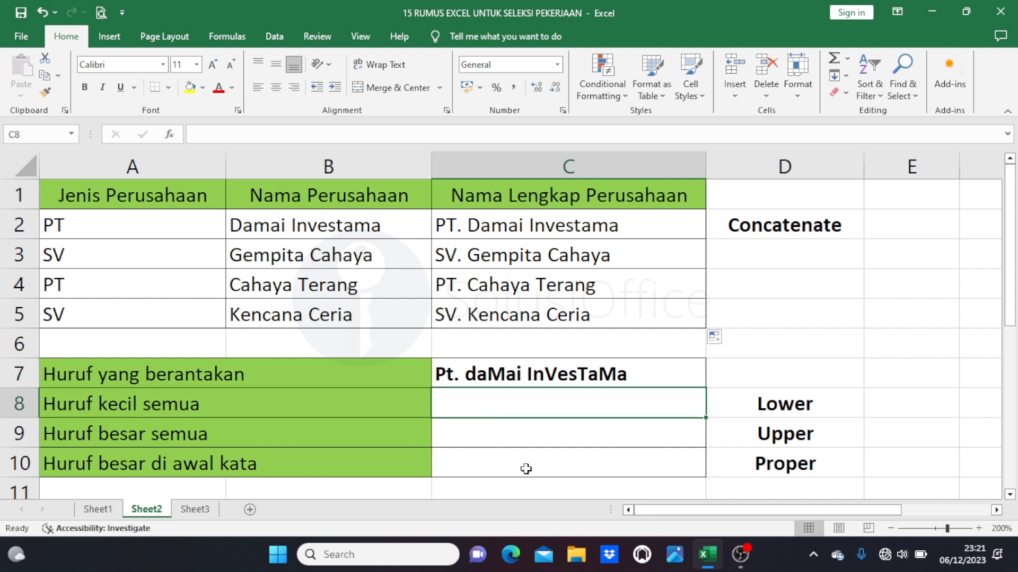
type("=low")
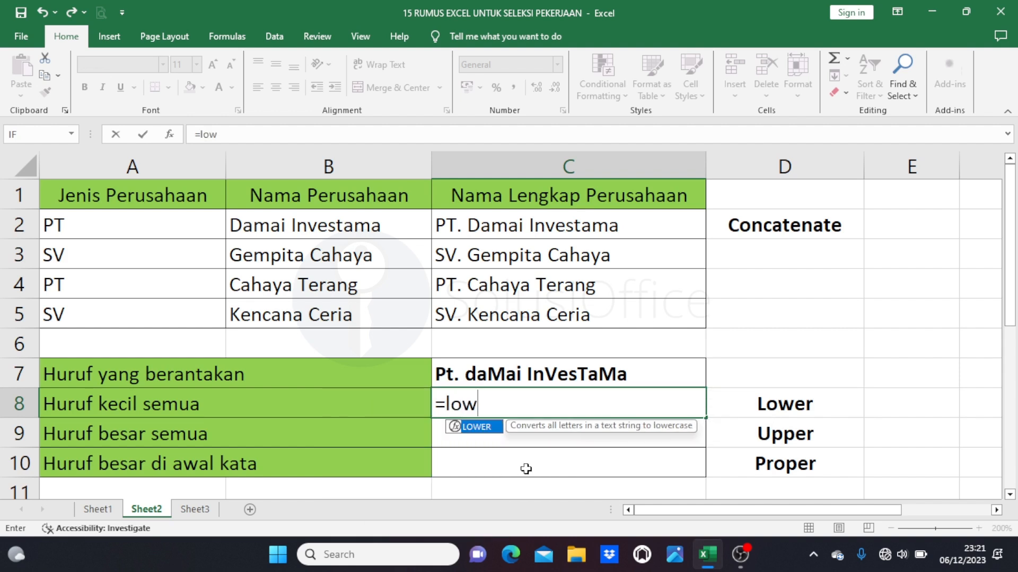
type("er(")
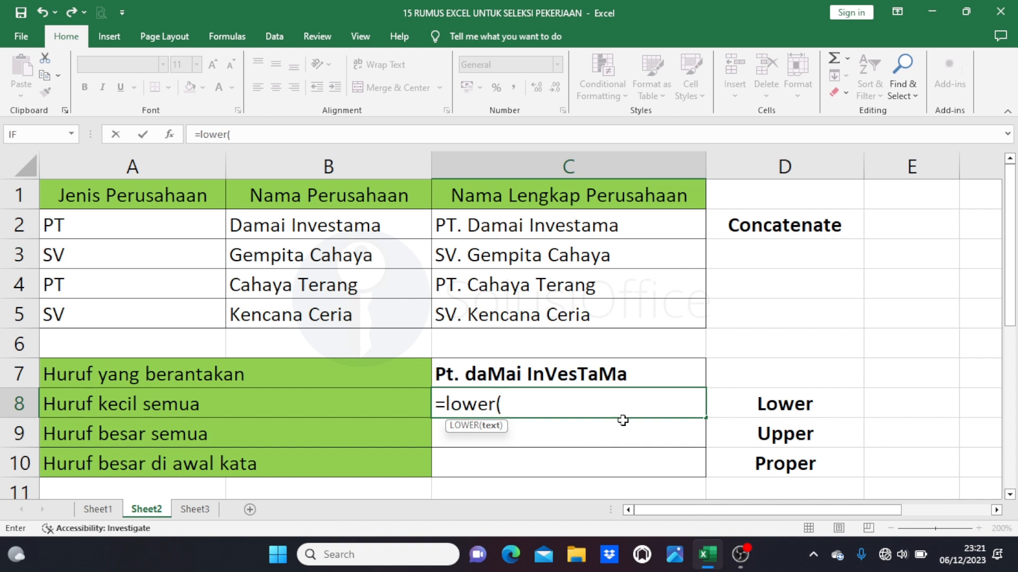
left_click(650, 374)
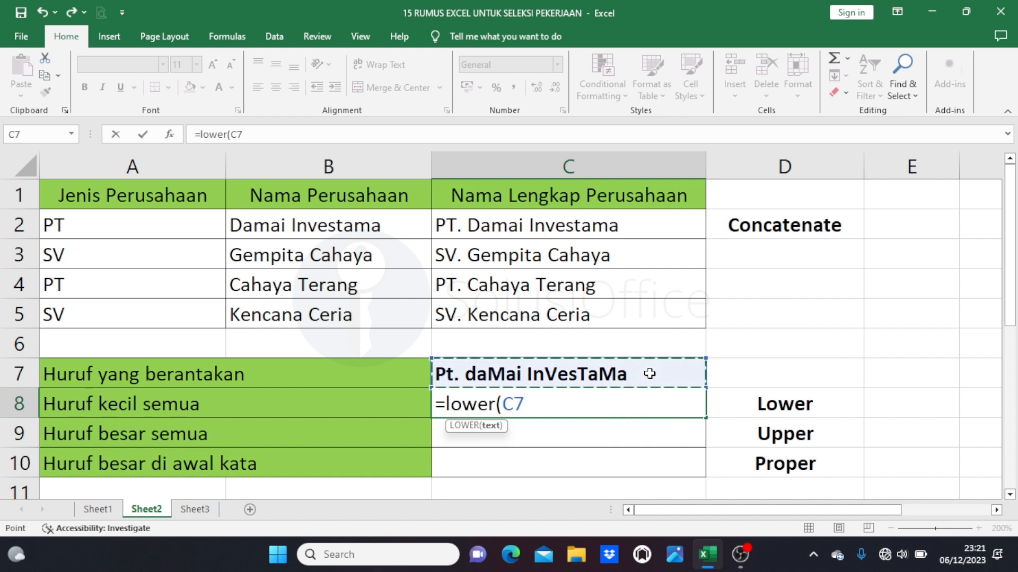
type(")")
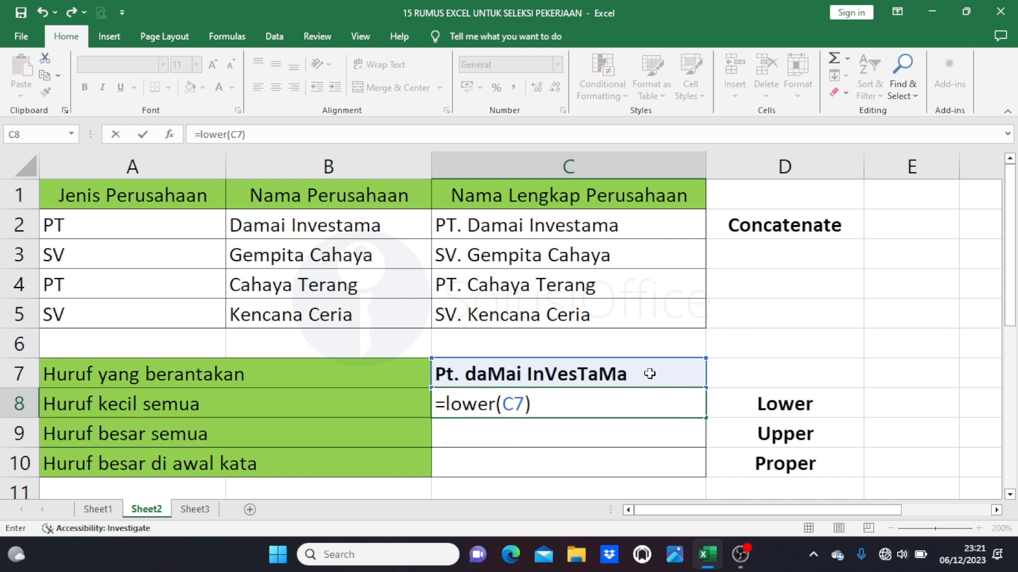
key("Return")
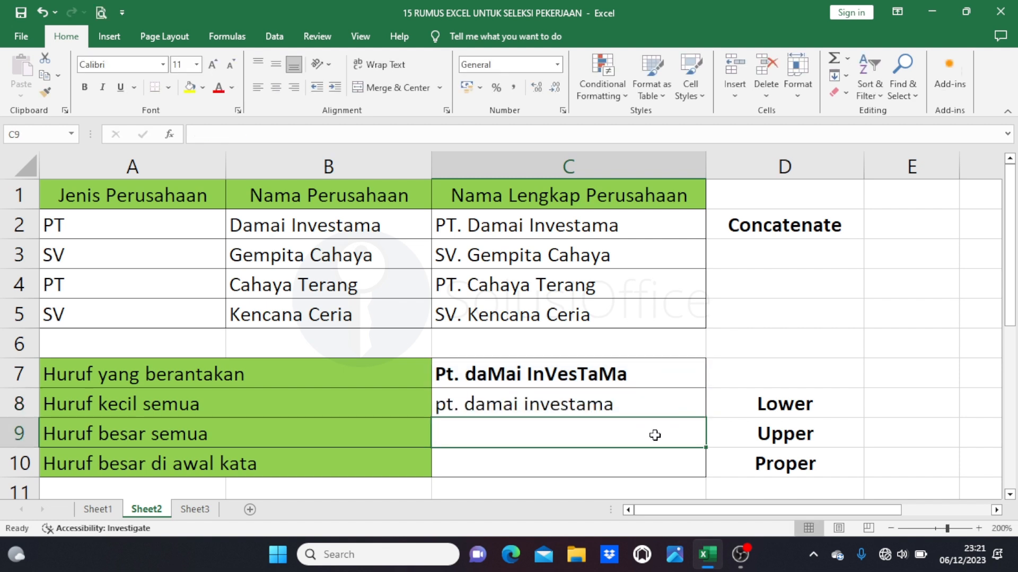
- Enter =UPPER(C7) in C9 to convert the messy company name to all capitals in the Huruf besar semua row
left_click(753, 433)
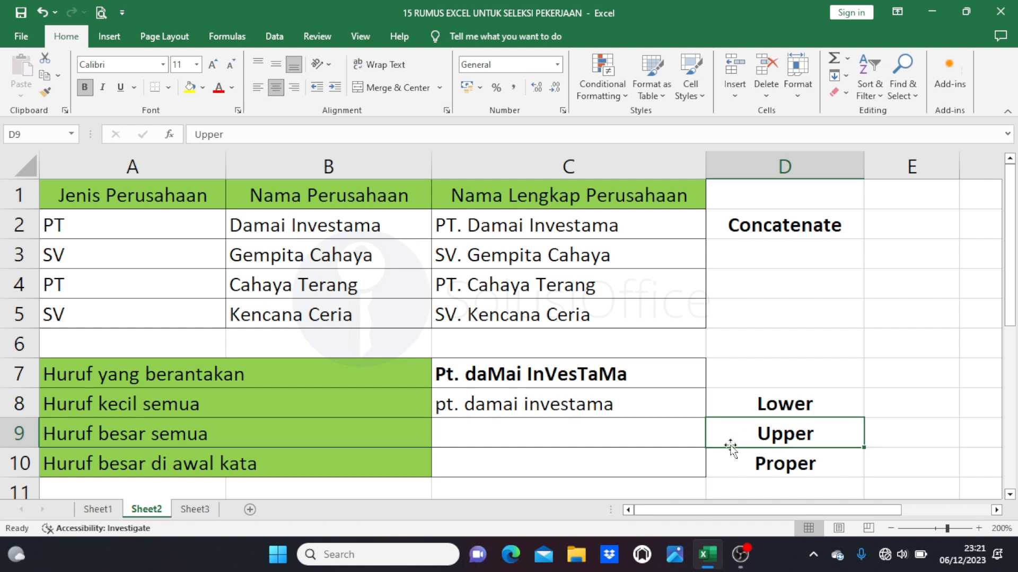
left_click(622, 433)
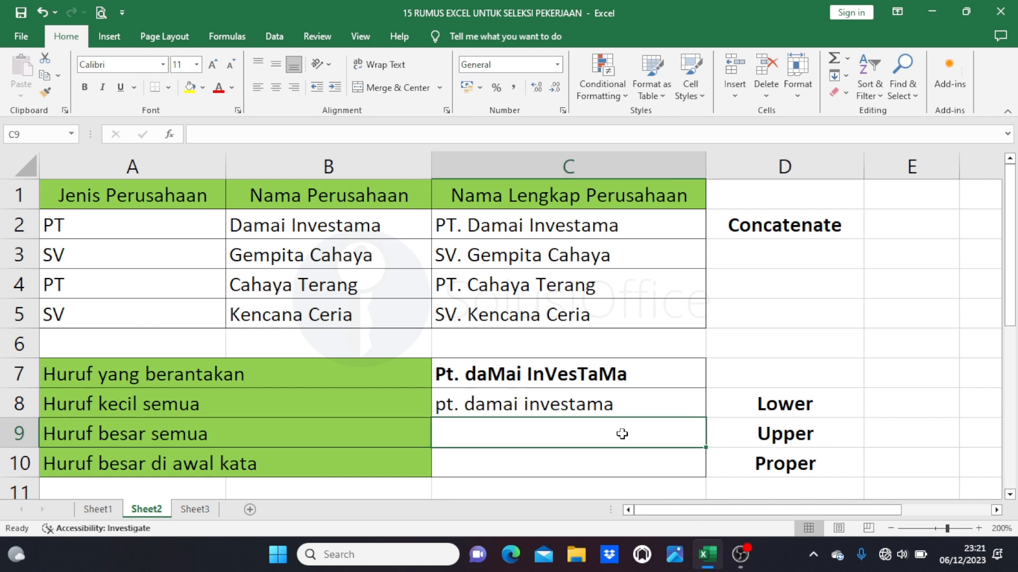
left_click(643, 381)
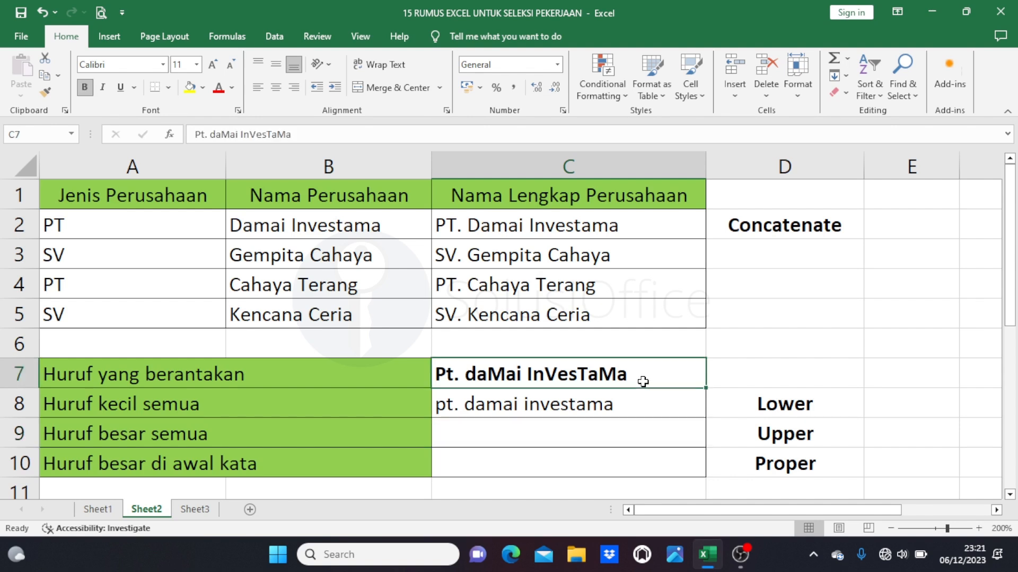
left_click(636, 439)
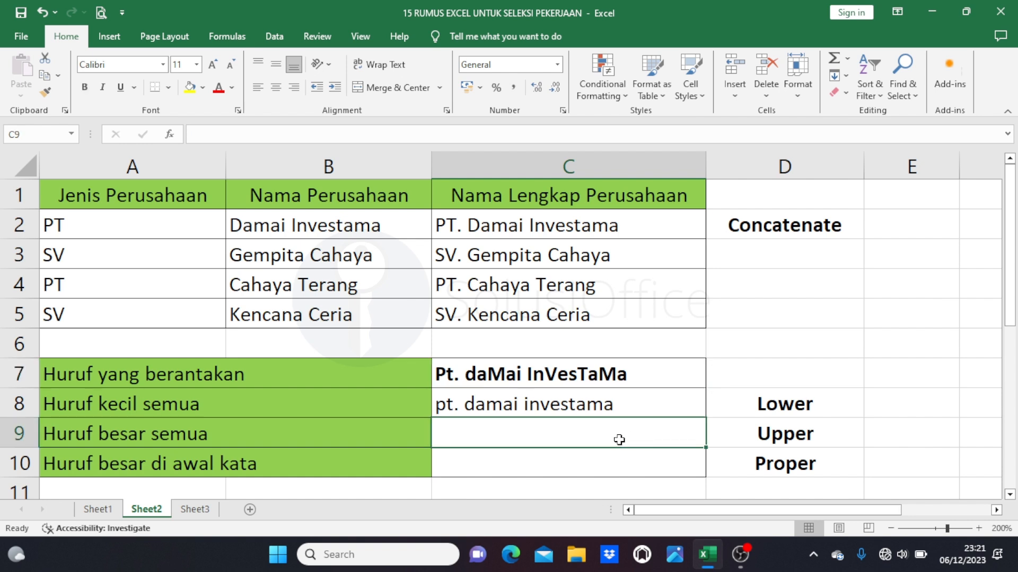
left_click(655, 404)
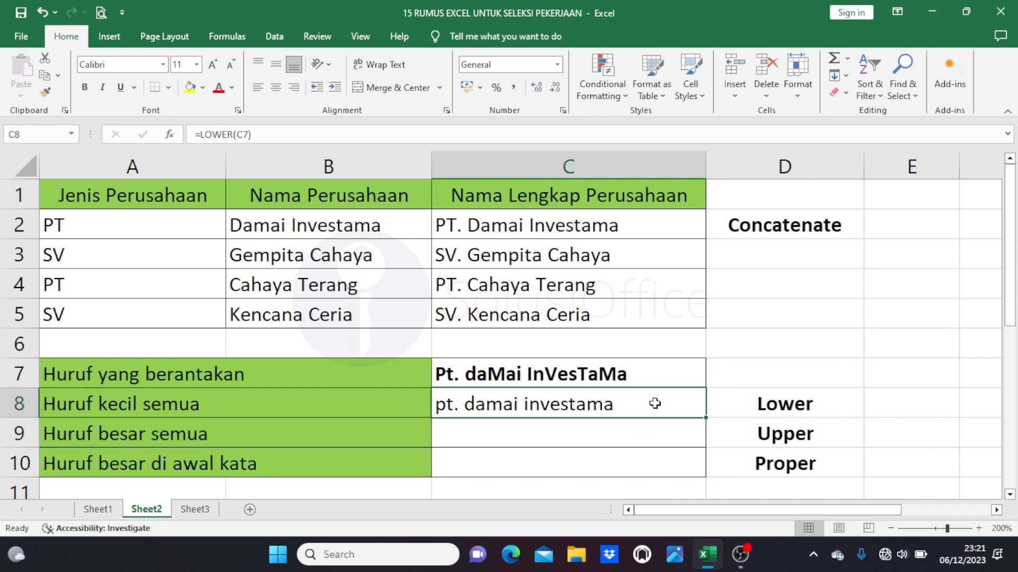
left_click(601, 434)
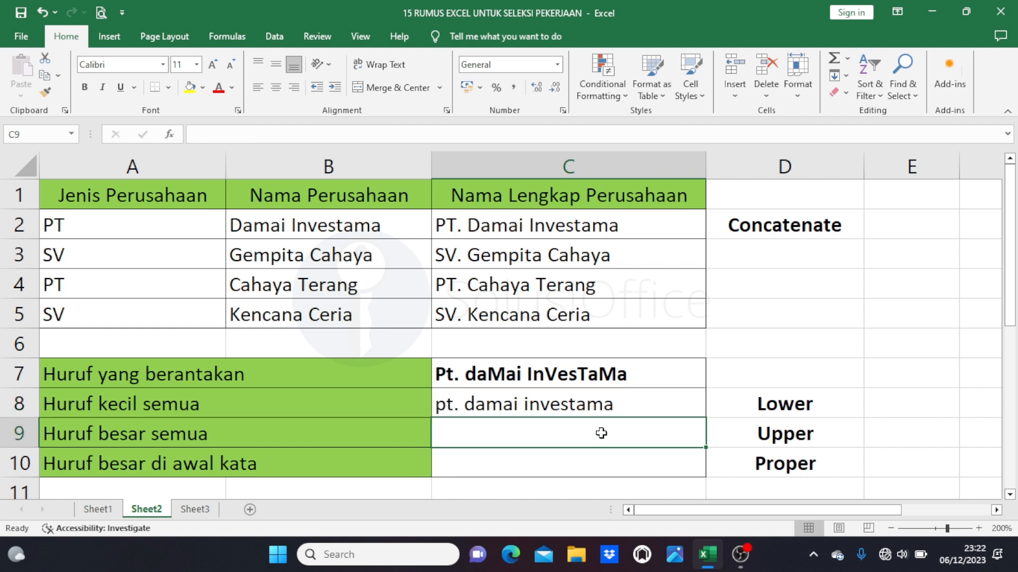
type("=")
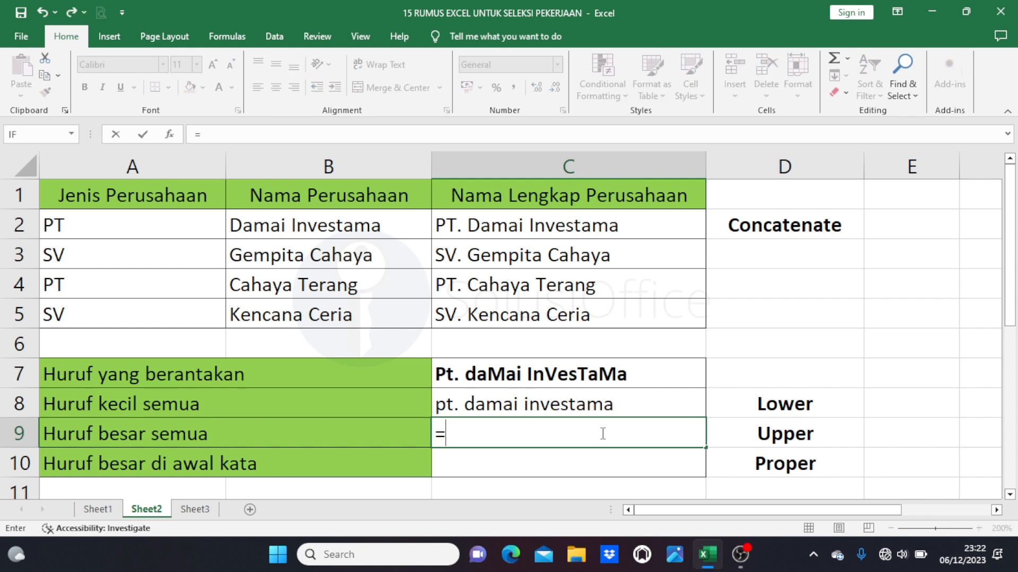
type("upper")
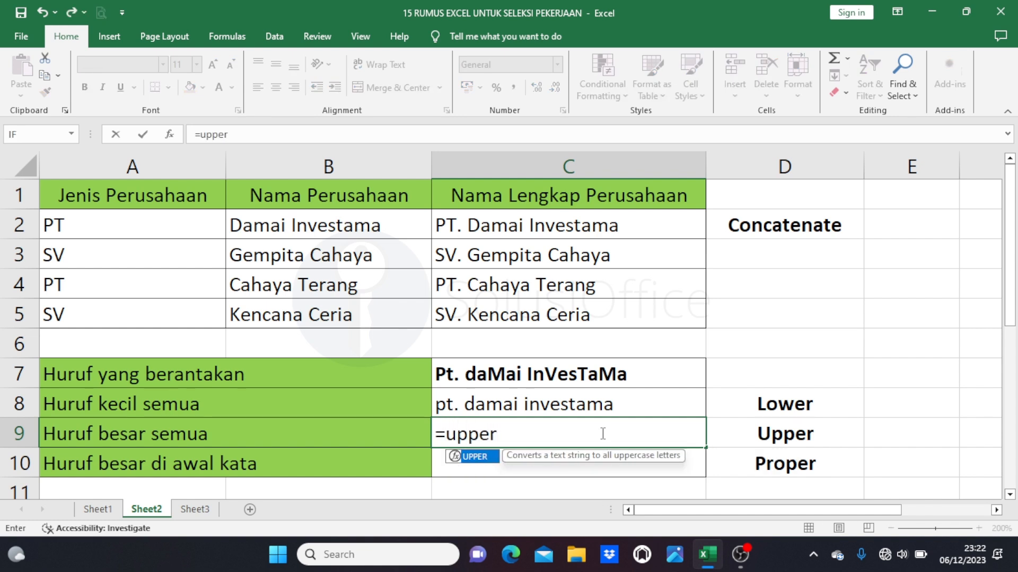
type("(")
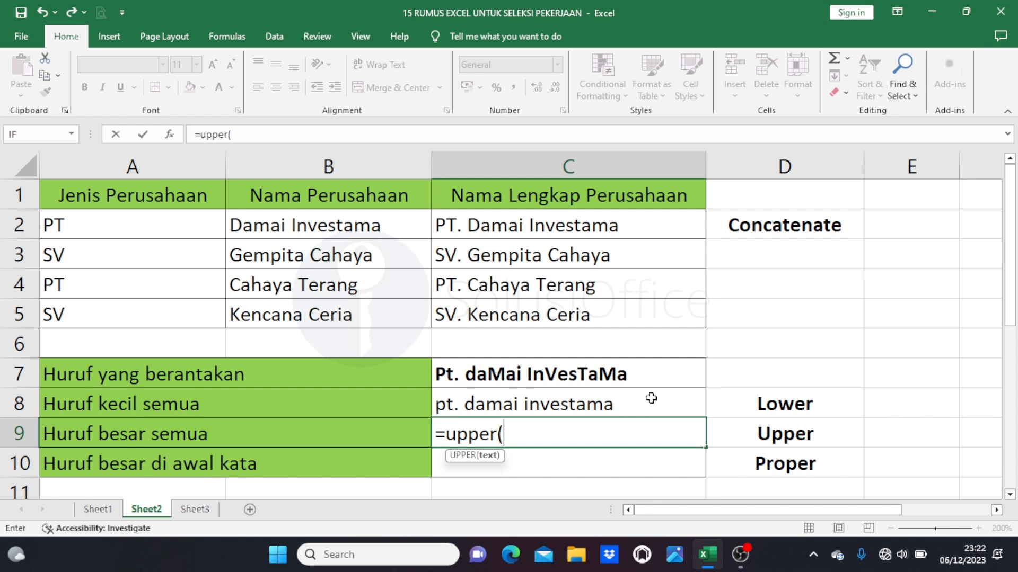
left_click(646, 376)
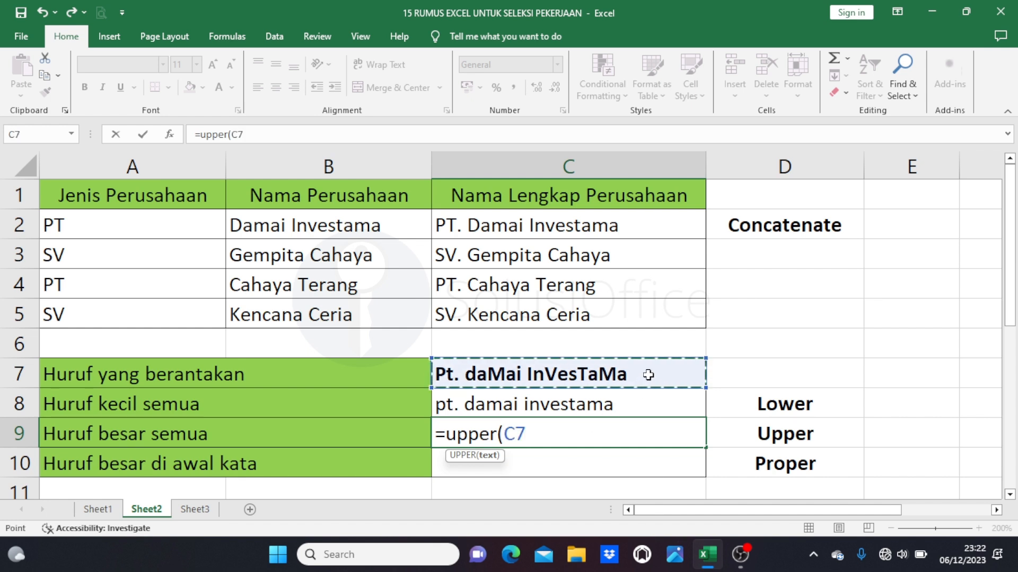
type(")")
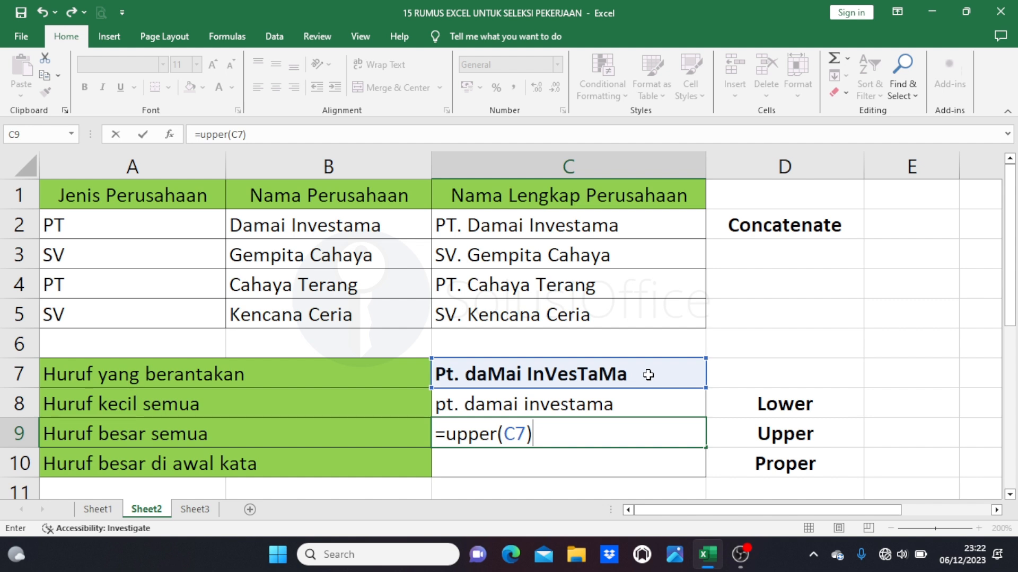
key("Return")
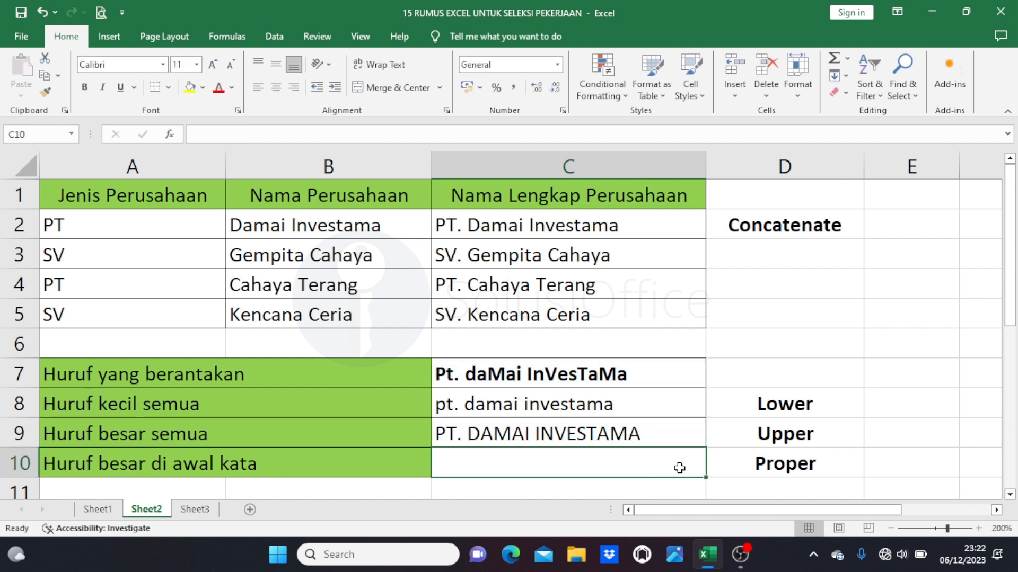
left_click(664, 440)
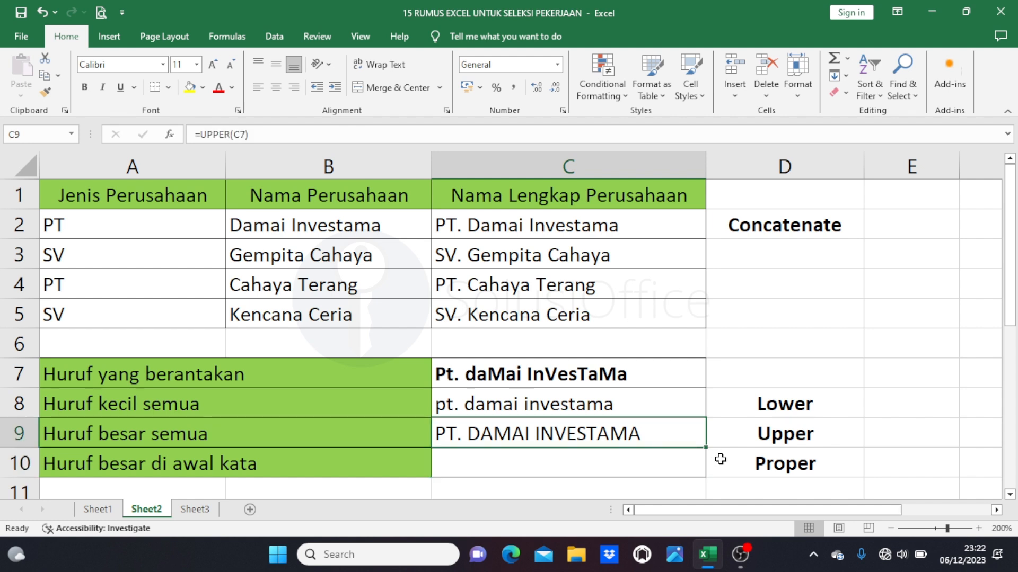
- Enter =PROPER(C7) in C10 to capitalize each word of the company name in the Huruf besar di awal kata row
left_click(764, 465)
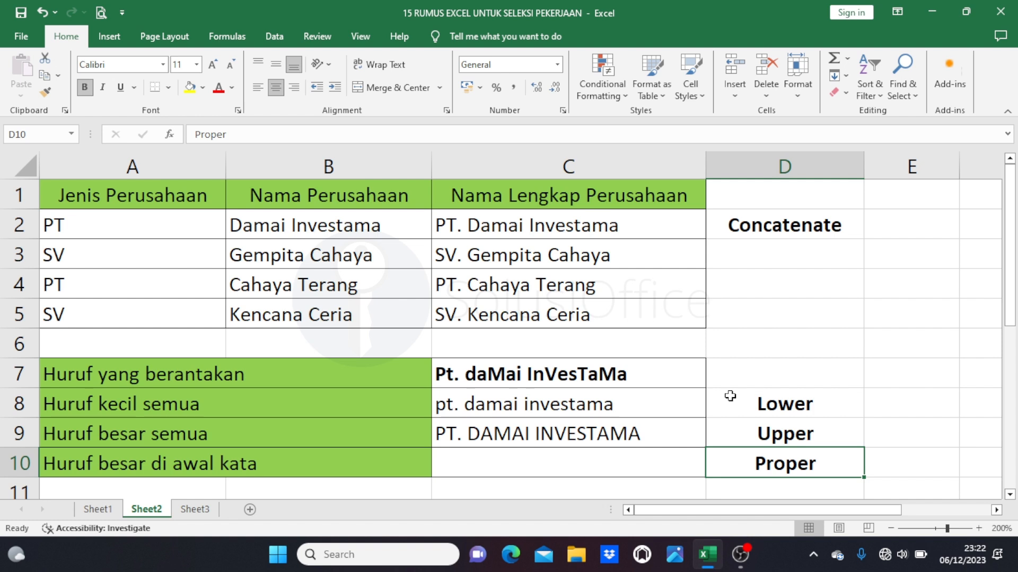
left_click(667, 462)
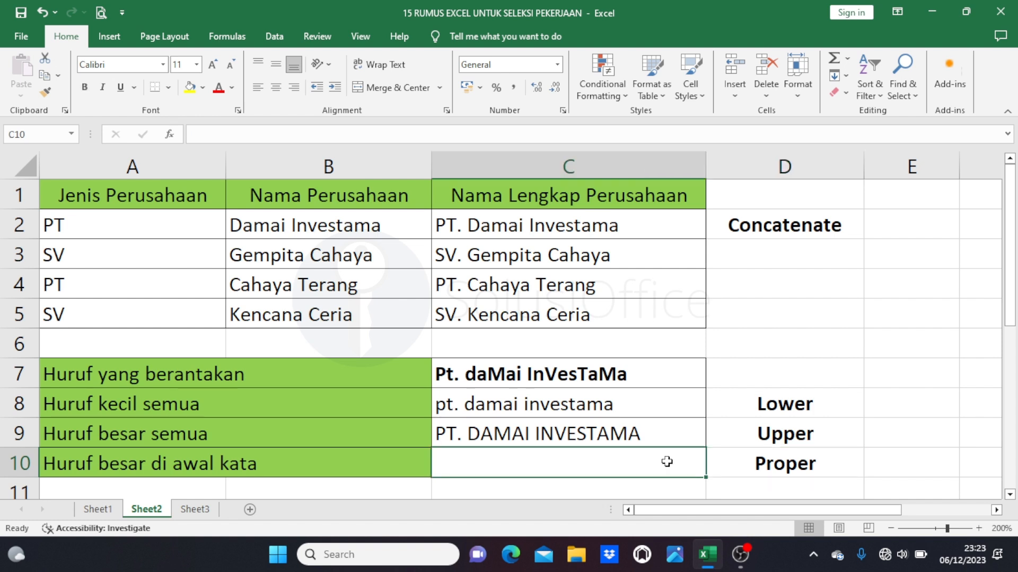
type("=proper")
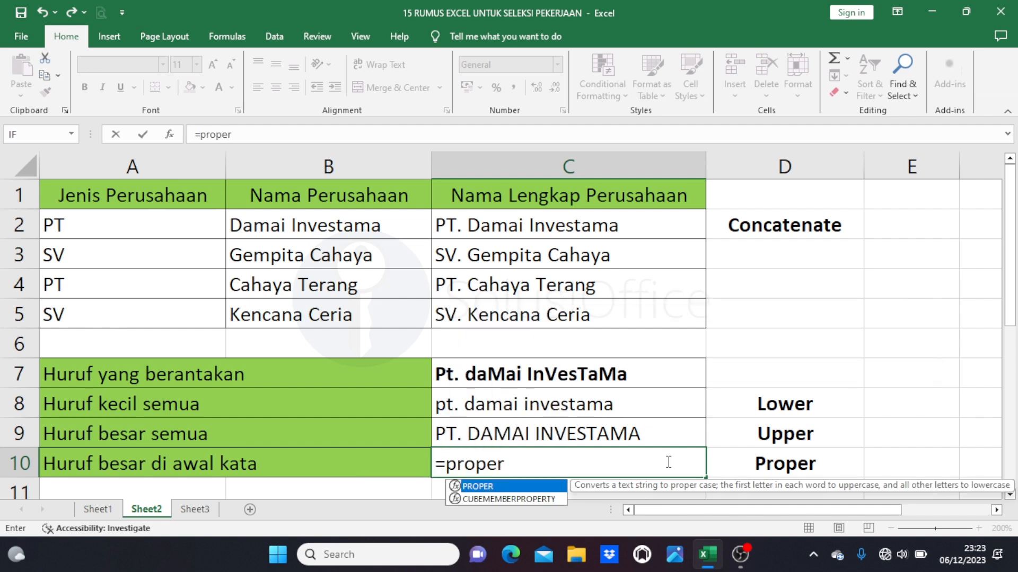
type("(")
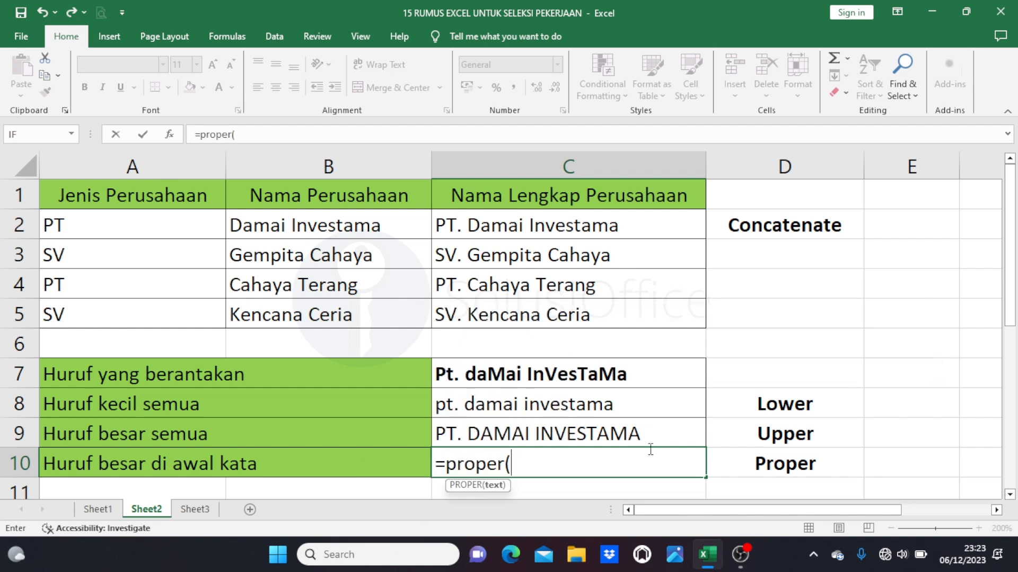
left_click(657, 372)
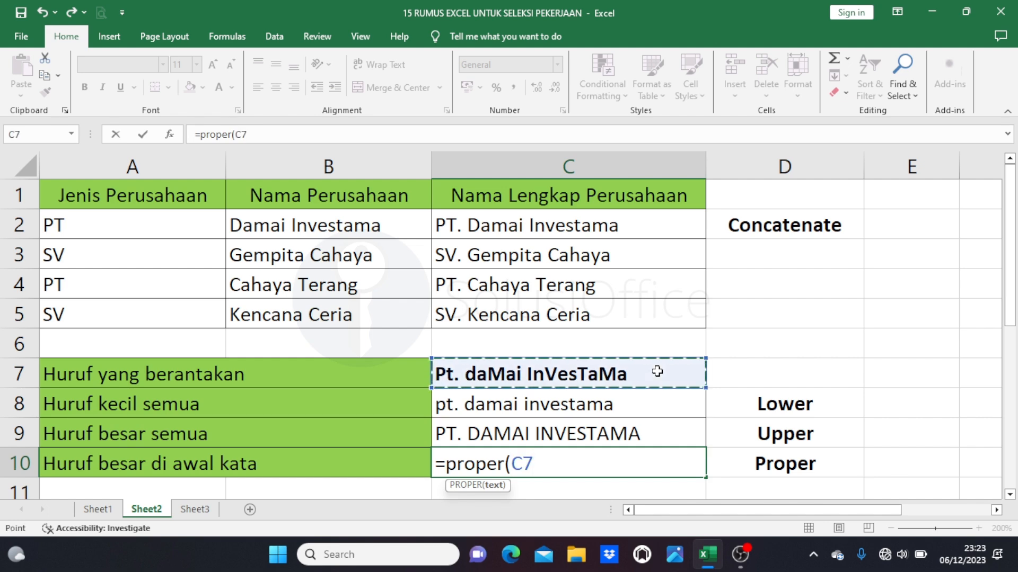
type(")")
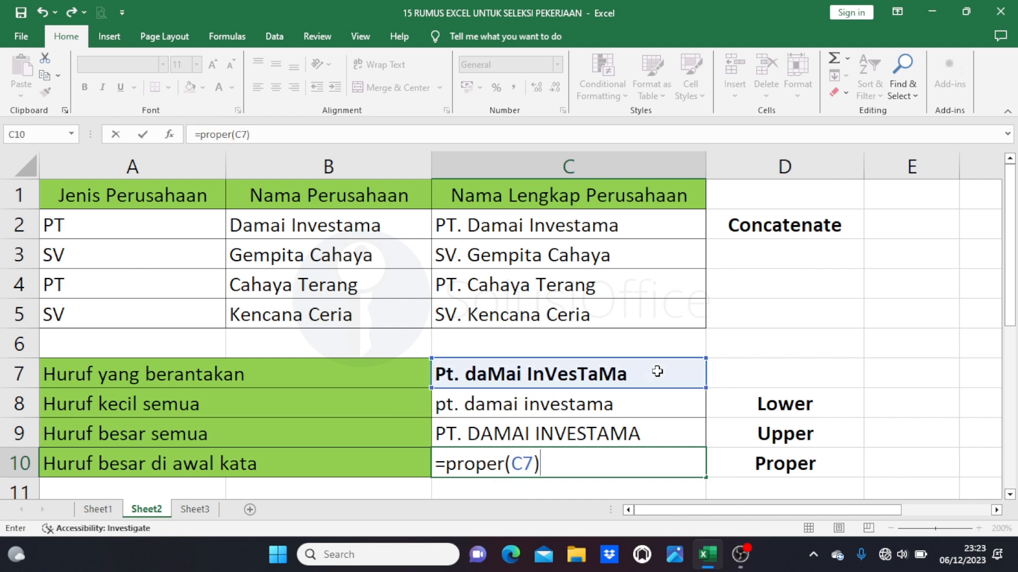
key("Return")
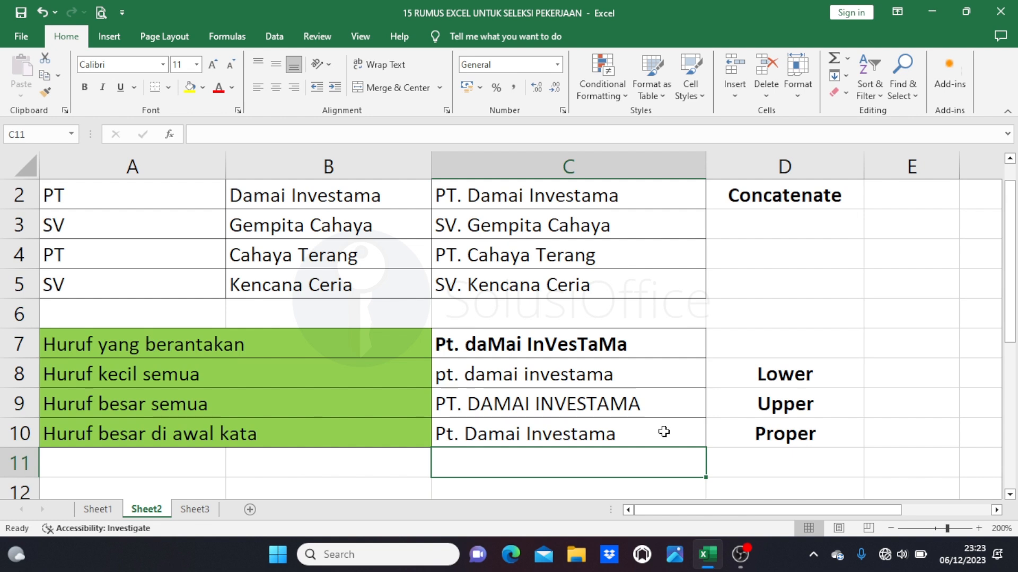
left_click(663, 432)
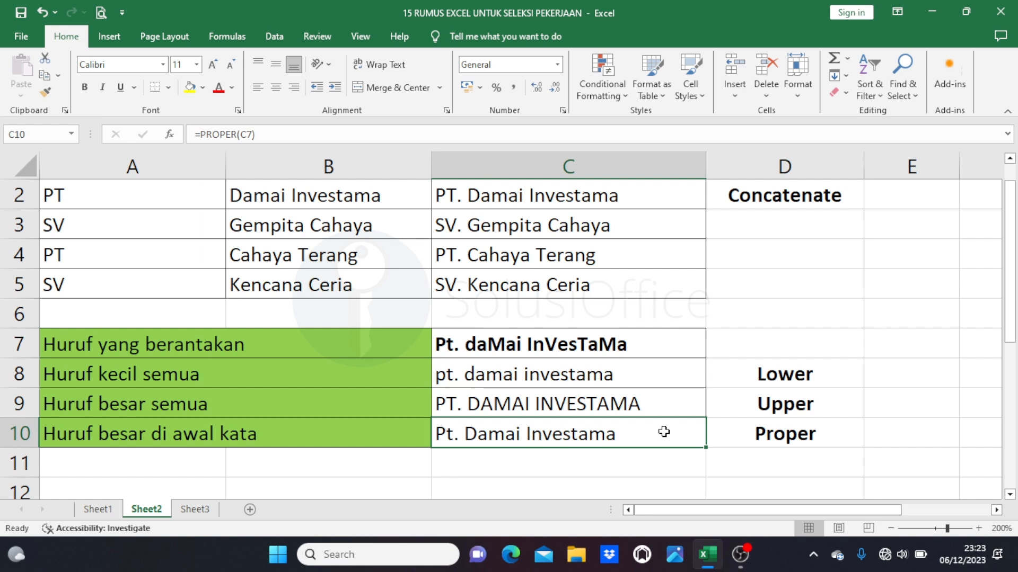
scroll(663, 432, "up", 1)
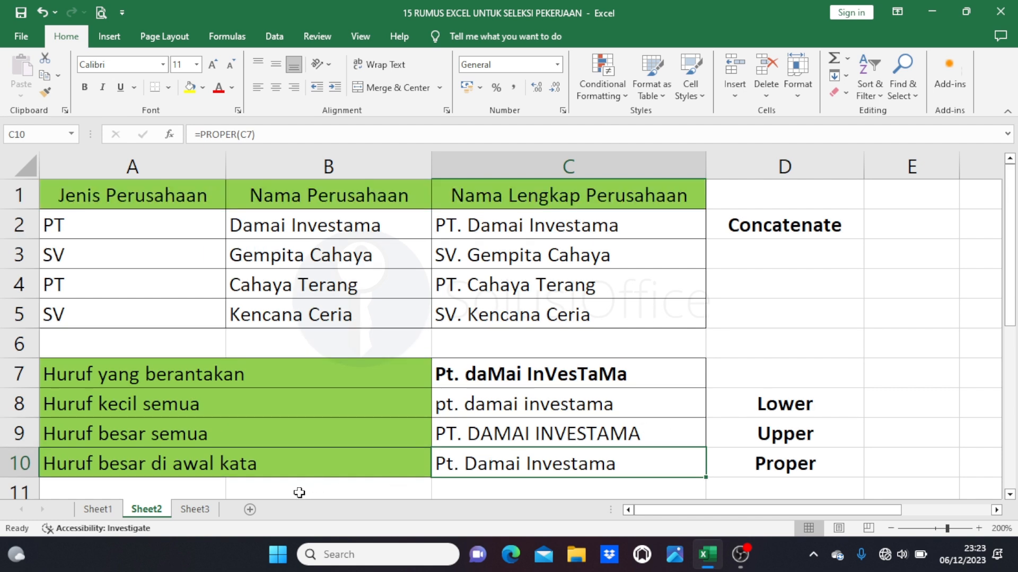
- Switch to Sheet3 and look over the employee table and the Vlookup and Hlookup reference tables for Gaji and Tunjangan
left_click(194, 510)
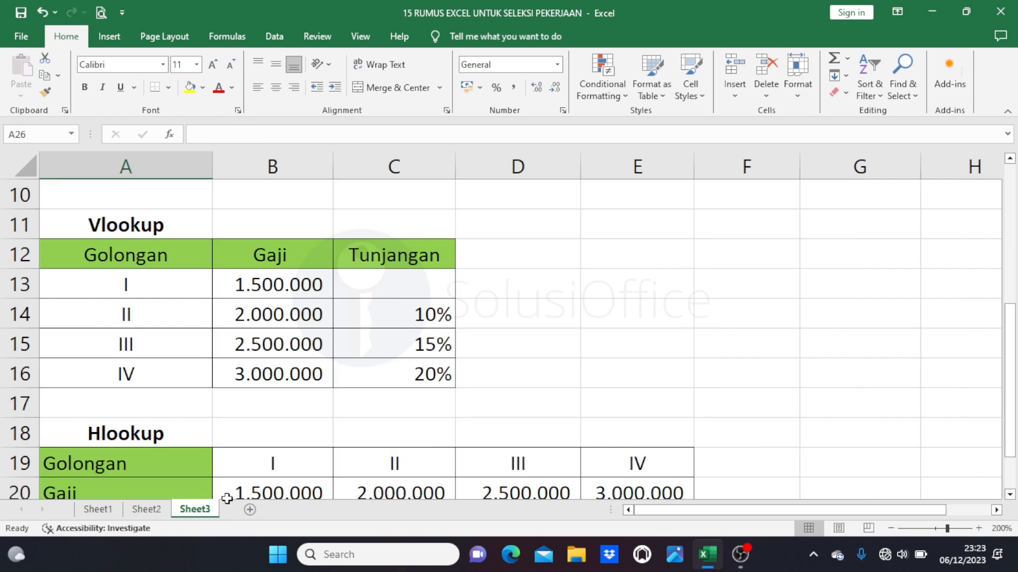
scroll(276, 403, "up", 3)
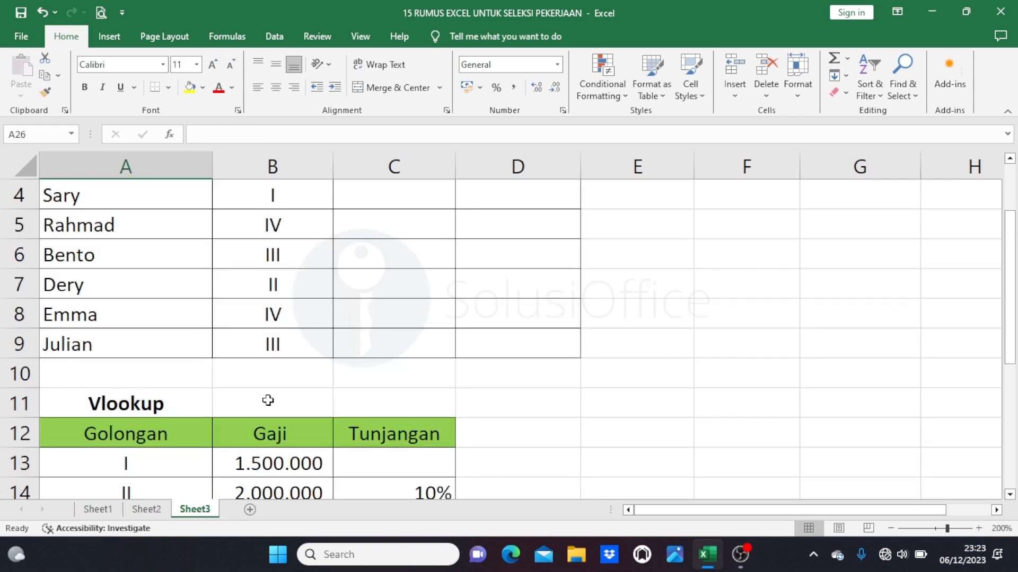
scroll(254, 395, "down", 2)
scroll(233, 392, "down", 2)
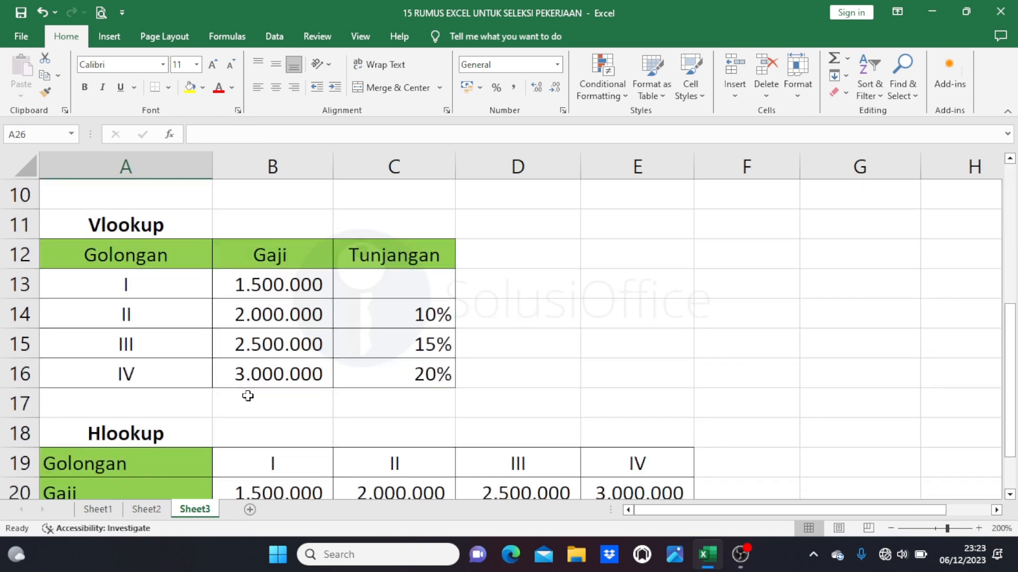
scroll(248, 395, "up", 4)
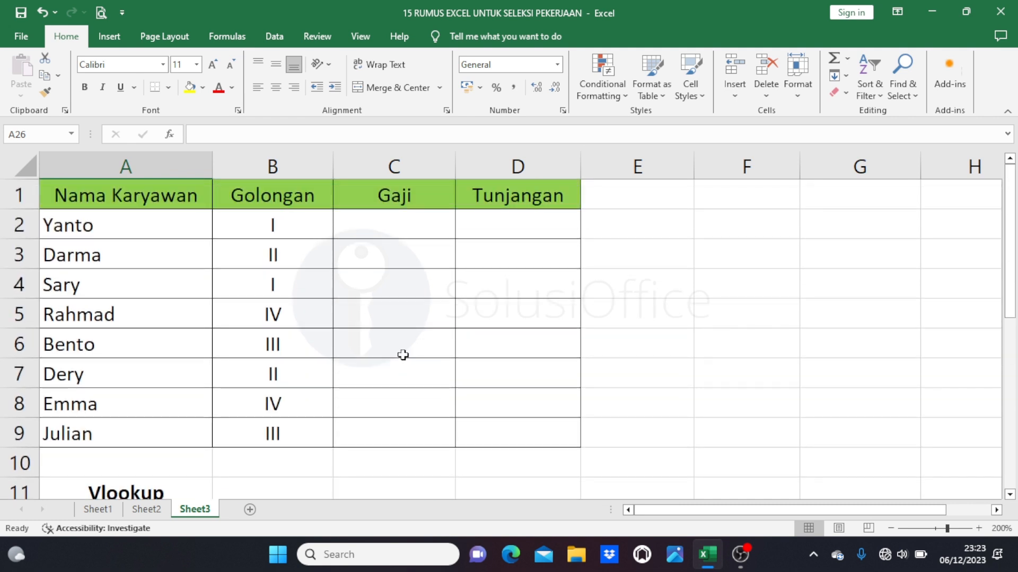
scroll(403, 355, "down", 2)
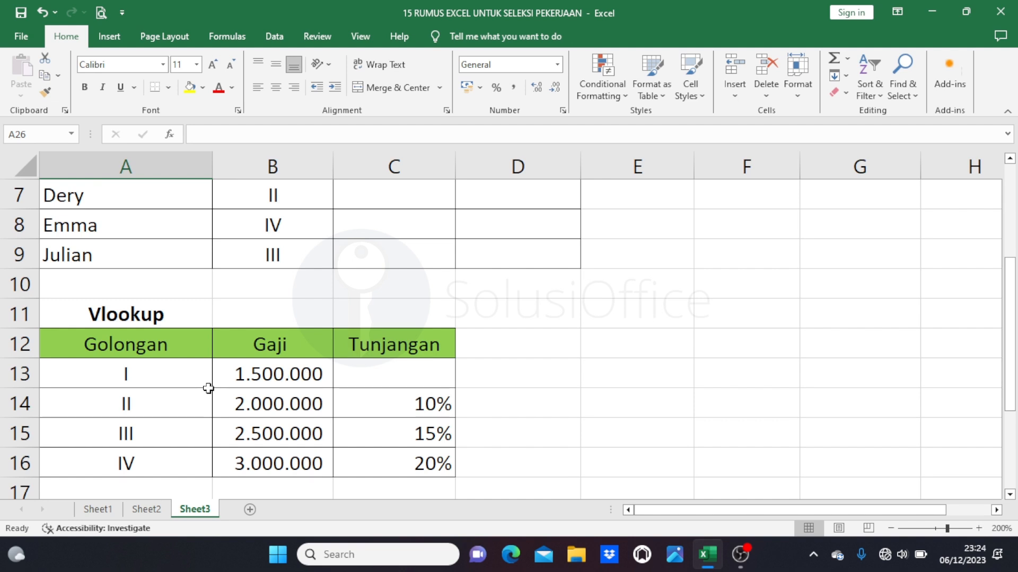
- Examine the Vlookup table A12:C16, the Hlookup table A19:E21 and the empty Gaji and Tunjangan cells C2:D9
left_click_drag(180, 351, 369, 461)
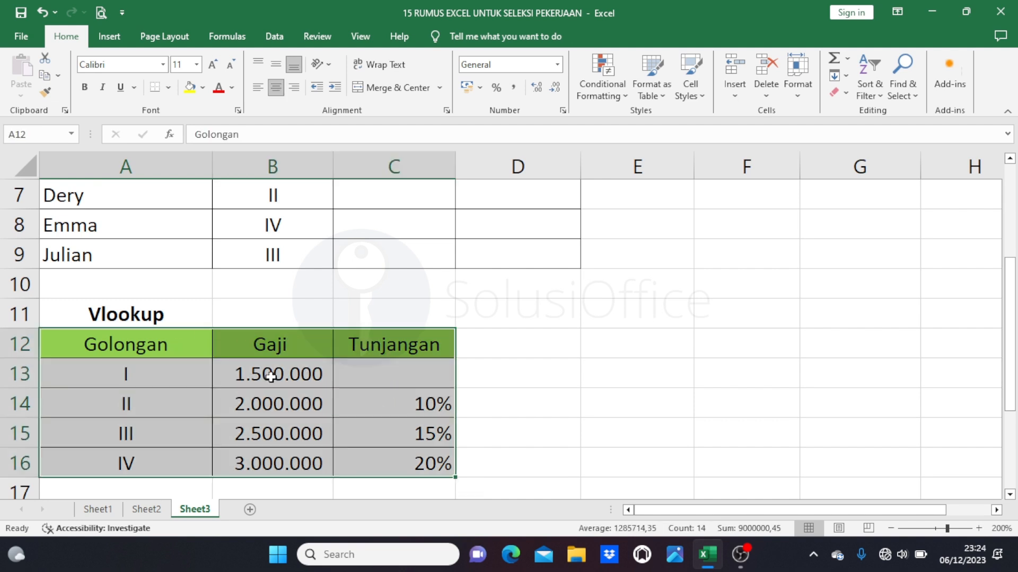
left_click_drag(198, 345, 364, 453)
scroll(359, 438, "down", 2)
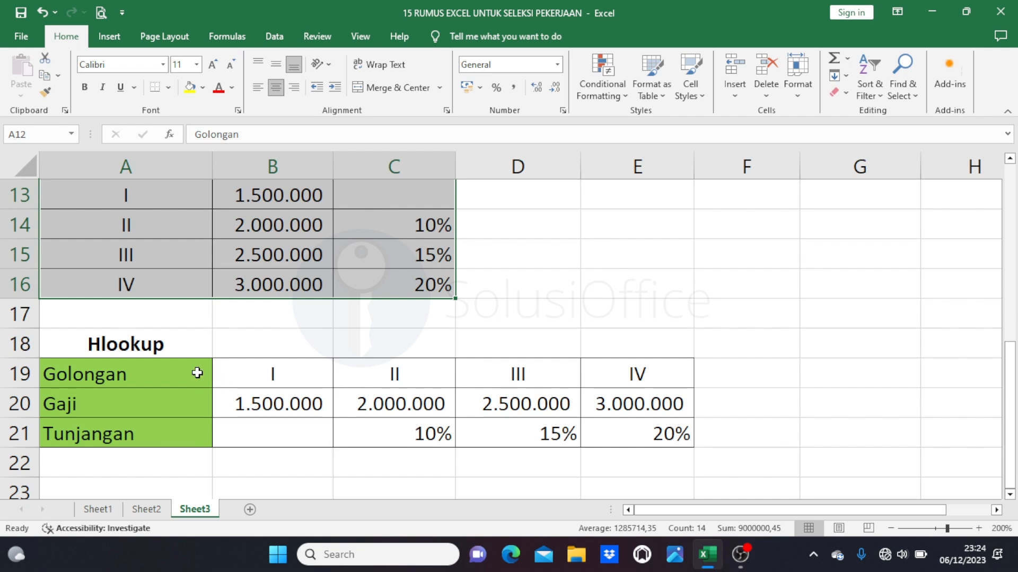
left_click_drag(187, 374, 624, 433)
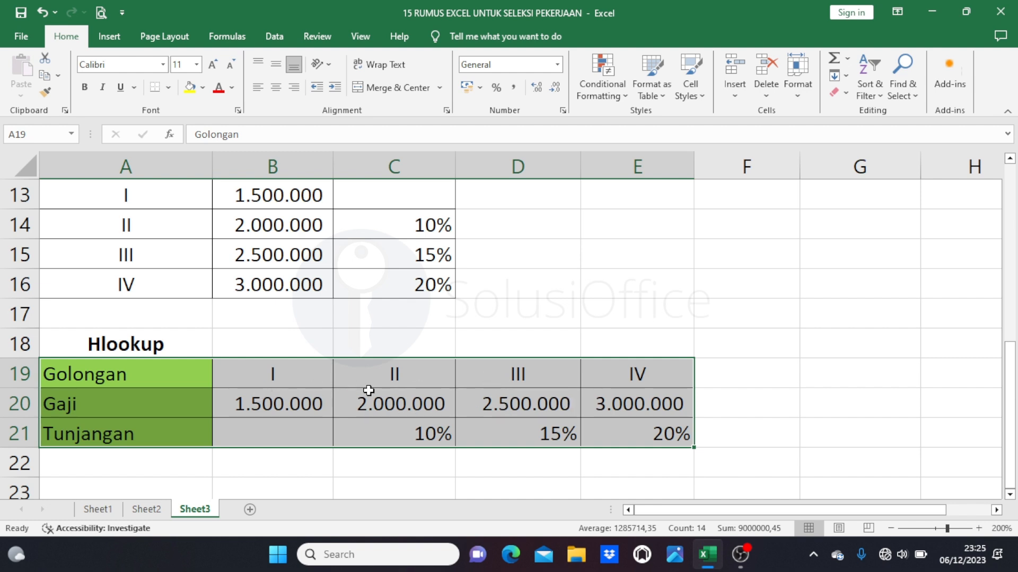
scroll(474, 404, "up", 2)
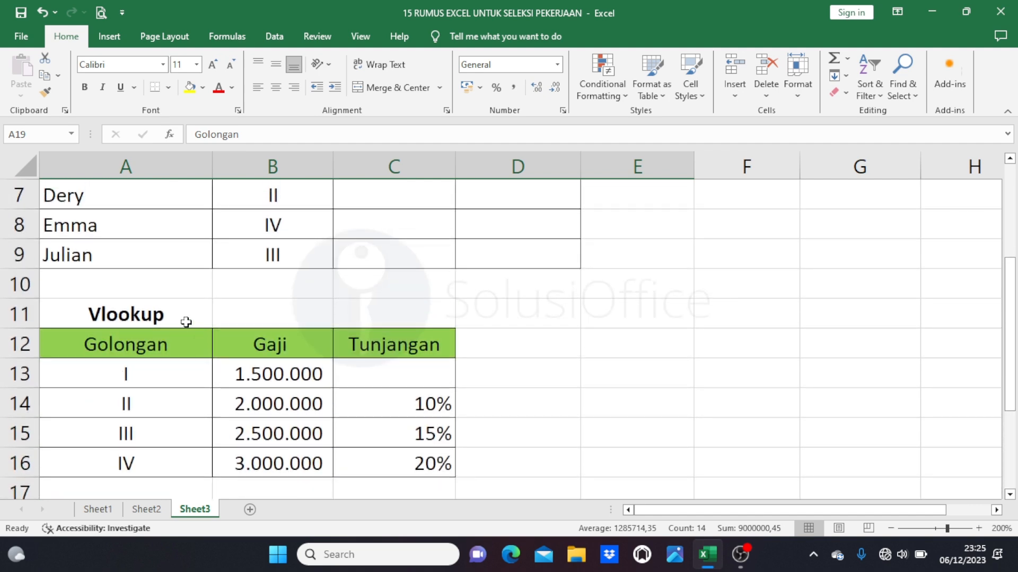
left_click(188, 321)
scroll(490, 332, "up", 2)
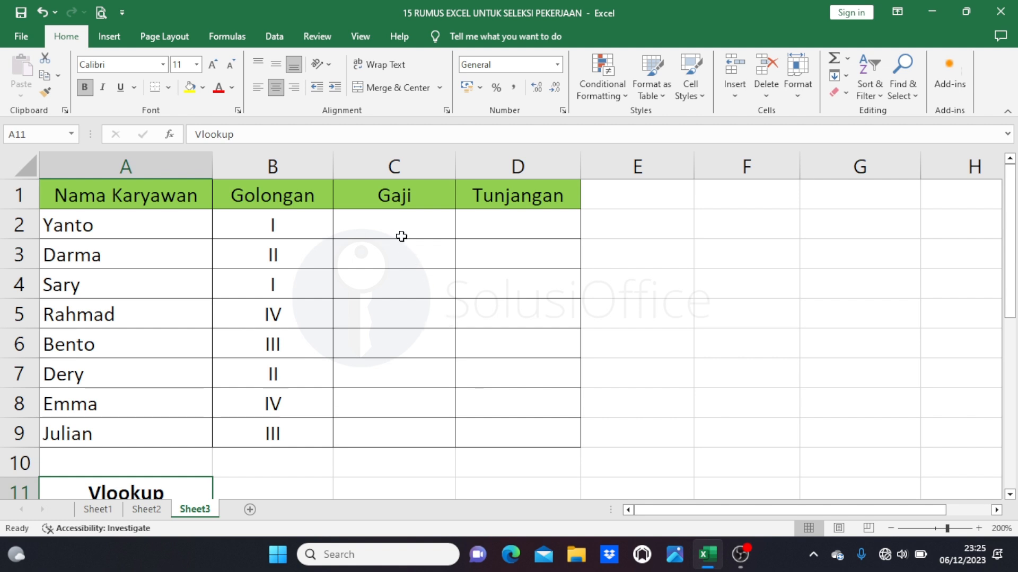
left_click_drag(399, 227, 511, 429)
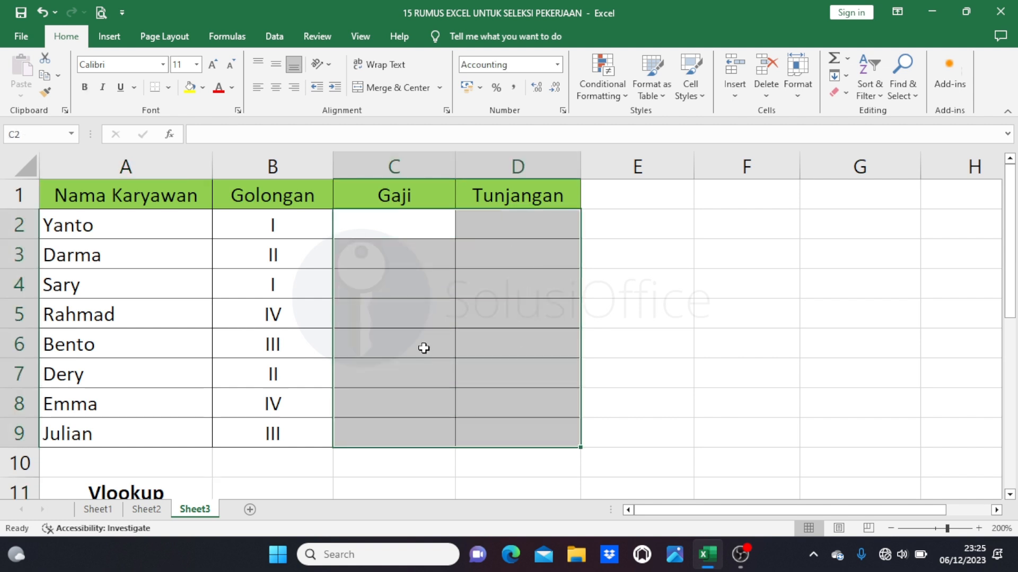
scroll(422, 347, "down", 2)
left_click_drag(240, 386, 391, 456)
scroll(398, 440, "up", 2)
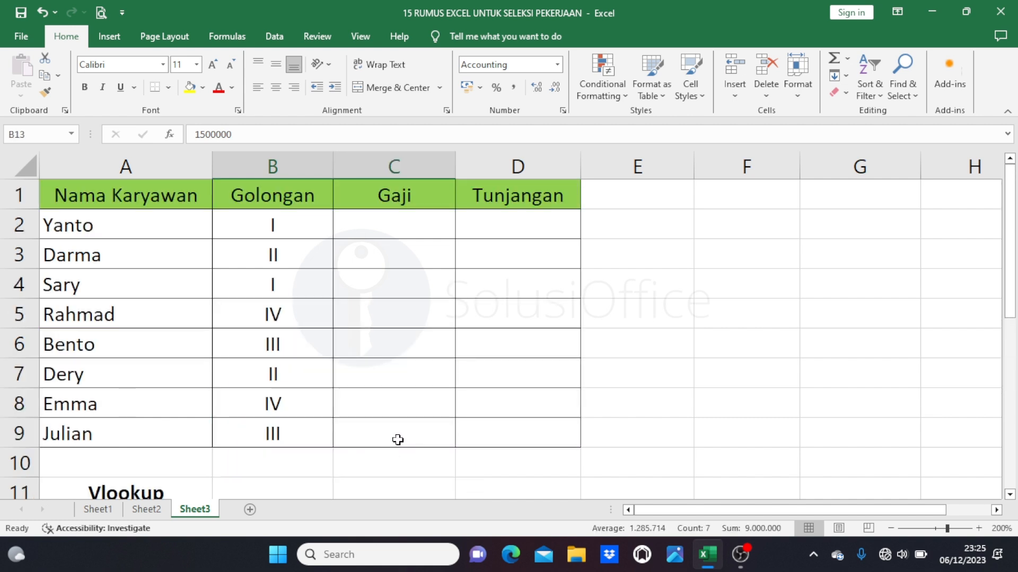
- Begin a VLOOKUP formula in C2 under Gaji, using the Golongan cell B2 as the lookup value
left_click(421, 229)
type("=")
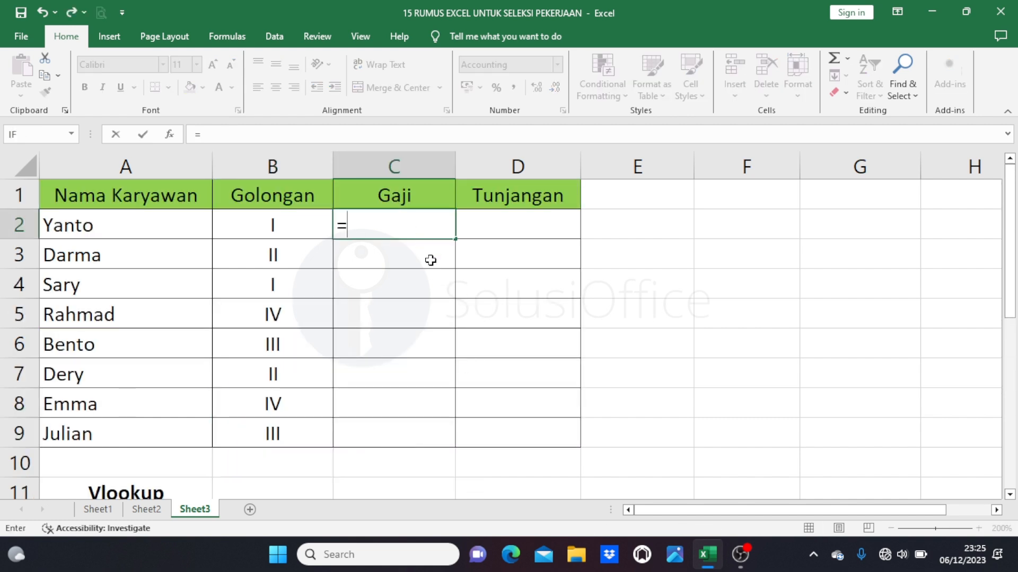
type("vlo")
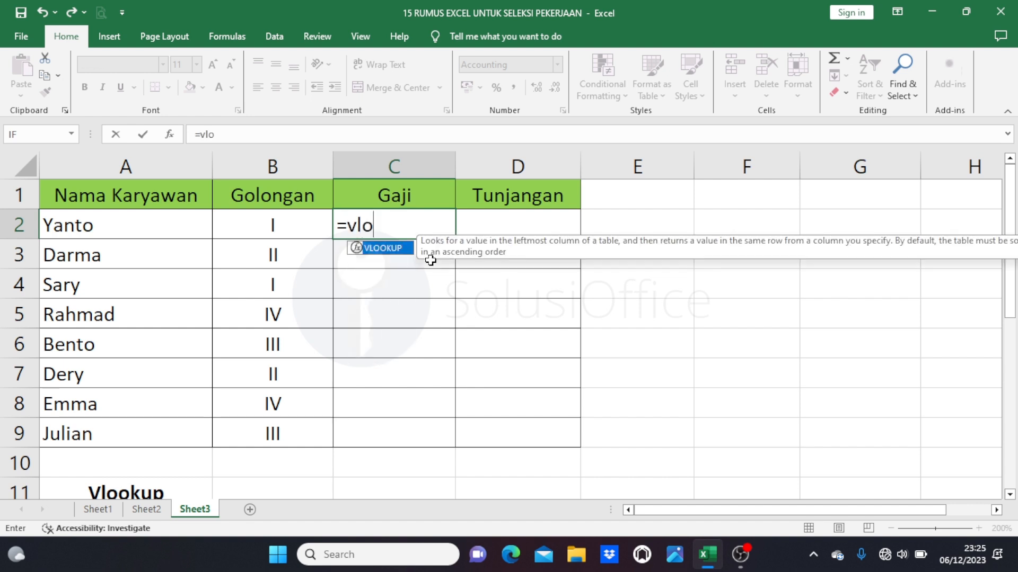
type("okup")
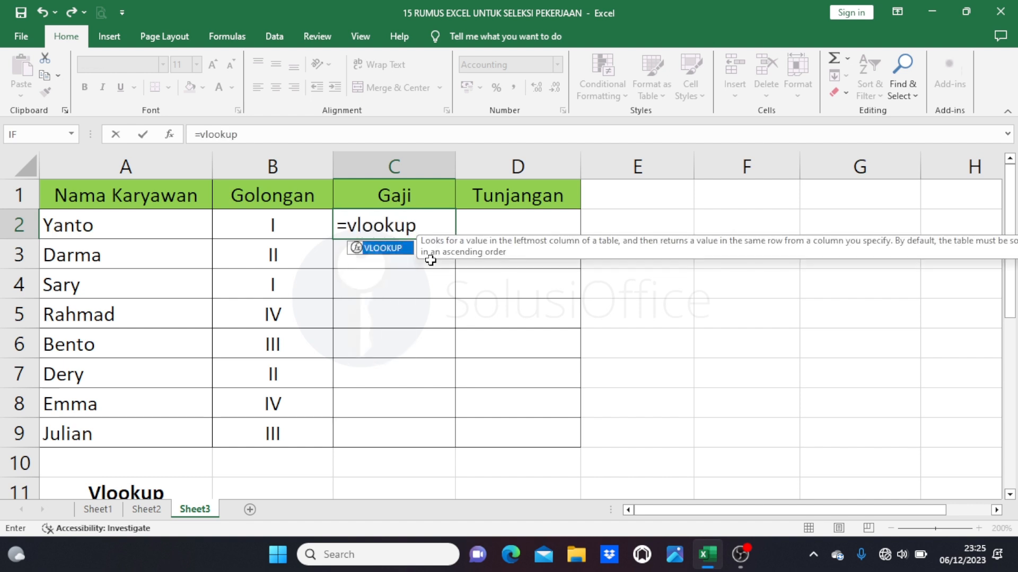
type("(")
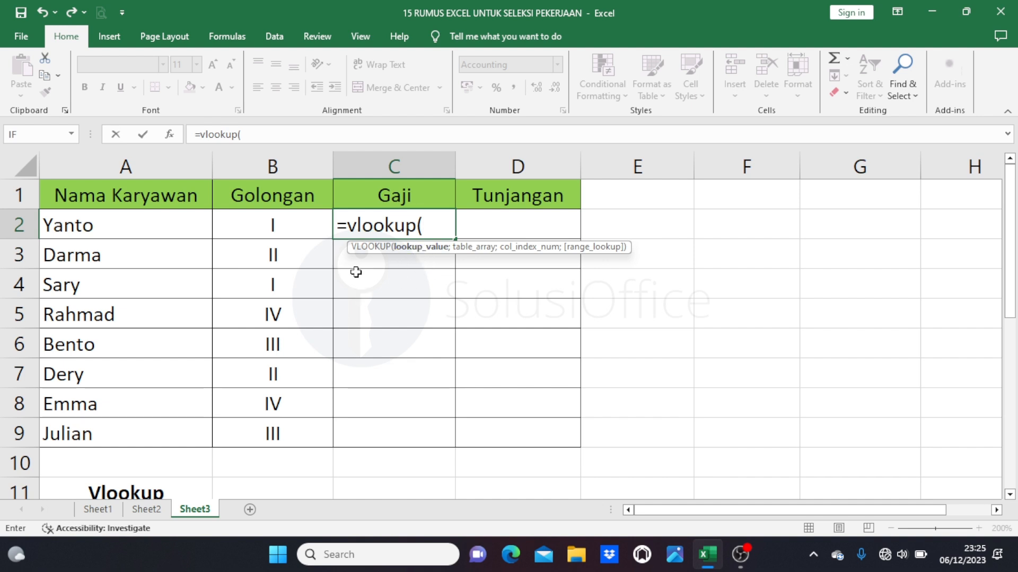
left_click(311, 226)
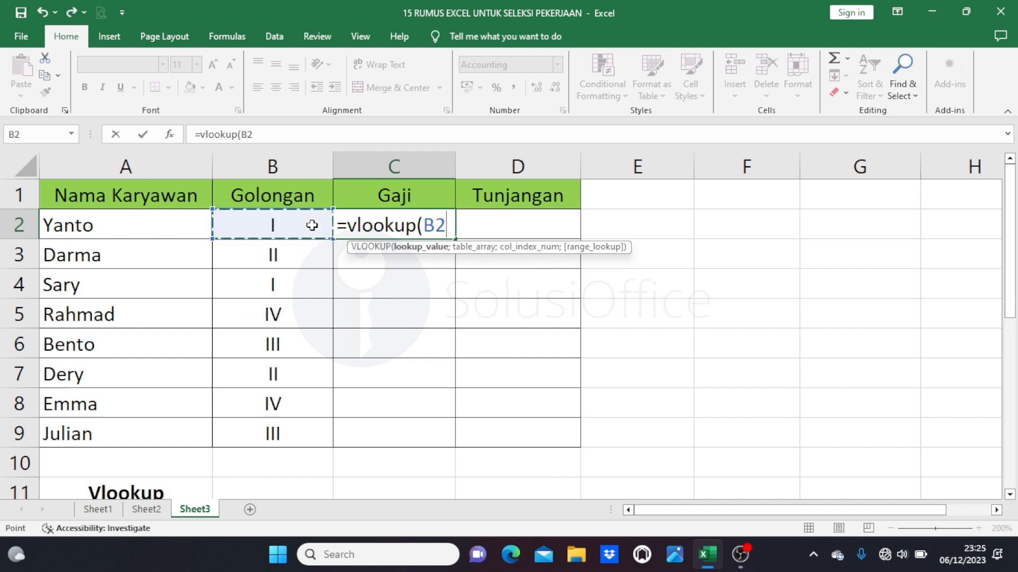
scroll(252, 331, "down", 1)
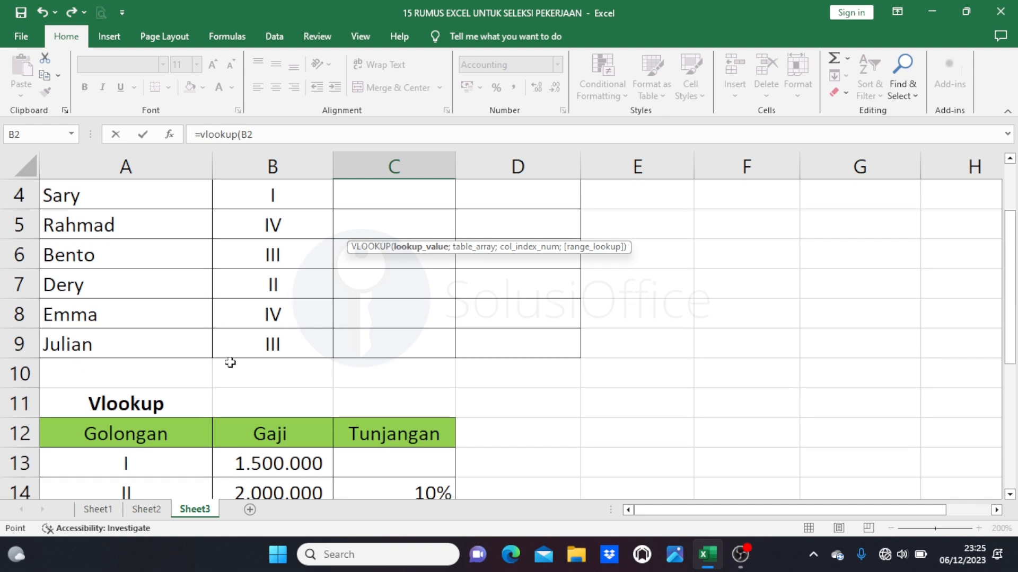
scroll(227, 360, "down", 1)
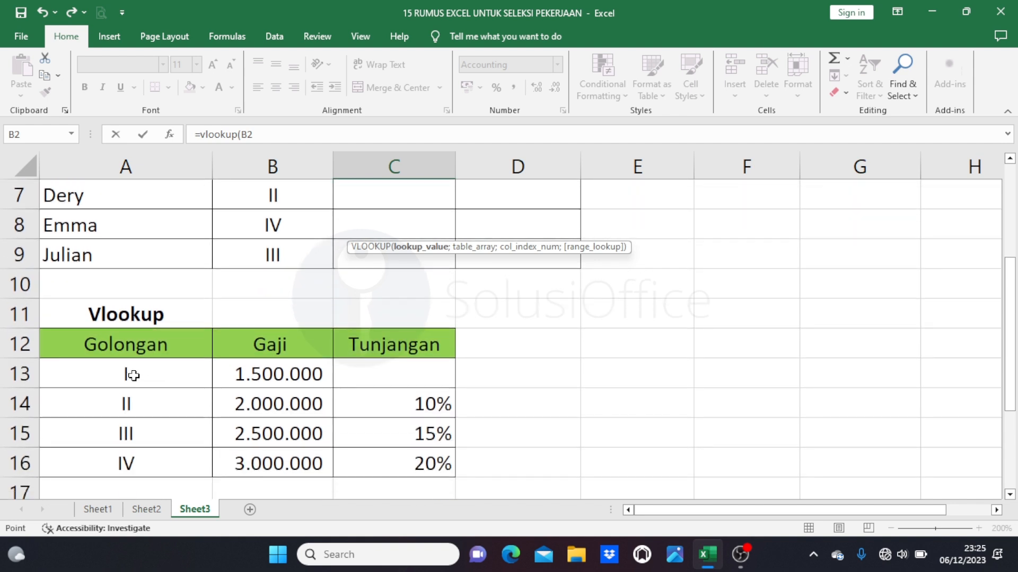
scroll(291, 334, "up", 2)
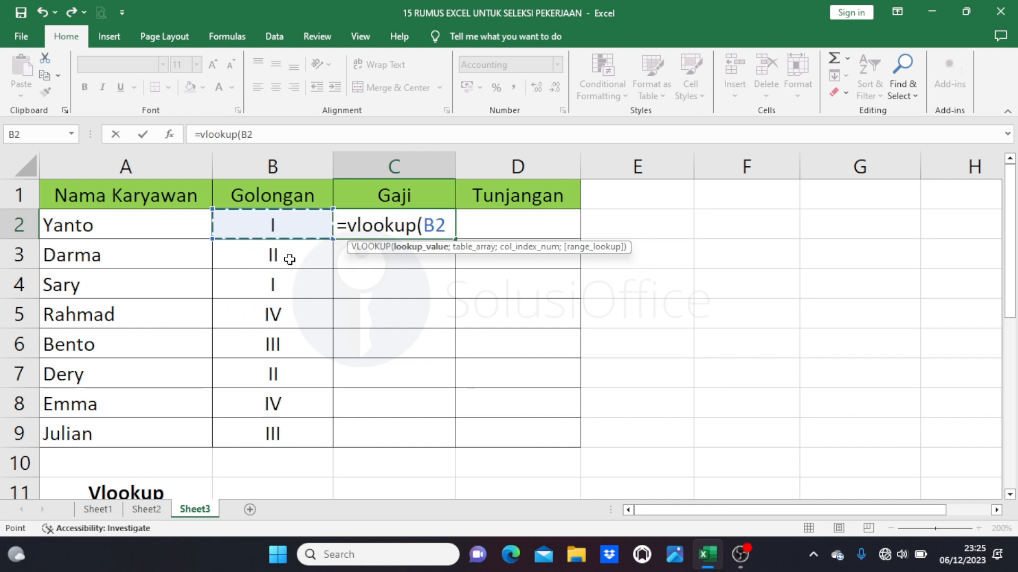
type(";")
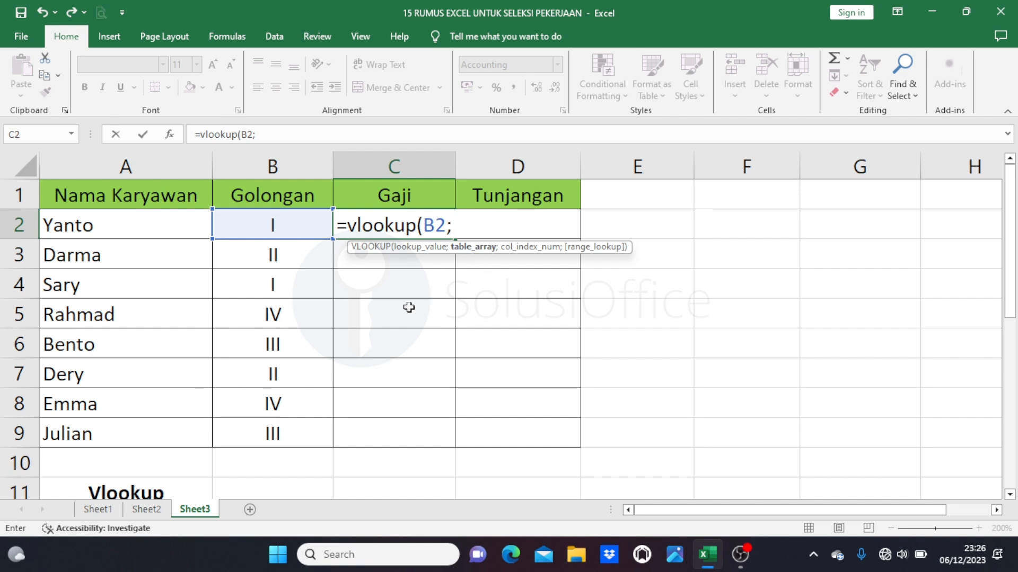
- Add the Vlookup table as the formula's table array, locked as the absolute range $A$12:$C$16
scroll(318, 340, "down", 2)
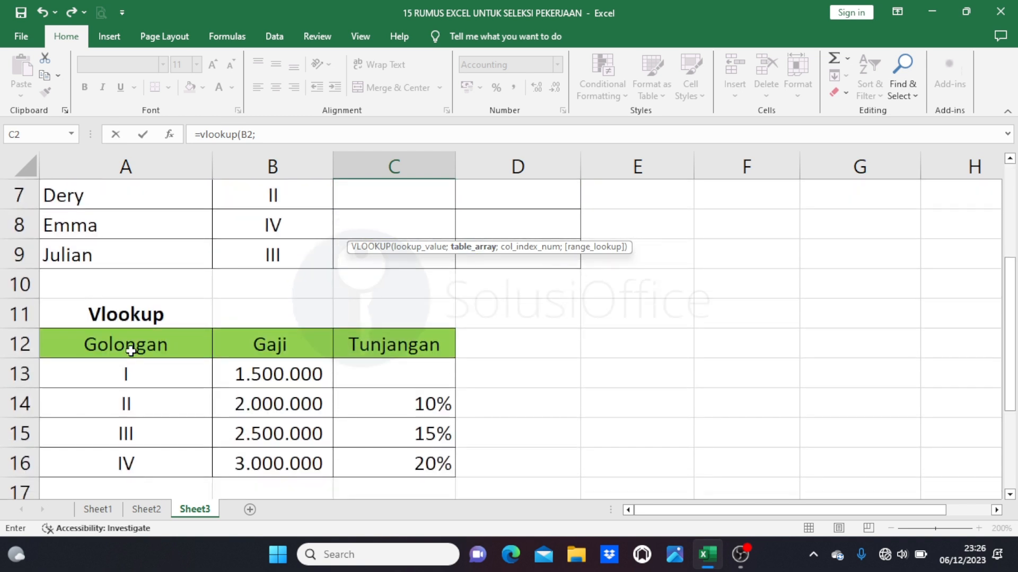
left_click_drag(130, 351, 366, 457)
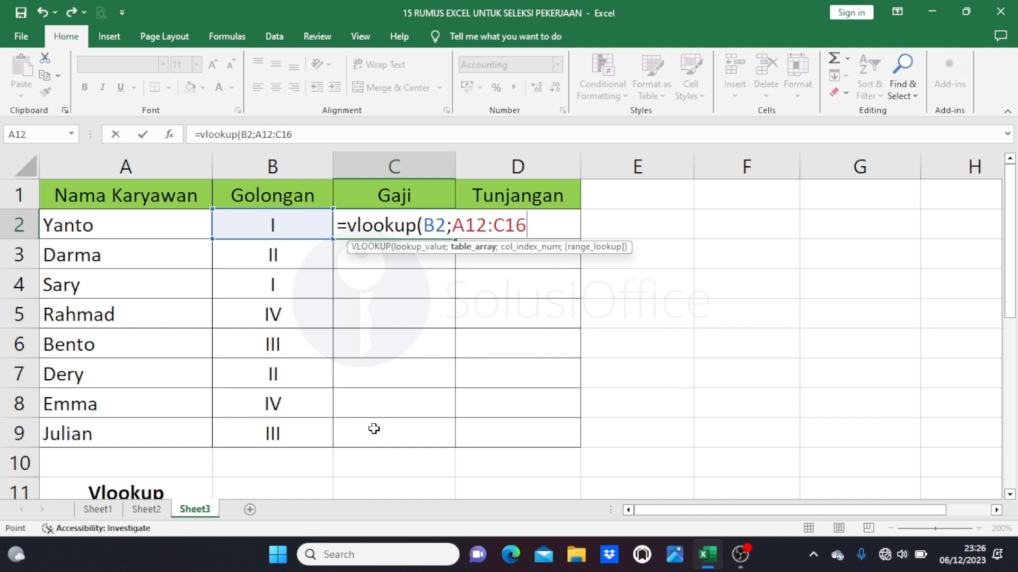
key("F4")
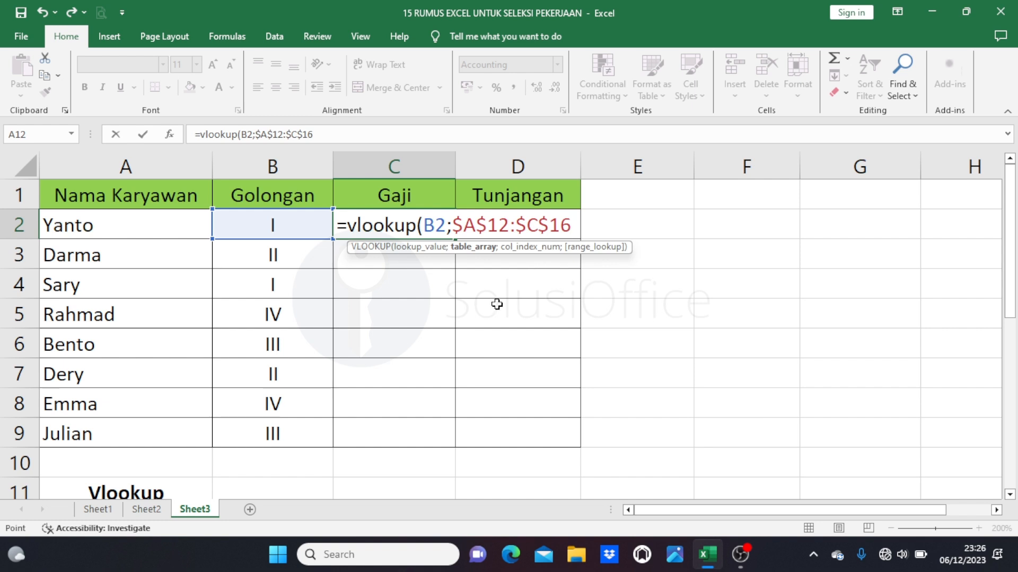
scroll(495, 303, "down", 2)
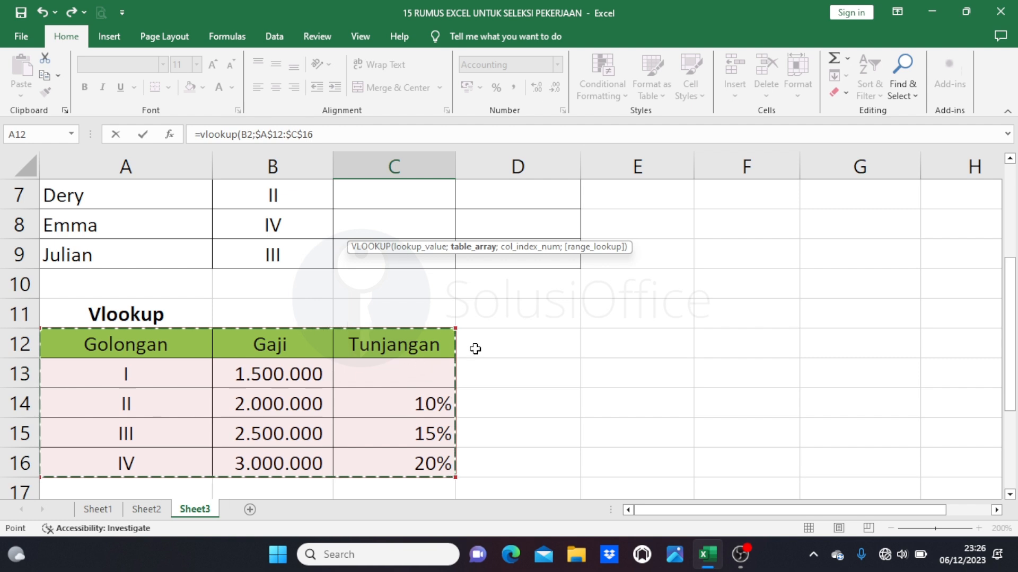
scroll(472, 344, "up", 2)
type(";")
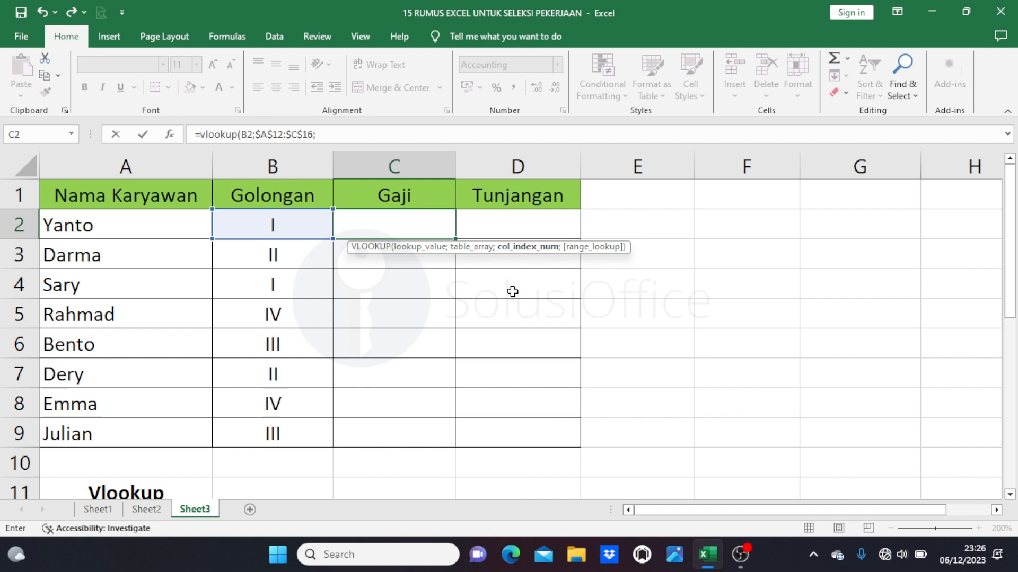
- Complete the C2 VLOOKUP with column index 2 and range lookup 0, and fill the formula down to C9
scroll(513, 291, "down", 1)
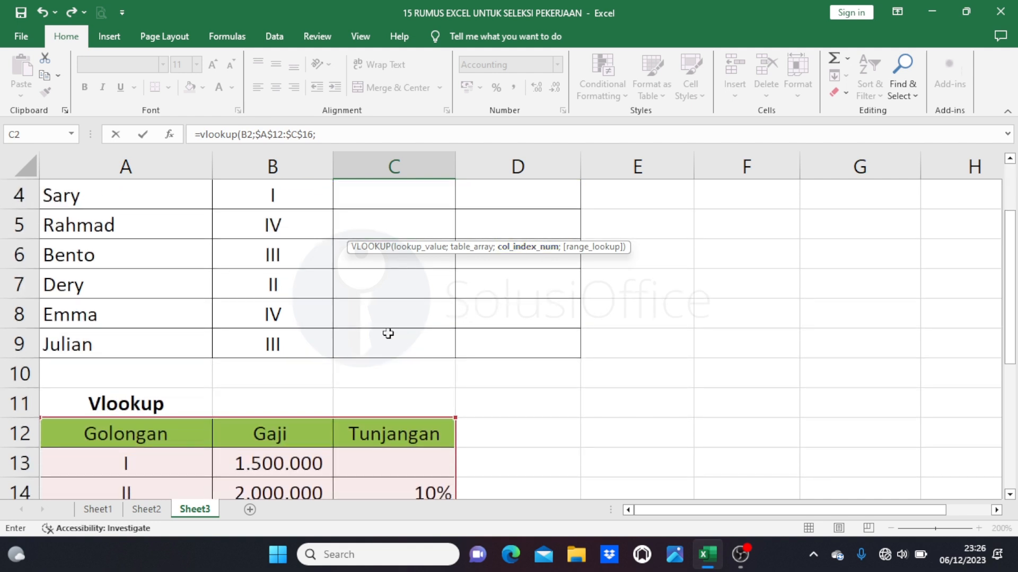
scroll(346, 334, "down", 1)
scroll(351, 330, "up", 2)
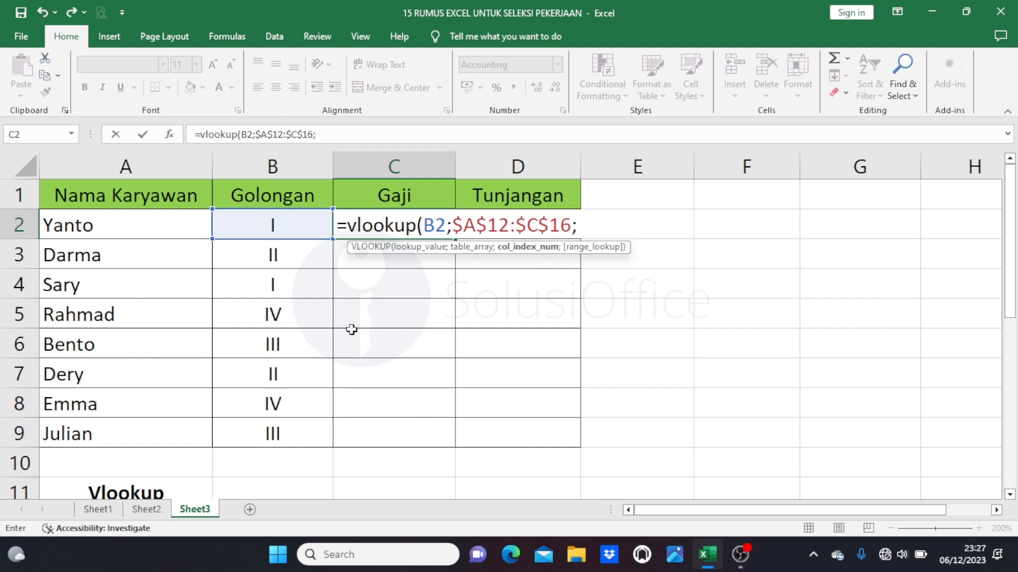
scroll(351, 330, "down", 2)
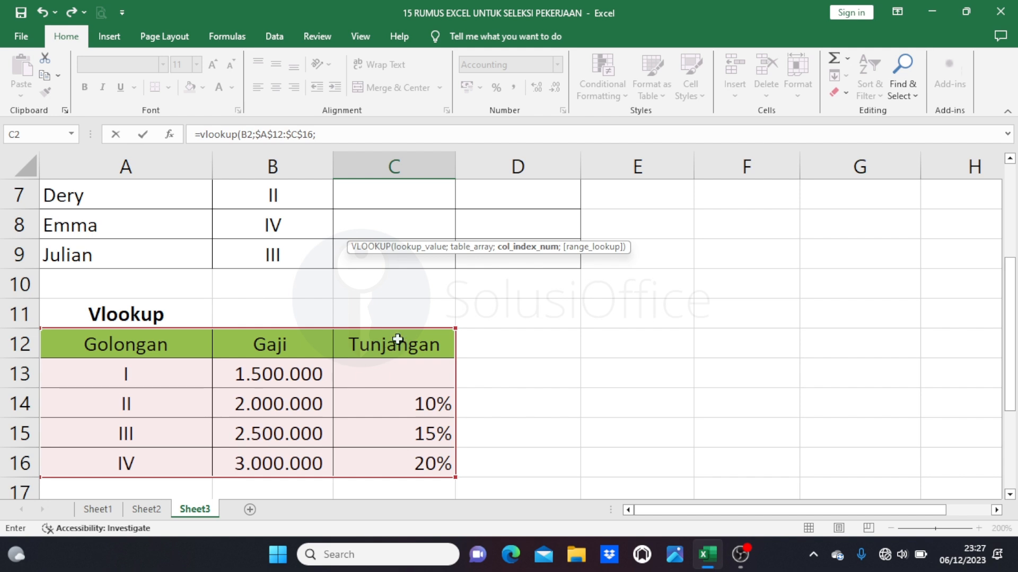
scroll(398, 340, "up", 2)
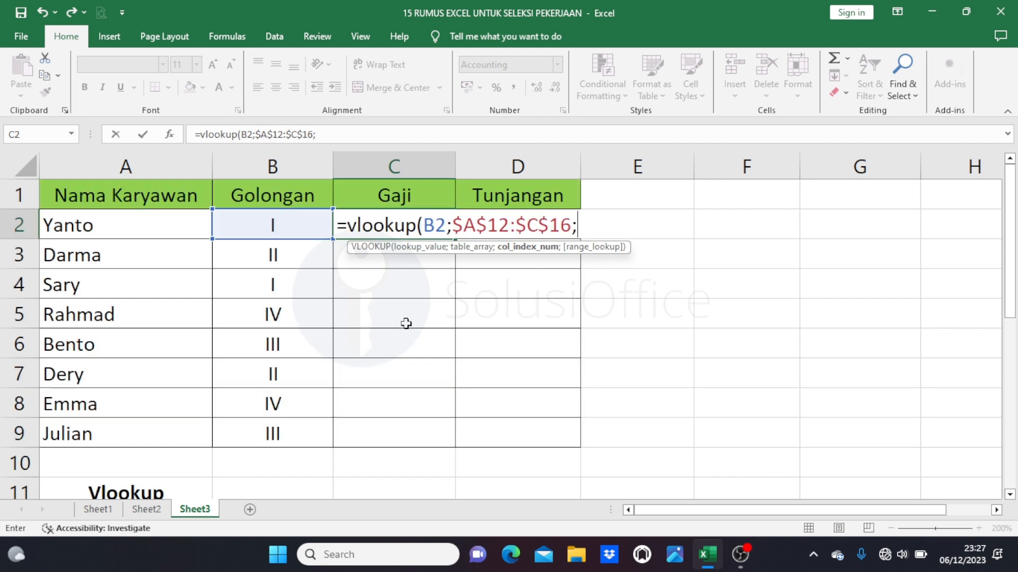
type("2;")
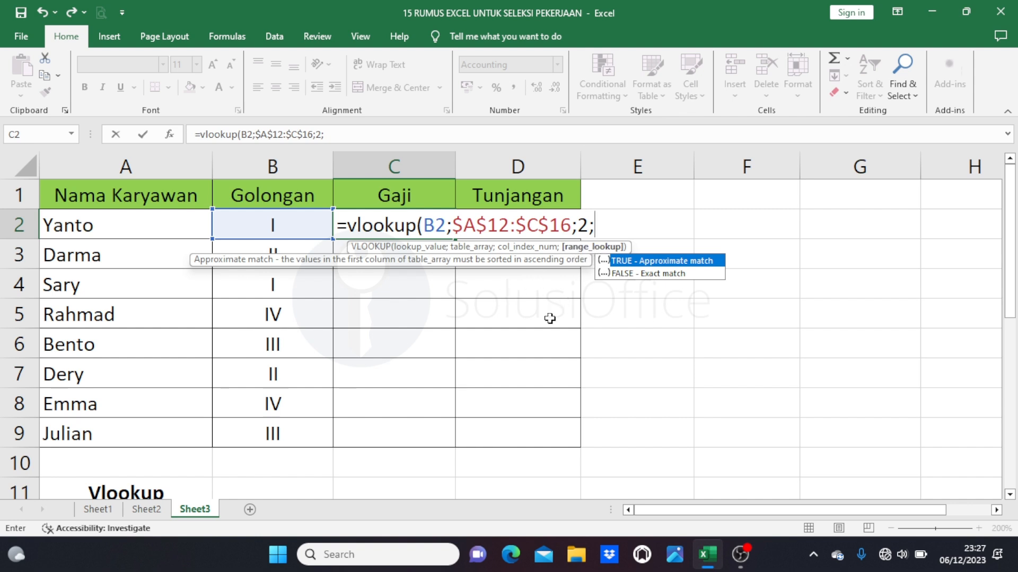
type("0")
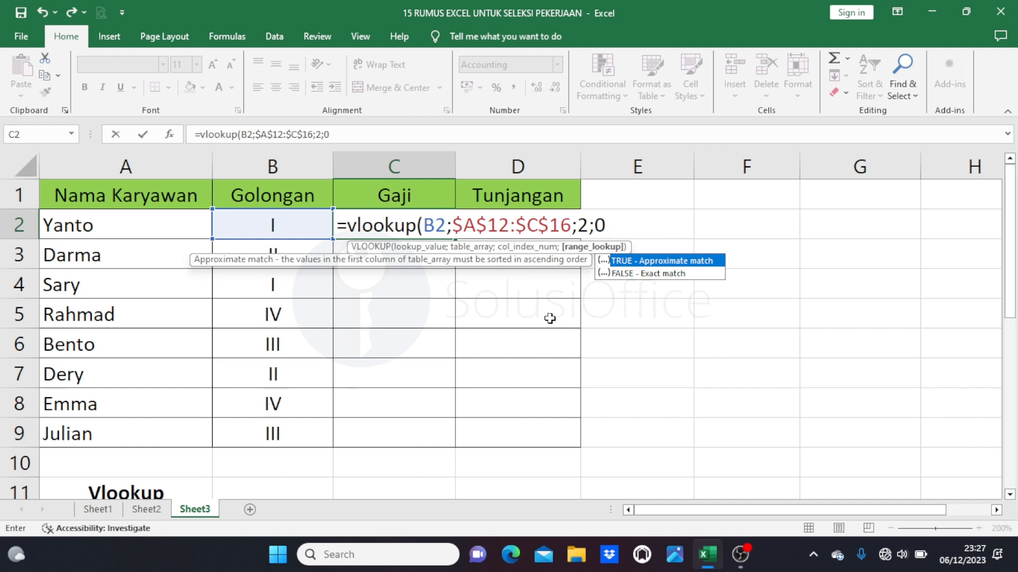
type(")")
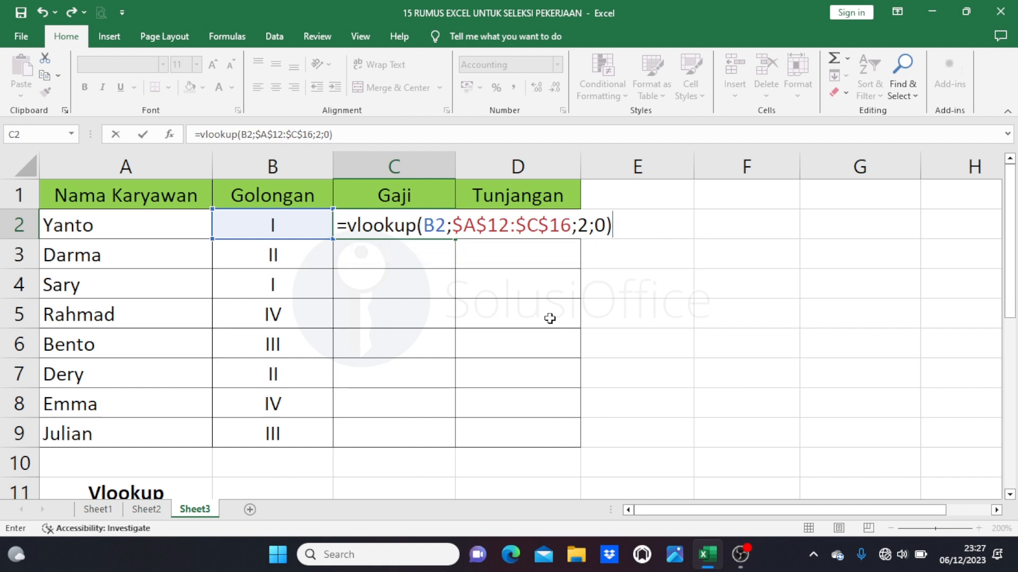
key("Return")
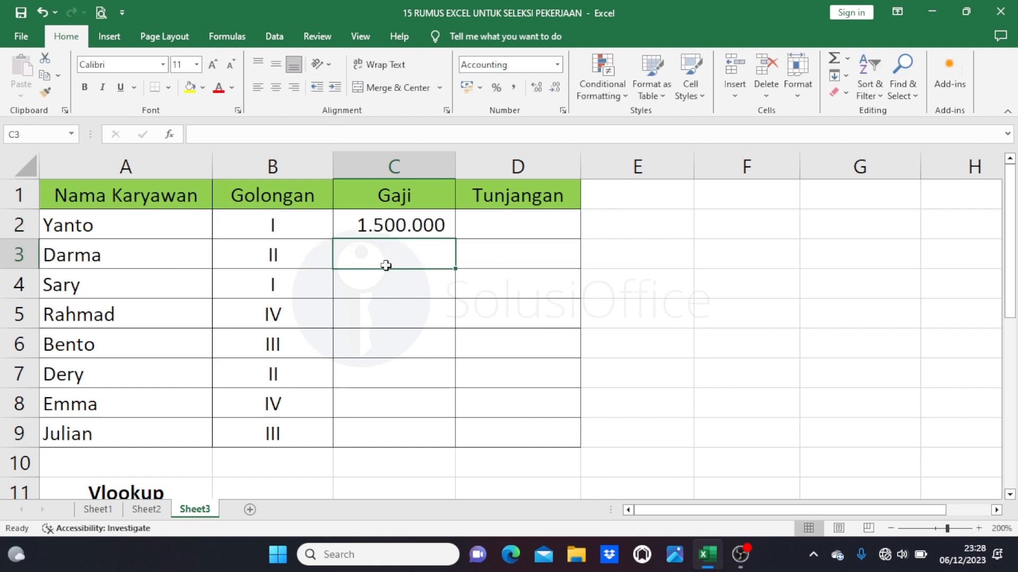
left_click(402, 225)
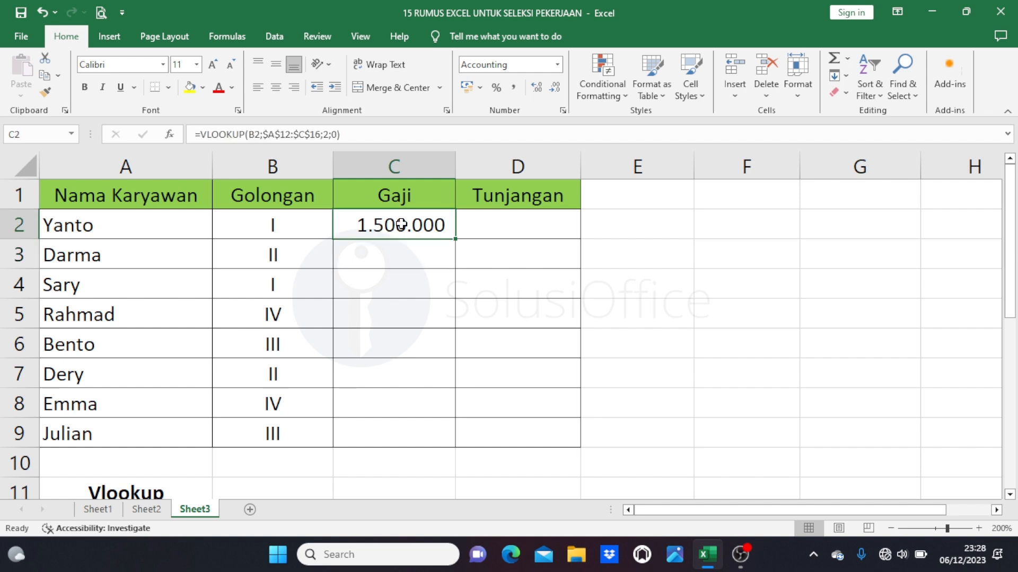
double_click(455, 240)
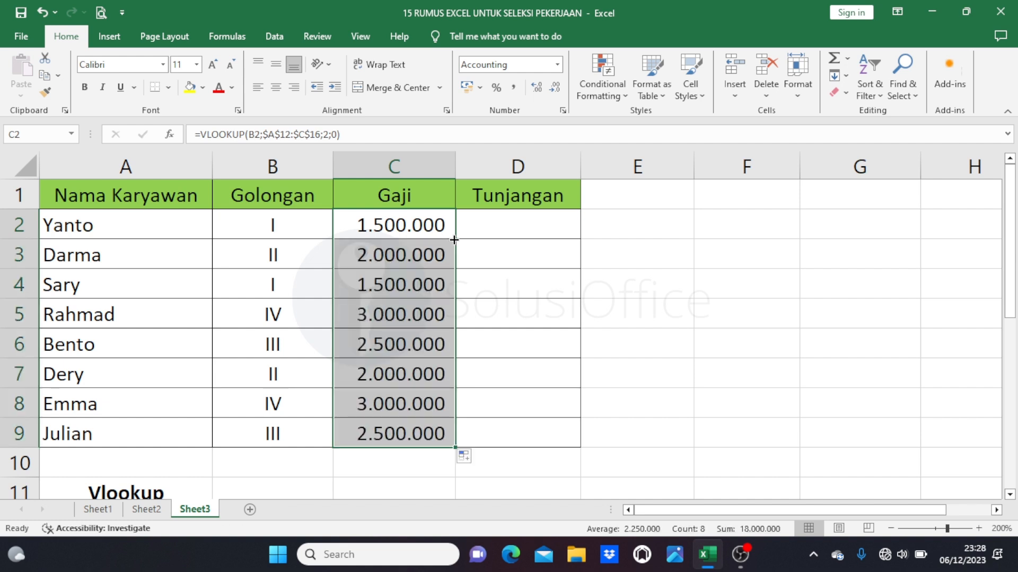
- Check the first Gaji results against each employee's Golongan and the salary in the Vlookup table
left_click(287, 227)
left_click(401, 228)
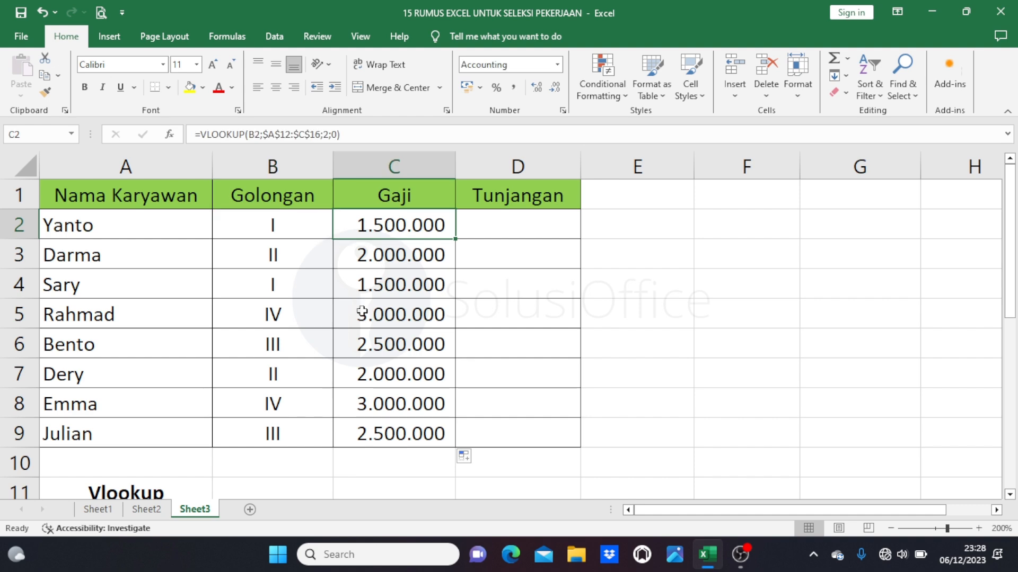
scroll(360, 313, "down", 2)
left_click(282, 378)
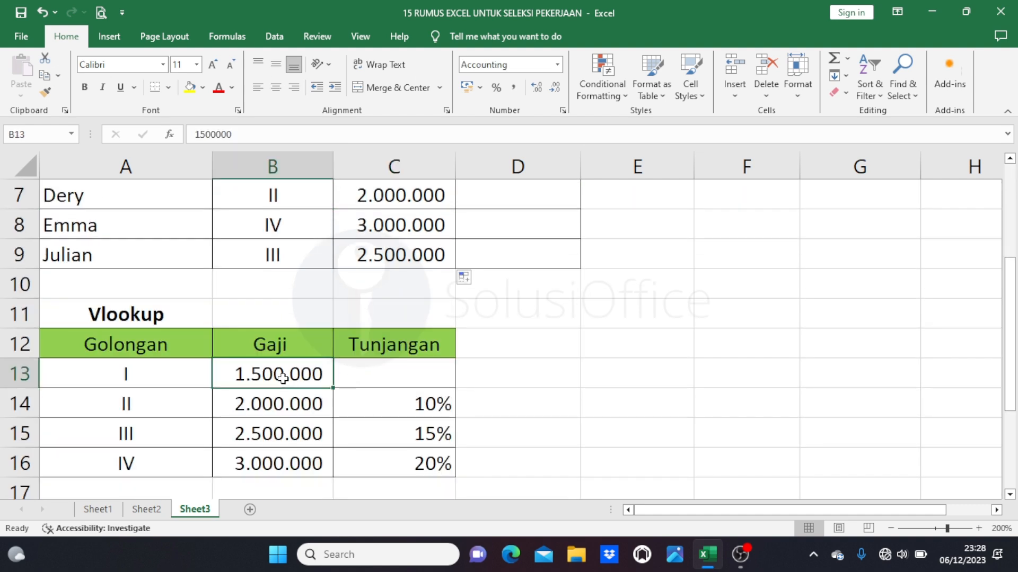
scroll(315, 383, "up", 1)
scroll(320, 380, "up", 1)
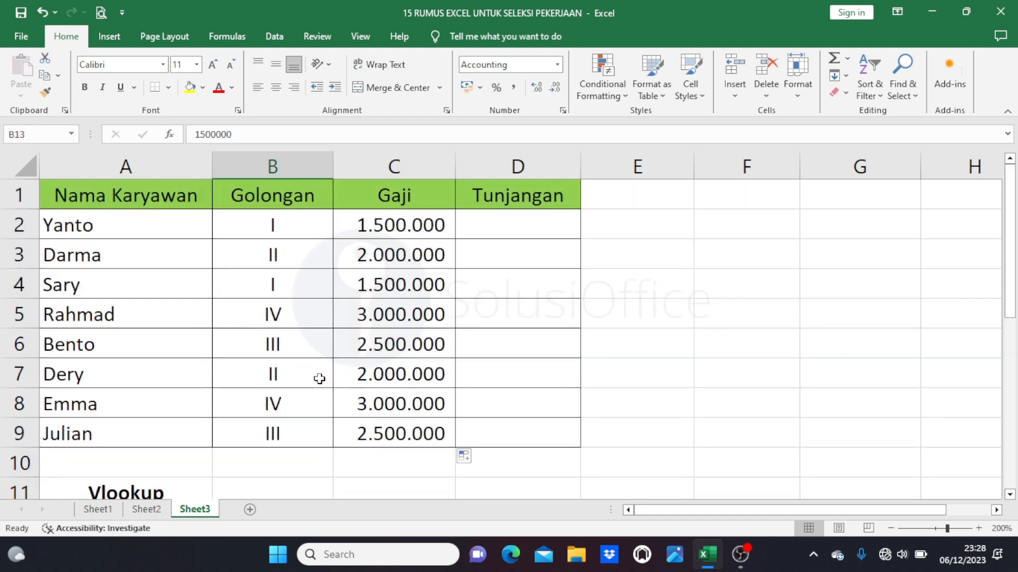
left_click(391, 227)
left_click(321, 254)
left_click(391, 255)
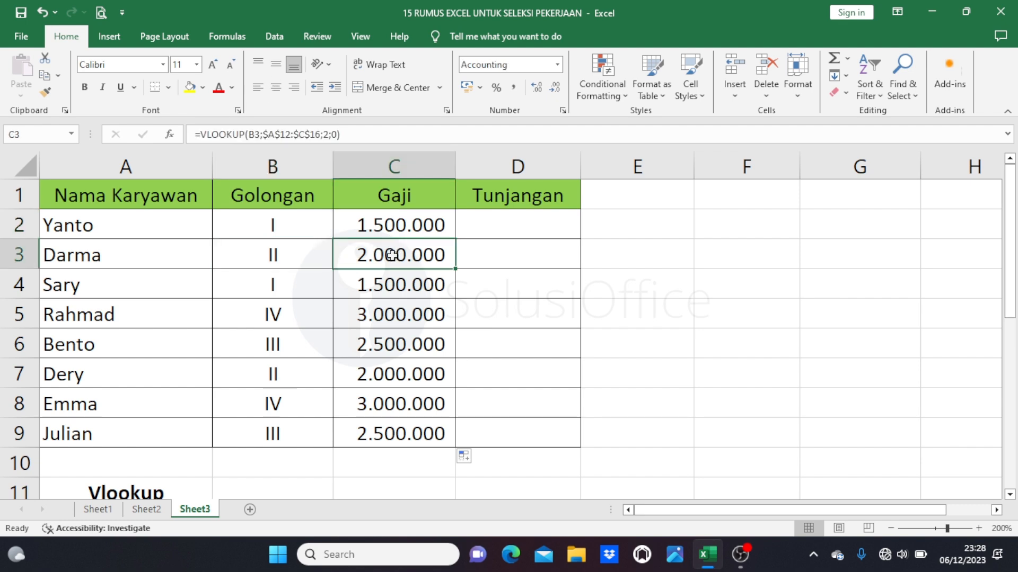
- Compare the Gaji results of the Golongan II, III and IV employees with the salaries in the Vlookup table
scroll(320, 400, "down", 2)
left_click(320, 400)
scroll(322, 373, "up", 2)
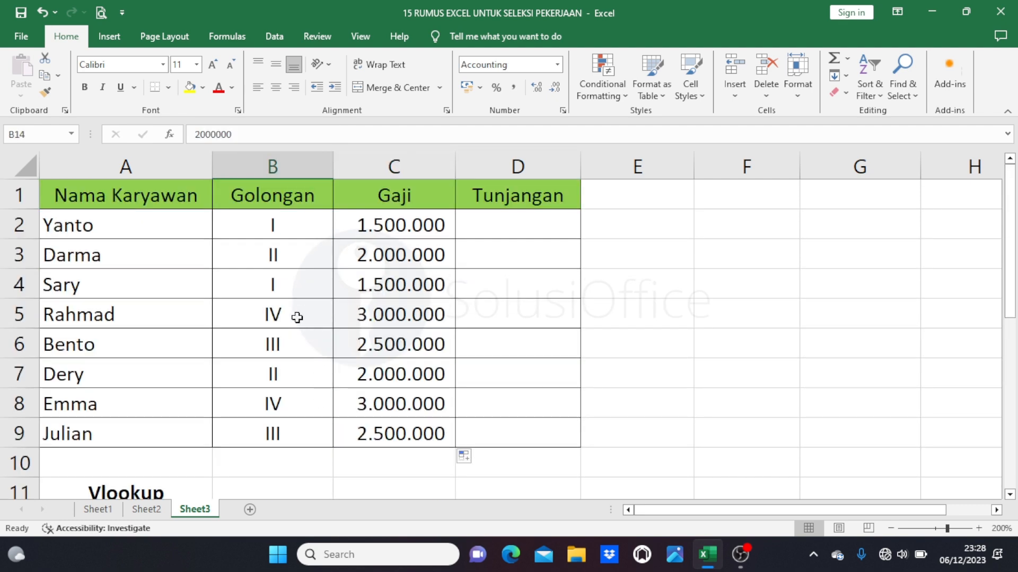
left_click(289, 345)
left_click(356, 345)
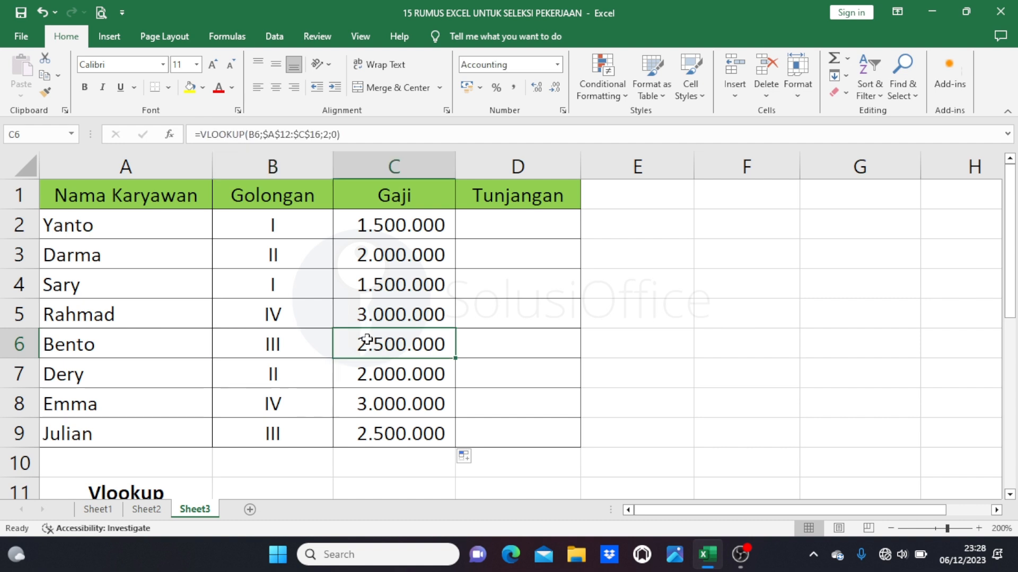
scroll(353, 342, "down", 2)
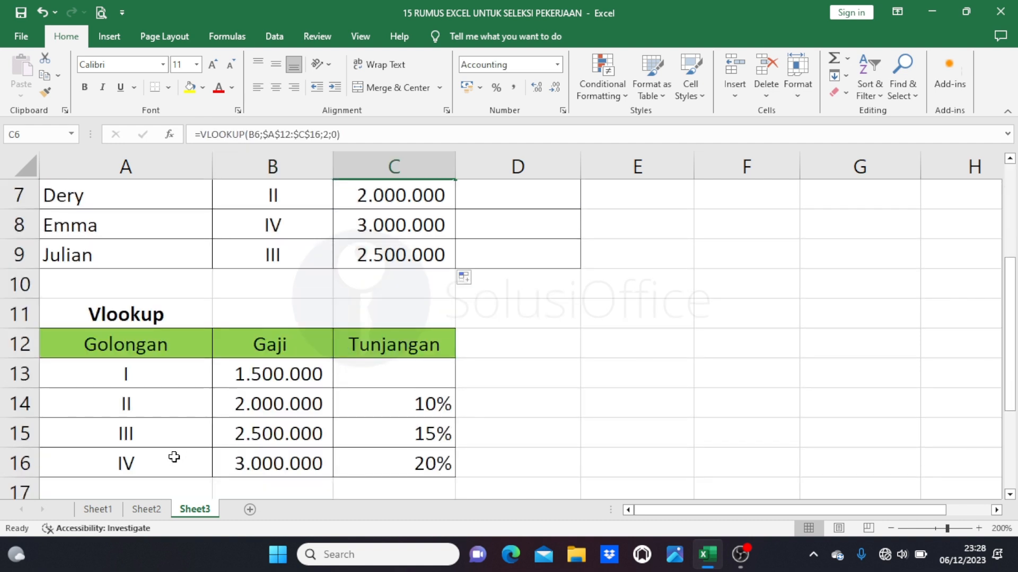
left_click(284, 236)
left_click(375, 225)
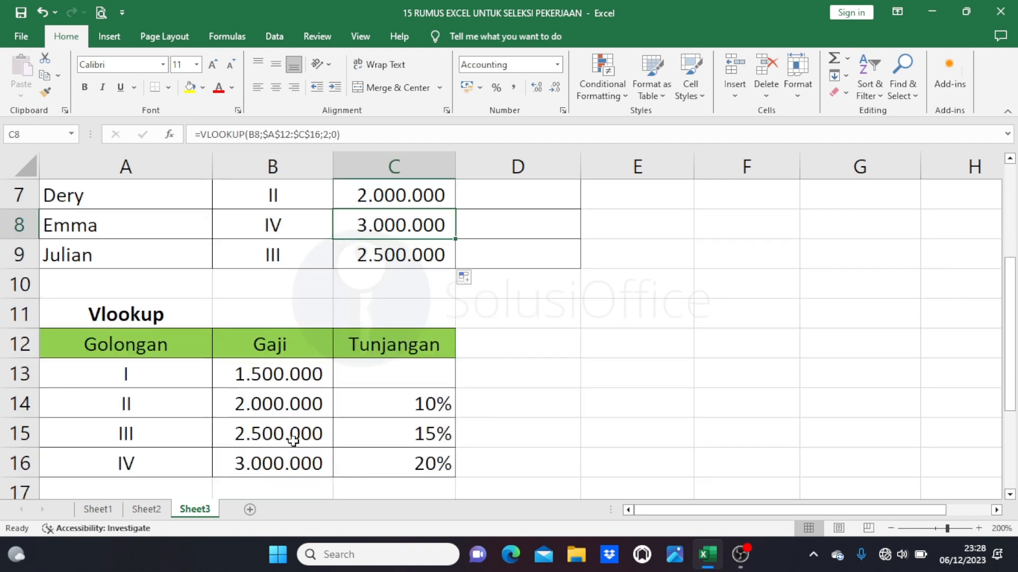
left_click(278, 466)
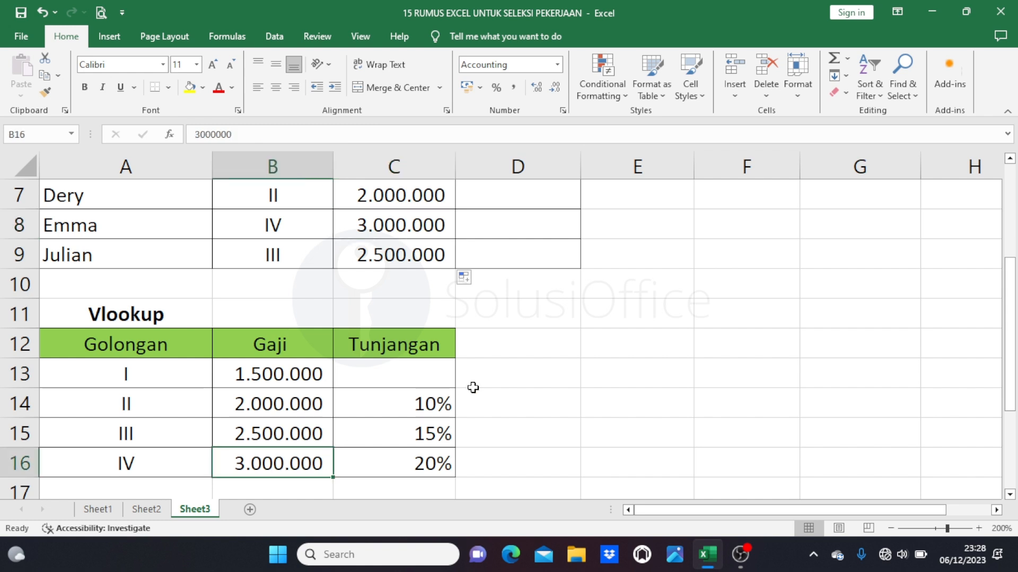
- Begin a VLOOKUP formula in D2 under Tunjangan, using the Golongan cell B2 as the lookup value
scroll(472, 388, "up", 2)
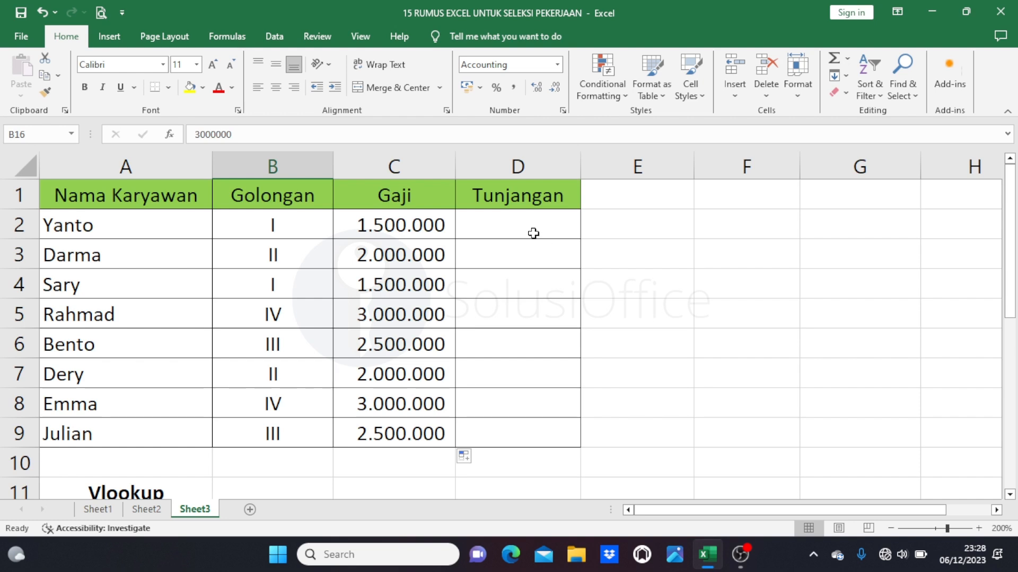
left_click(511, 230)
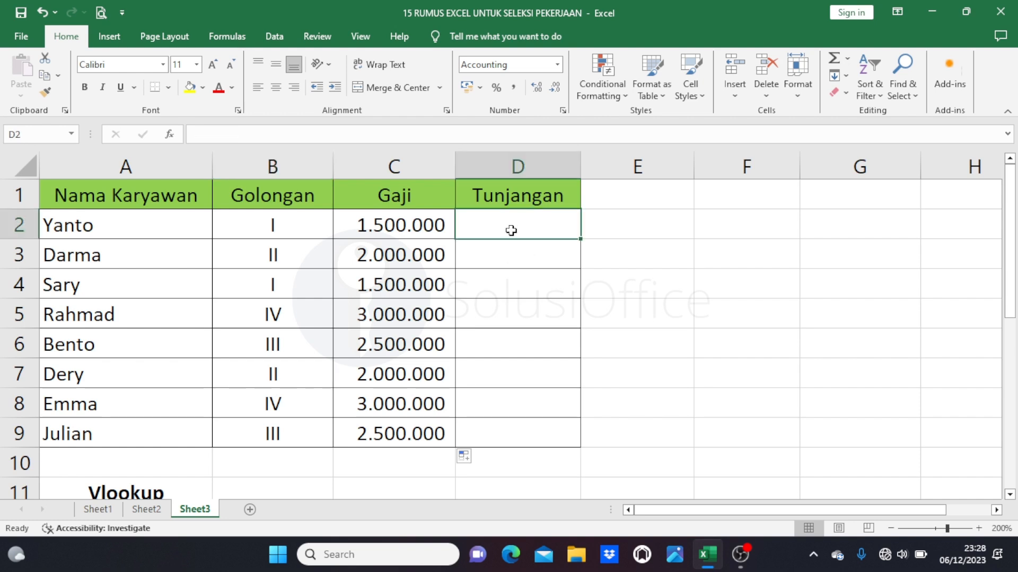
type("=v")
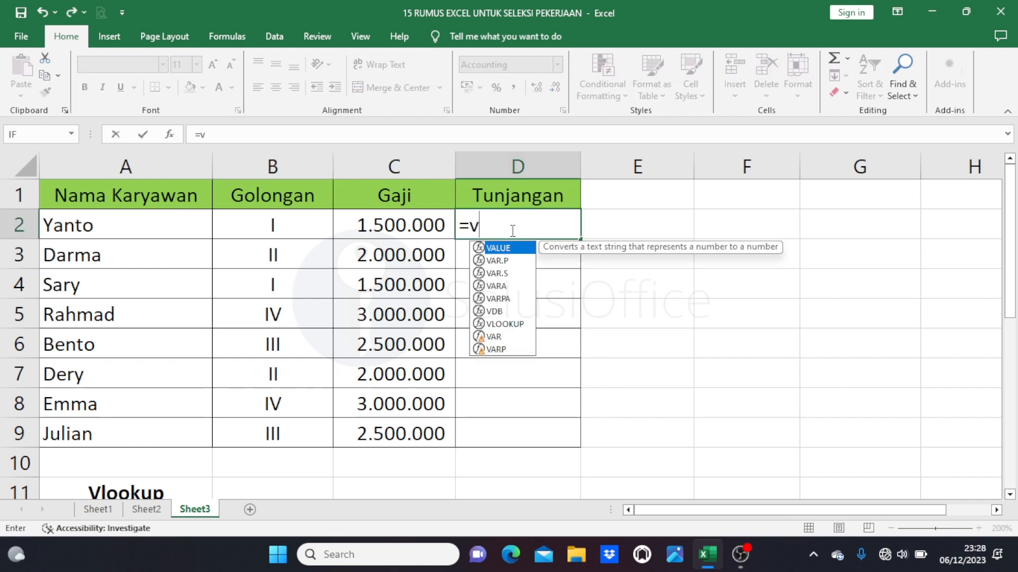
type("lookup")
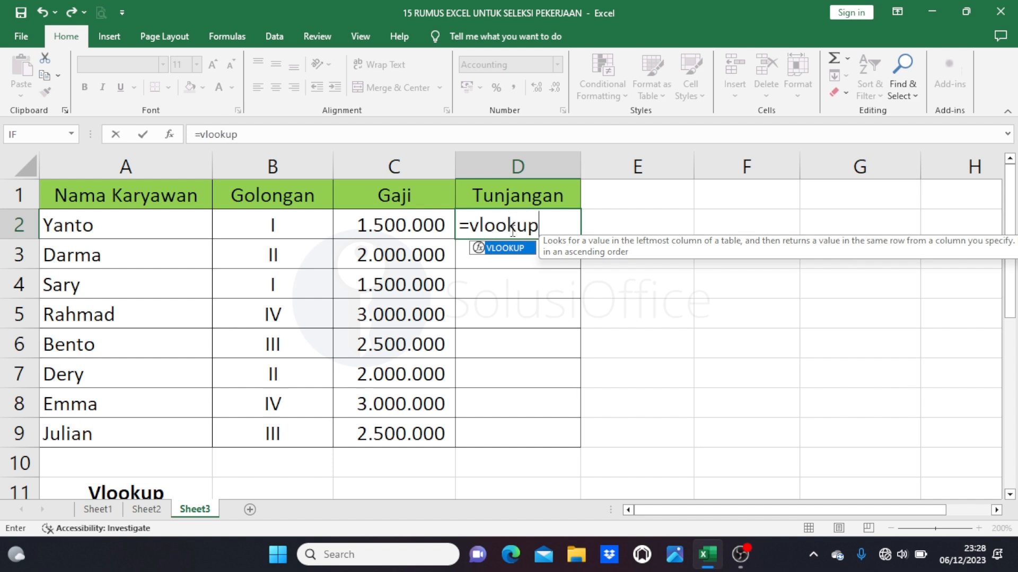
type("(")
left_click(289, 229)
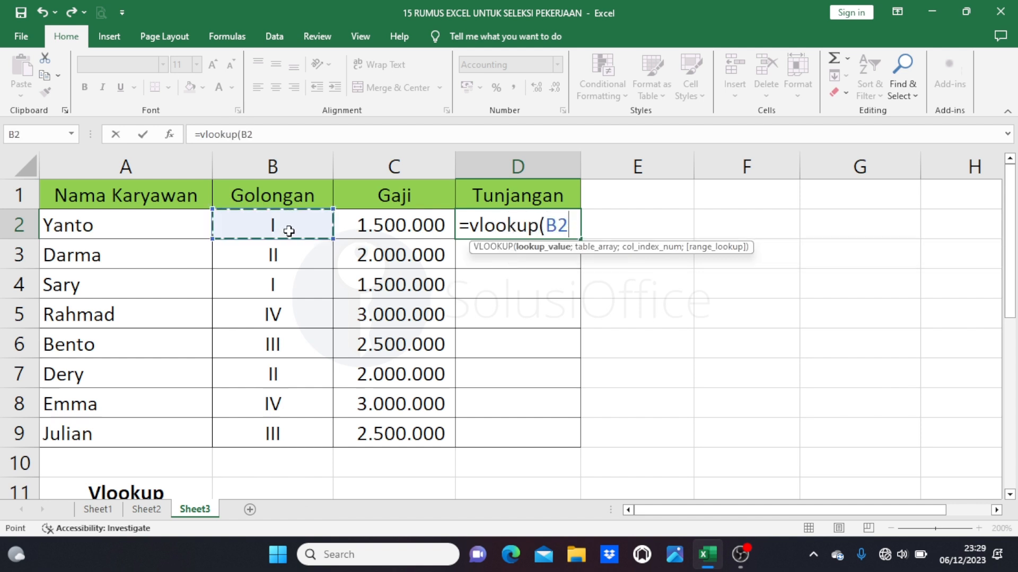
type(";")
- Add the Vlookup table as the D2 formula's table array, locked as the absolute range $A$12:$C$16
scroll(289, 229, "down", 2)
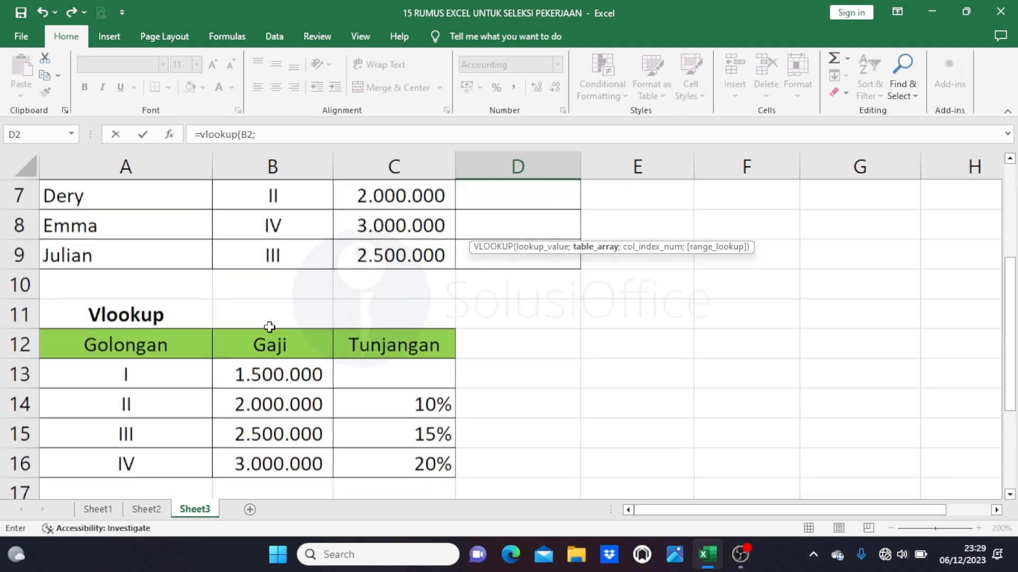
left_click_drag(167, 347, 373, 453)
scroll(373, 453, "up", 2)
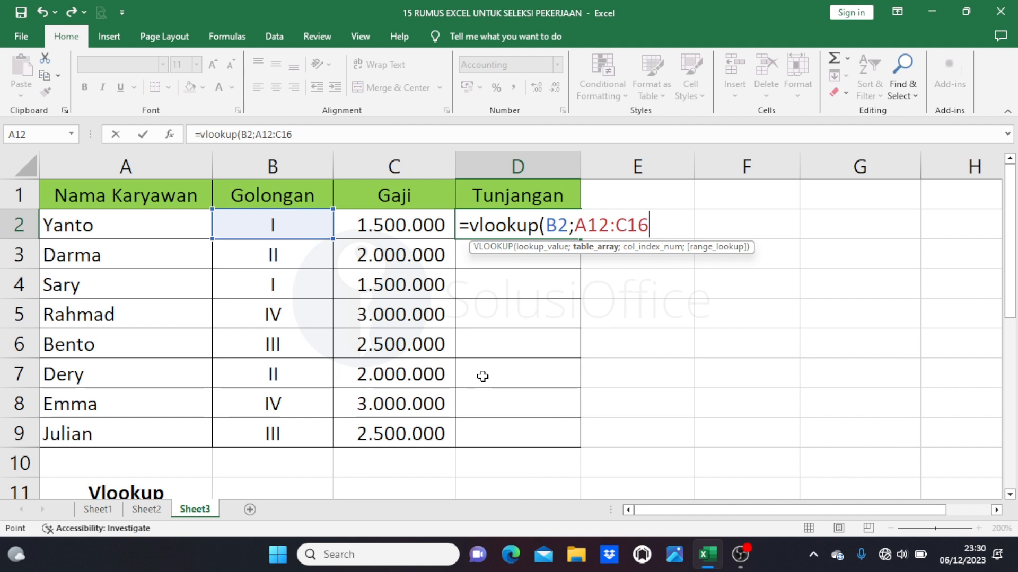
key("F4")
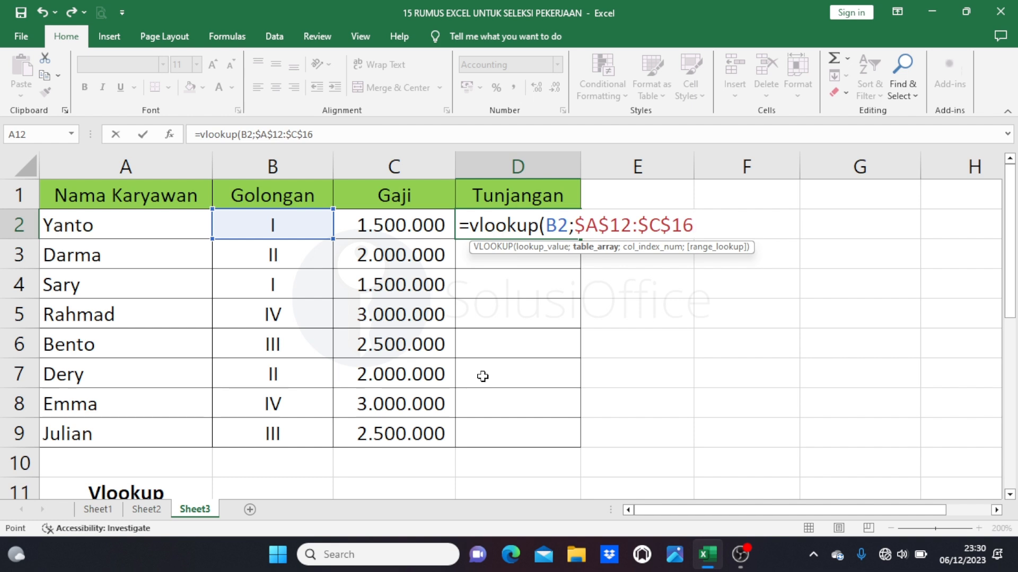
type(";")
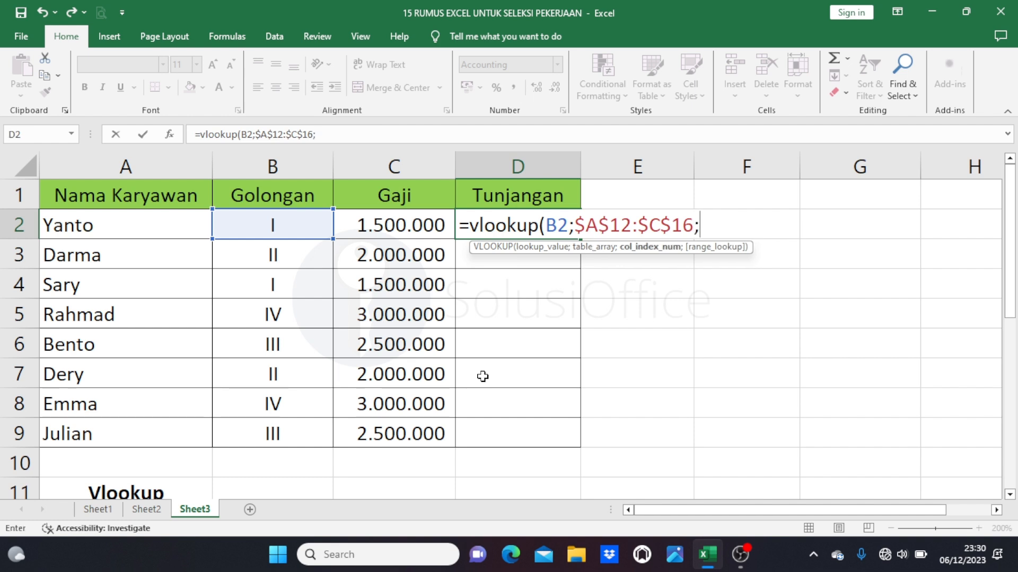
- Set the D2 VLOOKUP's column index to 3 for Tunjangan and its range lookup to 0, and close the function
scroll(469, 359, "down", 2)
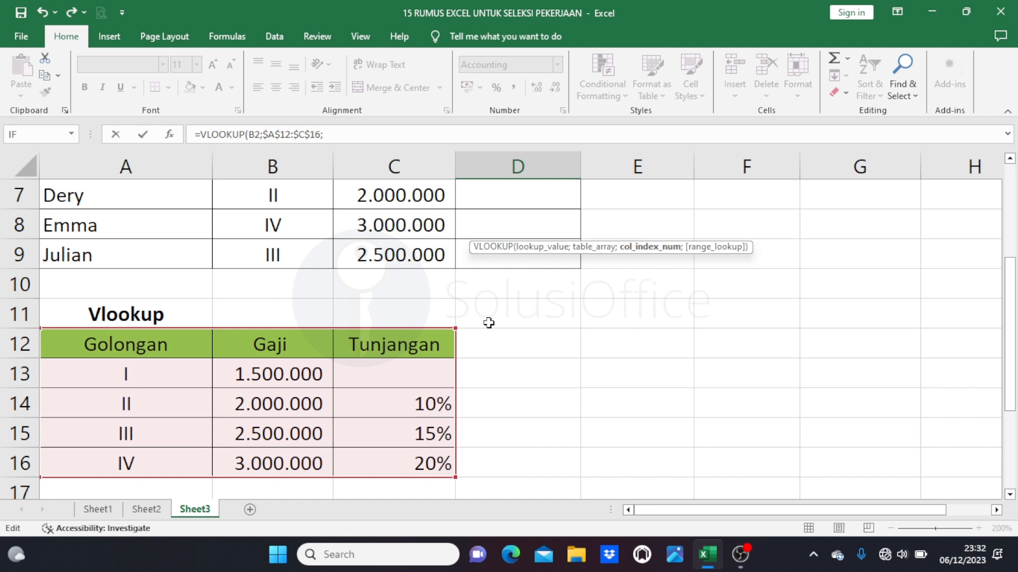
scroll(489, 323, "up", 2)
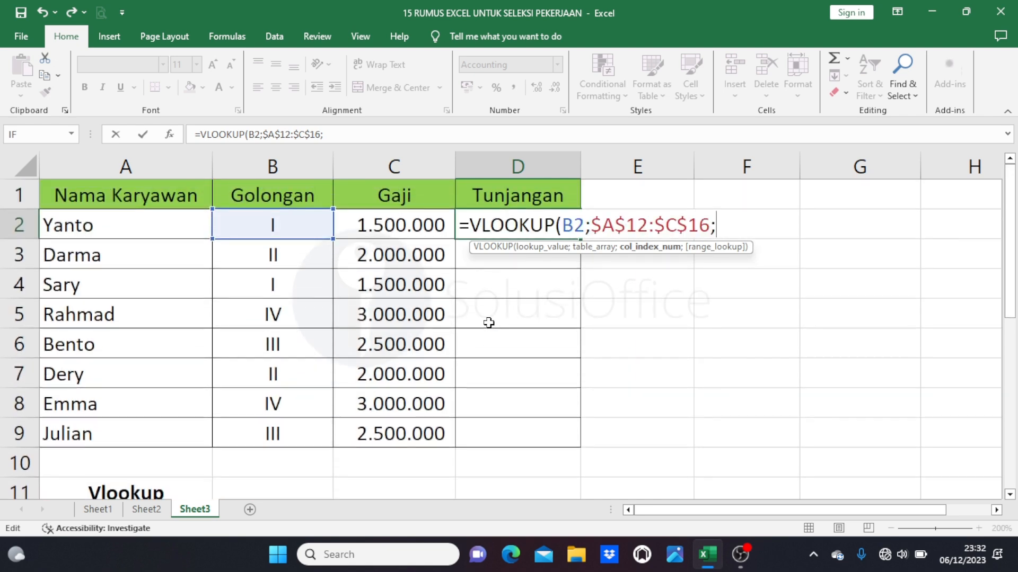
type("3;")
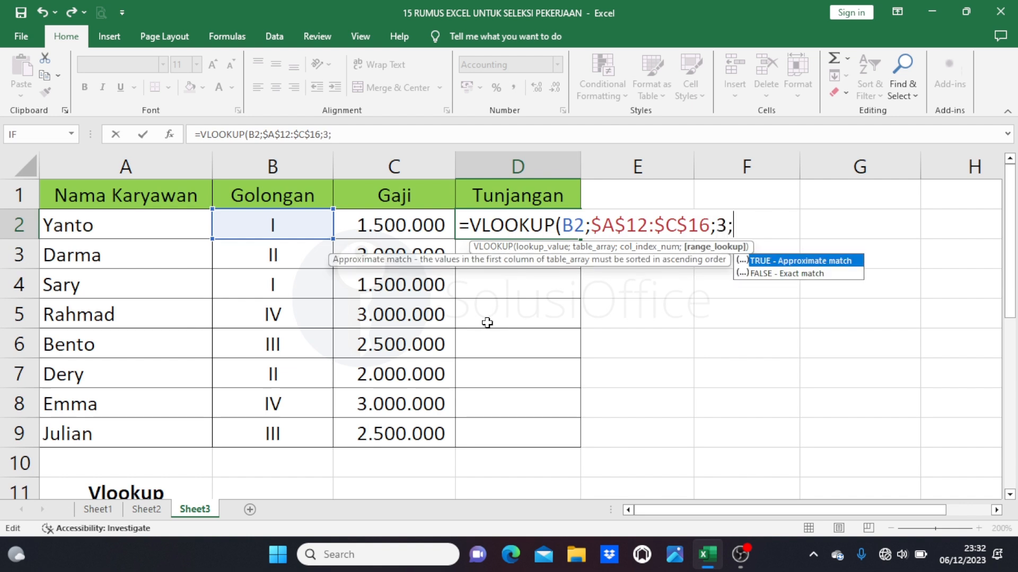
type("0")
type(")")
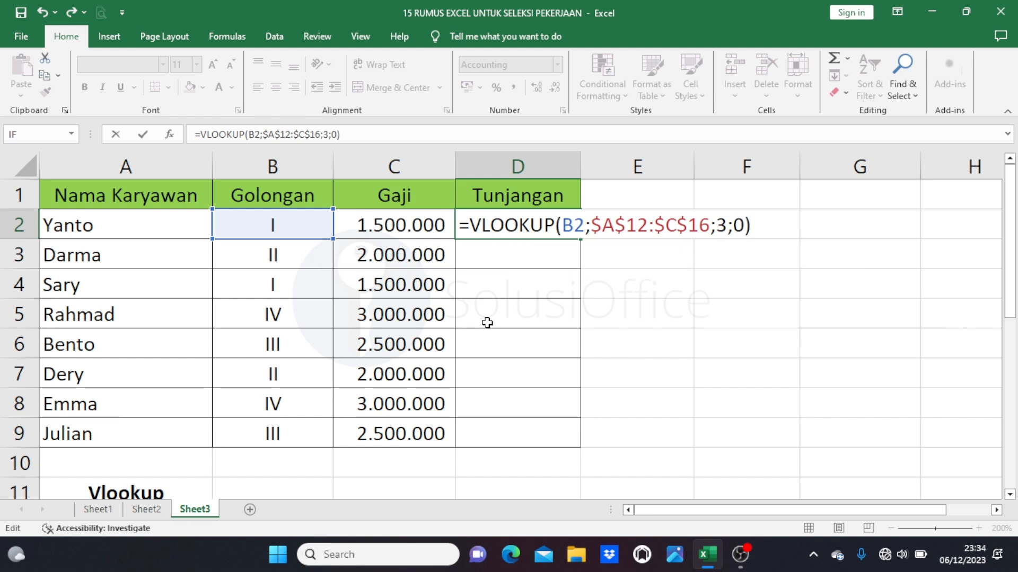
- Multiply the D2 VLOOKUP by the Gaji cell C2, and fill the formula down to D9
type("*")
left_click(387, 226)
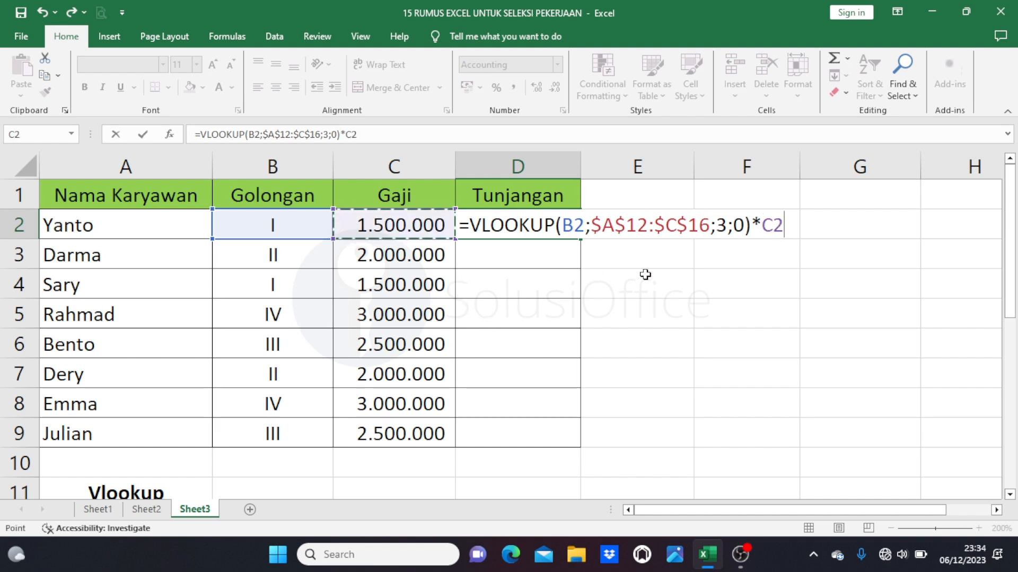
scroll(645, 274, "down", 1)
scroll(645, 274, "down", 1)
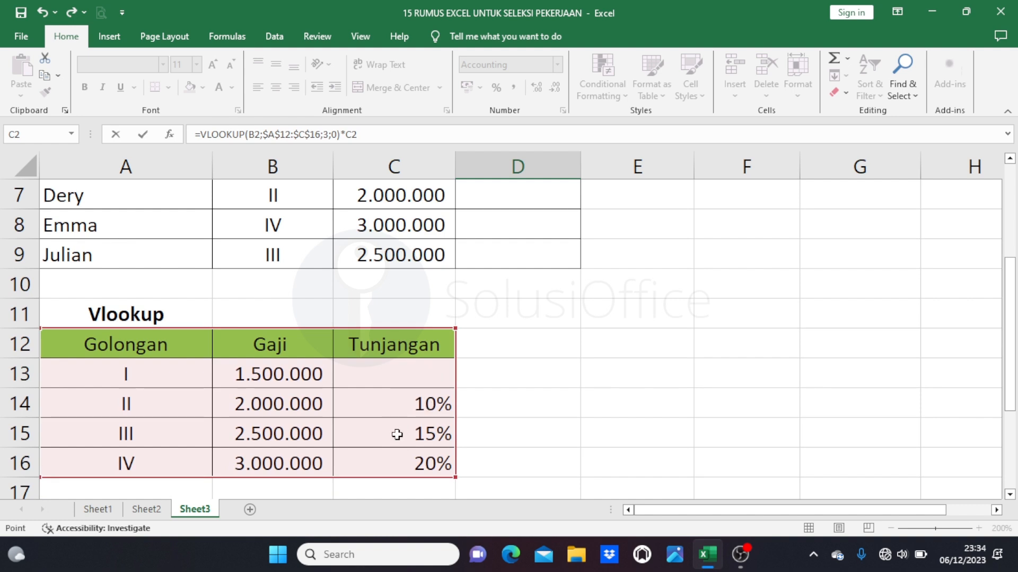
scroll(397, 431, "up", 2)
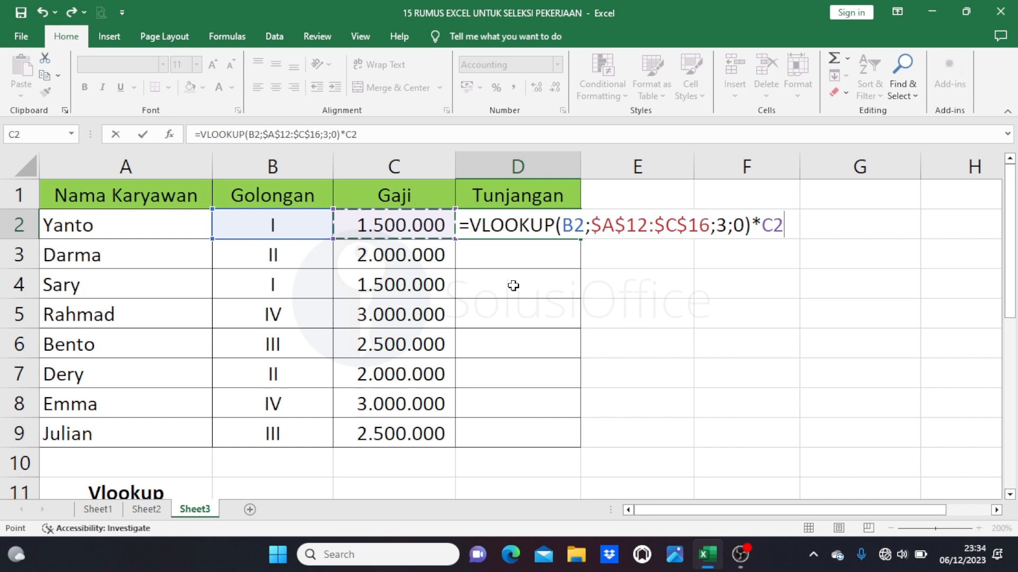
key("Return")
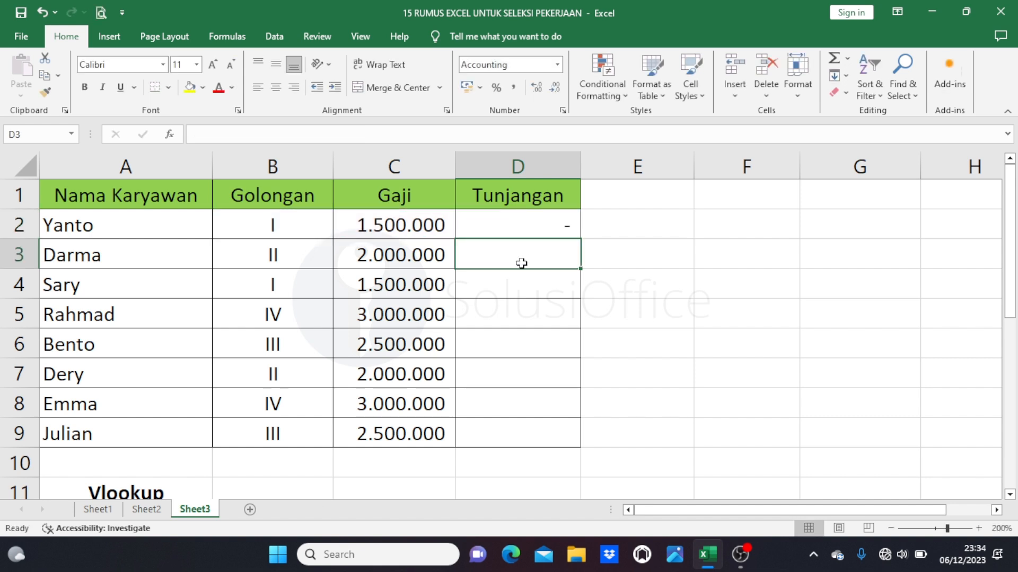
left_click(523, 223)
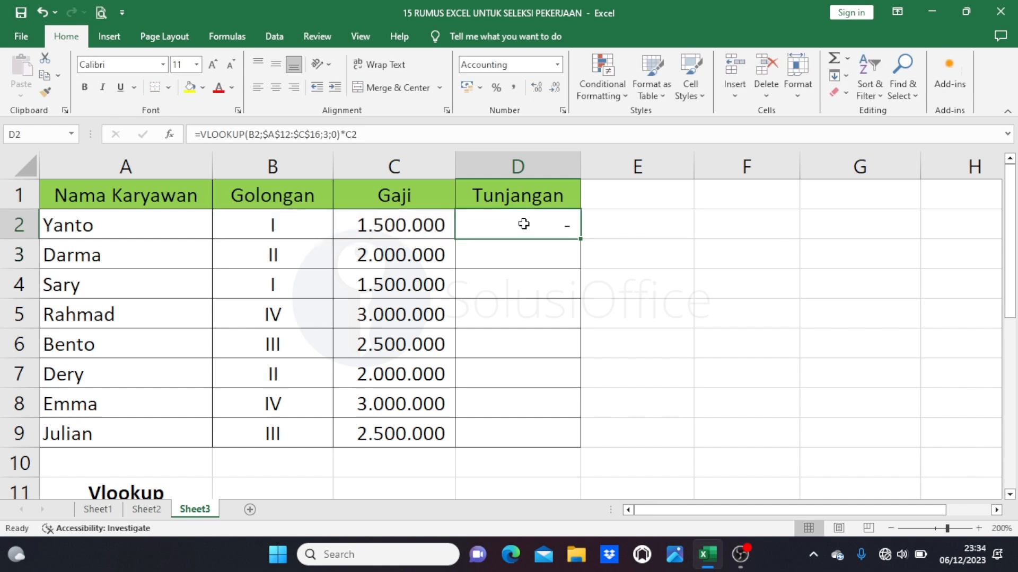
double_click(582, 238)
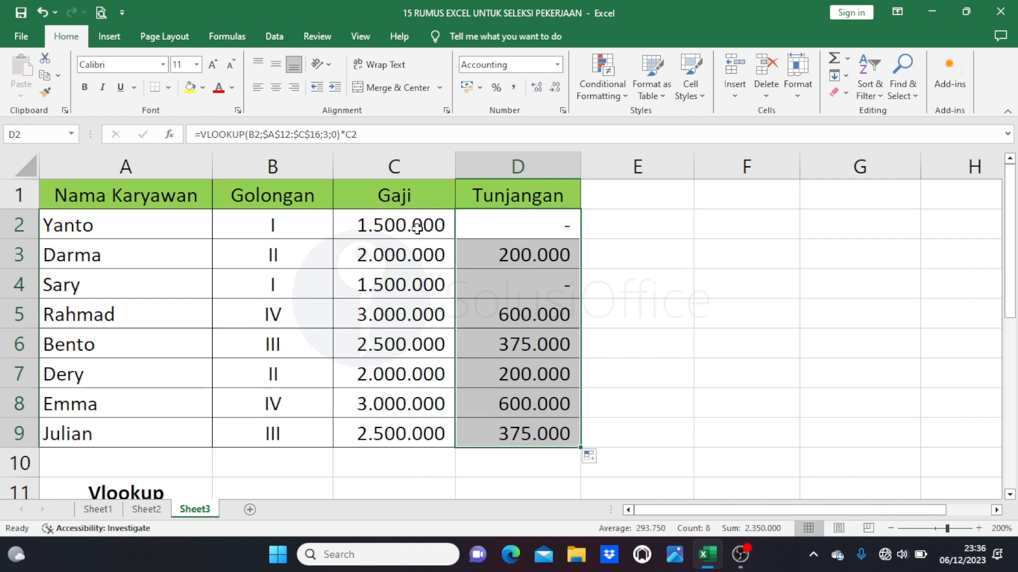
- Check the Tunjangan results for Golongan I, II and III against each Gaji and the percentages in the Vlookup table
left_click_drag(422, 229, 477, 226)
scroll(478, 226, "down", 2)
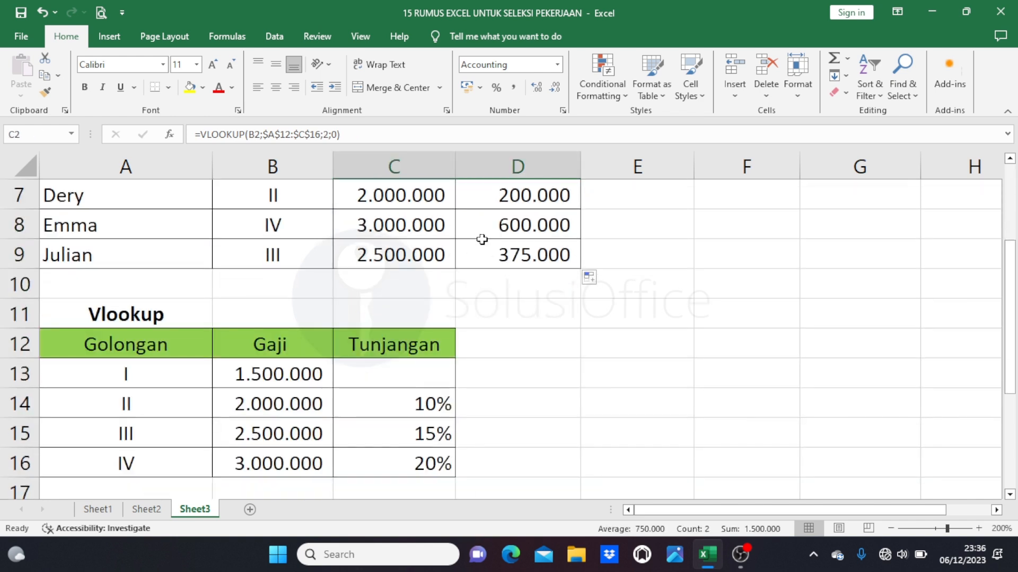
left_click_drag(305, 373, 359, 370)
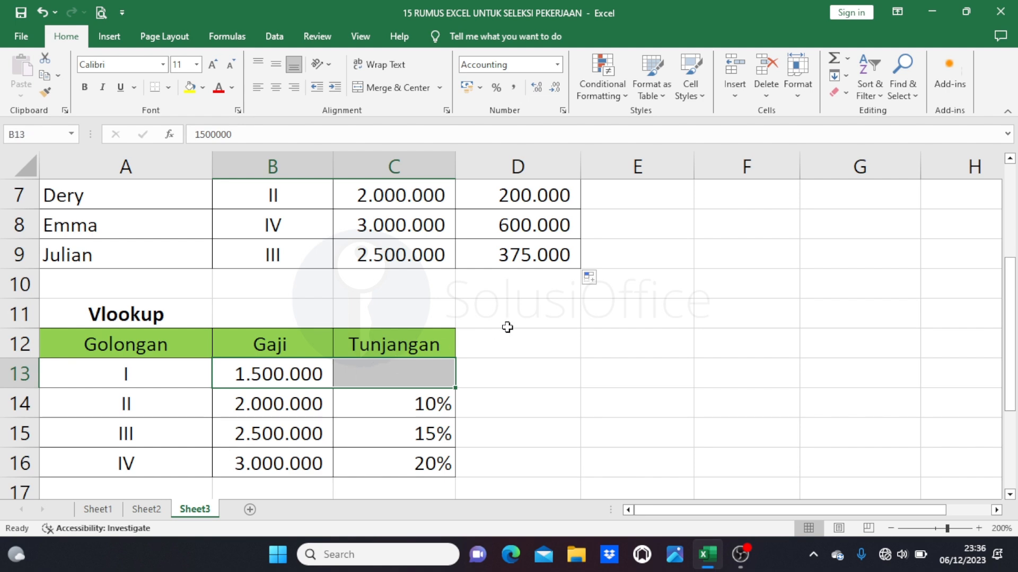
scroll(508, 327, "up", 2)
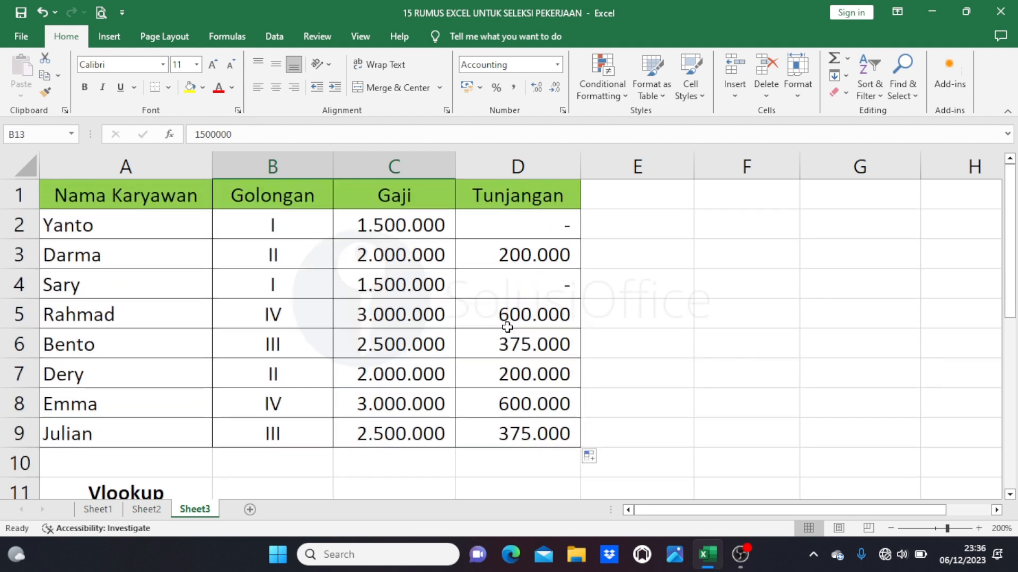
left_click(424, 260)
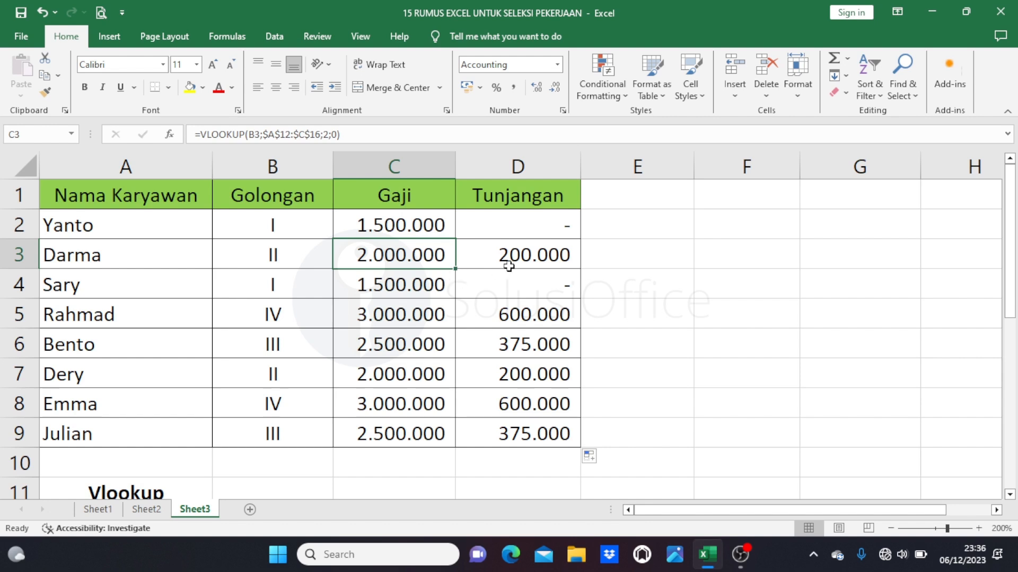
left_click(491, 257)
scroll(349, 382, "down", 2)
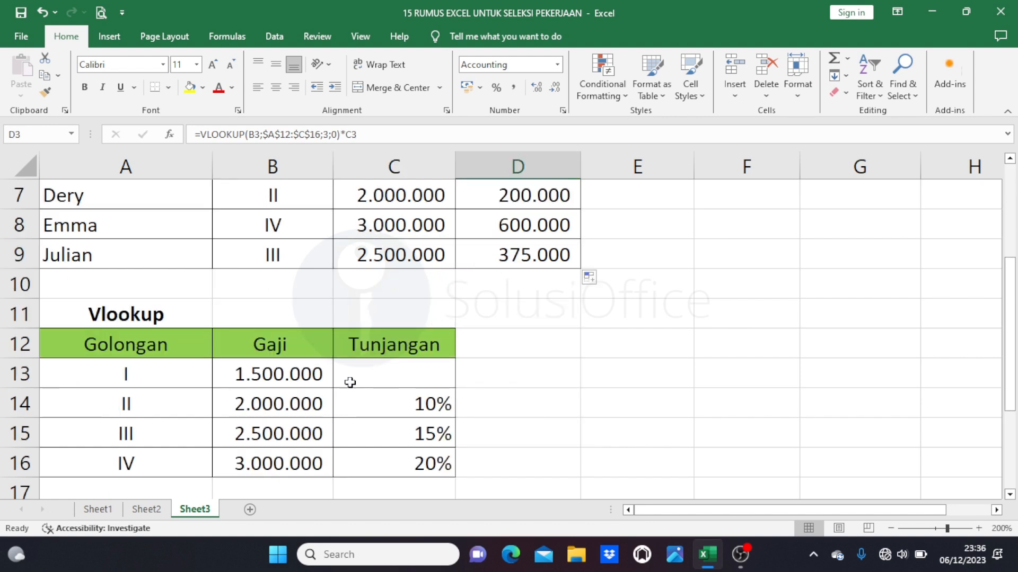
left_click(316, 403)
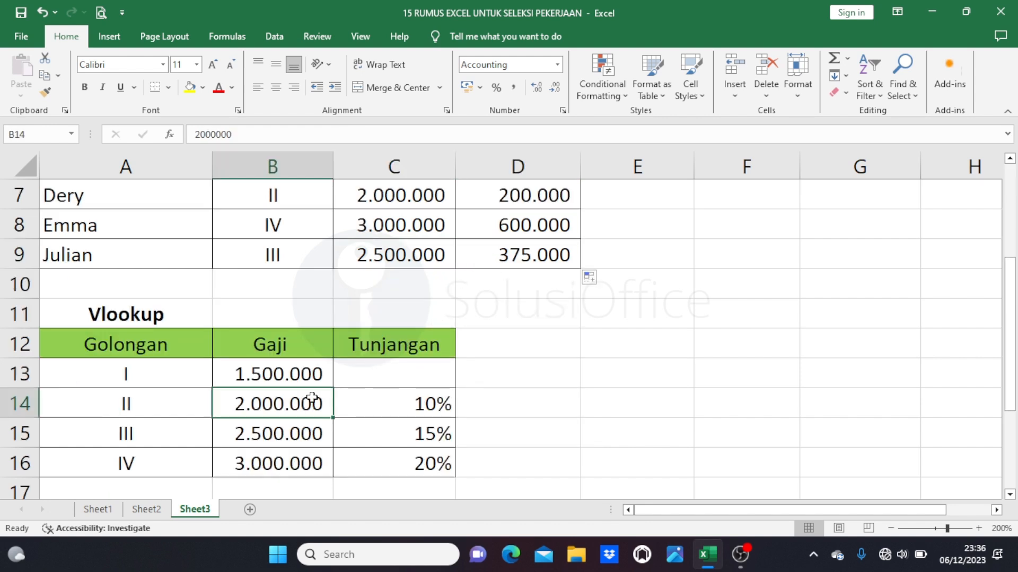
left_click(365, 404)
scroll(487, 366, "up", 2)
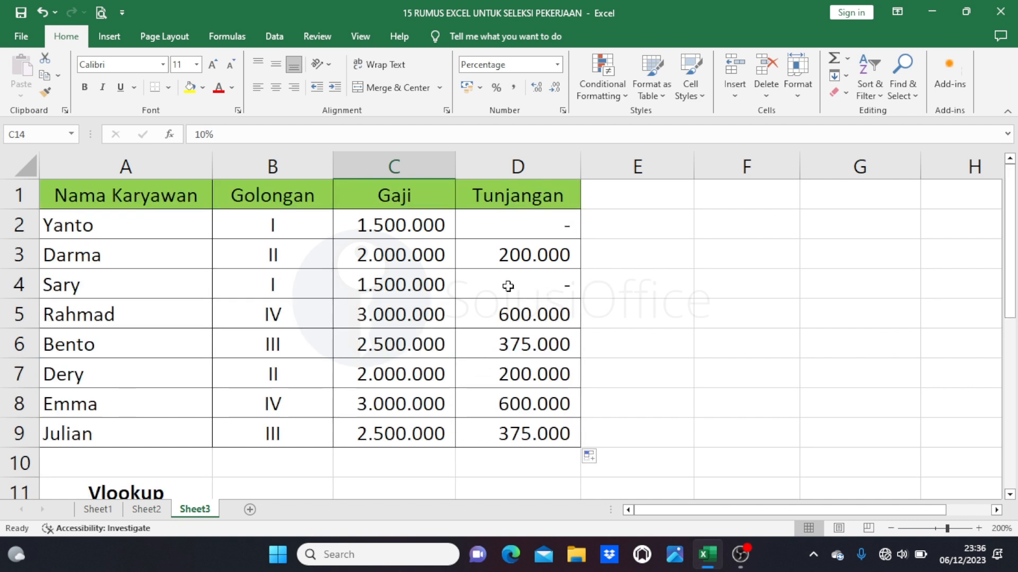
left_click(496, 257)
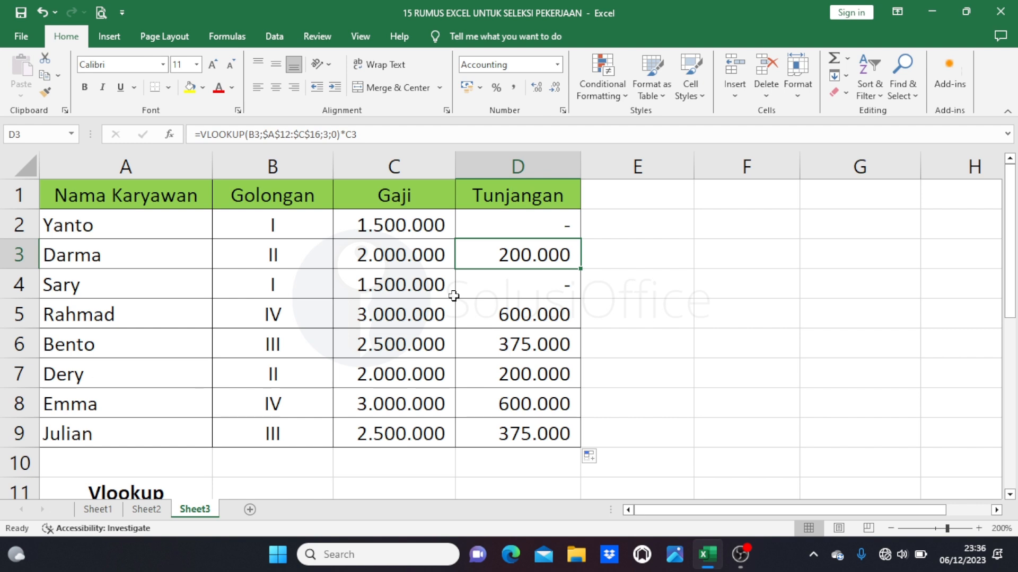
left_click(422, 346)
scroll(459, 326, "down", 2)
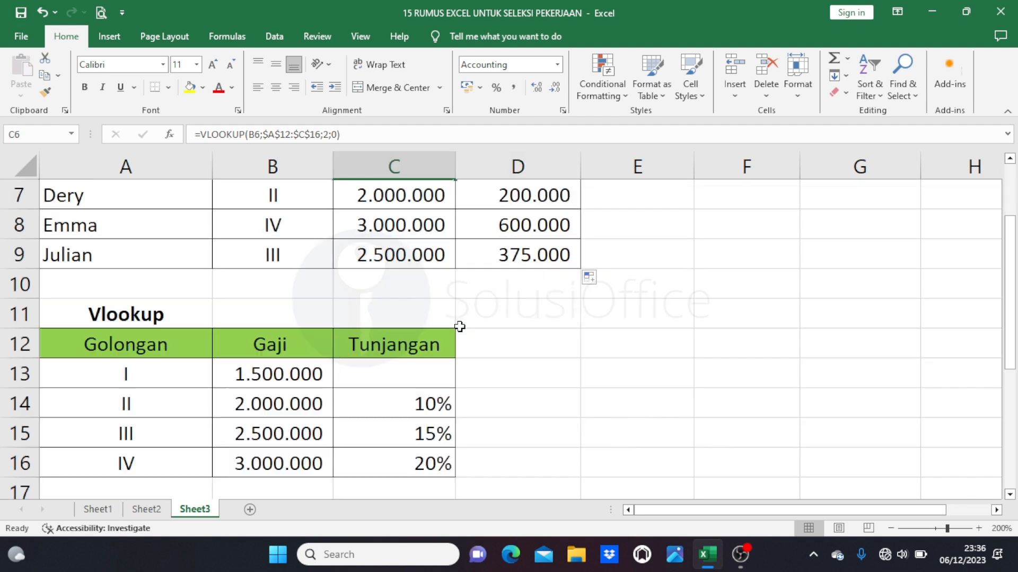
left_click(385, 433)
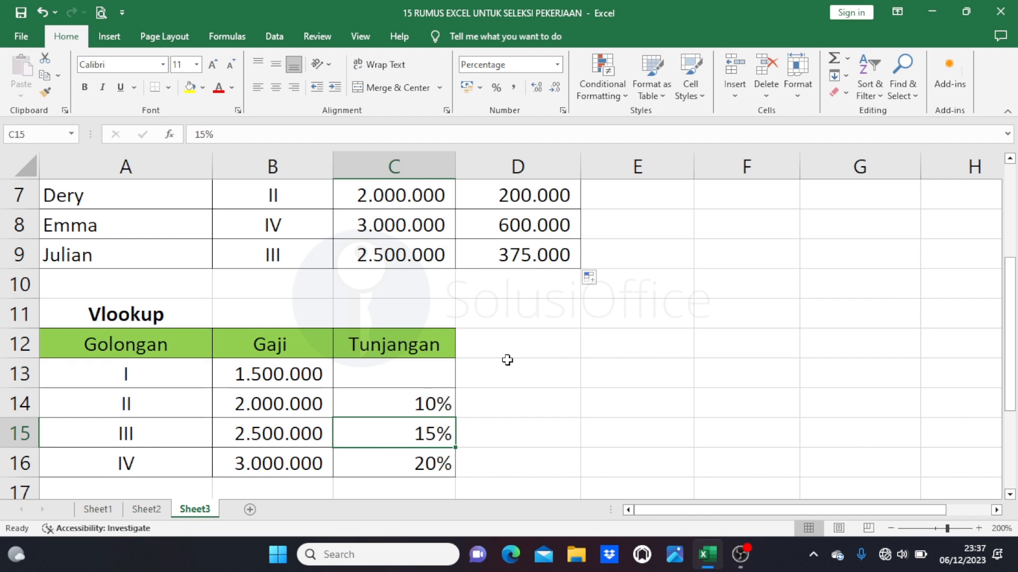
scroll(507, 361, "up", 2)
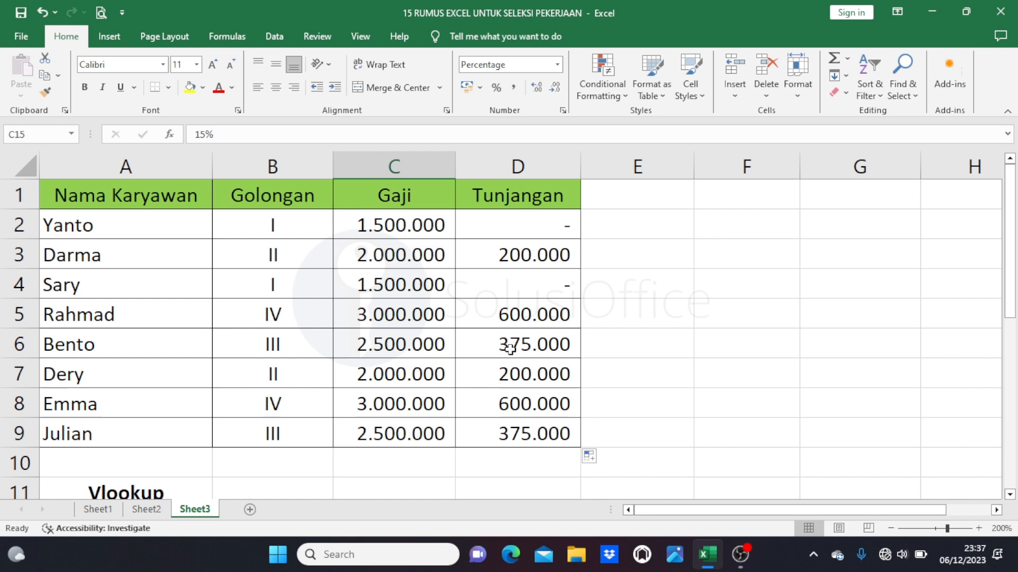
- Check the Tunjangan results for Golongan III and IV against their Gaji and the percentages in the Vlookup table
left_click(486, 349)
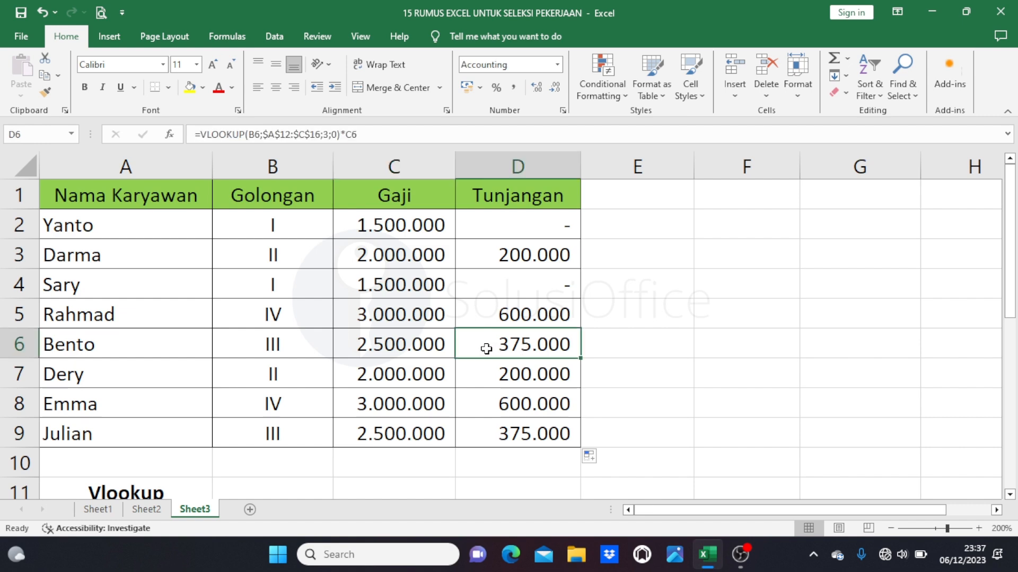
scroll(493, 350, "down", 1)
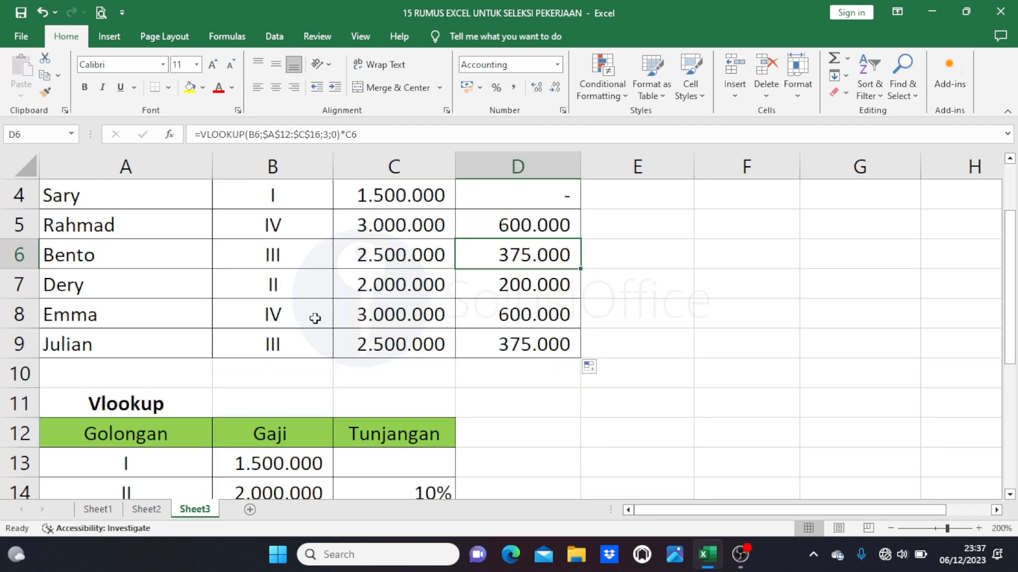
left_click_drag(325, 316, 362, 313)
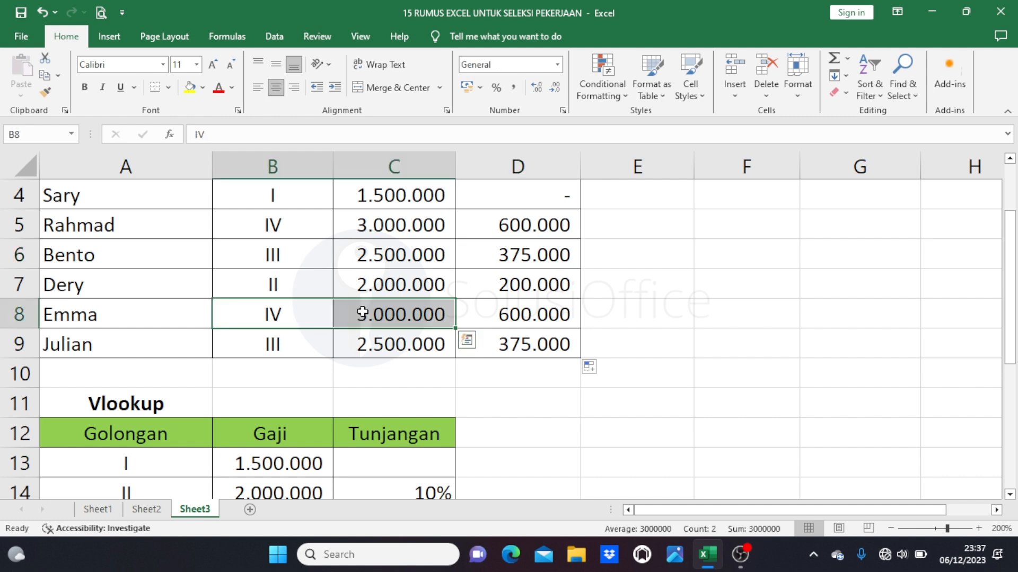
left_click(405, 315)
scroll(482, 298, "down", 2)
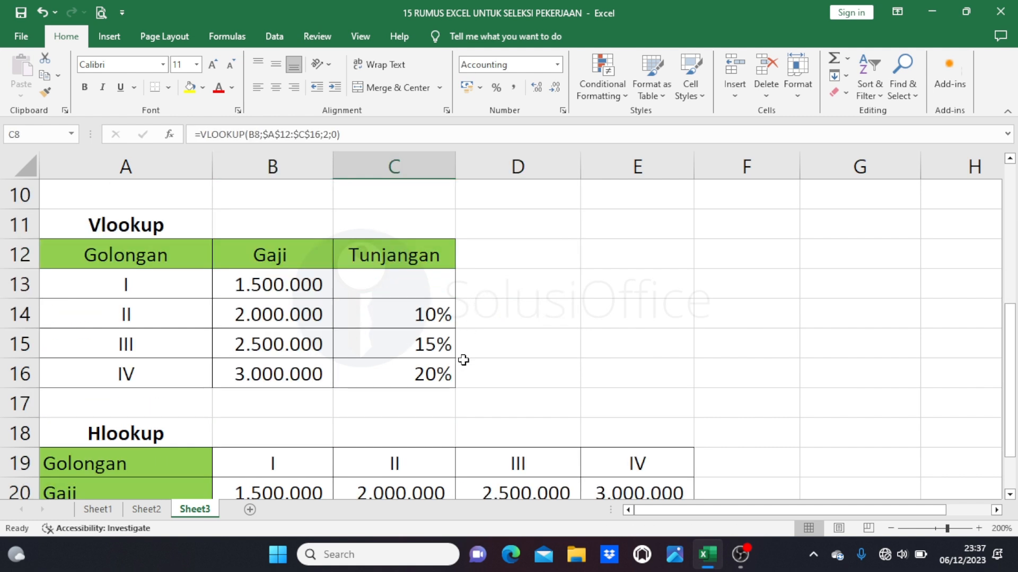
left_click(426, 373)
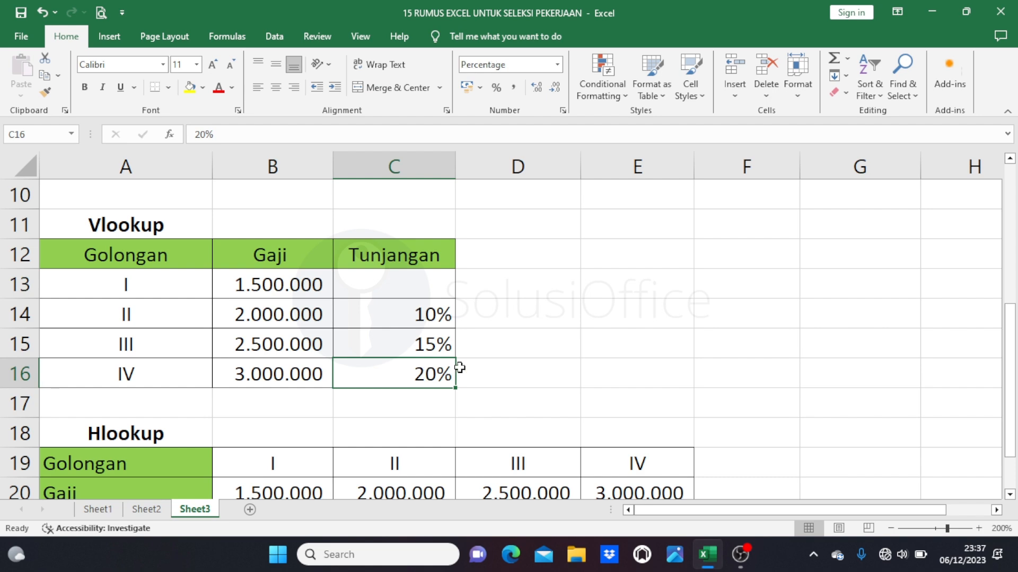
scroll(492, 348, "up", 2)
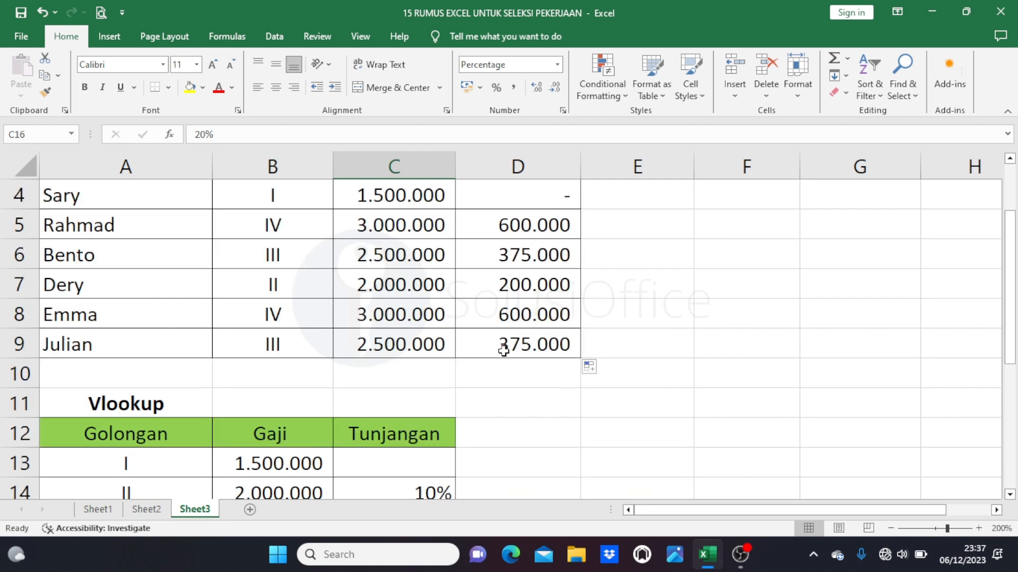
left_click(493, 318)
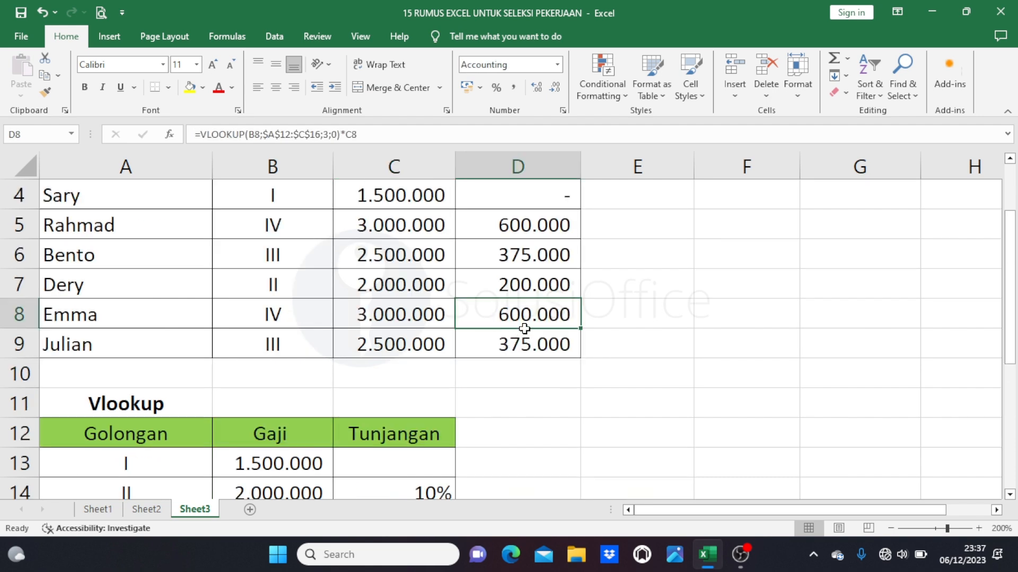
scroll(519, 330, "up", 1)
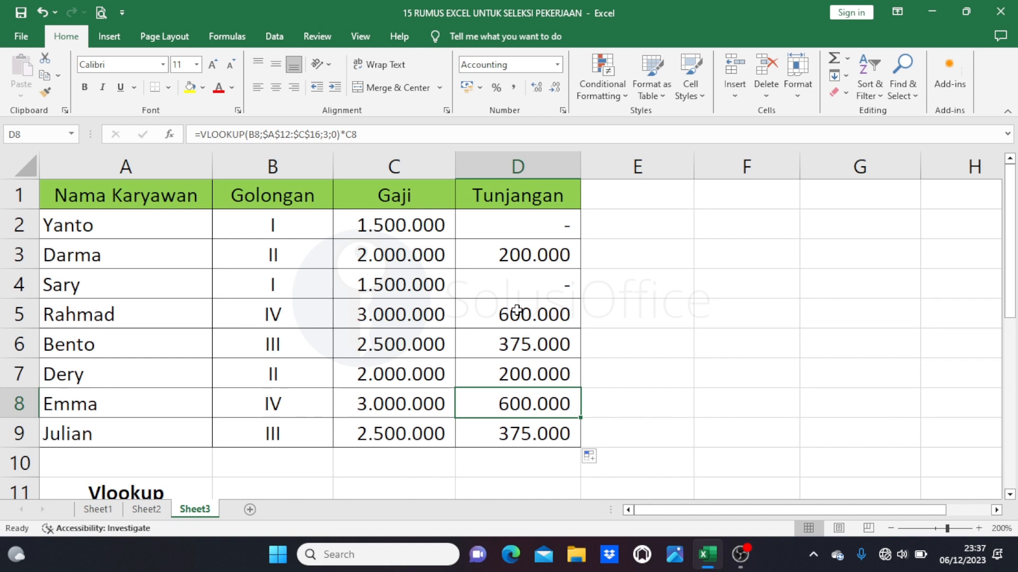
- Clear the Gaji and Tunjangan results in C2:D9 of the employee table, leaving the Hlookup reference table in place
scroll(302, 329, "down", 4)
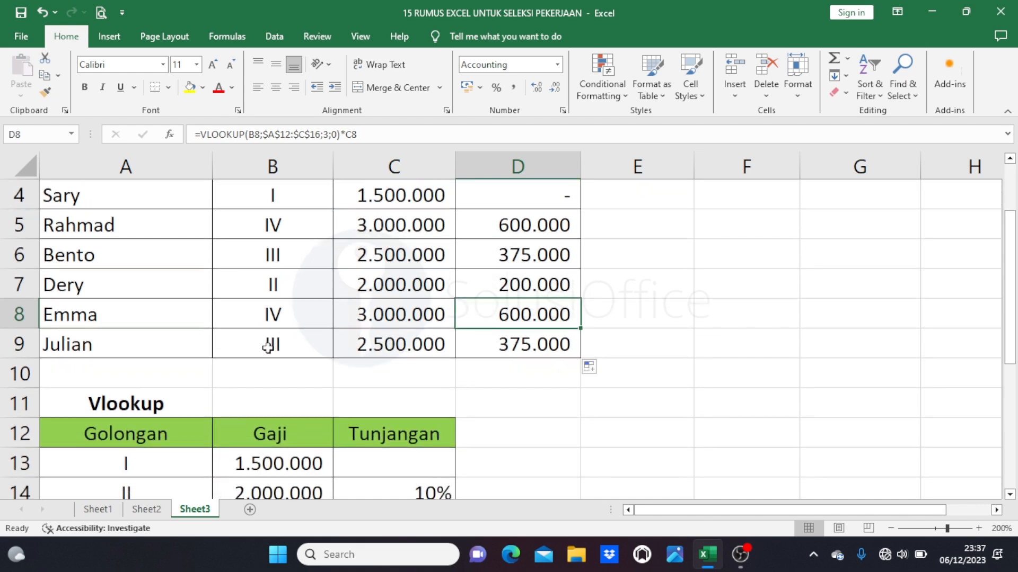
left_click(162, 346)
scroll(377, 316, "up", 4)
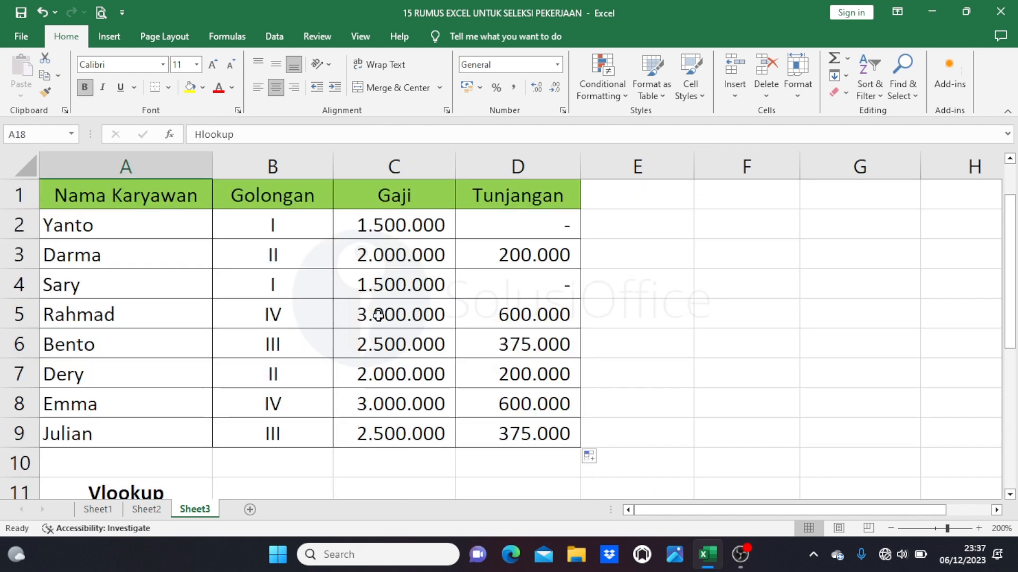
left_click_drag(390, 230, 496, 424)
key("Delete")
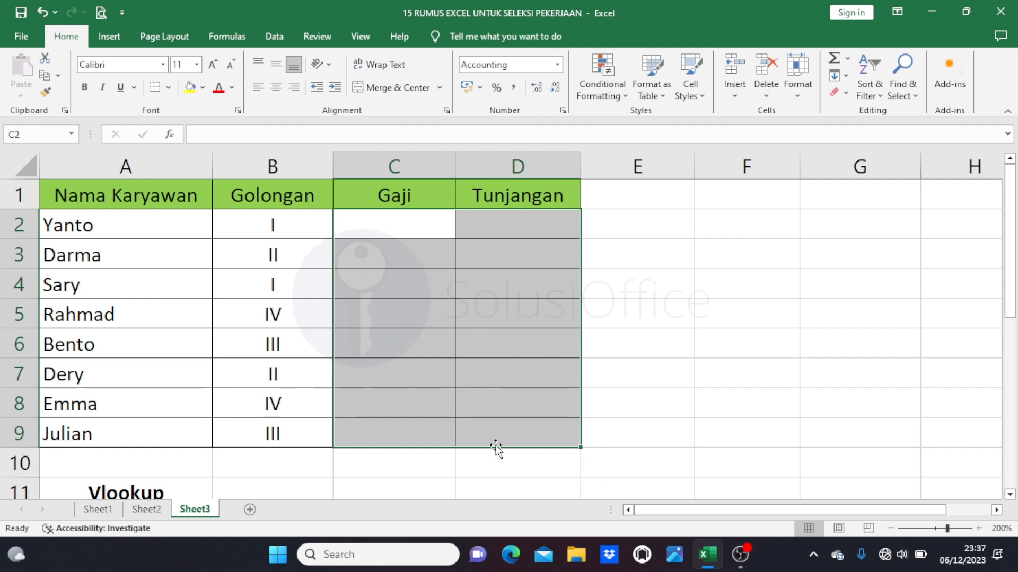
- Start an HLOOKUP formula in the first Gaji cell, C2, with the Golongan cell B2 as its lookup value
left_click(438, 223)
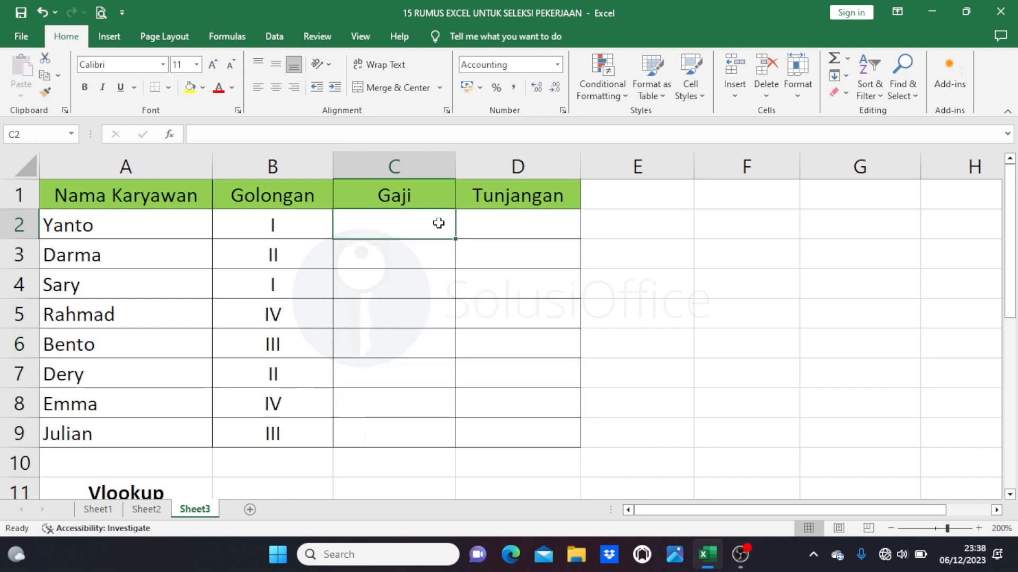
type("=")
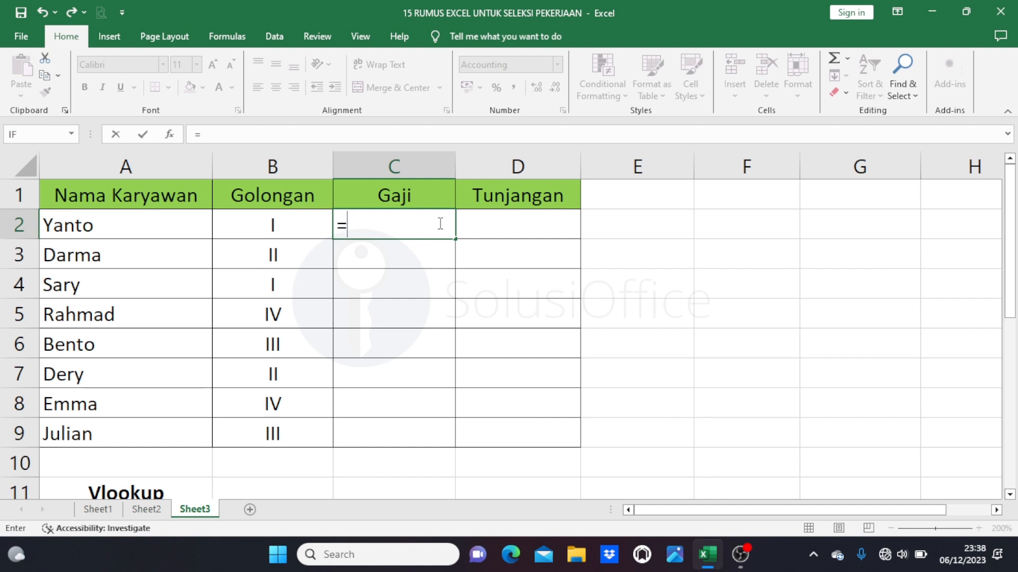
type("hlooku")
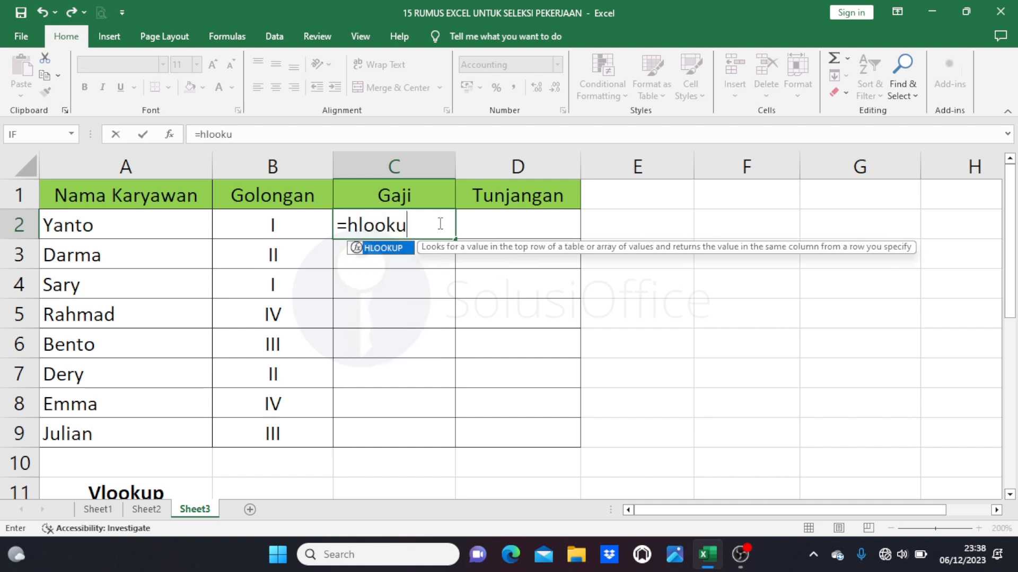
type("p(")
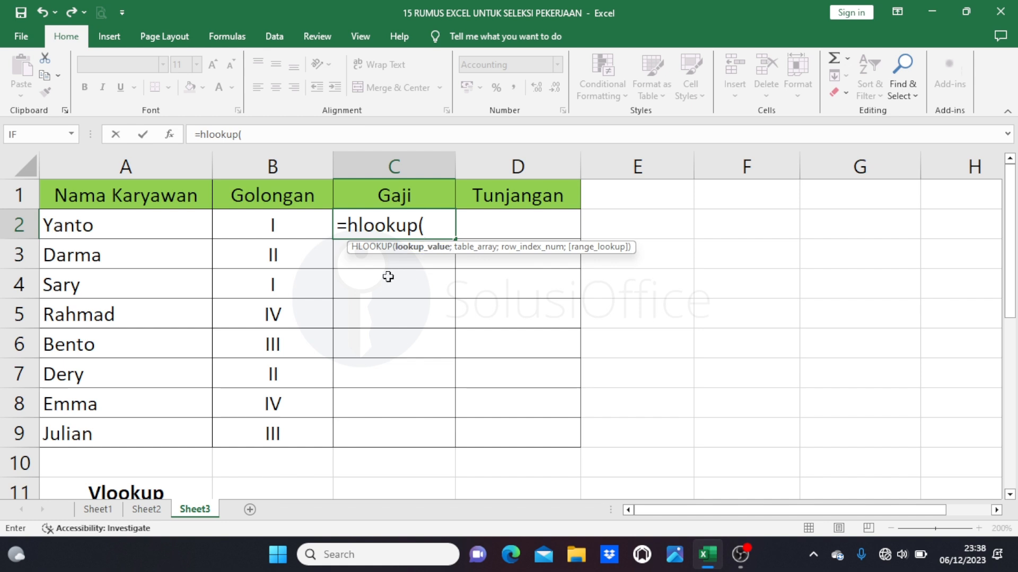
left_click(295, 229)
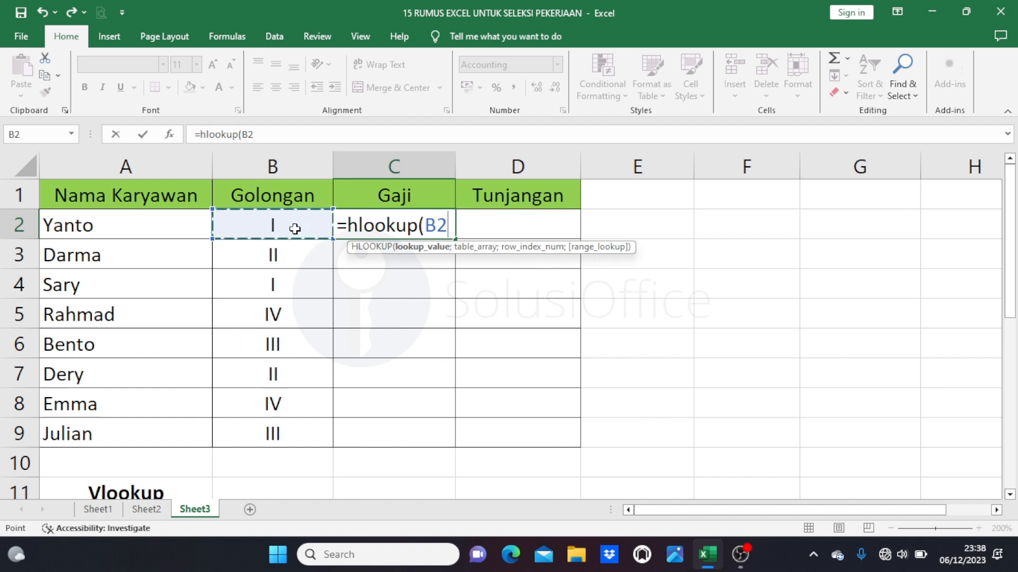
type(";")
- Add the Hlookup table as the C2 formula's table array, locked as the absolute range $A$19:$E$21
scroll(290, 249, "down", 4)
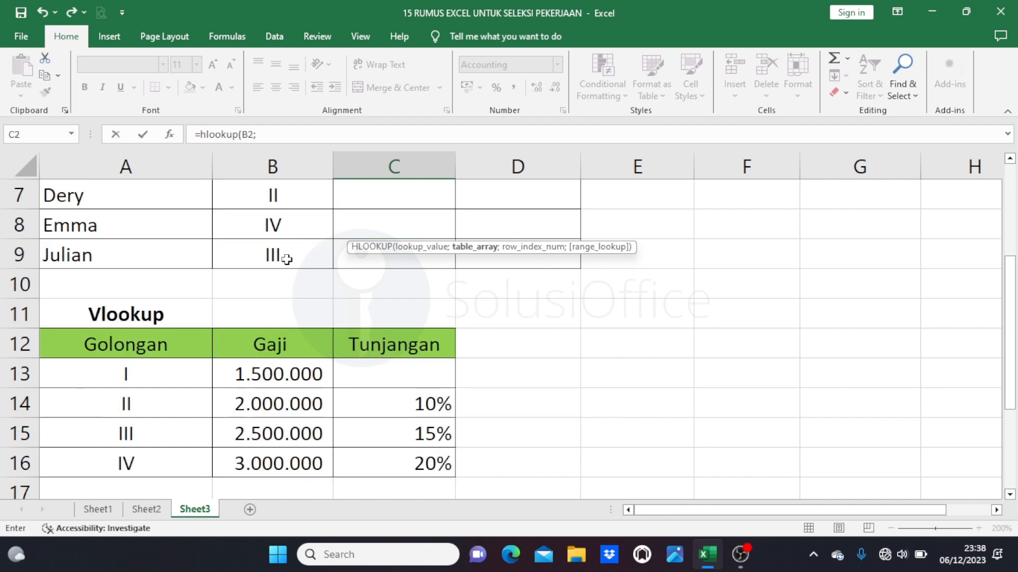
left_click_drag(170, 373, 611, 429)
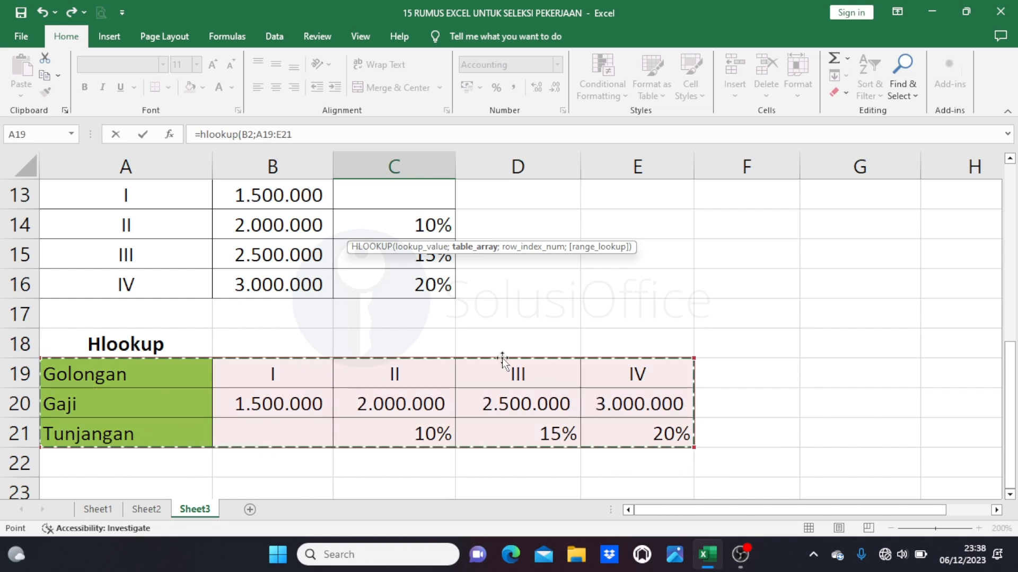
scroll(498, 358, "up", 3)
scroll(496, 353, "up", 1)
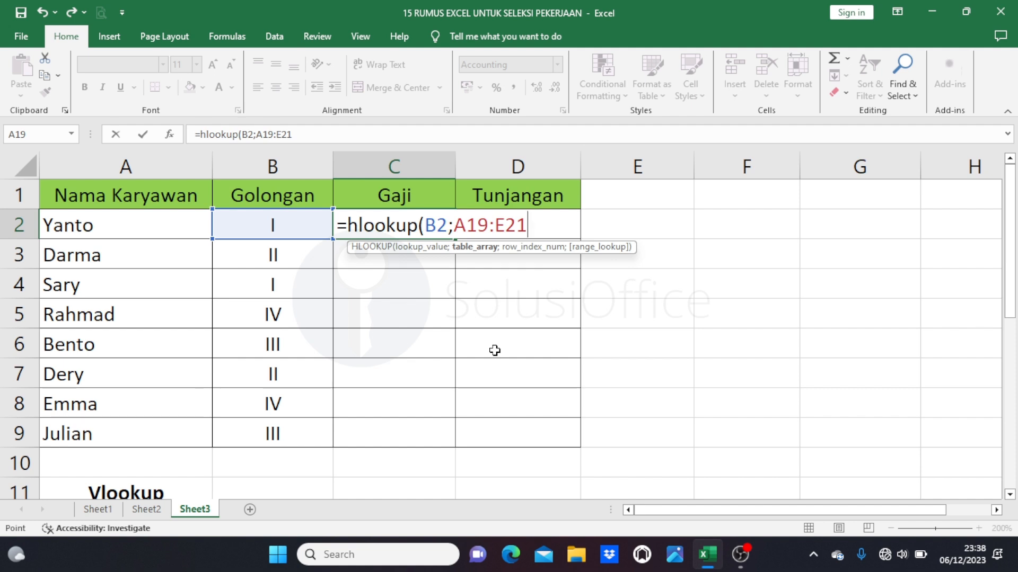
key("F4")
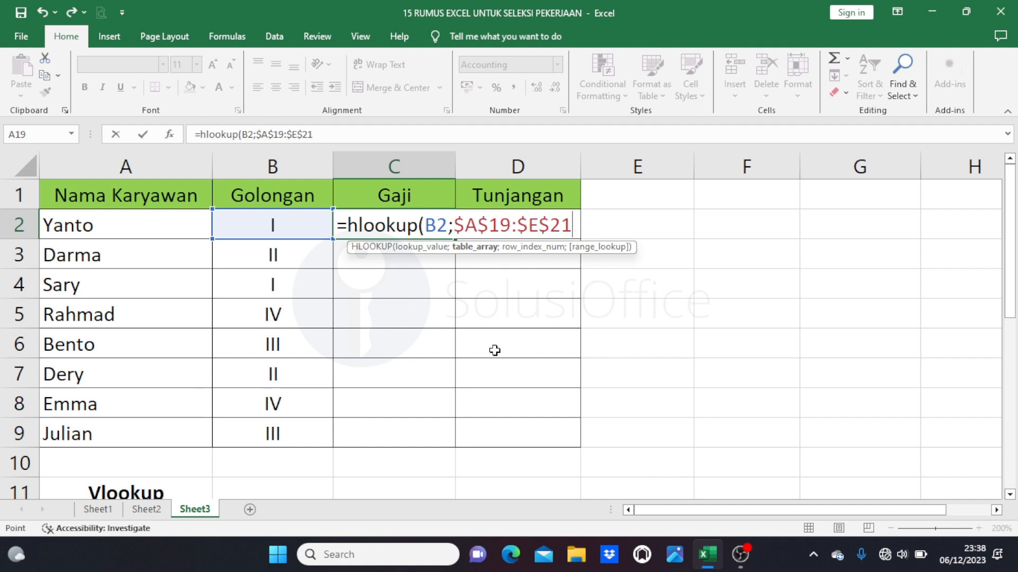
type(";")
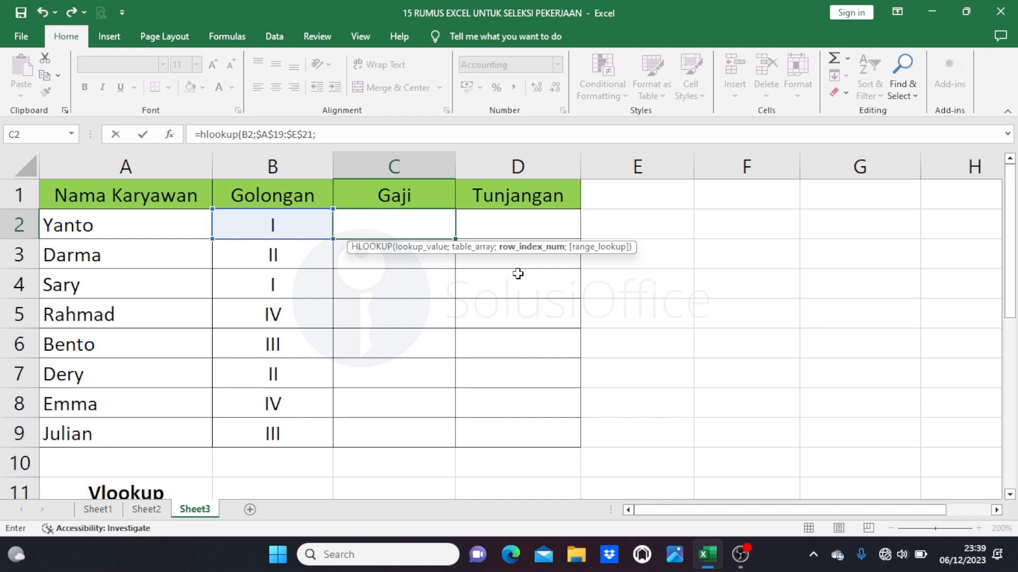
- Complete the C2 HLOOKUP with row index 2 for Gaji and range lookup 0, and fill the formula down to C9
scroll(518, 273, "down", 4)
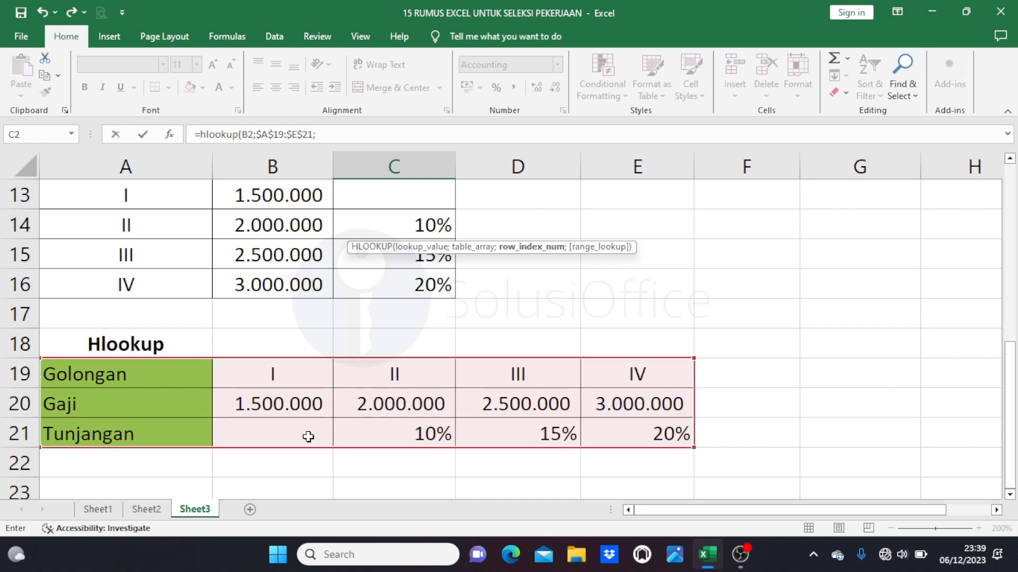
scroll(509, 363, "up", 4)
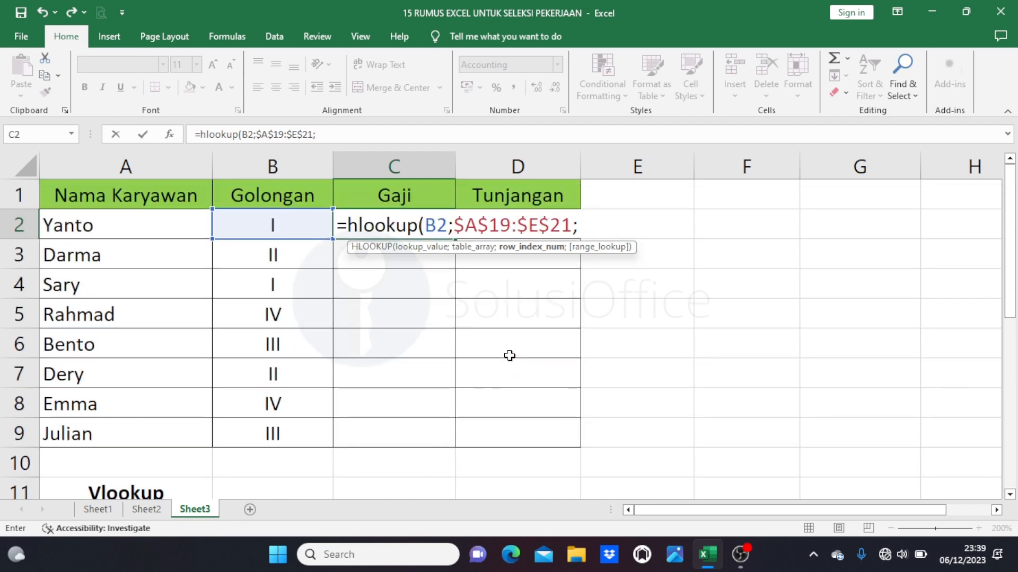
type("2;")
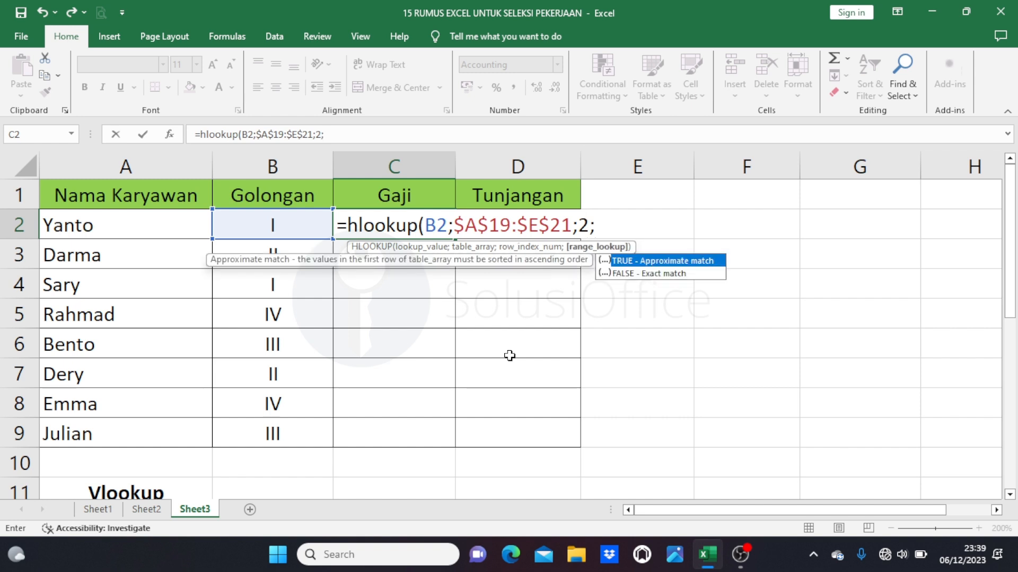
type("0)")
key("Return")
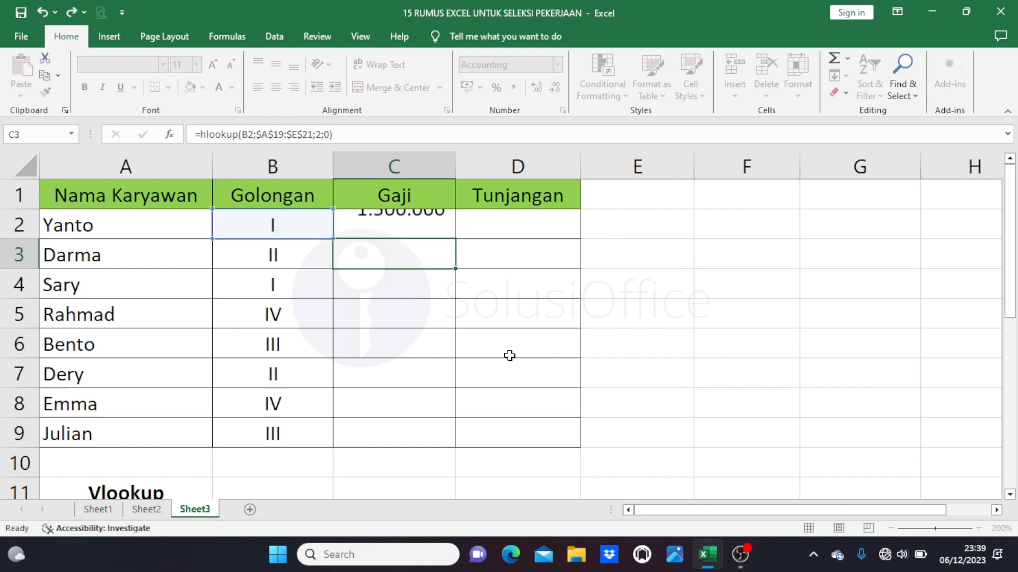
left_click(427, 219)
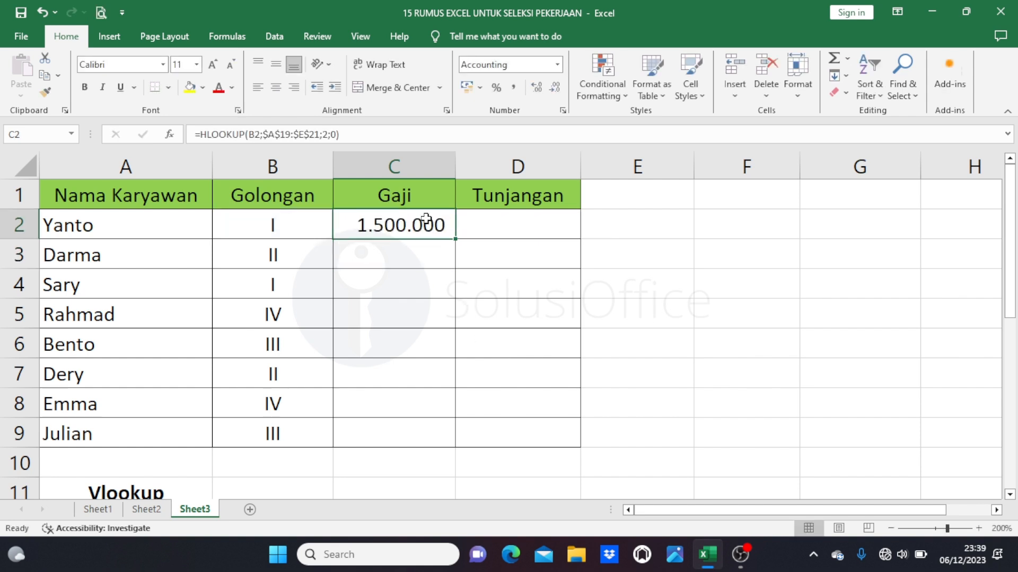
double_click(457, 241)
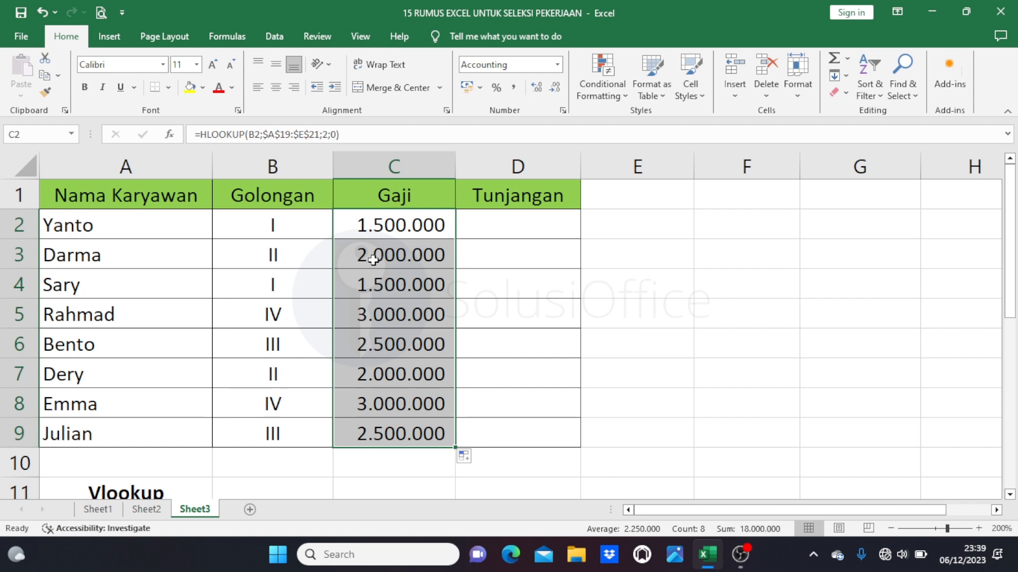
- Check the Gaji results in the employee table row by row for Golongan I, II, III and IV
left_click(289, 227)
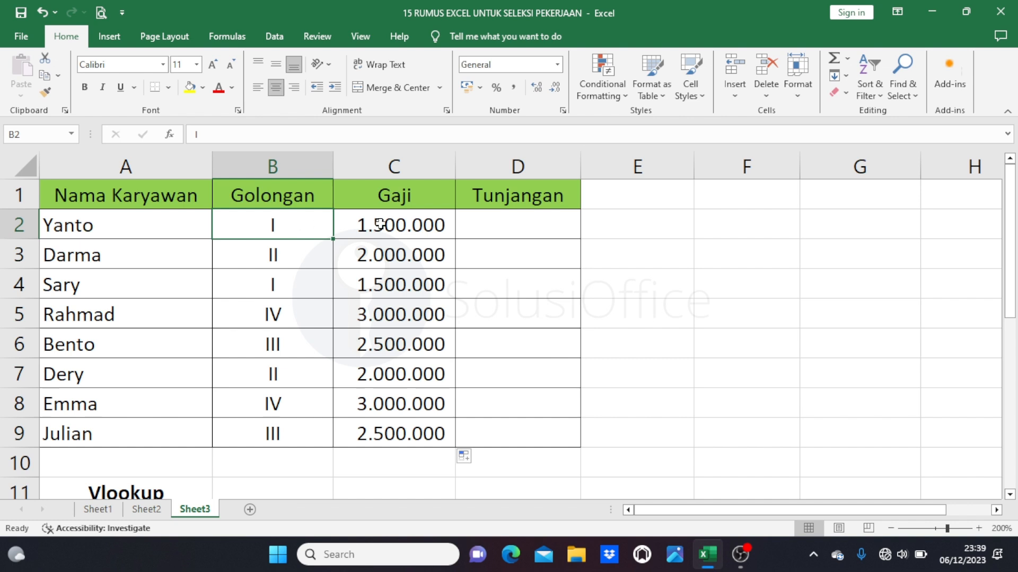
left_click(379, 224)
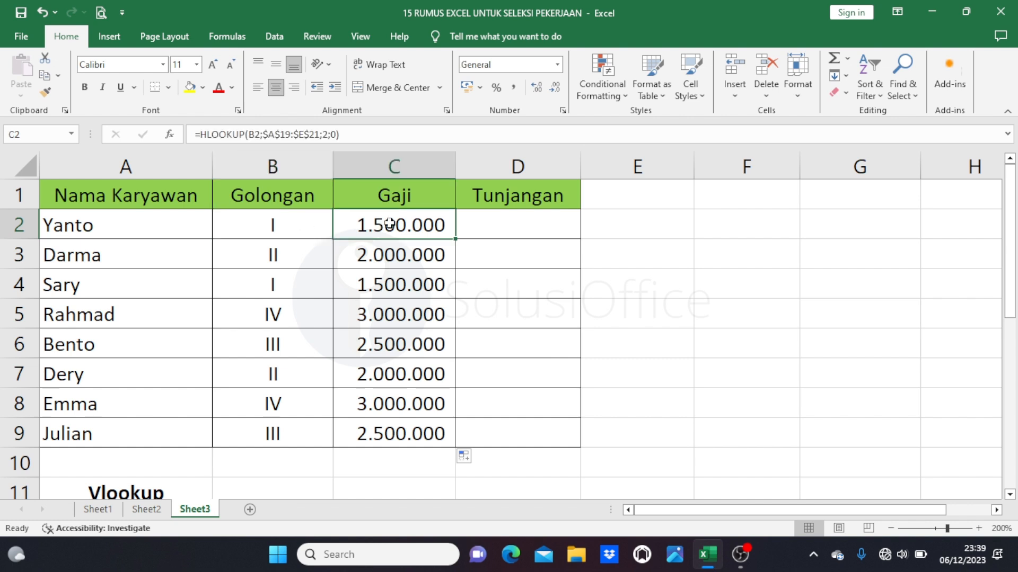
left_click(309, 264)
left_click(398, 255)
left_click(324, 347)
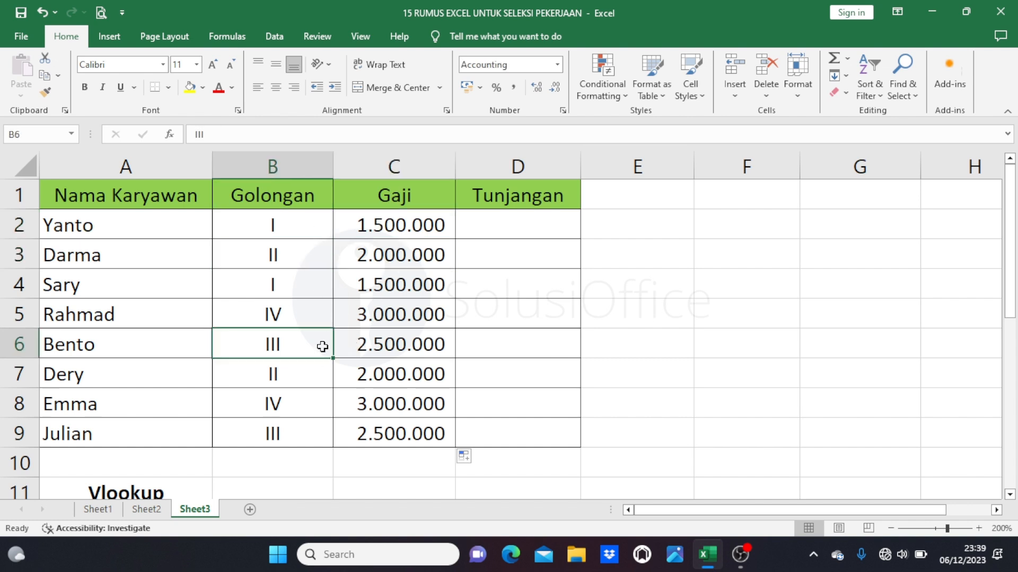
left_click(359, 340)
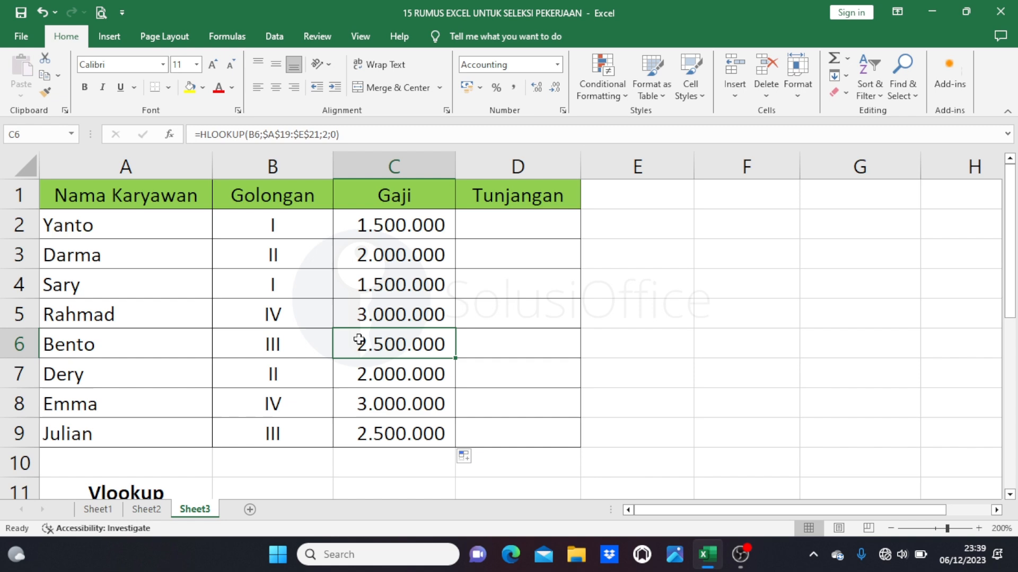
left_click(302, 412)
left_click(341, 408)
- Compare the Gaji results in column C with the Golongan and Gaji rows of the Hlookup table
scroll(352, 402, "down", 3)
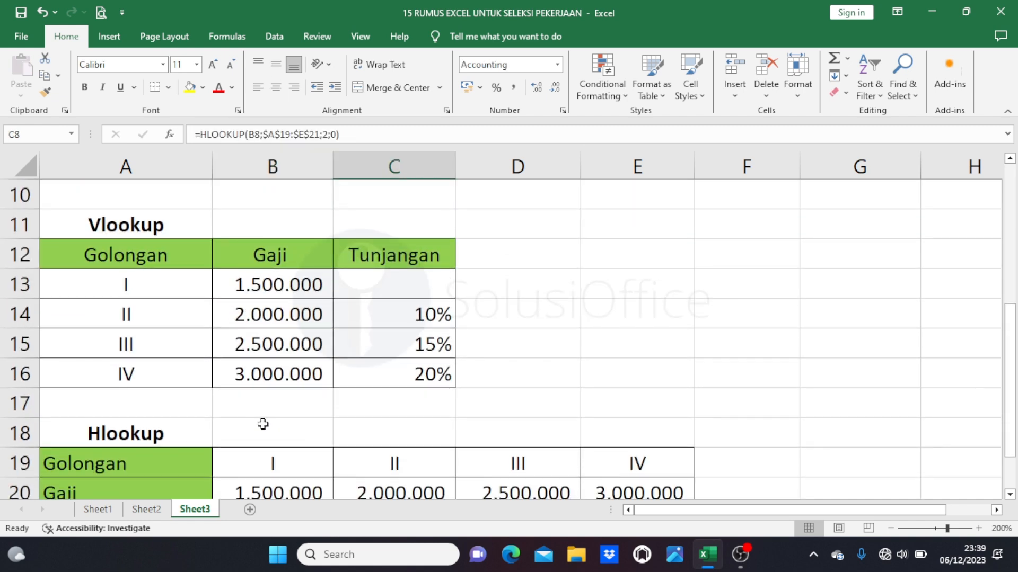
scroll(238, 416, "down", 1)
left_click_drag(191, 379, 589, 405)
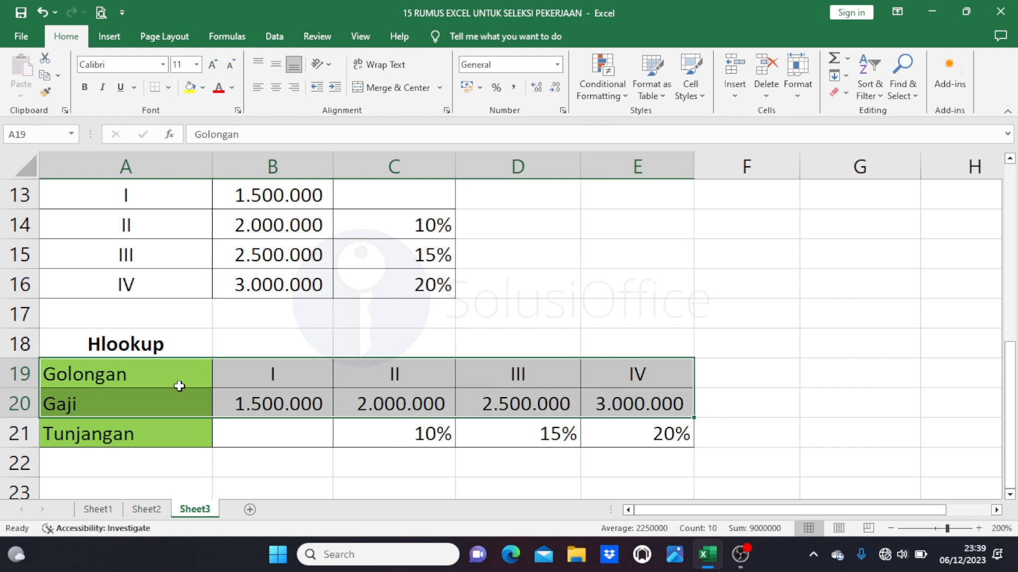
left_click(168, 380)
scroll(275, 343, "up", 2)
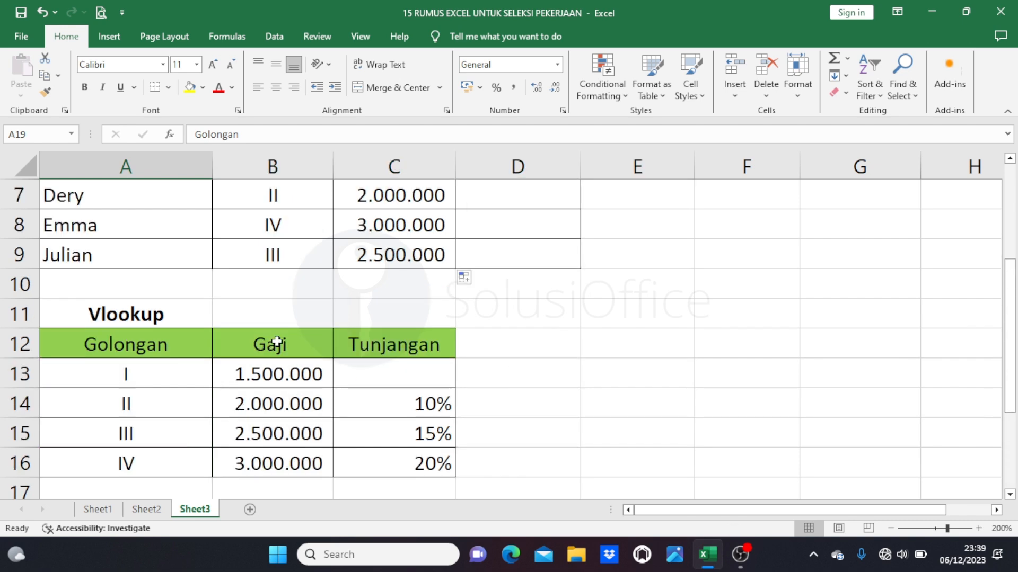
left_click(416, 237)
scroll(371, 276, "down", 2)
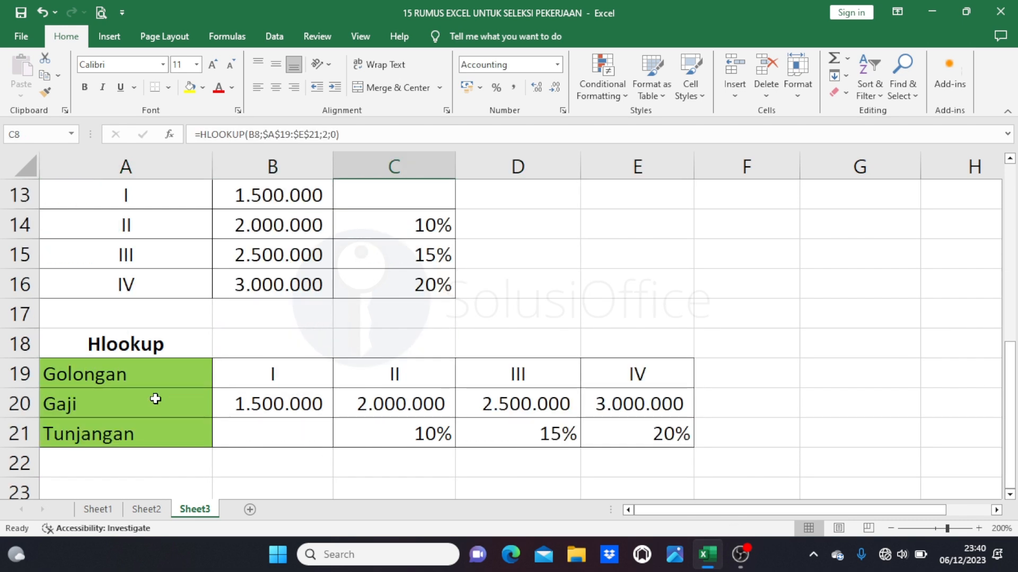
- Highlight the Golongan and Gaji rows of the Hlookup table to review the source of the Gaji values
left_click(168, 373)
left_click_drag(169, 373, 611, 394)
scroll(613, 399, "up", 4)
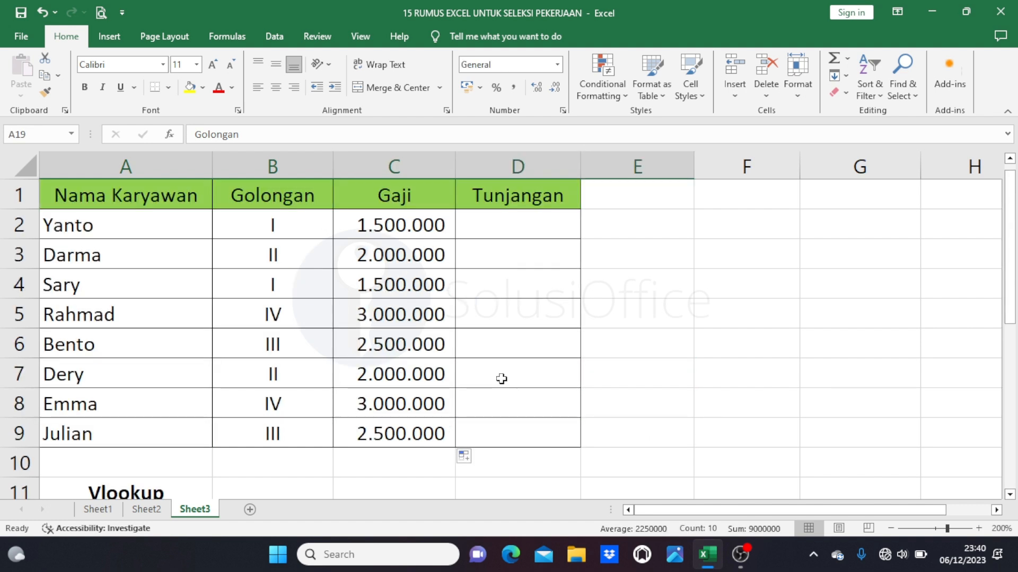
- Start an HLOOKUP formula in D2 under Tunjangan with the Golongan cell B2 as the lookup value
left_click(504, 229)
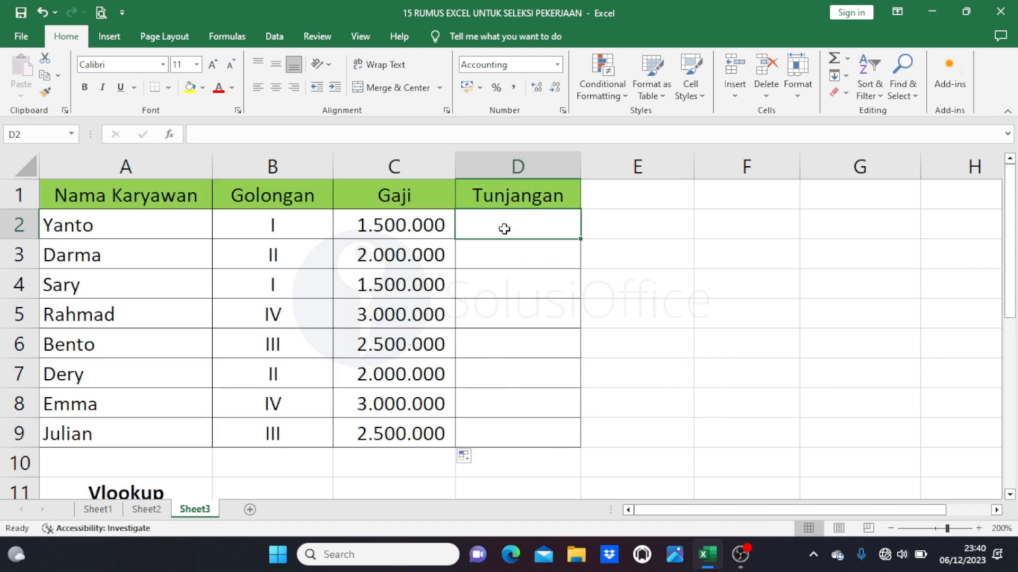
type("=")
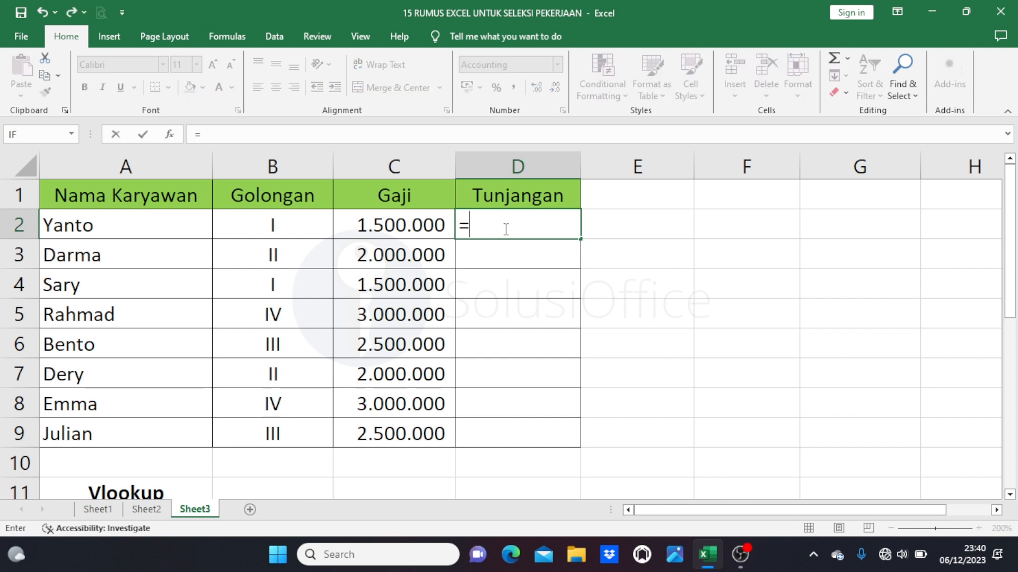
type("hlooku")
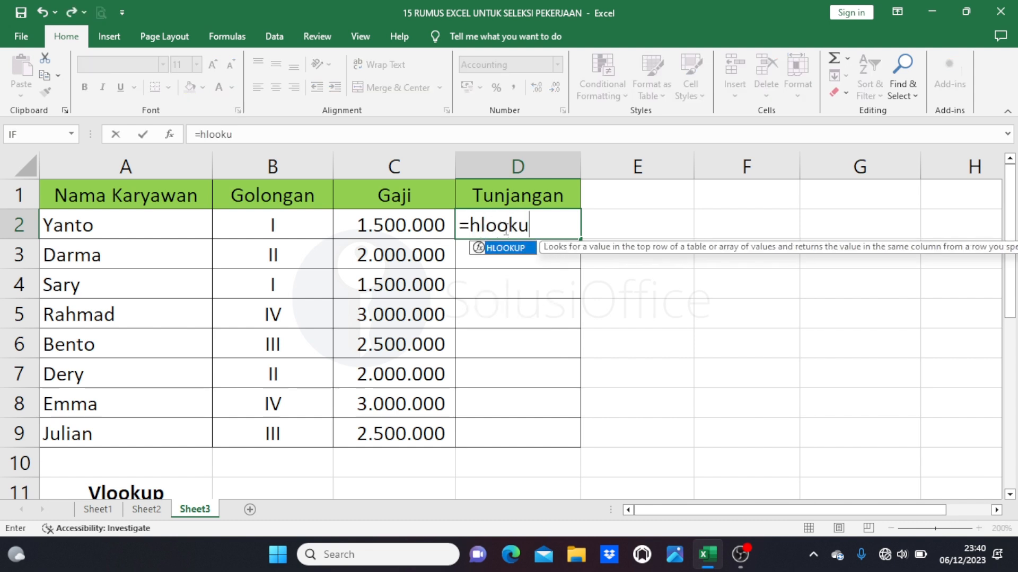
type("p(")
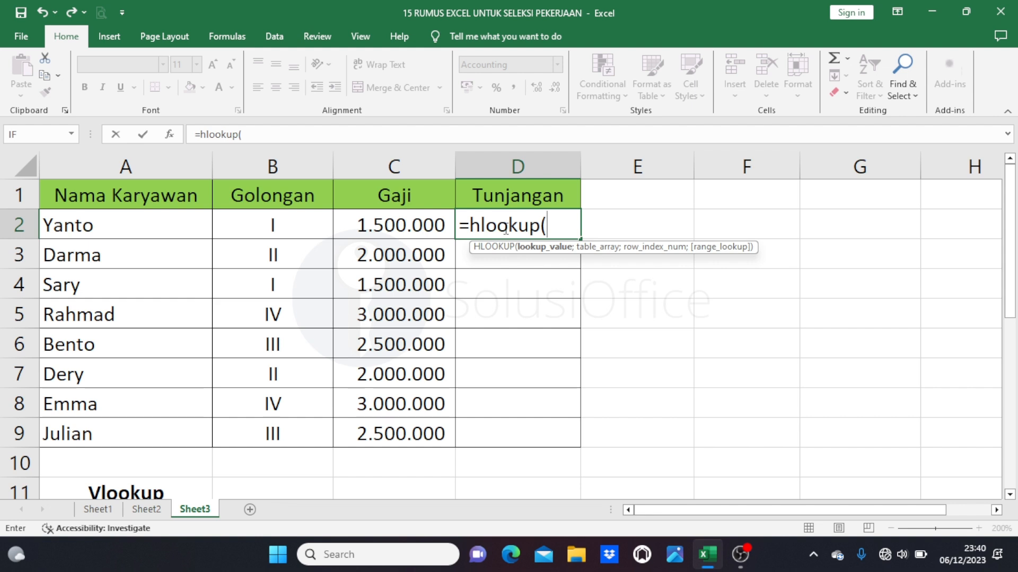
left_click(316, 224)
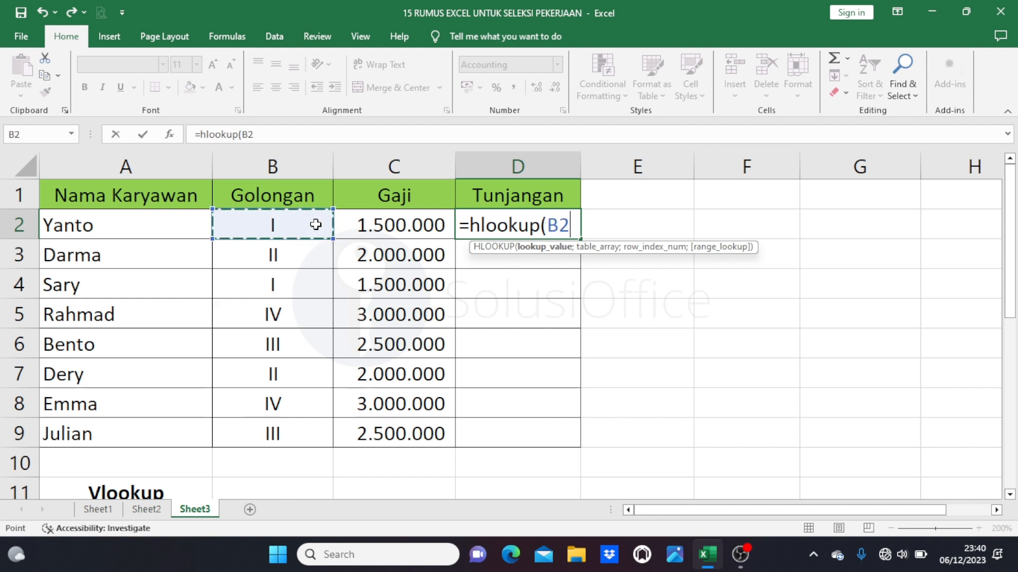
type(";")
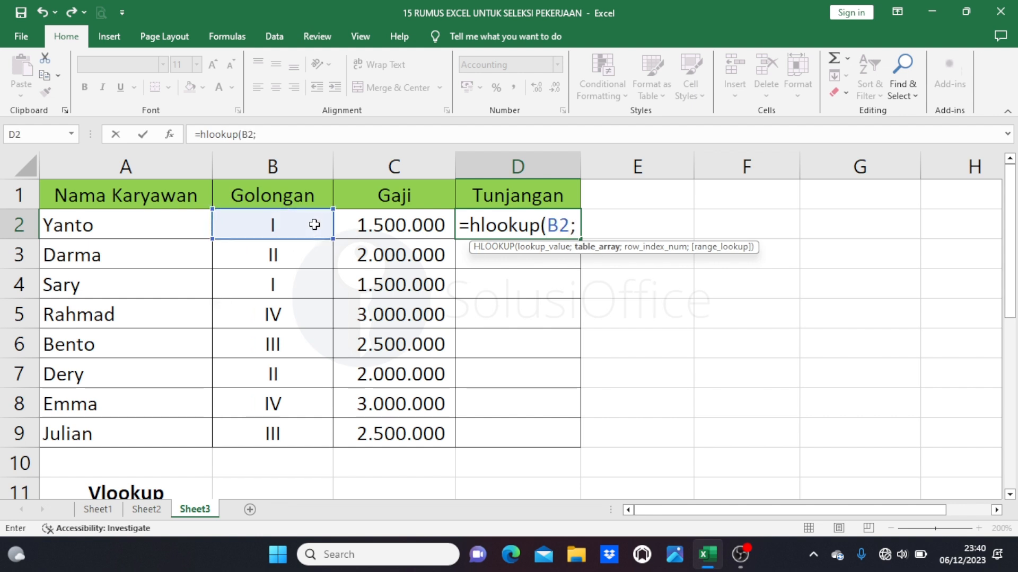
- Add the Hlookup table as the D2 formula's table array, locked as the absolute range $A$19:$E$21
scroll(262, 382, "down", 5)
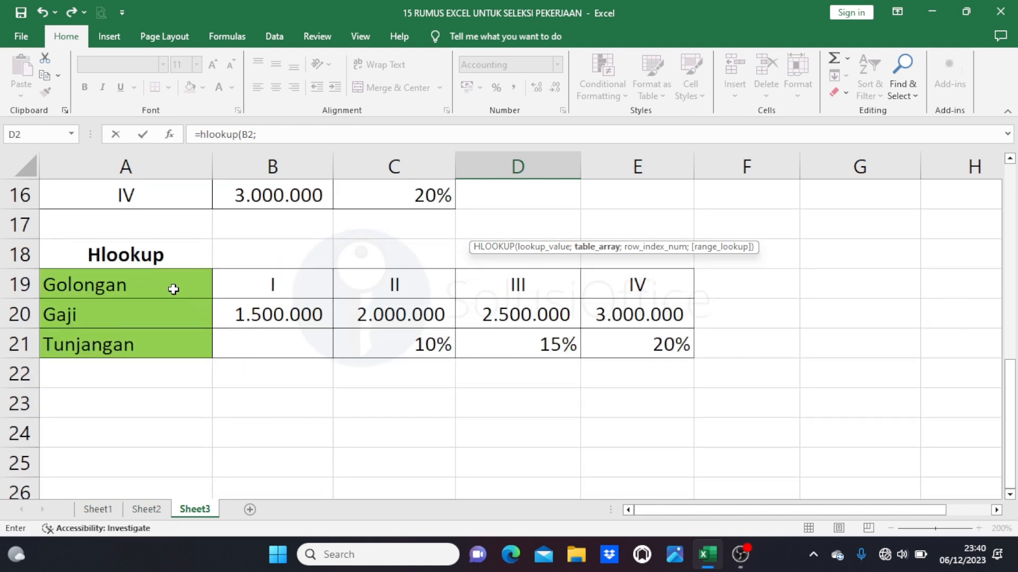
left_click_drag(173, 289, 602, 343)
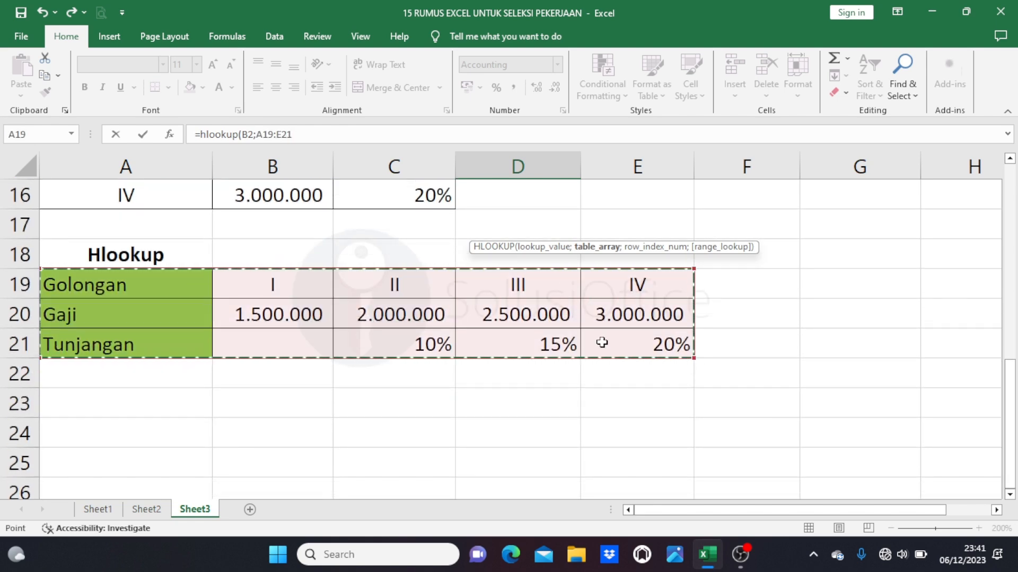
scroll(563, 350, "up", 5)
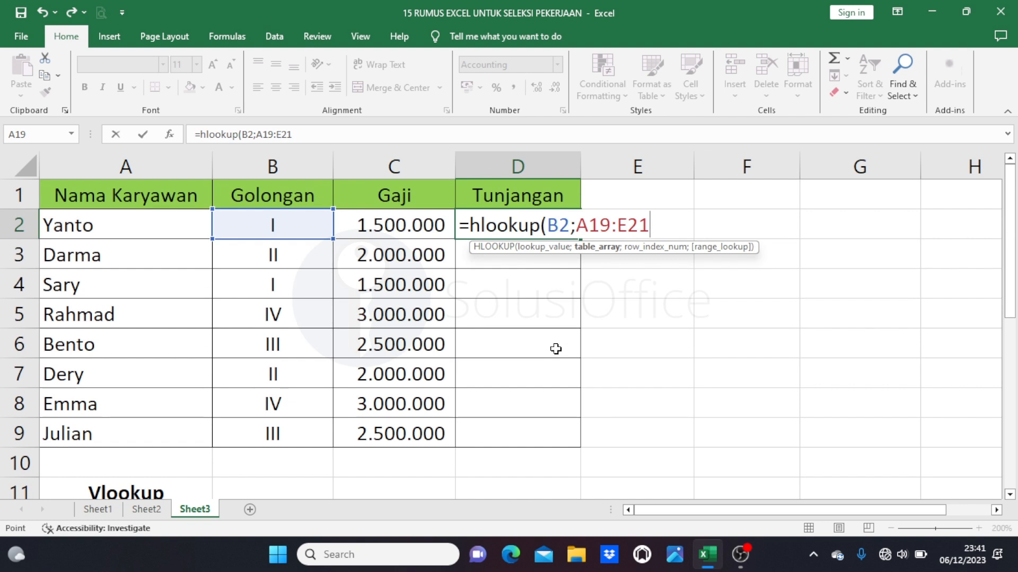
key("F4")
type(";")
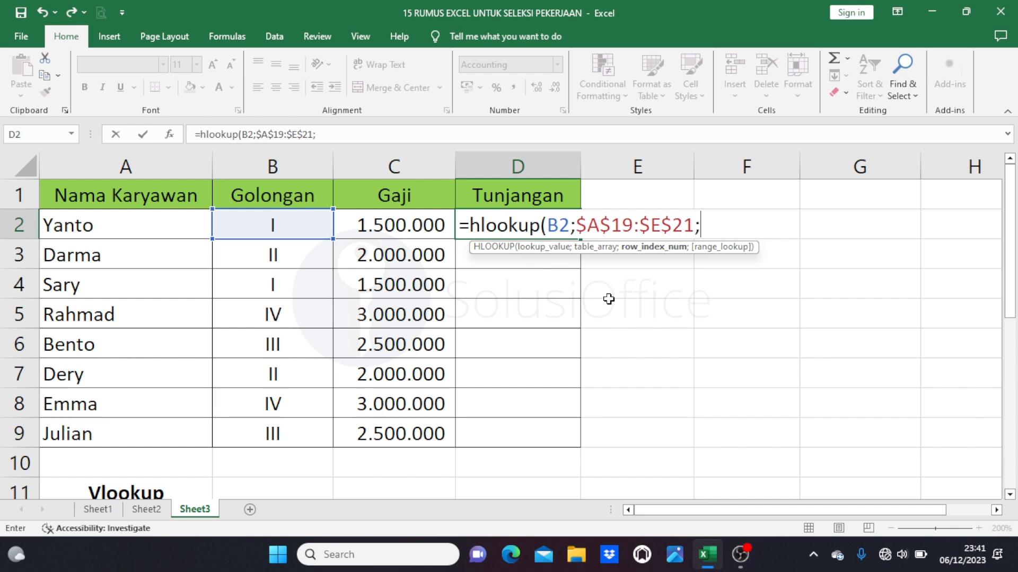
- Set the D2 HLOOKUP's row index to 3 for the Tunjangan row and its range lookup to 0, and close the function
scroll(562, 312, "down", 2)
scroll(563, 312, "down", 2)
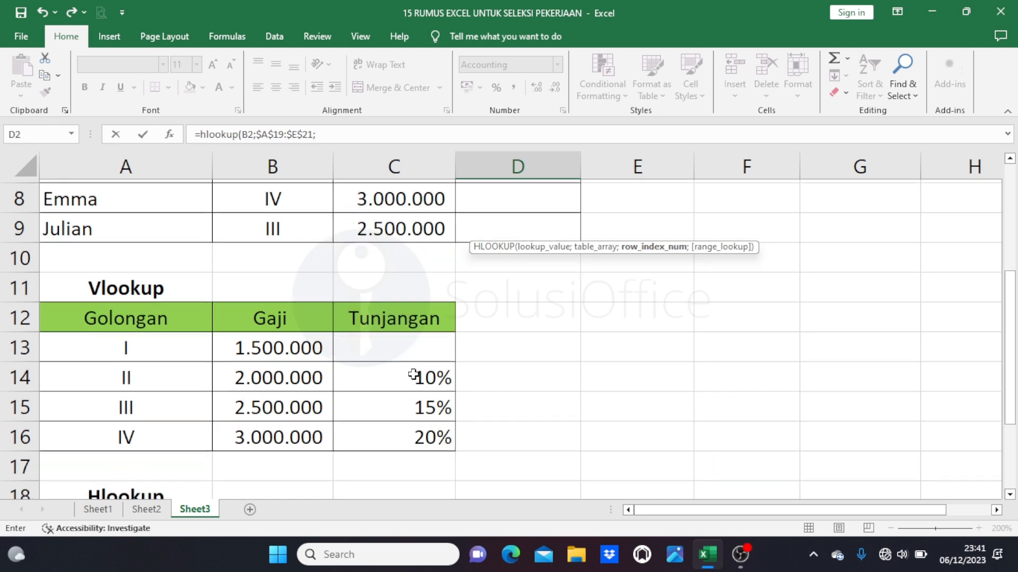
key("F2")
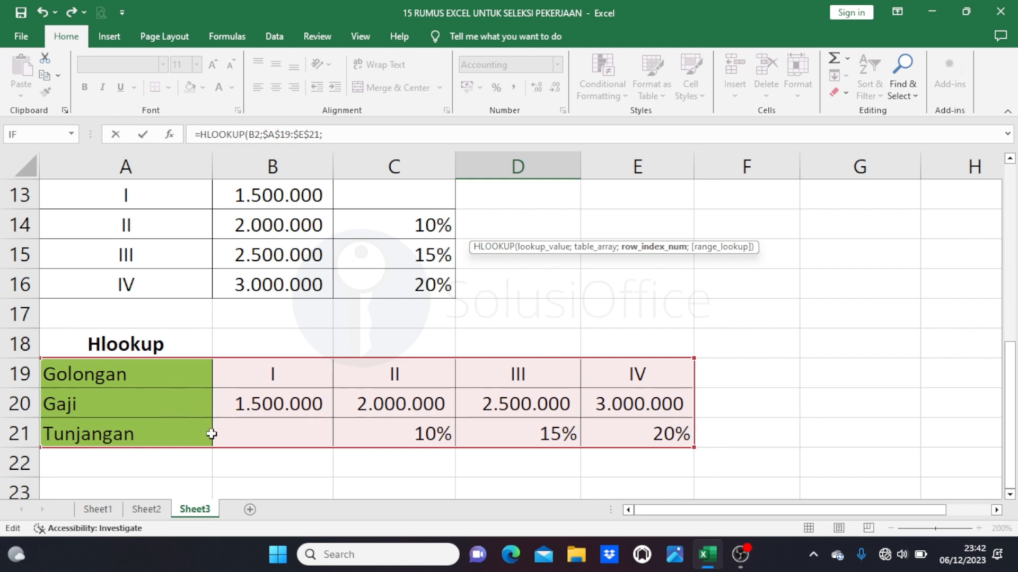
scroll(532, 358, "up", 2)
scroll(531, 358, "up", 2)
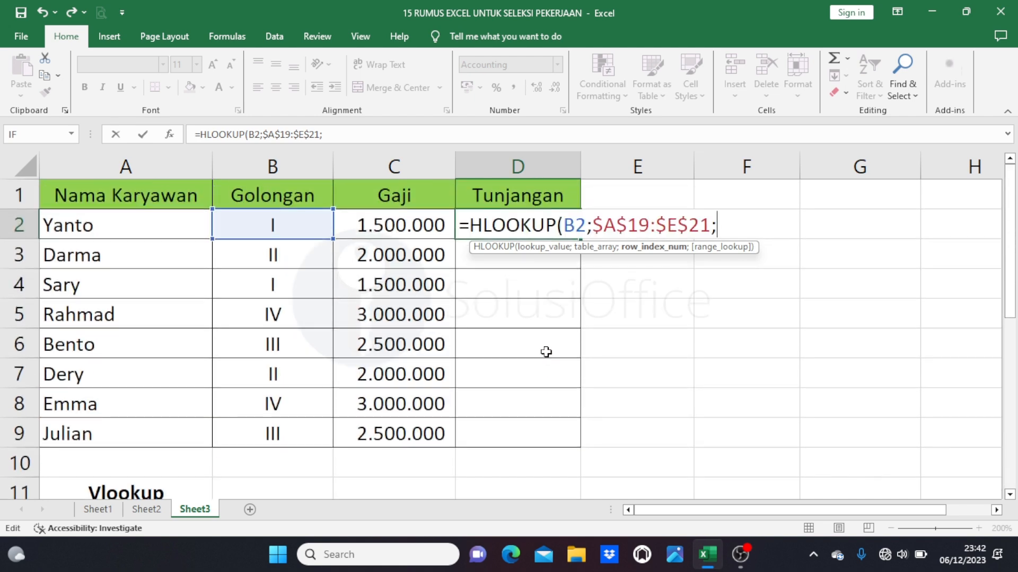
type("3;0")
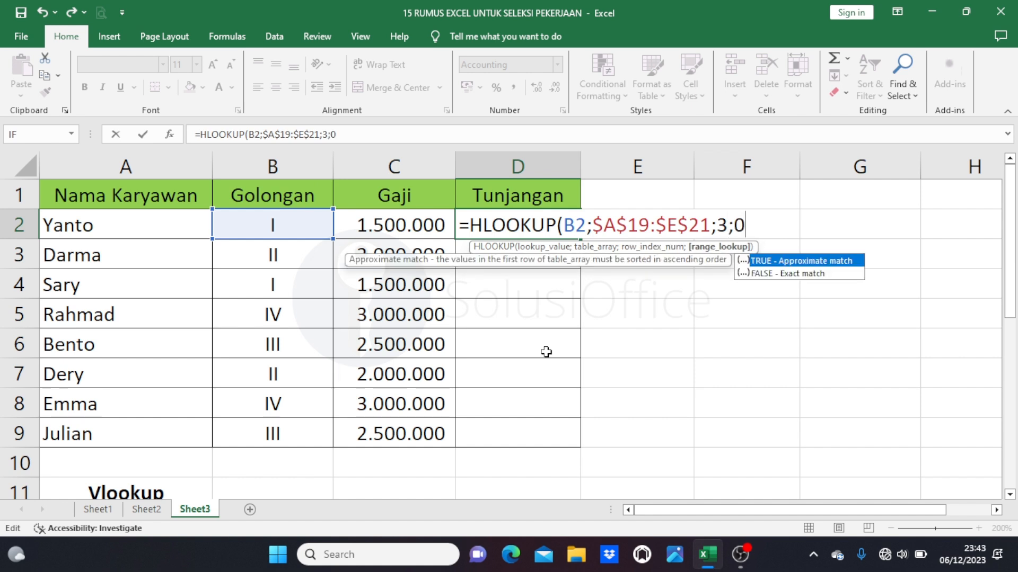
type(")")
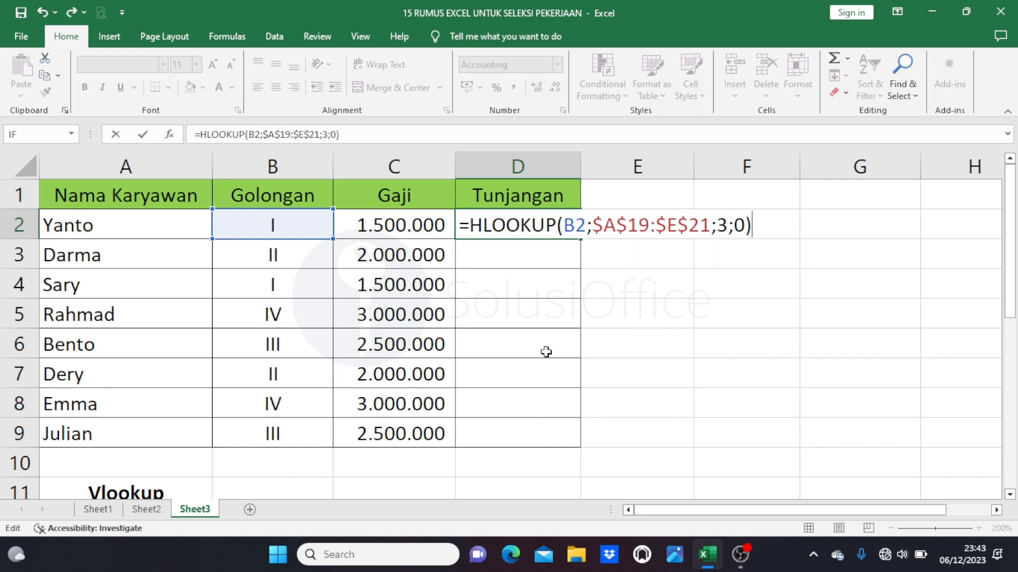
- Multiply the D2 HLOOKUP by the Gaji cell C2 and fill the completed formula down to D9
type("*")
left_click(407, 232)
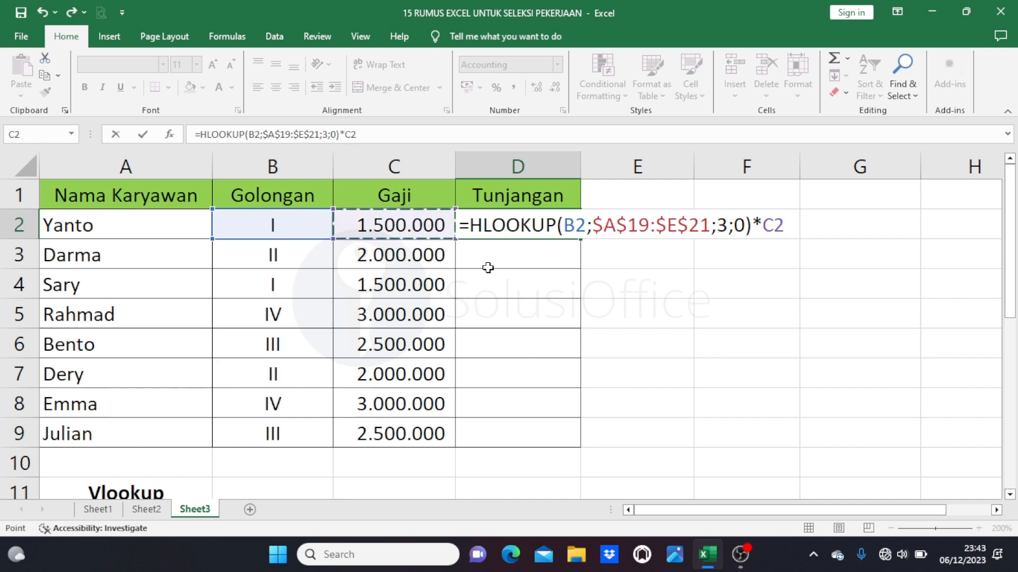
scroll(516, 318, "down", 3)
scroll(517, 337, "down", 2)
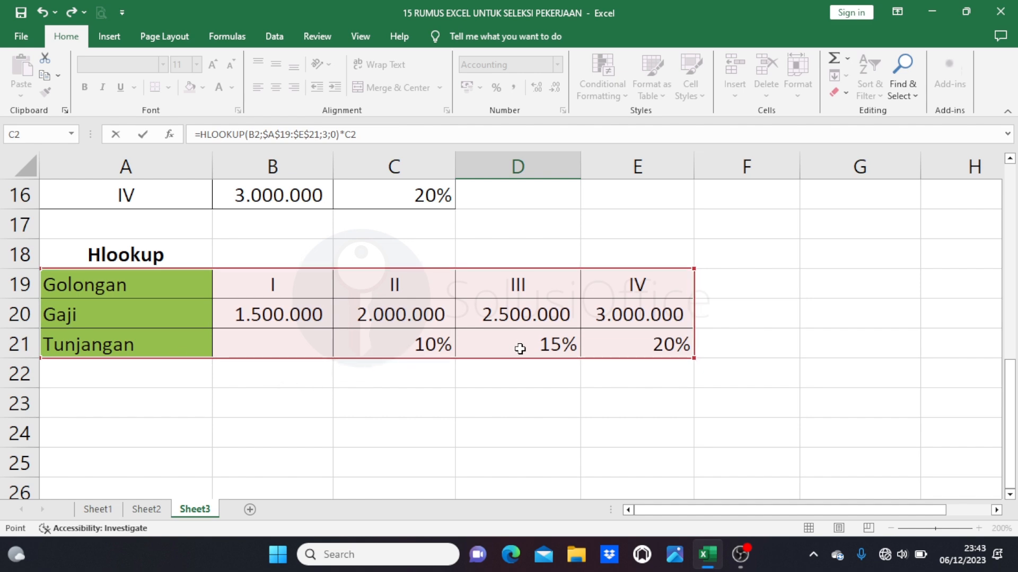
scroll(588, 363, "up", 5)
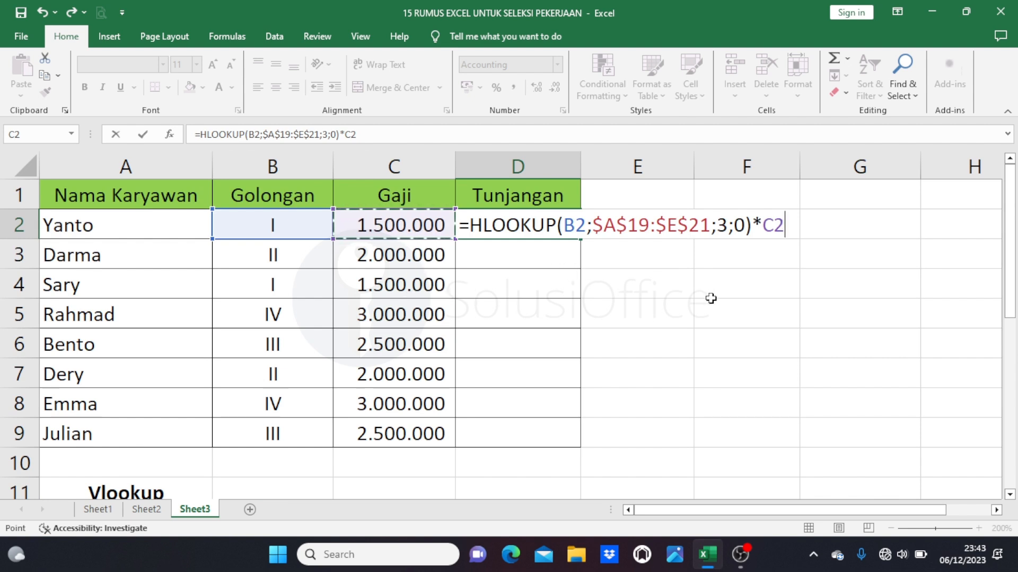
key("Return")
left_click(525, 222)
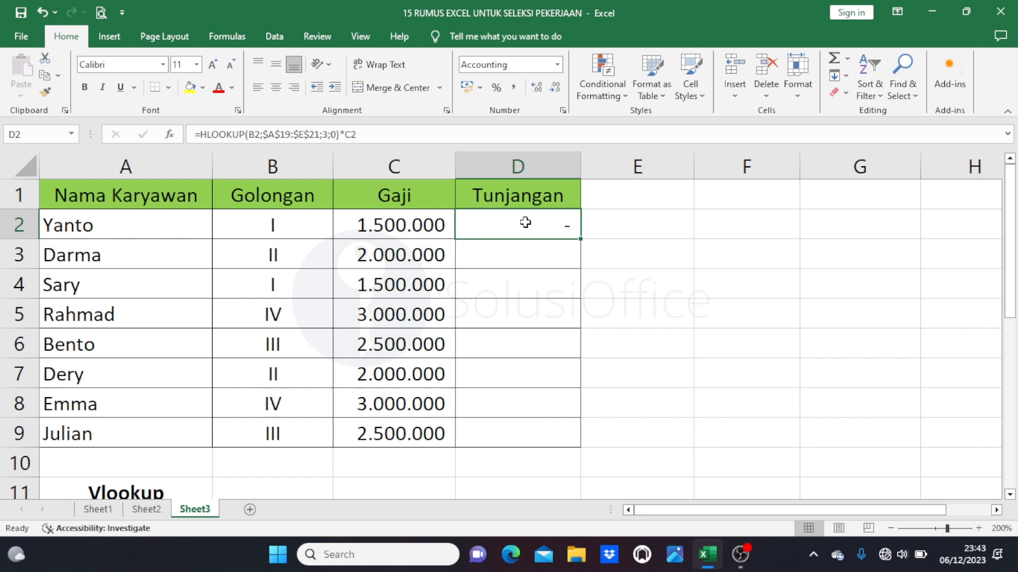
double_click(580, 239)
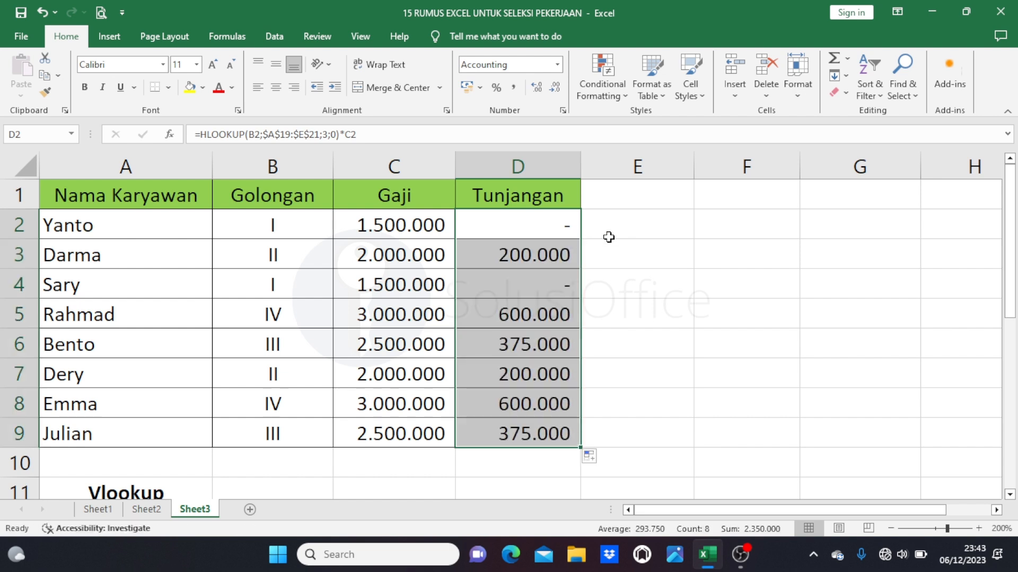
- Check the Tunjangan results in rows 3 to 6 against each employee's Gaji and Golongan
left_click(396, 254)
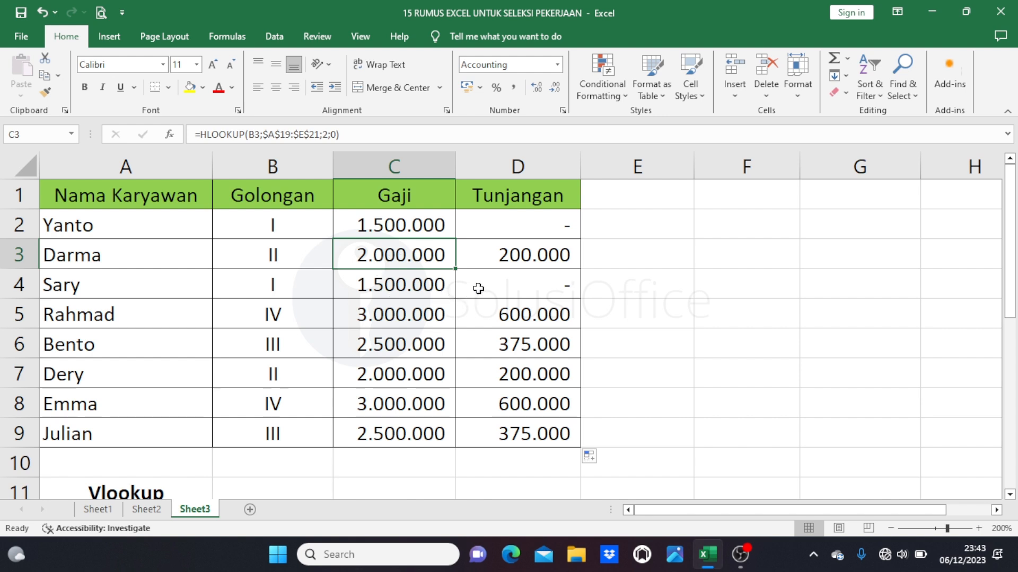
left_click(486, 256)
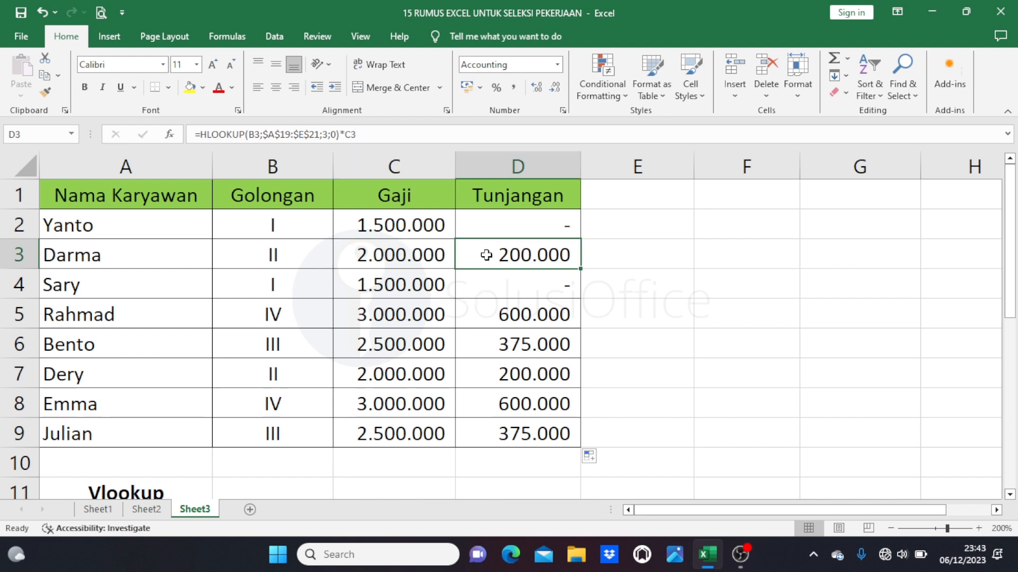
left_click(508, 280)
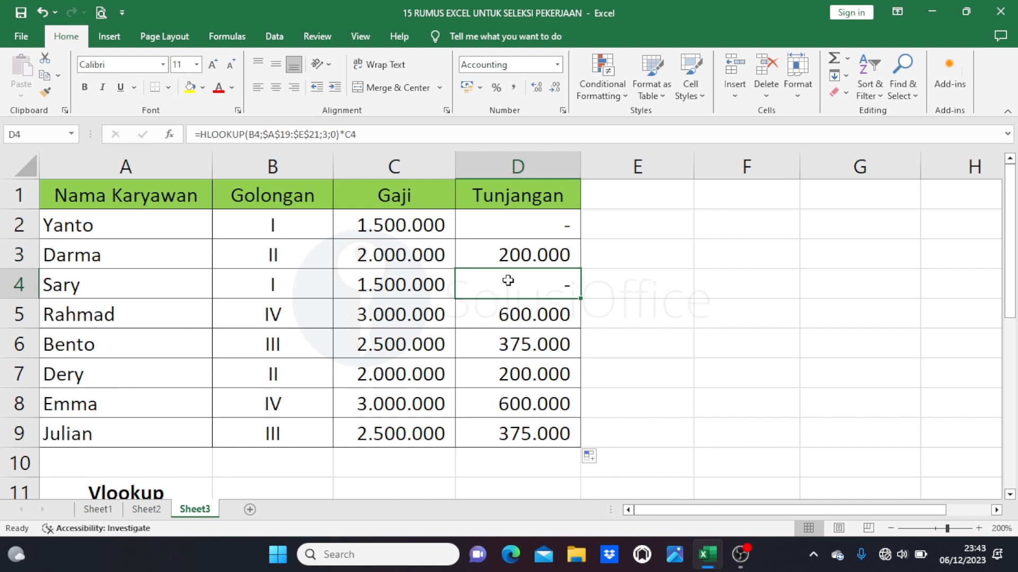
left_click(426, 288)
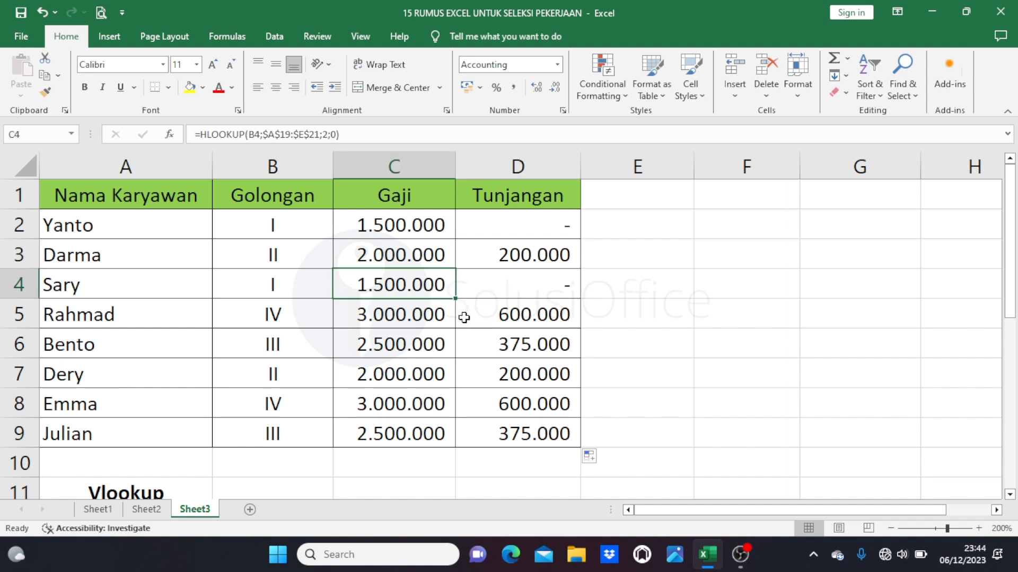
left_click(423, 348)
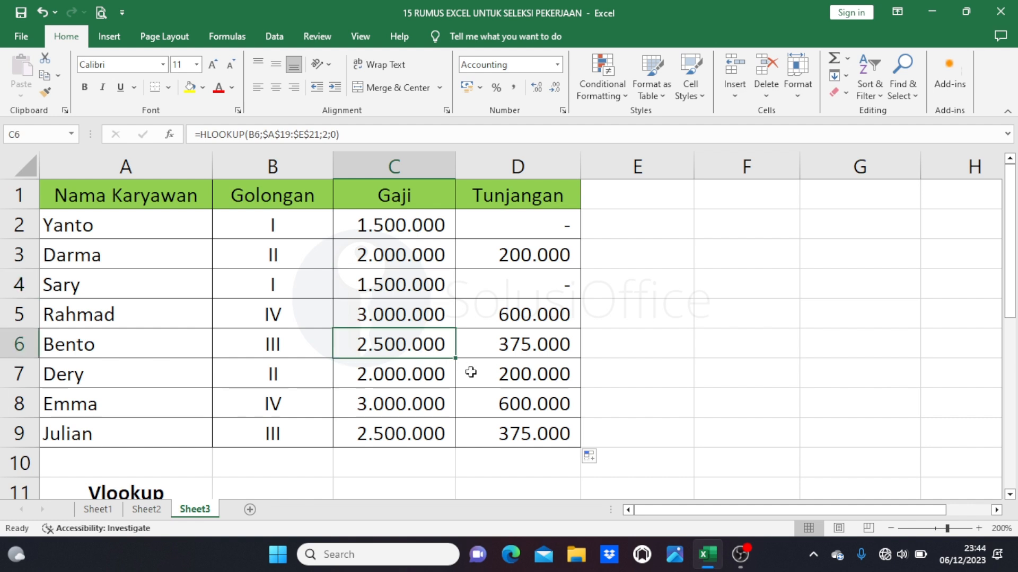
left_click(481, 340)
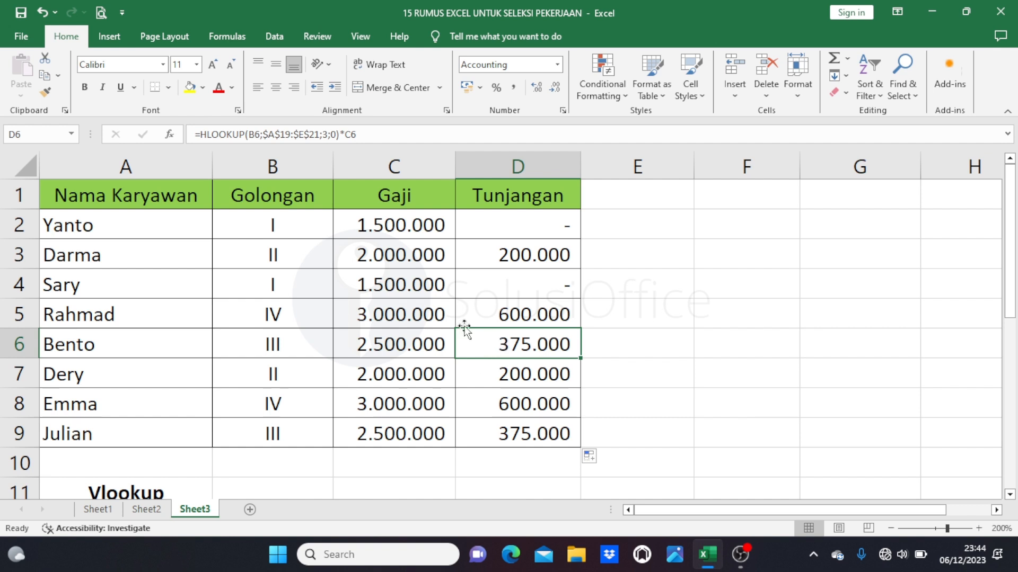
left_click(441, 311)
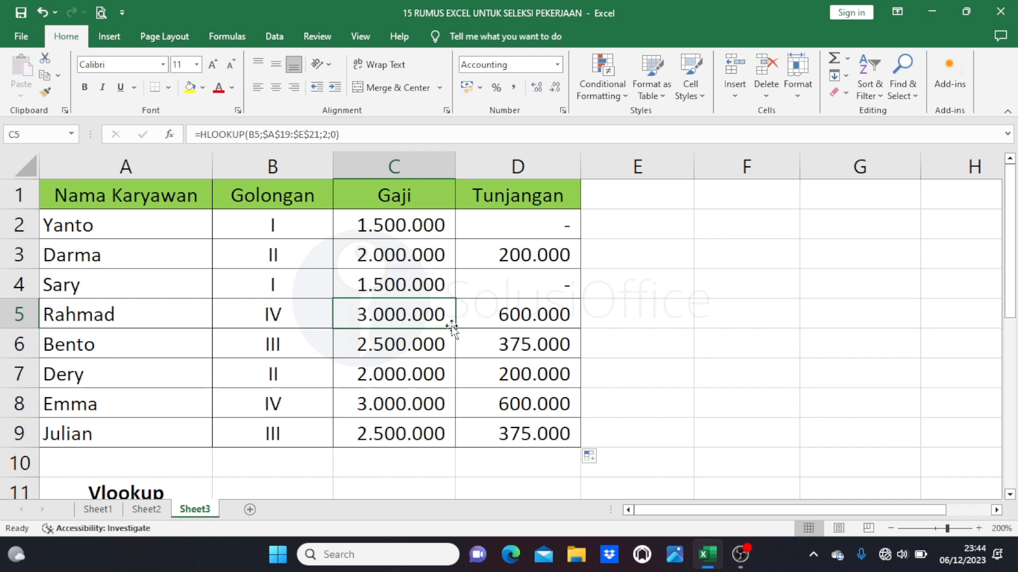
left_click(477, 316)
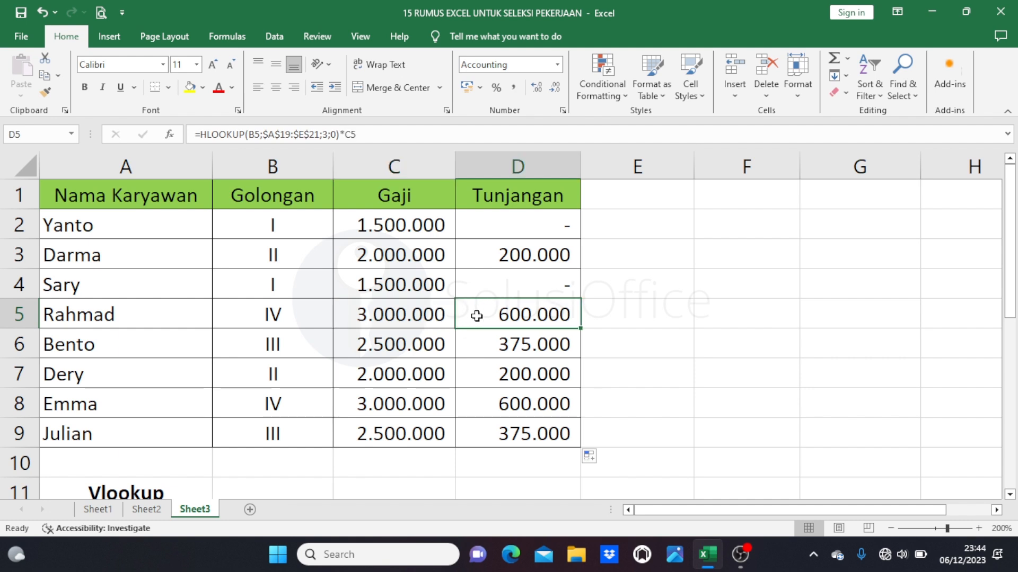